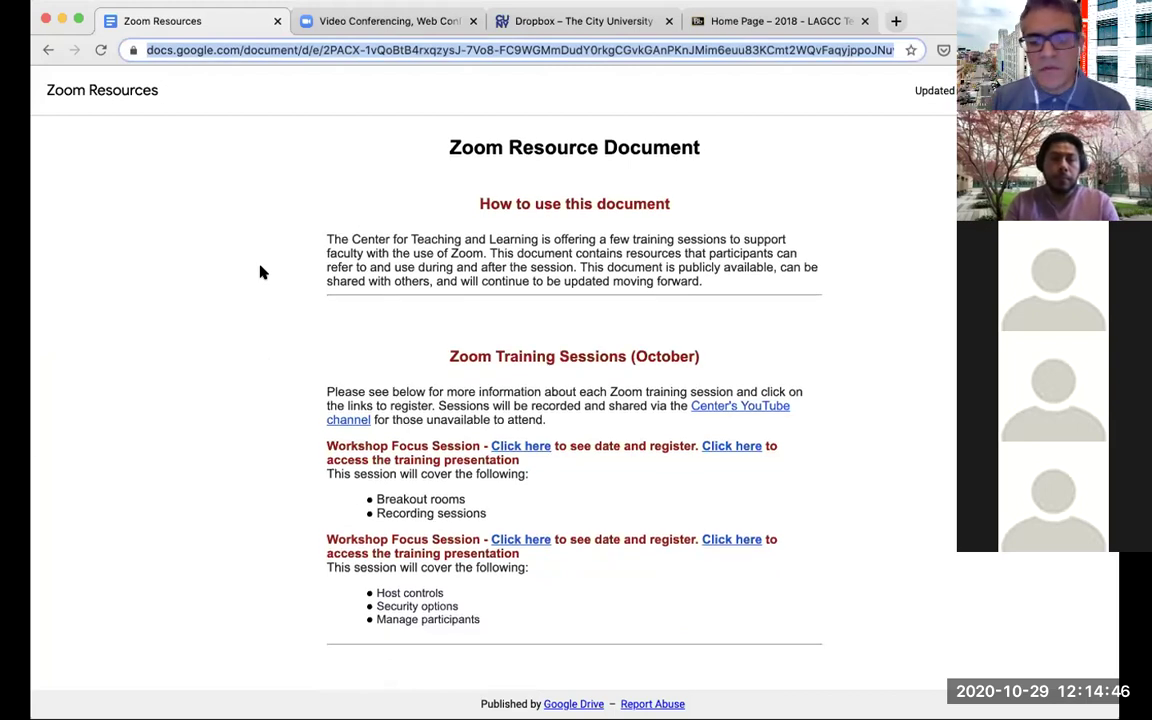
Scroll through the Google Doc and open the session's training presentation
scroll(262, 272, "down", 5)
scroll(262, 272, "down", 1)
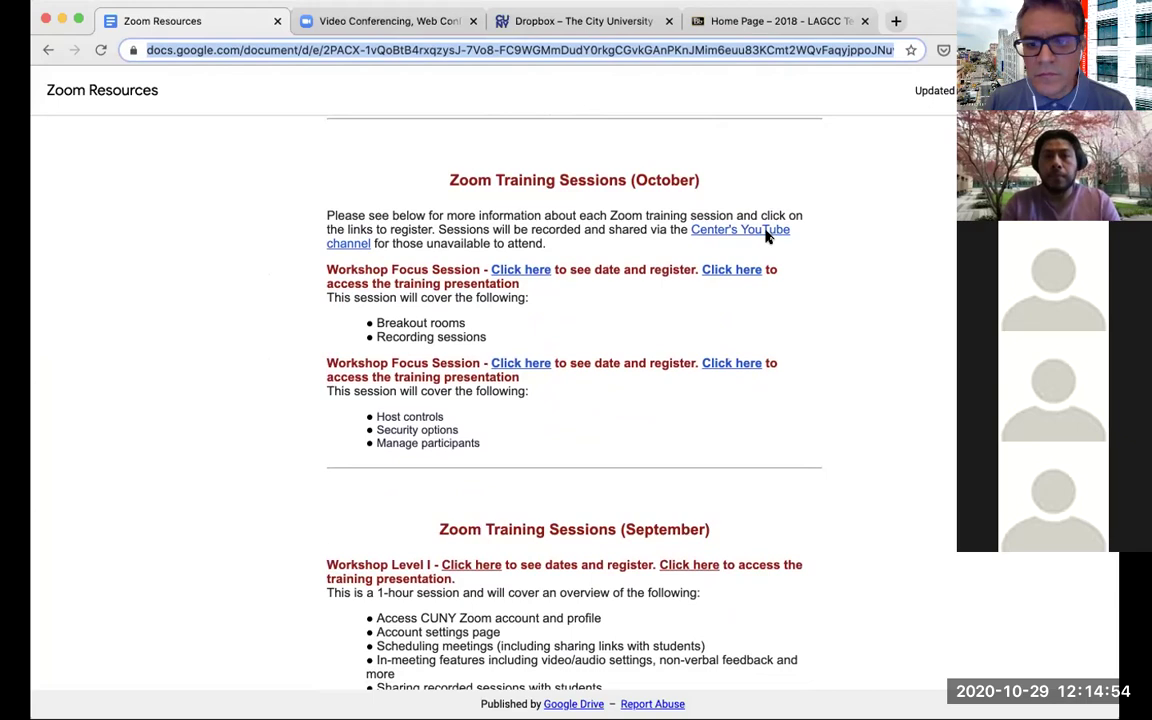
left_click(578, 258)
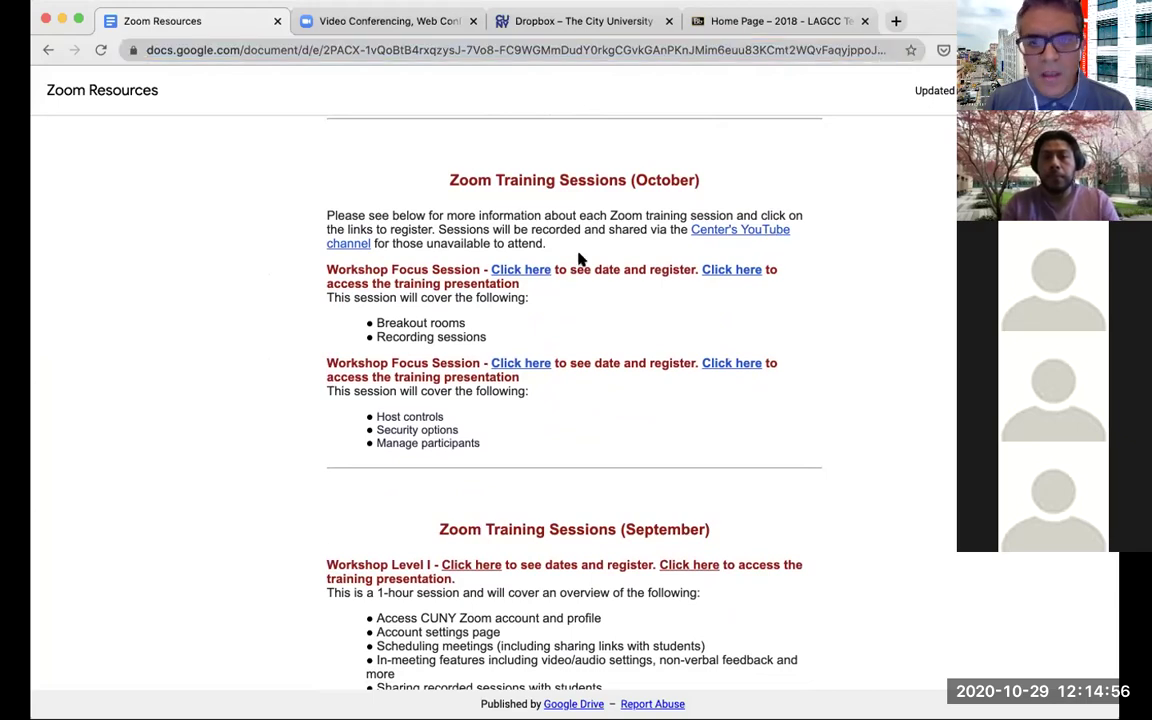
scroll(336, 280, "down", 1)
scroll(336, 280, "up", 2)
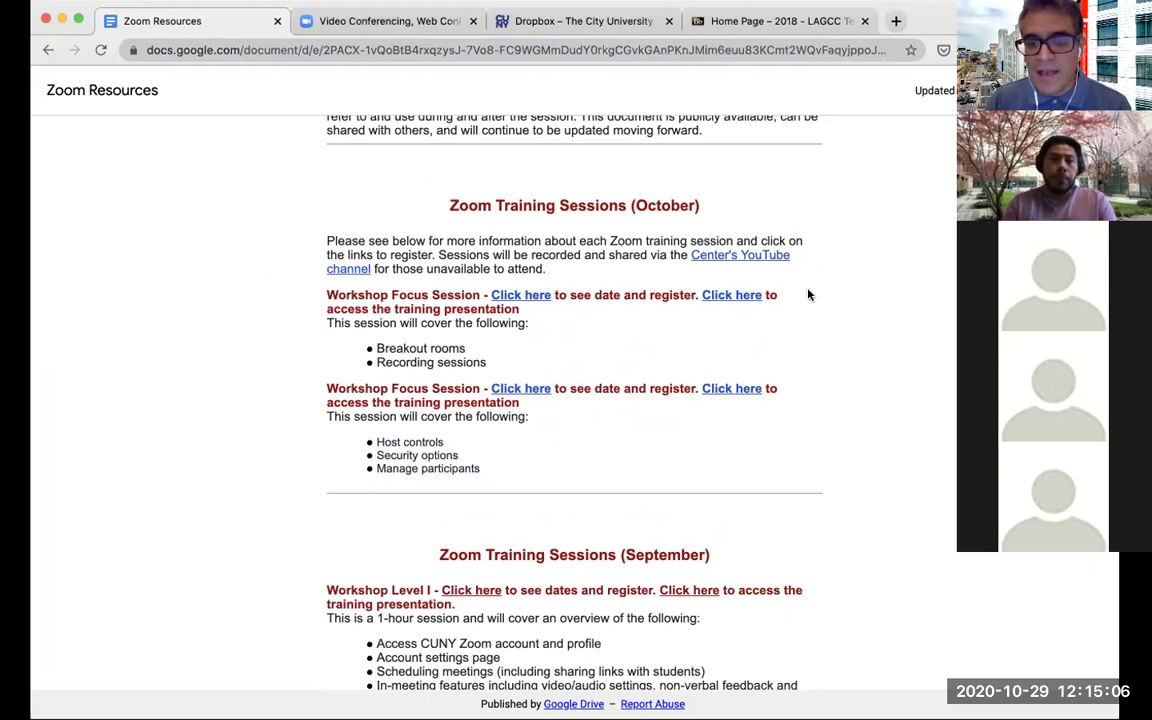
left_click(736, 297)
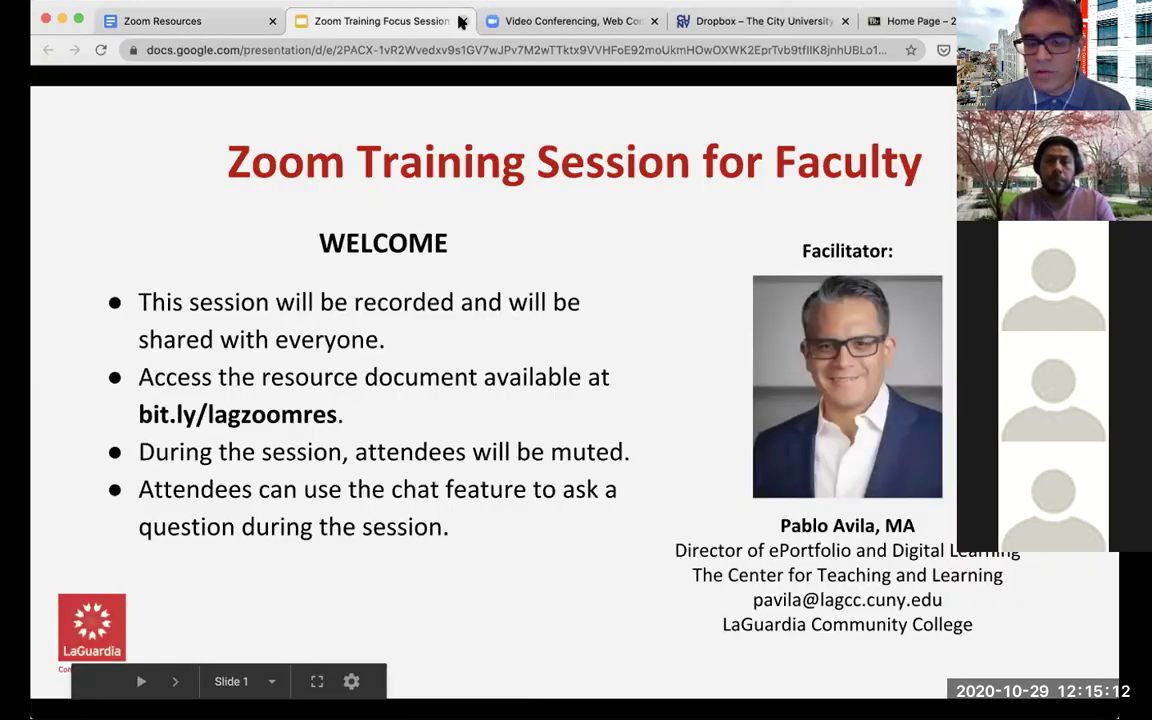
Close the presentation, switch to the CUNY Video Conferencing tab and begin signing in
left_click(461, 21)
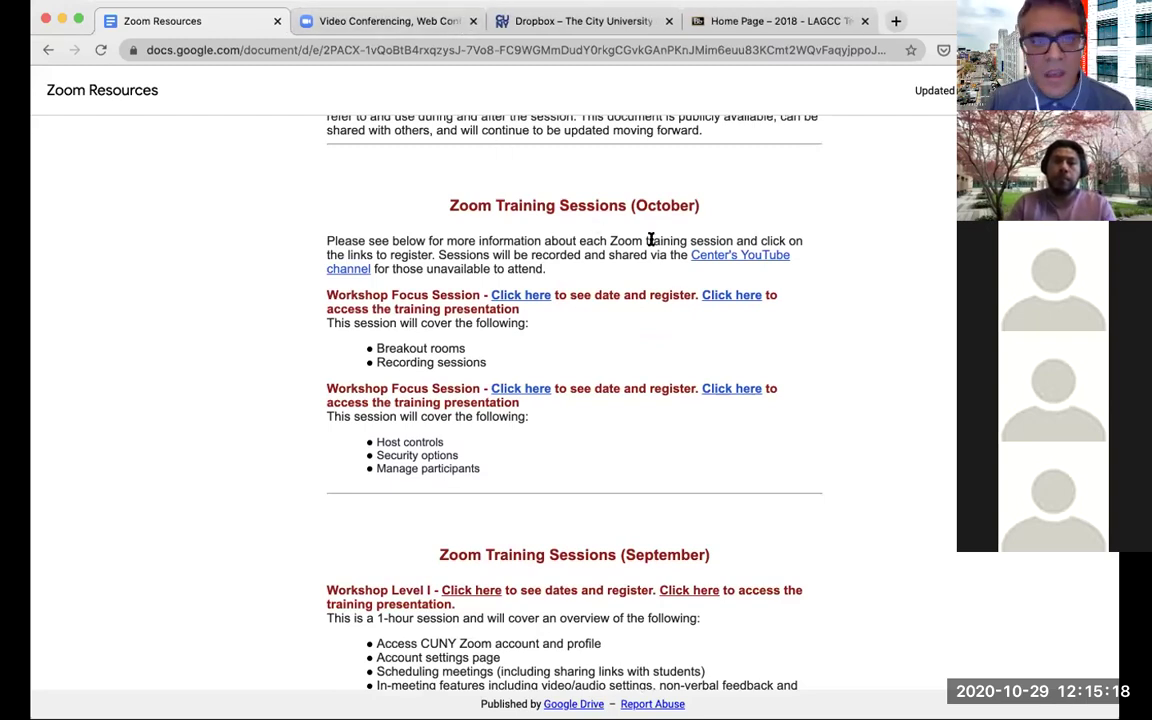
left_click(350, 25)
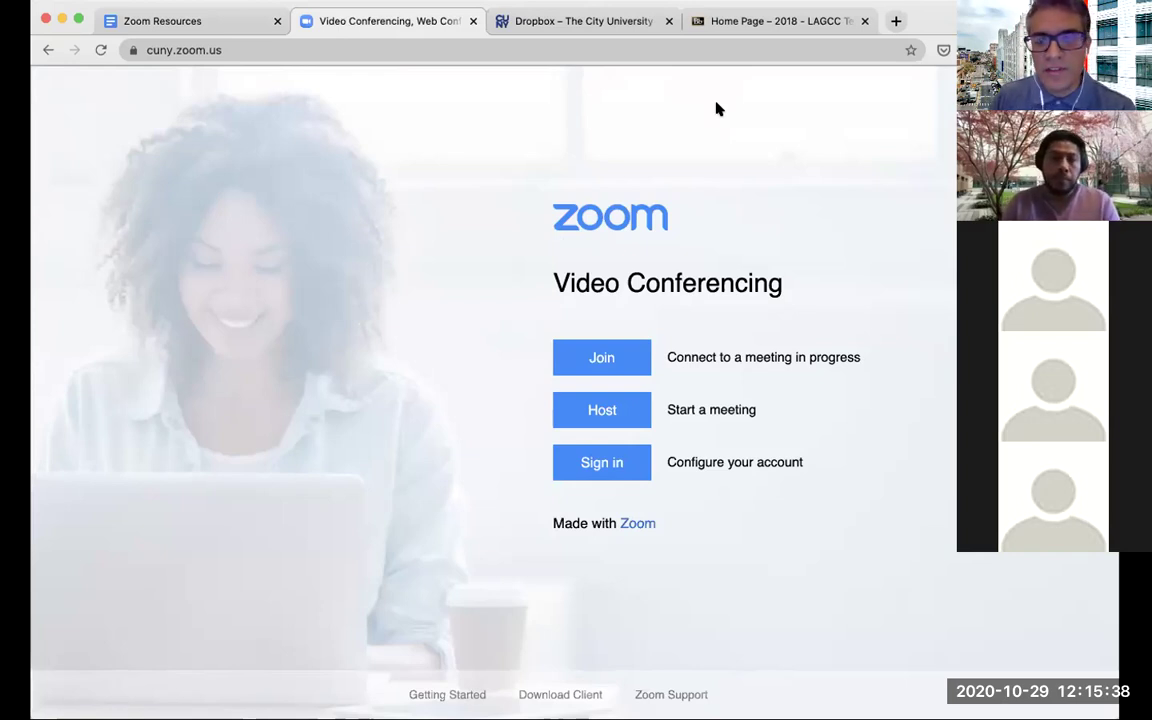
left_click(586, 463)
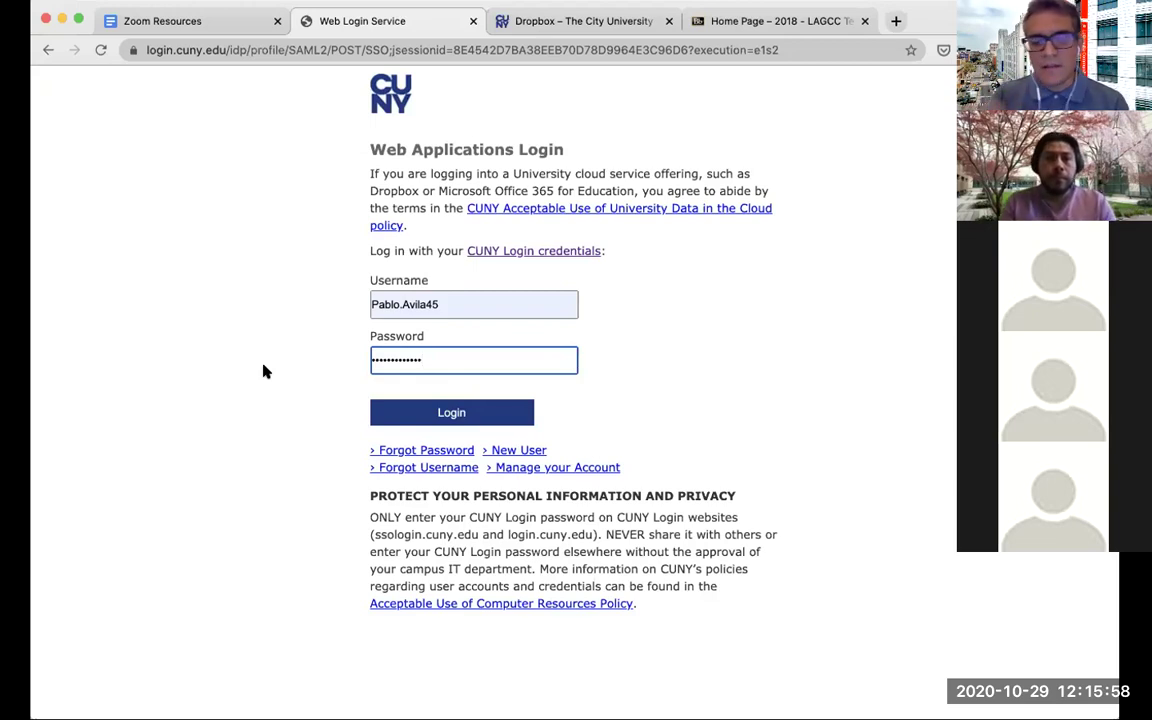
Submit the CUNY login credentials and go to the Zoom account settings page
left_click(452, 412)
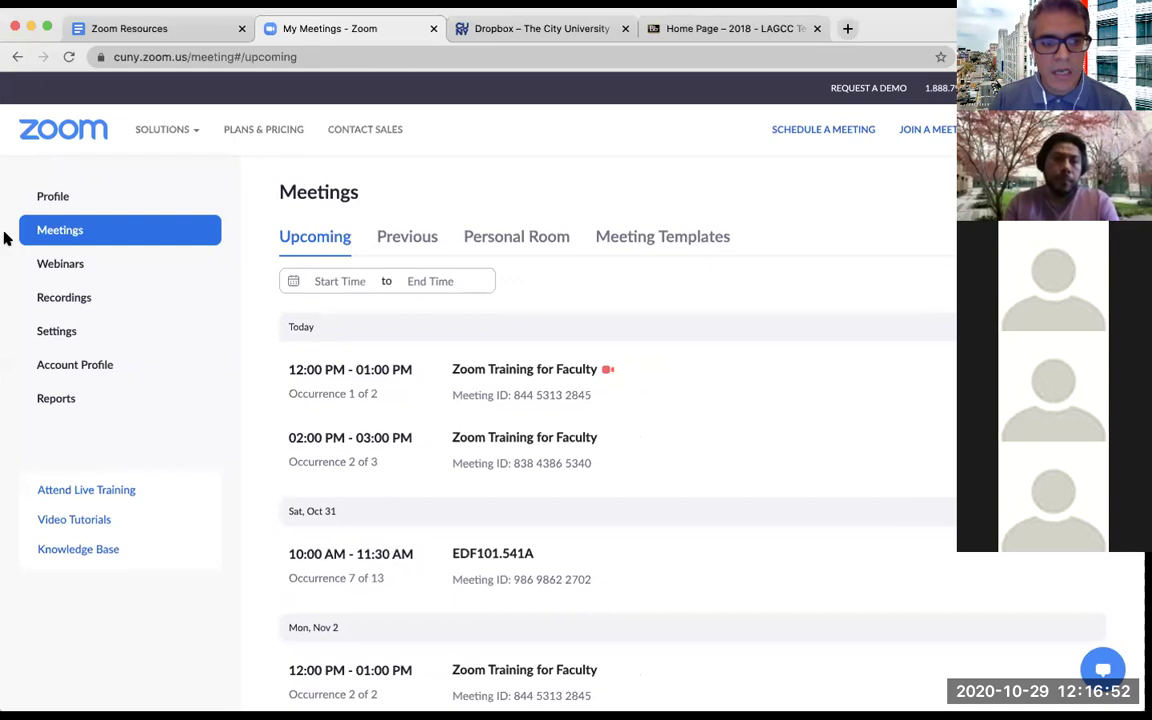
left_click(68, 337)
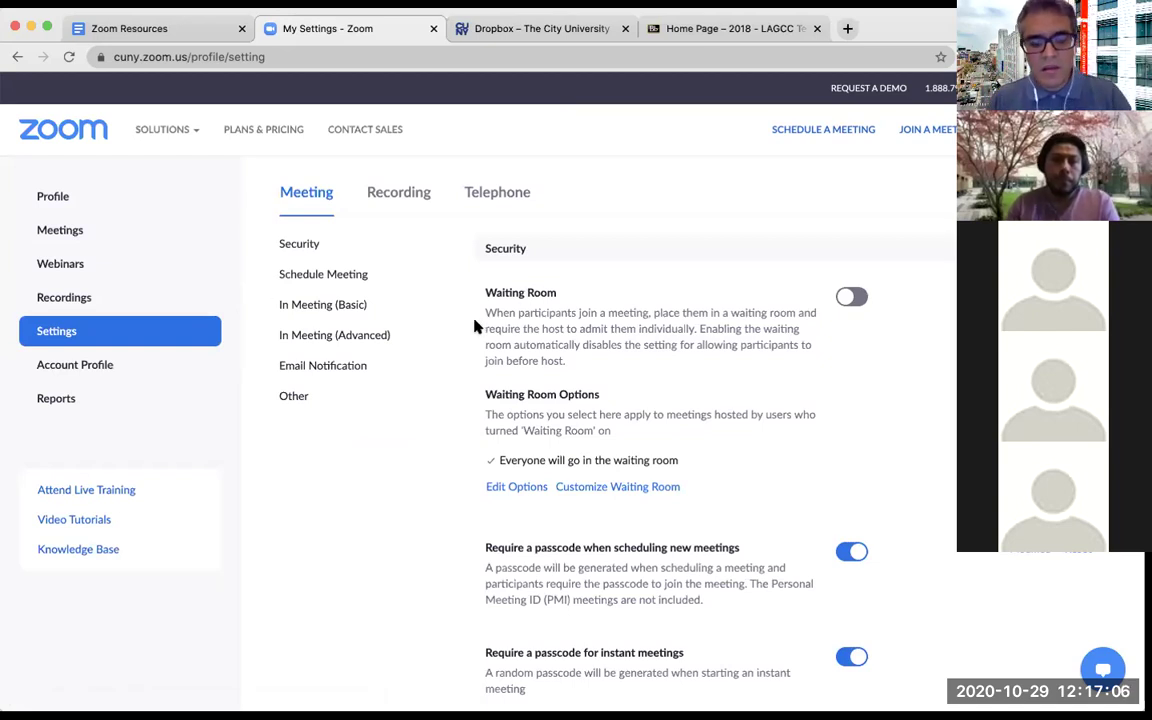
key("super+f")
type("break")
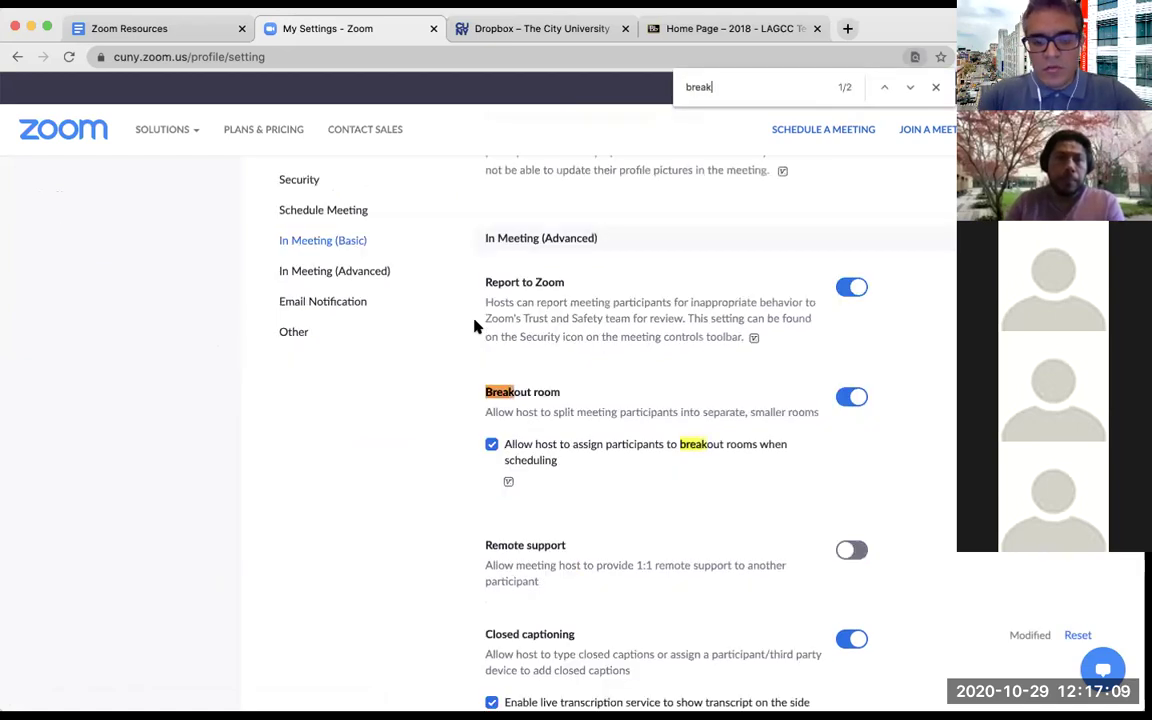
key("Escape")
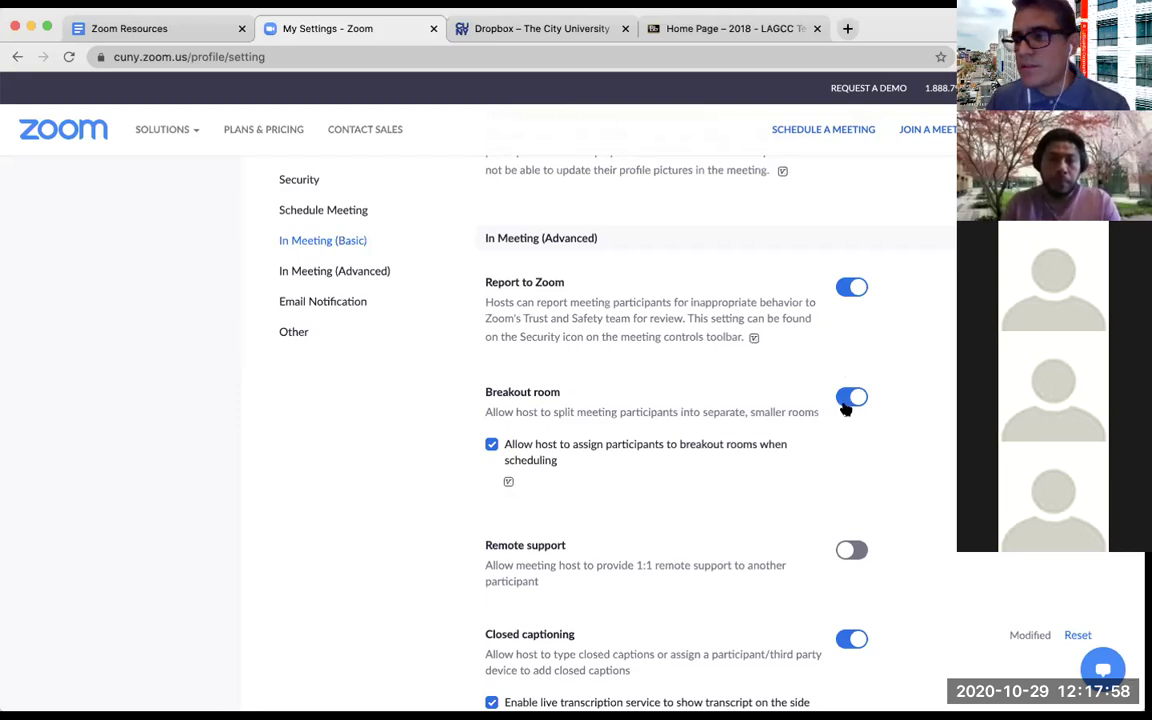
scroll(790, 402, "up", 20)
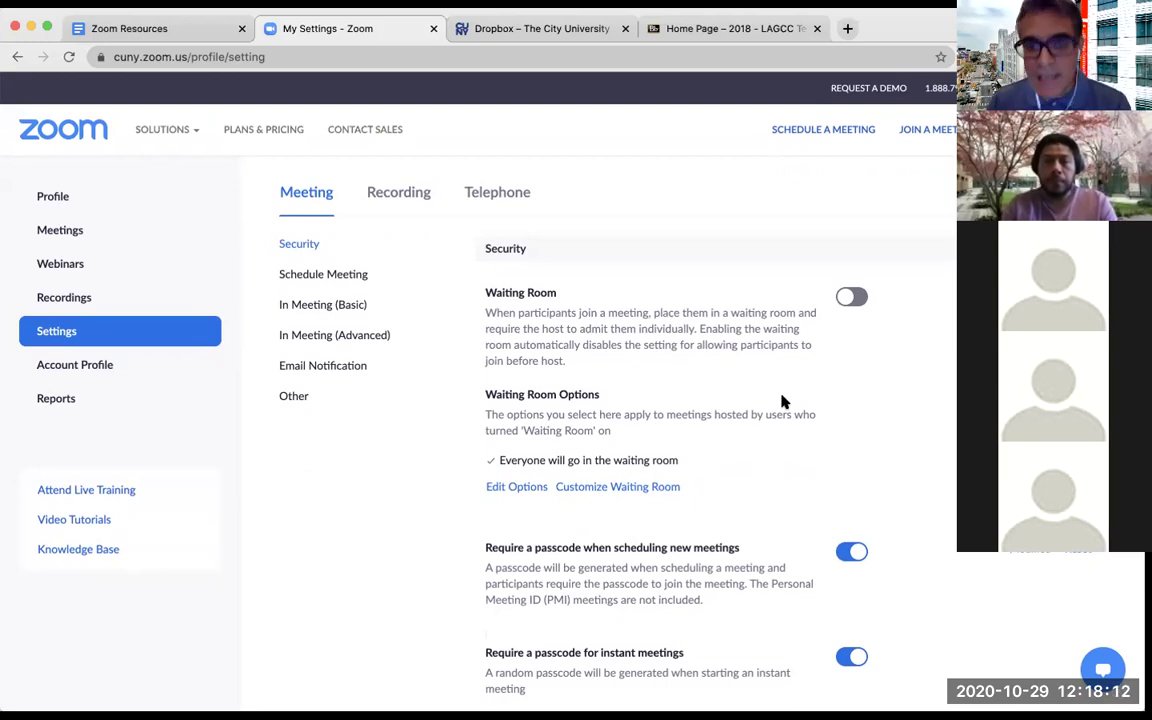
left_click(111, 235)
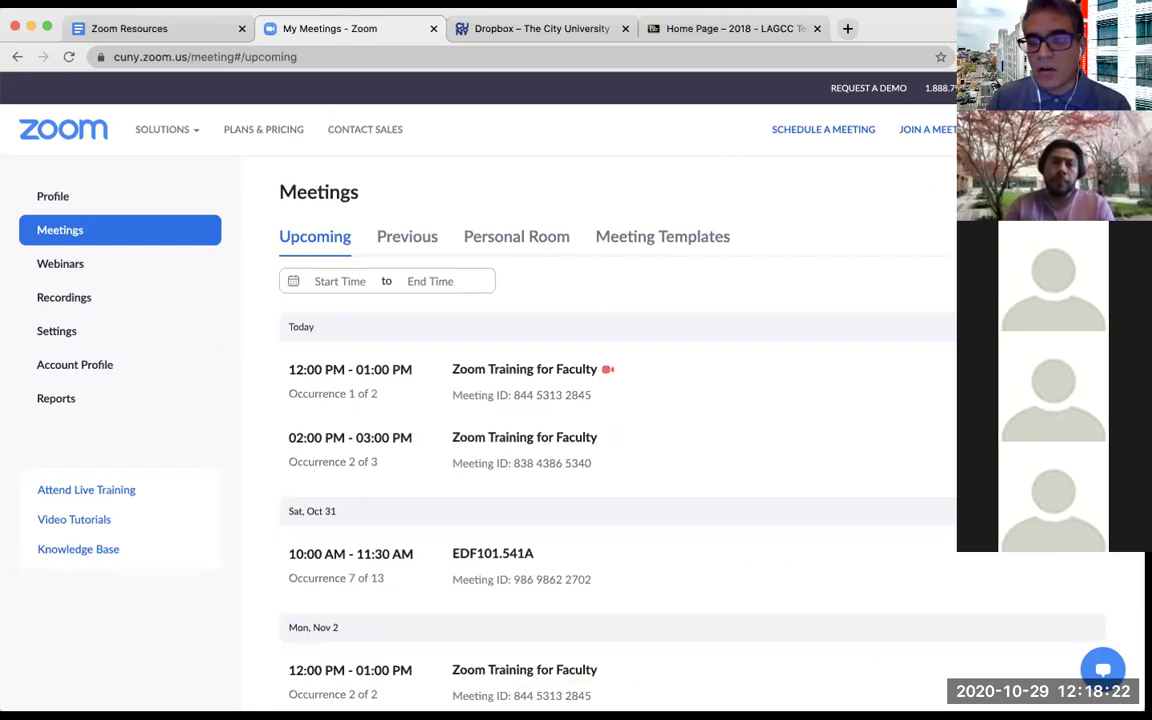
left_click(823, 129)
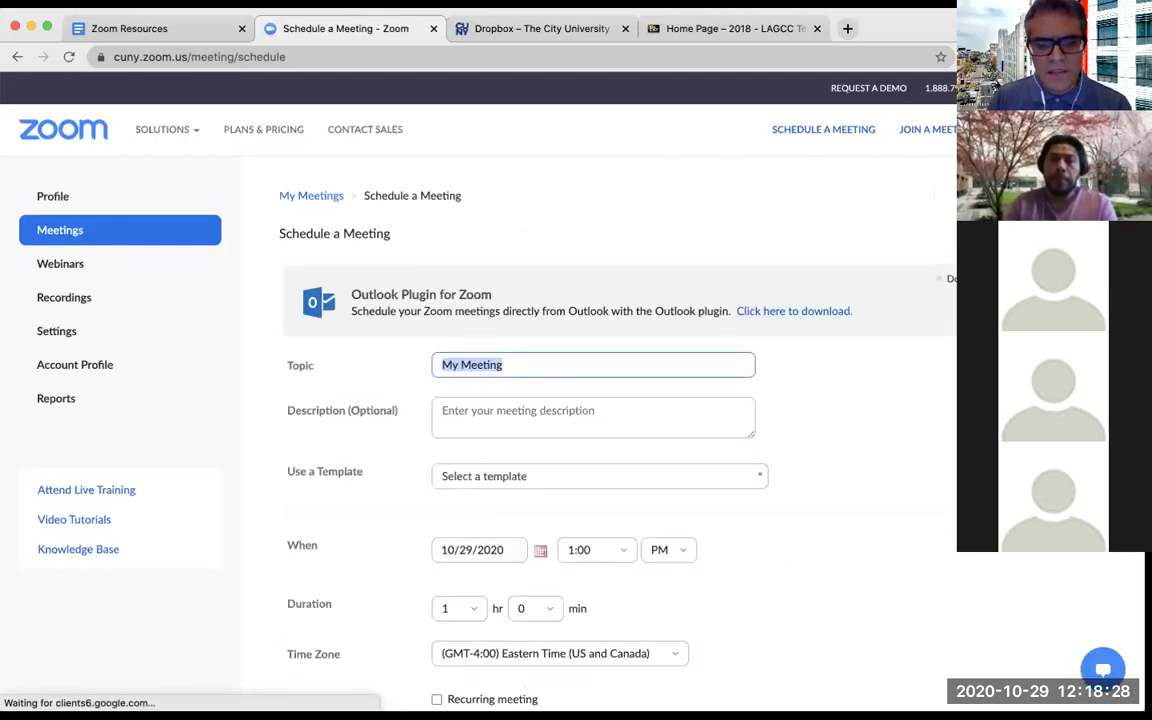
Tick Breakout Room pre-assign in Meeting Options and open the room assignment editor
scroll(600, 420, "down", 10)
scroll(600, 420, "down", 8)
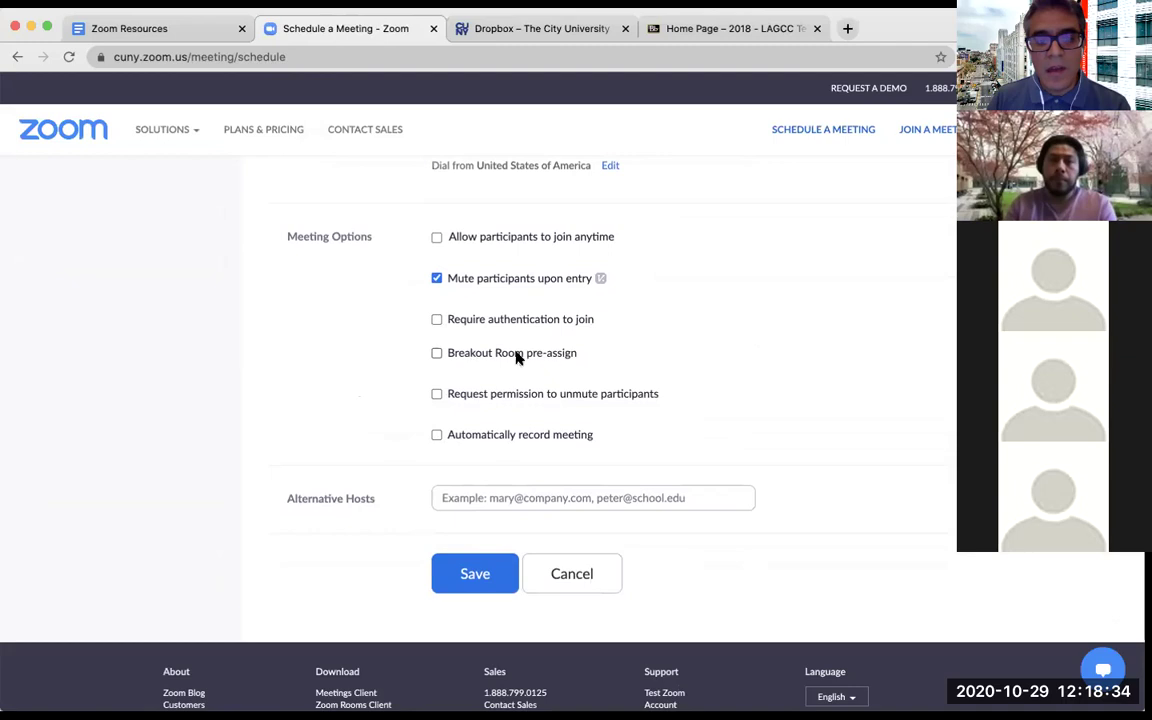
left_click(436, 354)
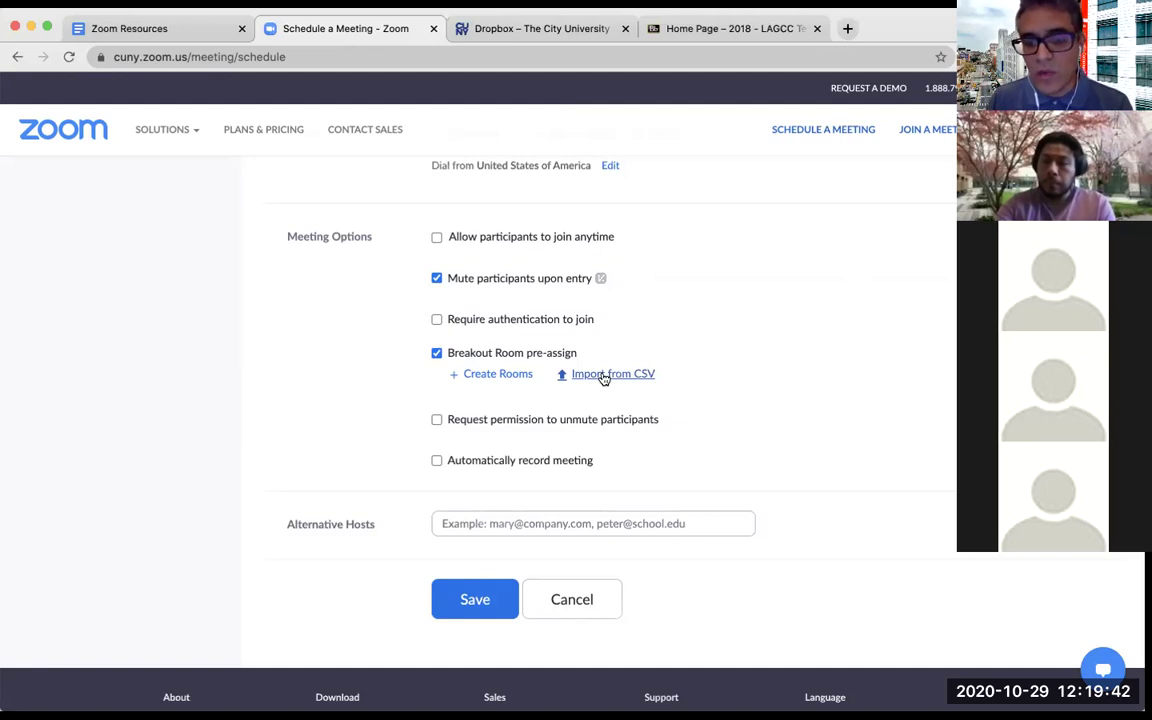
left_click(500, 376)
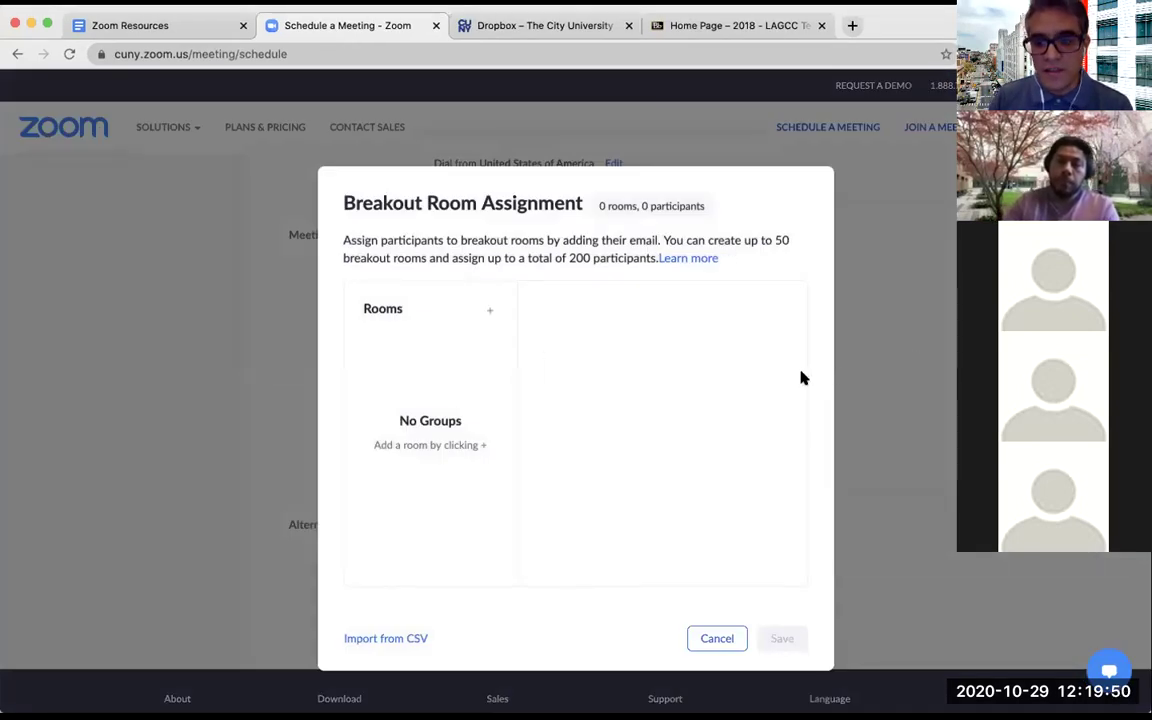
Add a first breakout room and rename it 'Group A'
left_click(491, 311)
left_click(649, 311)
left_click_drag(645, 311, 527, 311)
type("Group A")
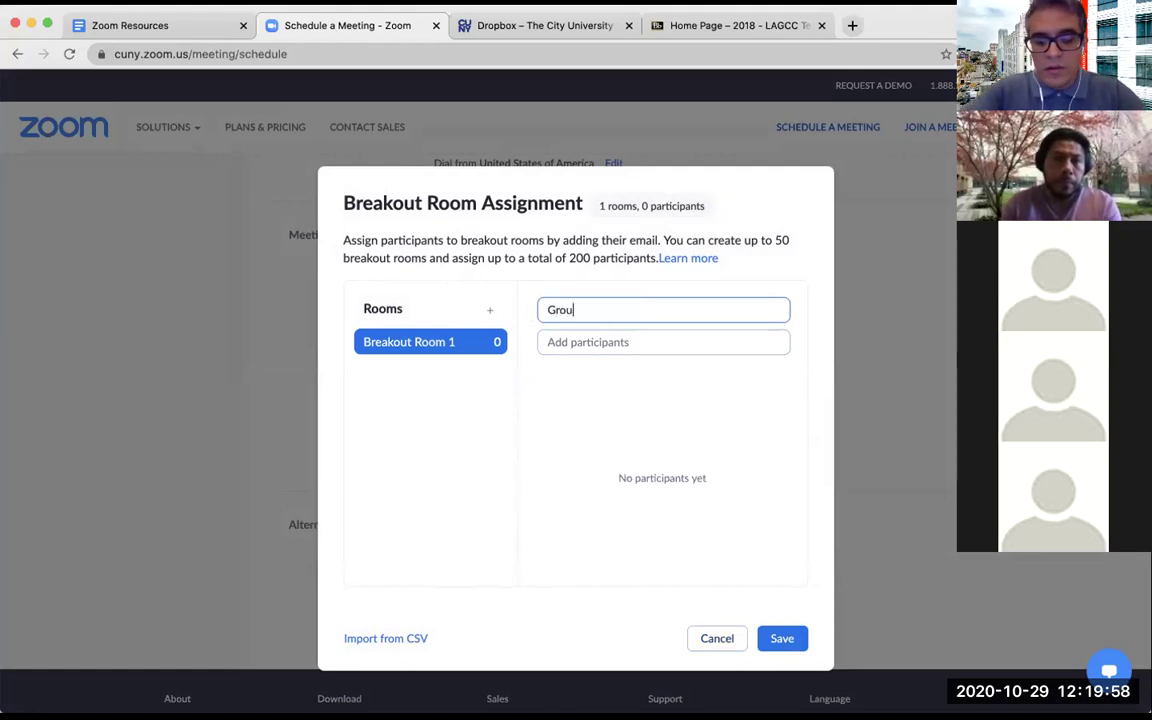
left_click(489, 311)
left_click(569, 313)
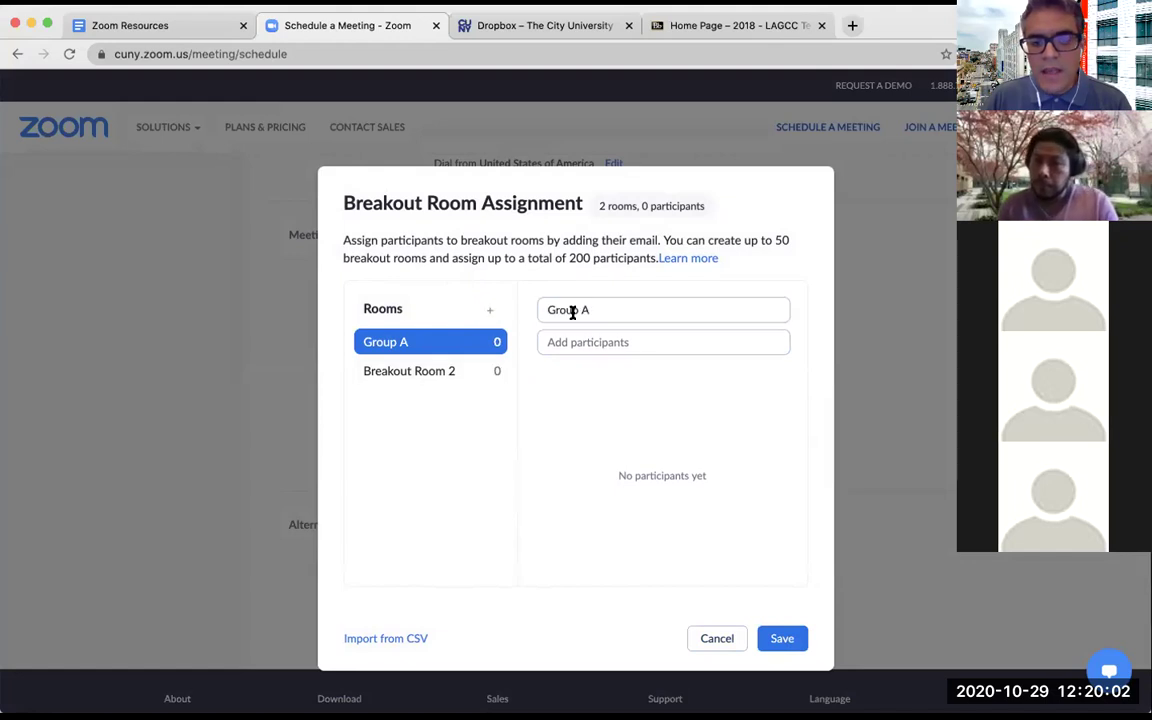
Delete the extra Breakout Room 2
left_click(465, 373)
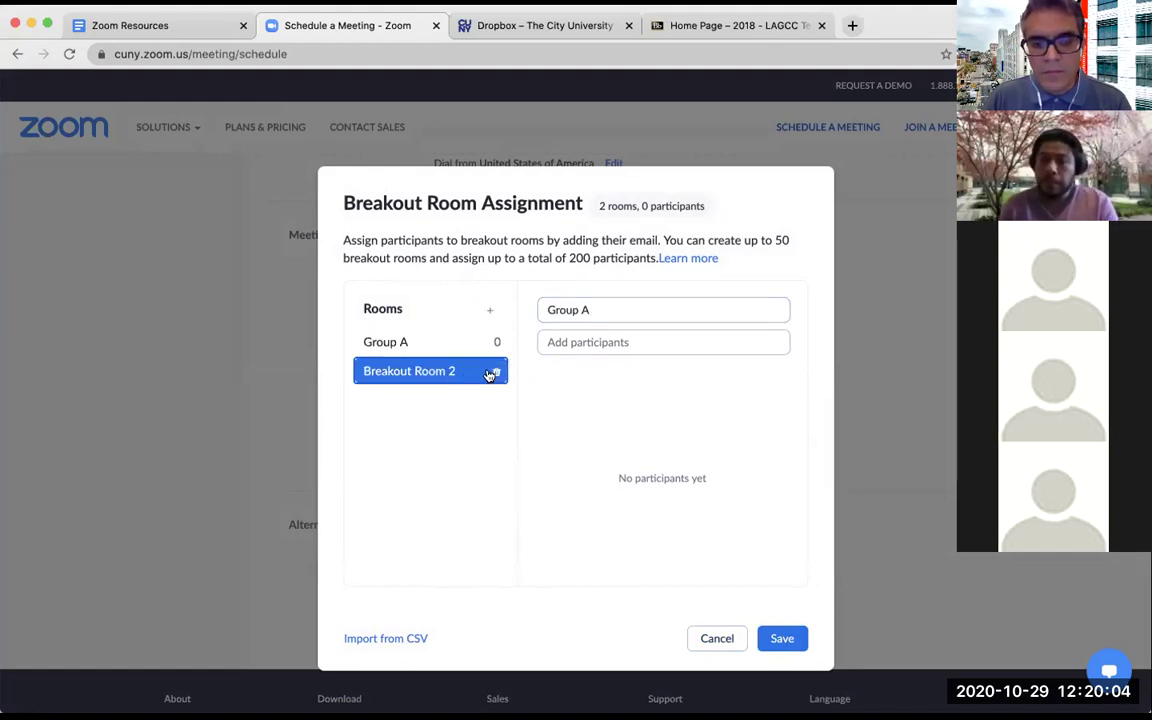
left_click(428, 345)
left_click(432, 370)
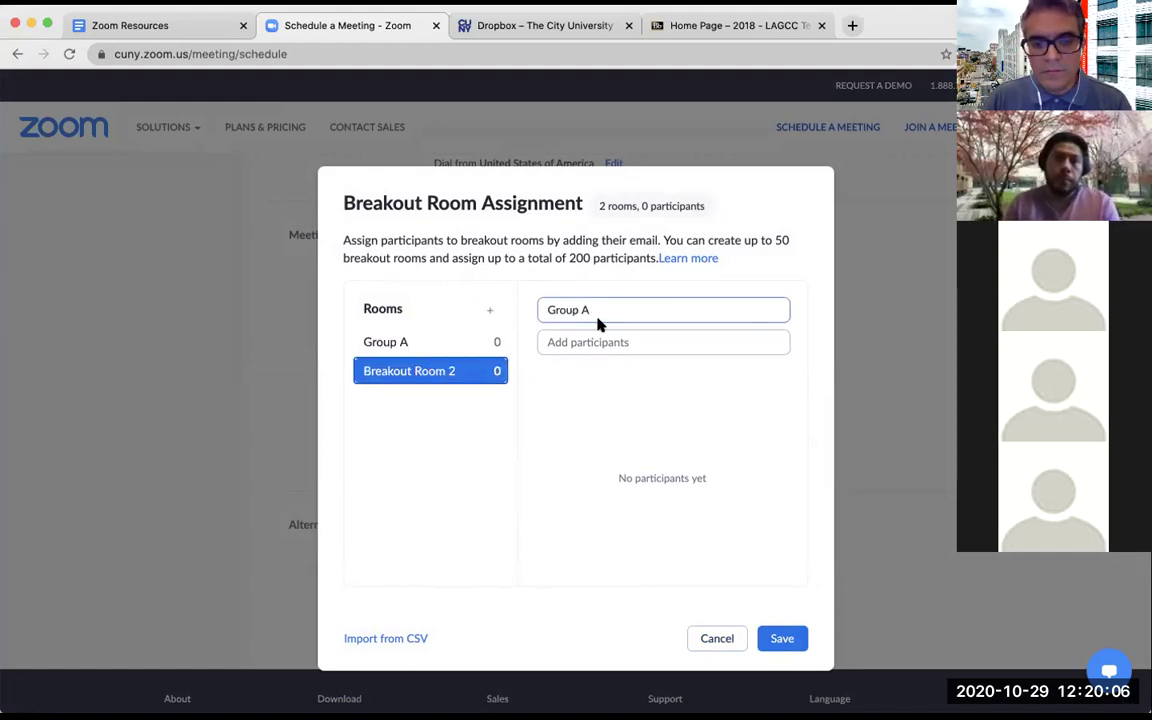
left_click(496, 371)
Add another room, rename it 'Group B', and save the room assignments
left_click(490, 312)
left_click(427, 372)
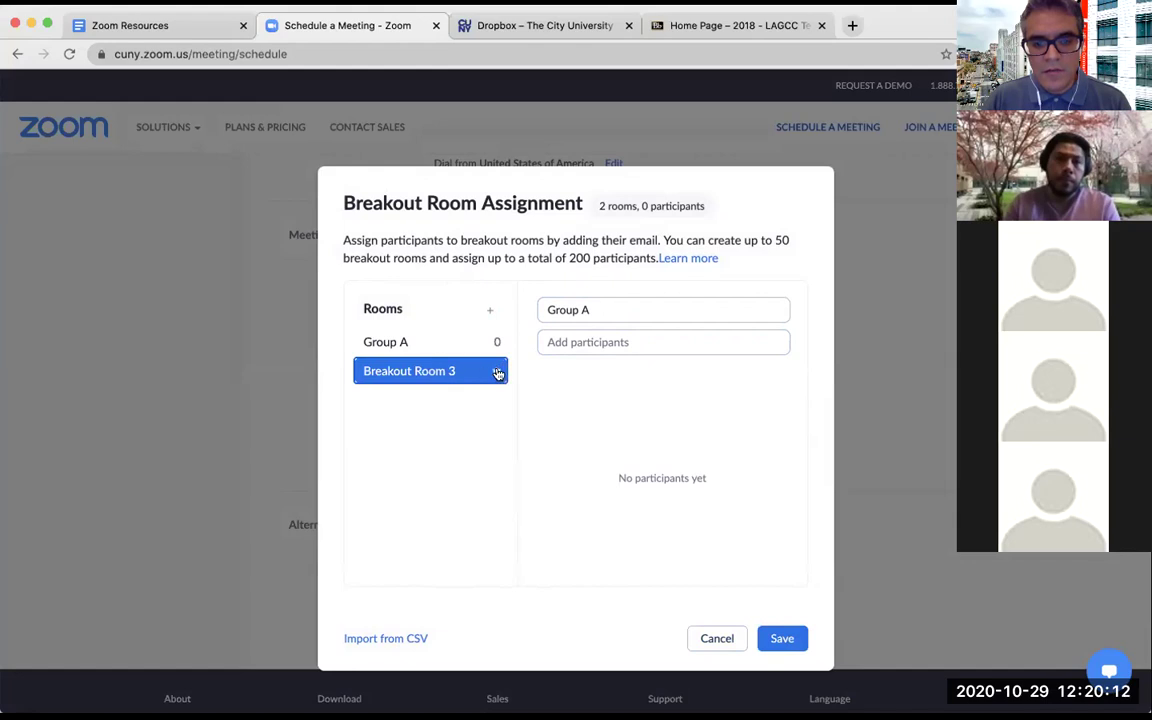
double_click(452, 373)
left_click_drag(601, 304, 550, 312)
type("G")
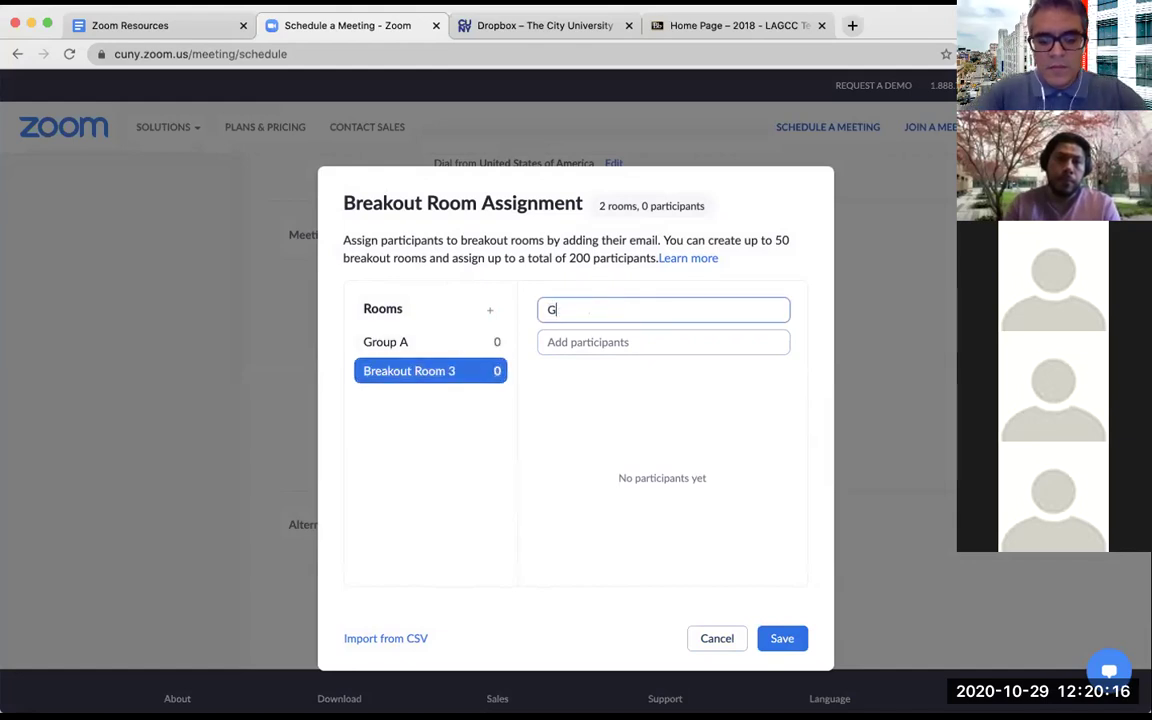
type("roup B")
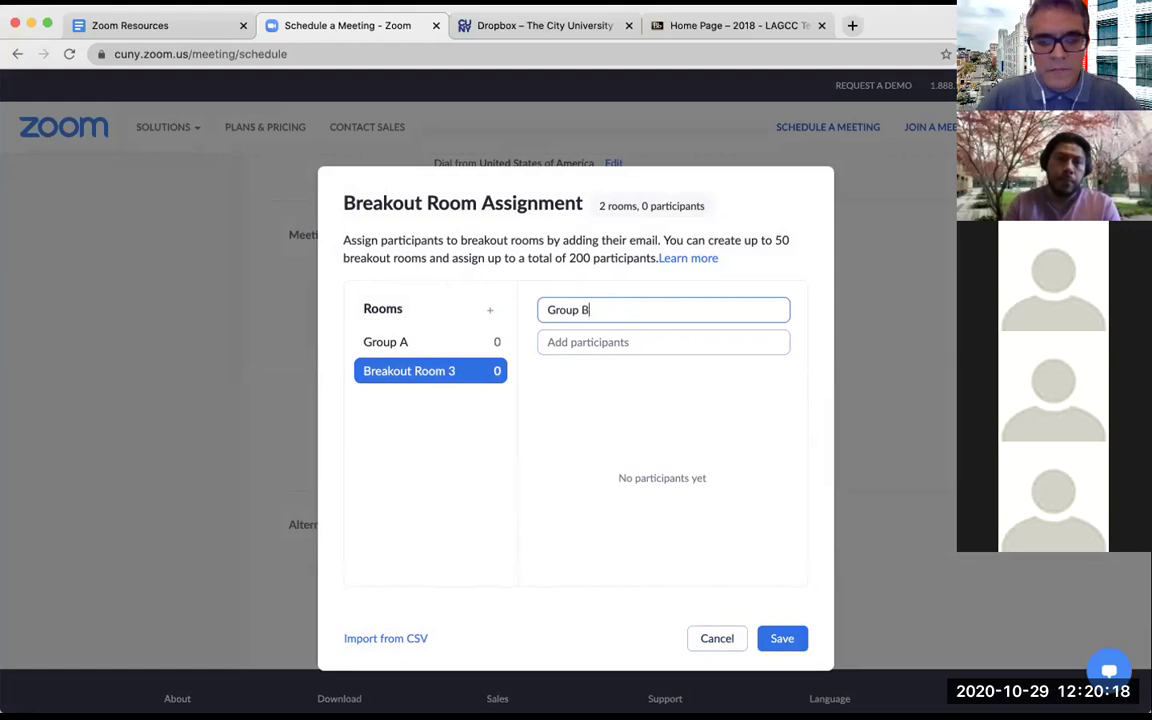
left_click(408, 348)
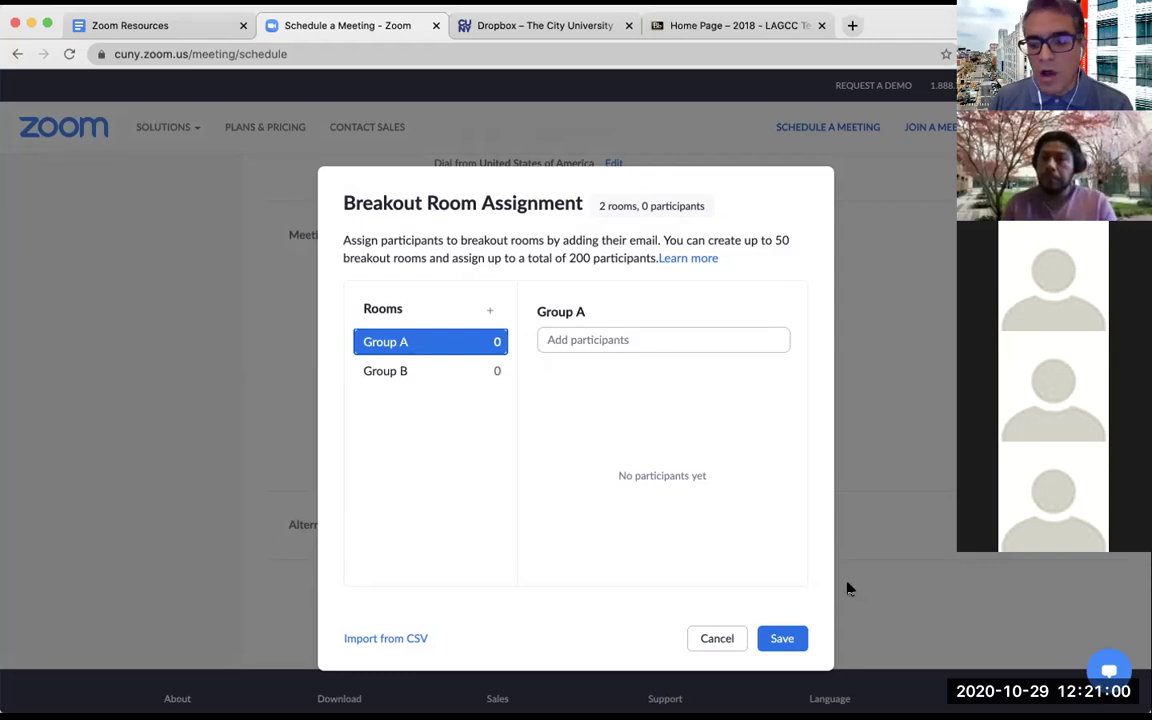
left_click(783, 638)
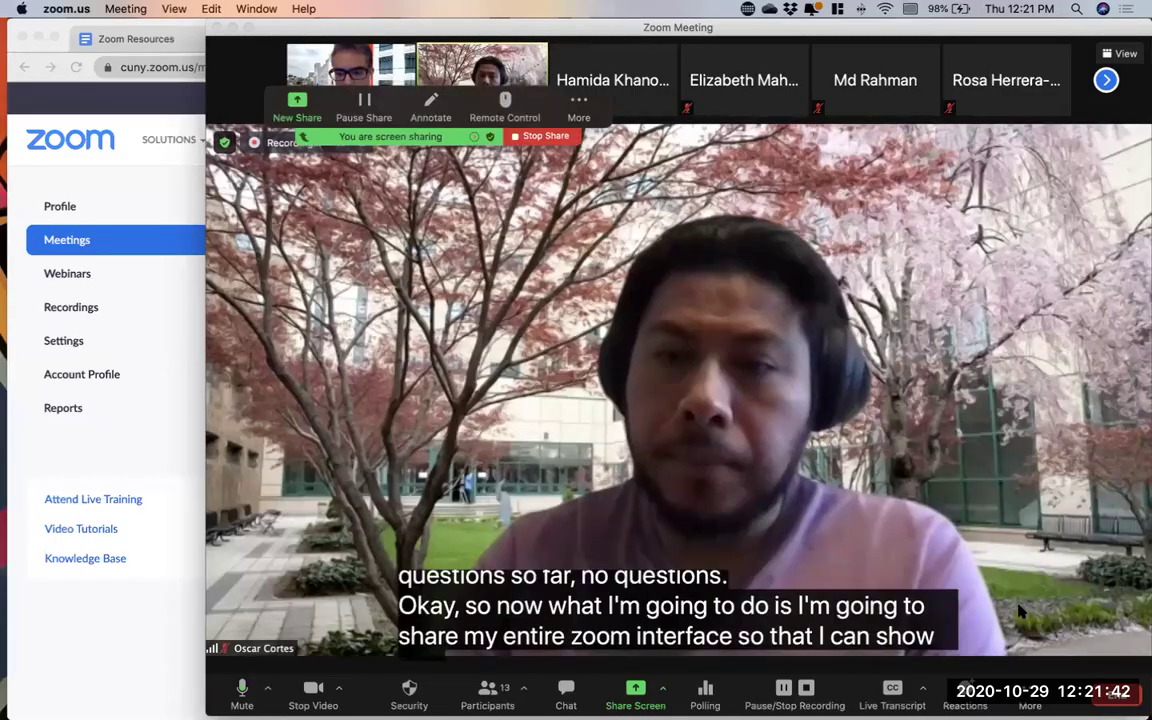
Widen the meeting window across the screen and bring up the Speaker/Gallery/Fullscreen layout choices
left_click_drag(206, 335, 0, 335)
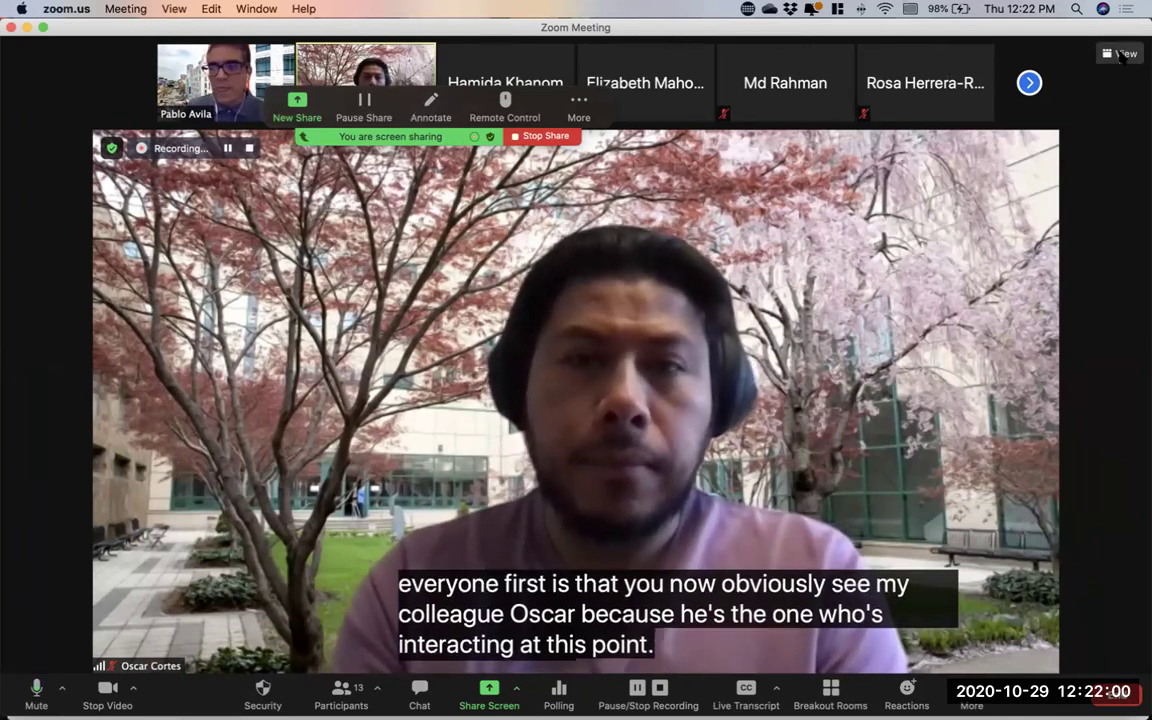
left_click(1120, 54)
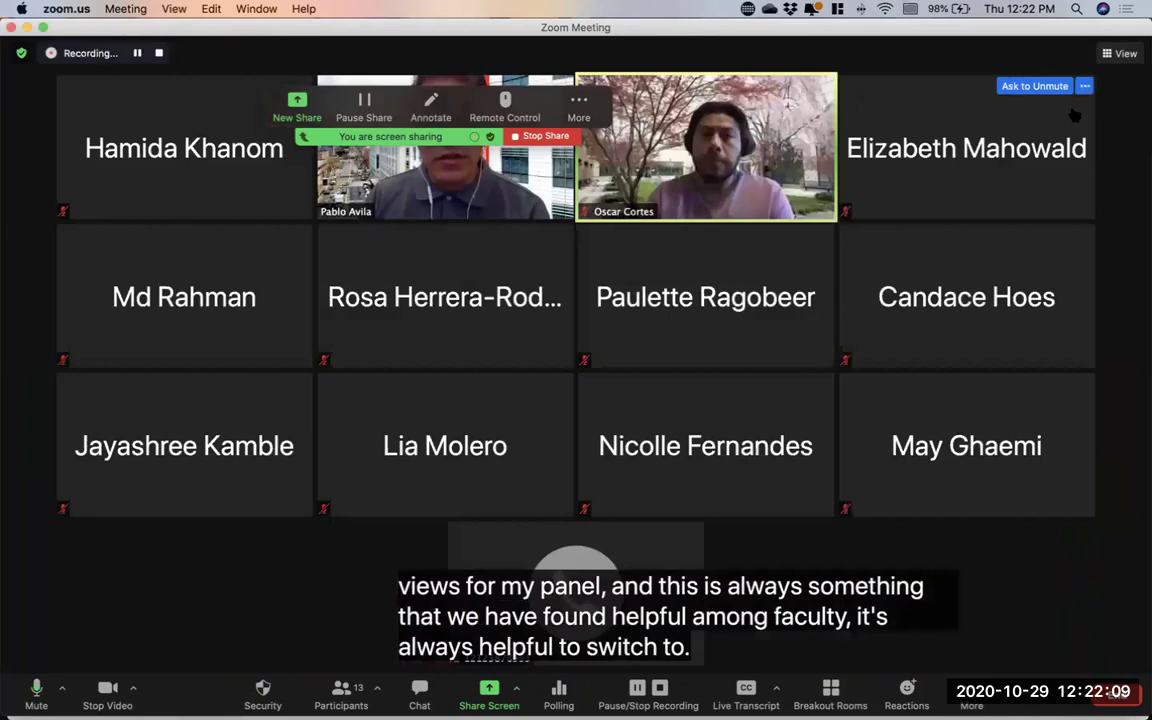
Switch the meeting layout to Gallery so participants show as grid tiles
left_click(1072, 110)
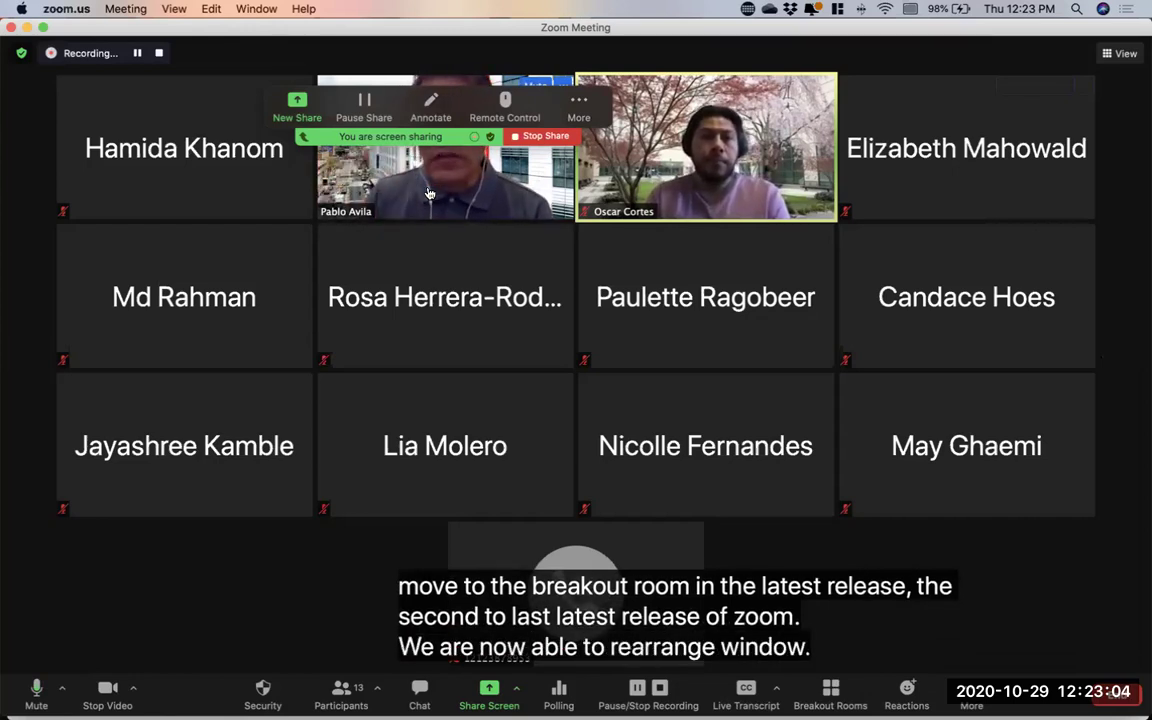
Put the presenter's video first and another tile top-right, then open Breakout Rooms
left_click_drag(427, 192, 215, 194)
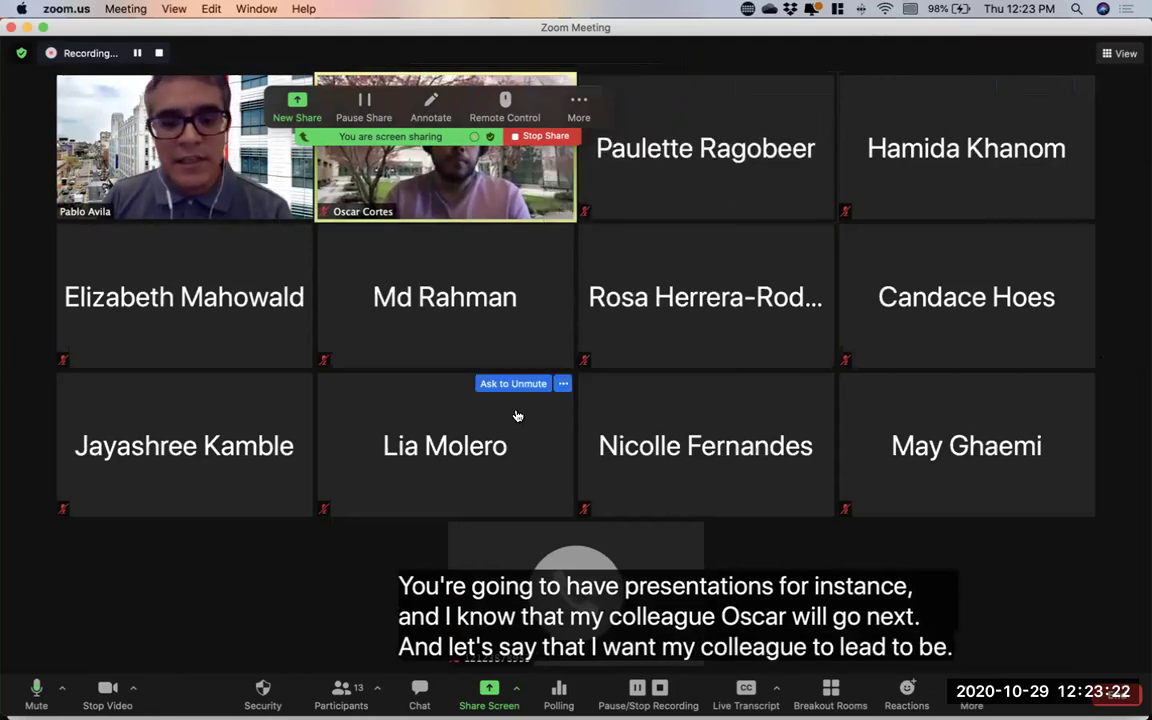
left_click_drag(515, 412, 905, 155)
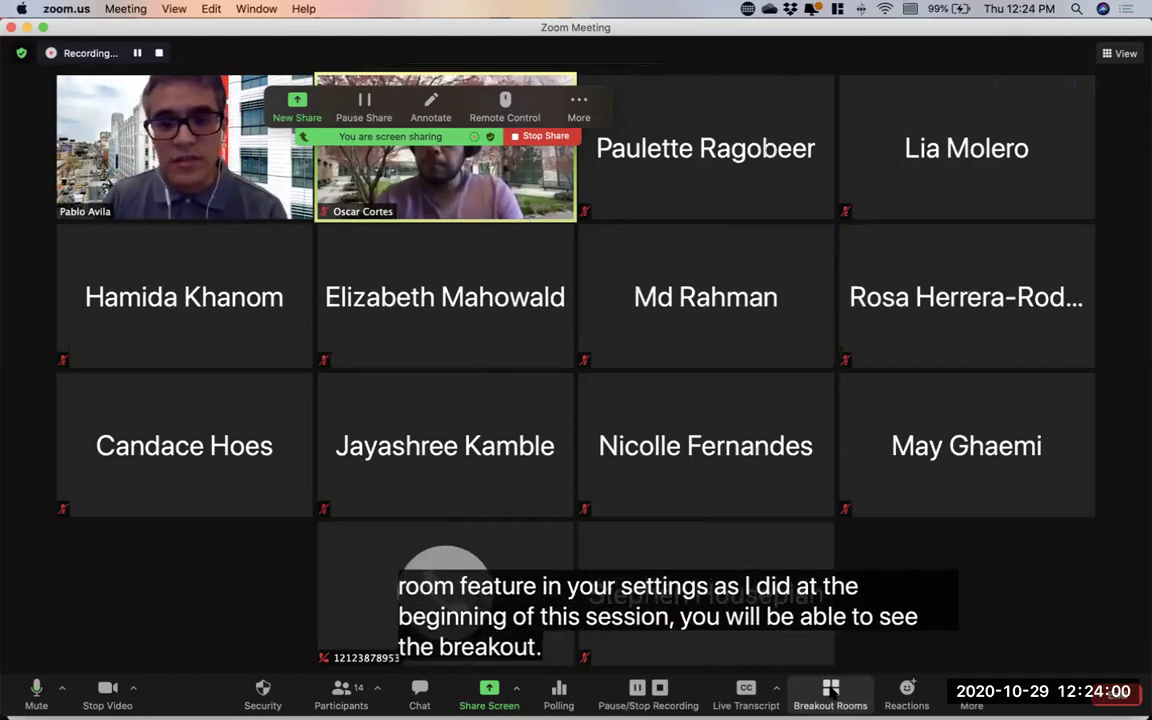
left_click(832, 692)
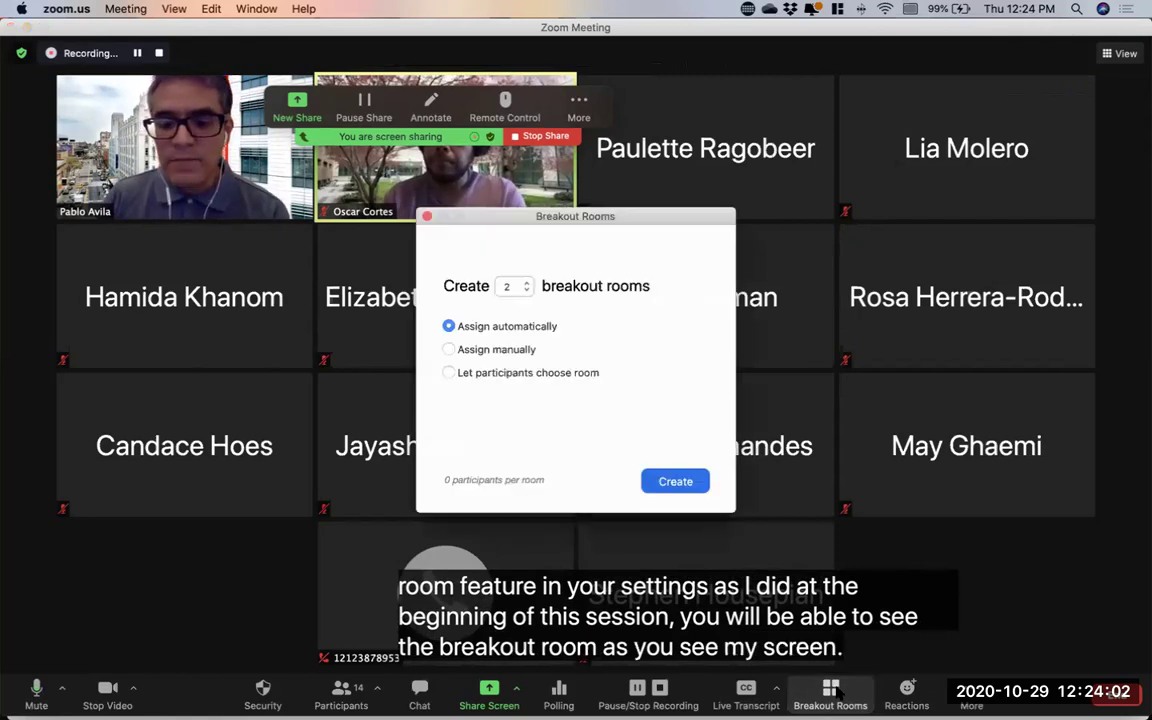
Move the Breakout Rooms dialog right and raise the room count to 6, assigned automatically
left_click_drag(629, 222, 812, 207)
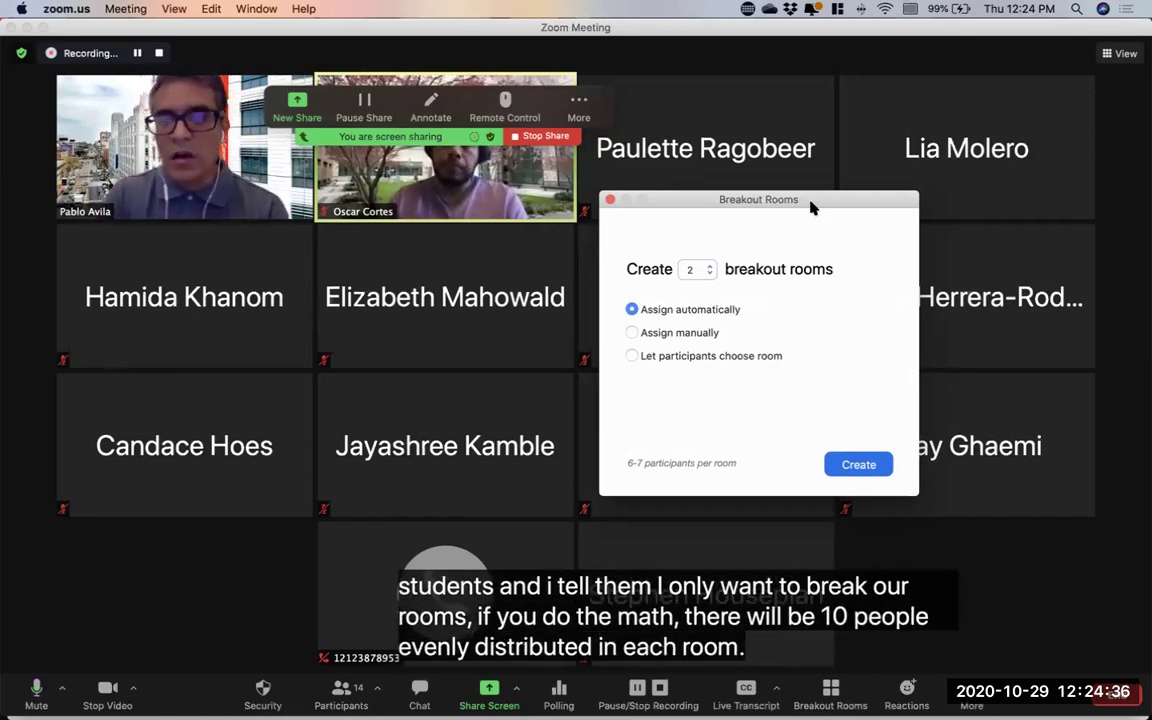
left_click(707, 265)
left_click(708, 265)
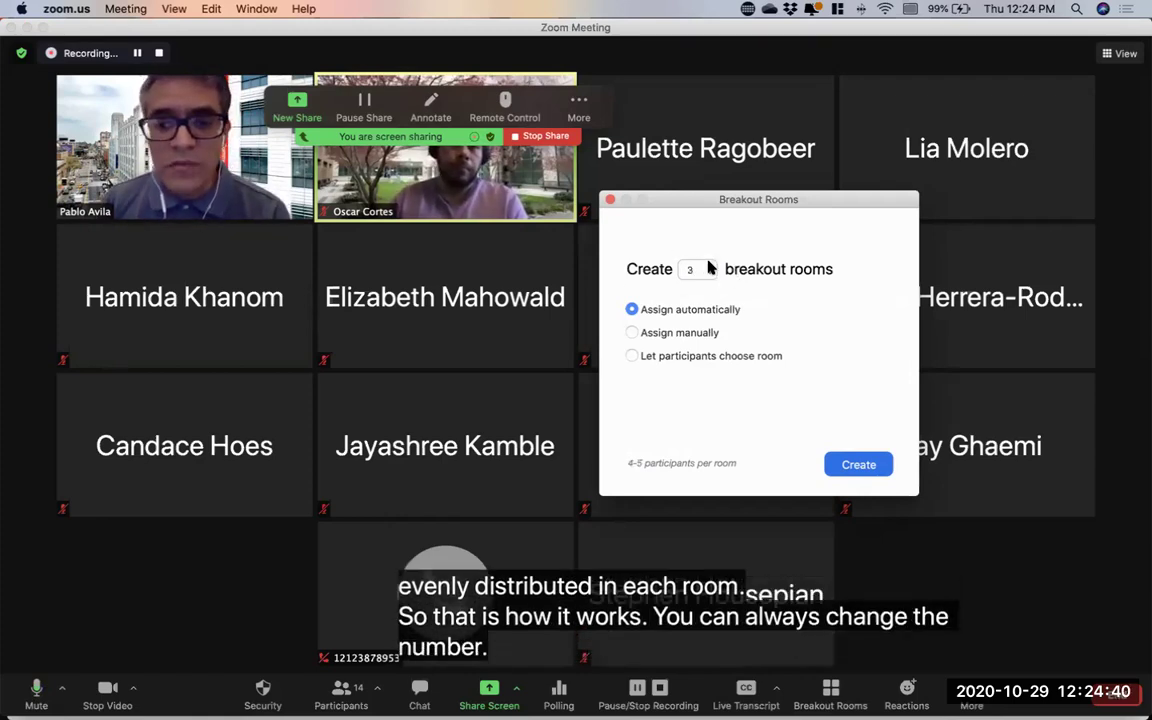
left_click(709, 265)
left_click(709, 265)
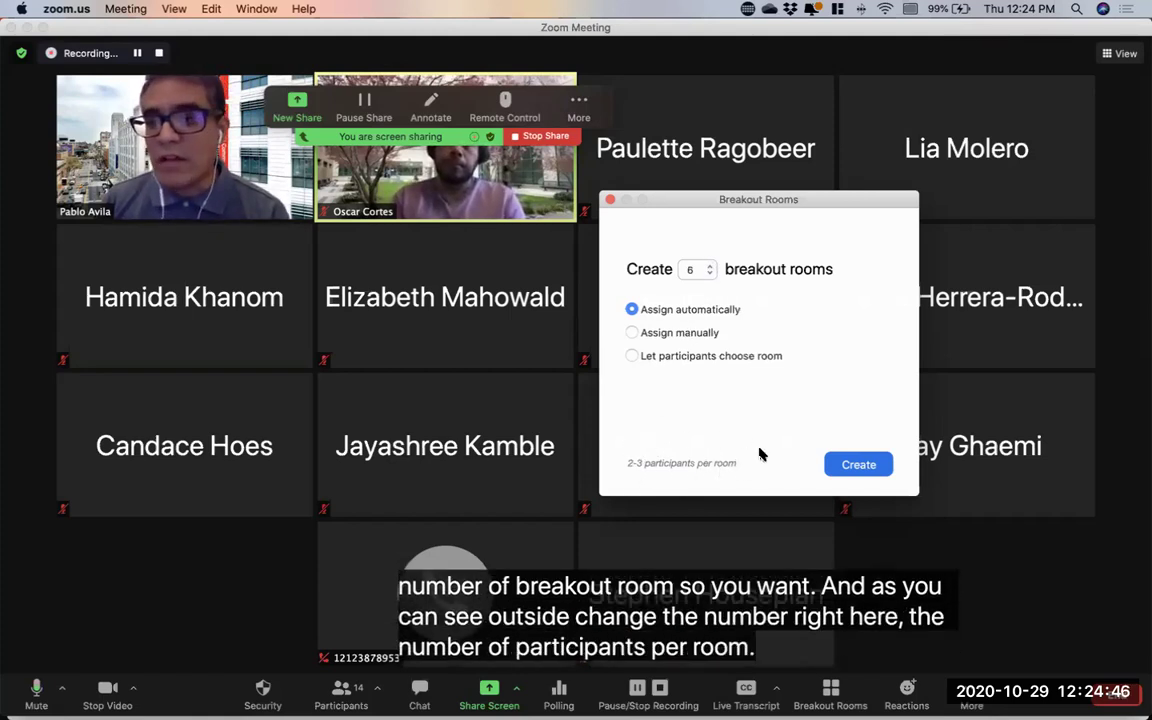
Lower the room count to 3, choose Assign manually, and create the rooms
left_click(634, 333)
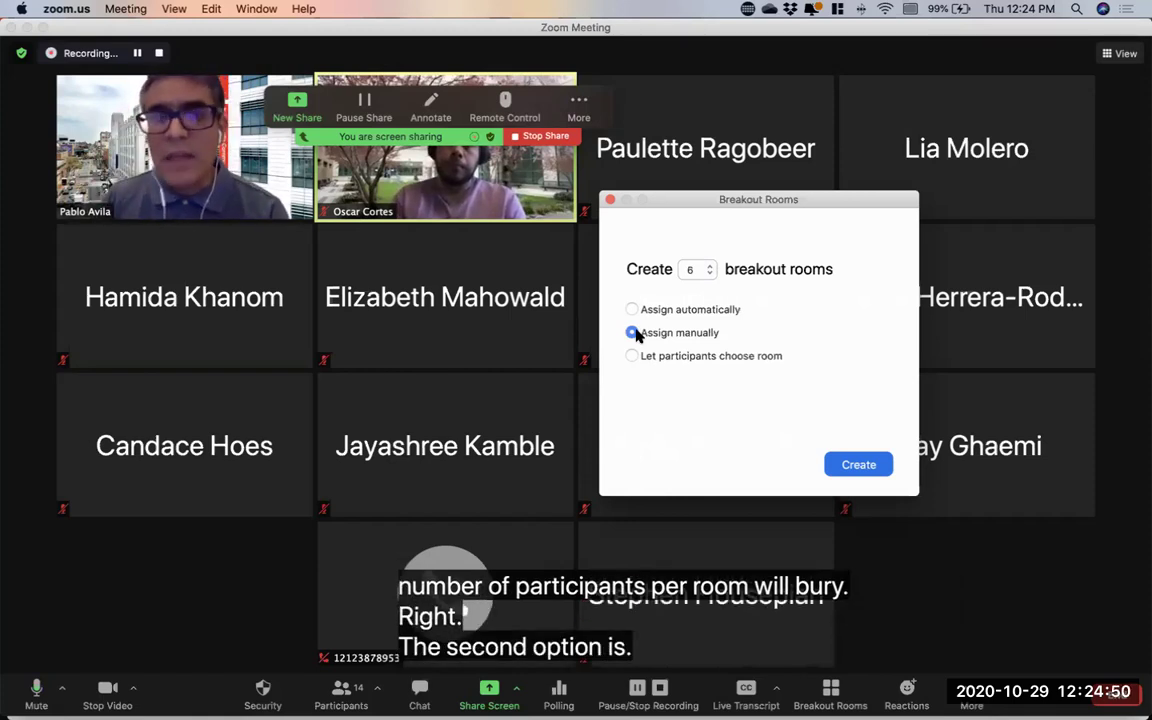
left_click(709, 273)
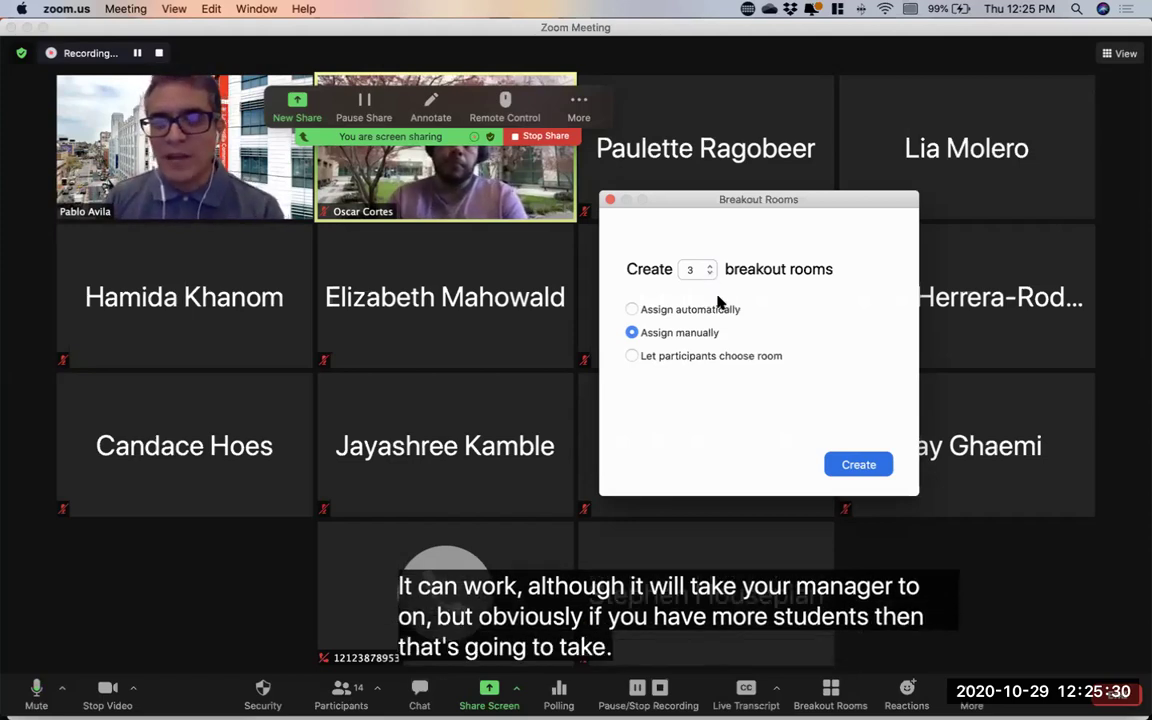
left_click(676, 361)
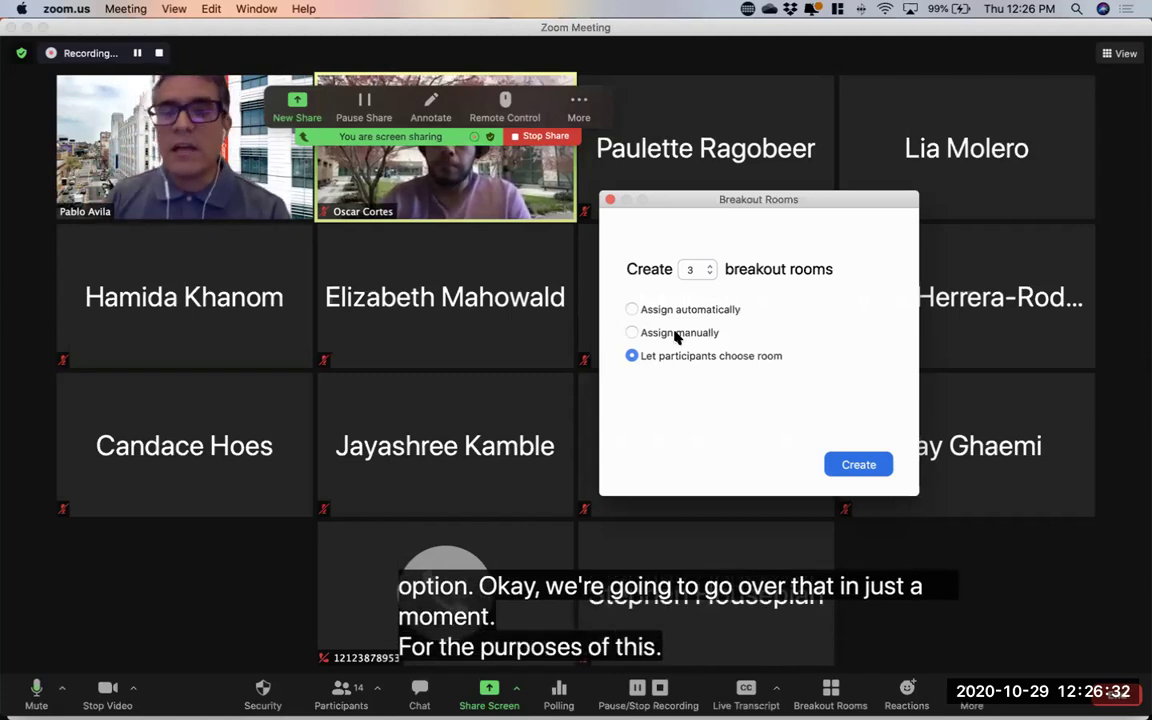
left_click(676, 337)
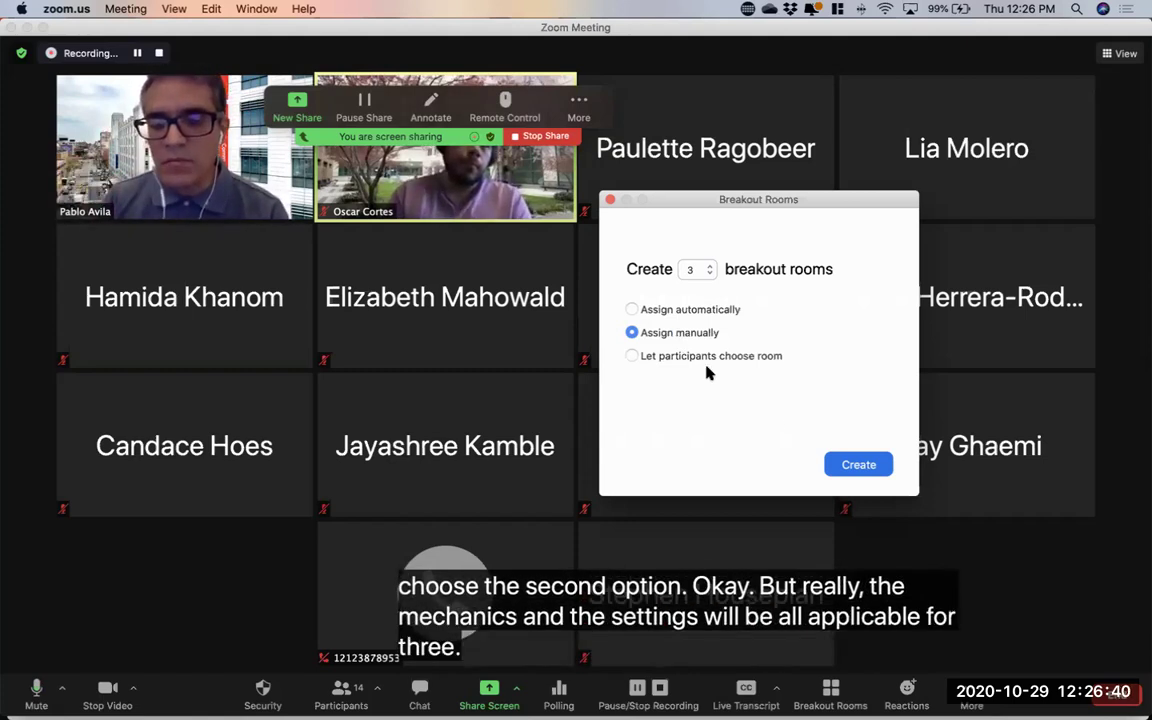
left_click(856, 467)
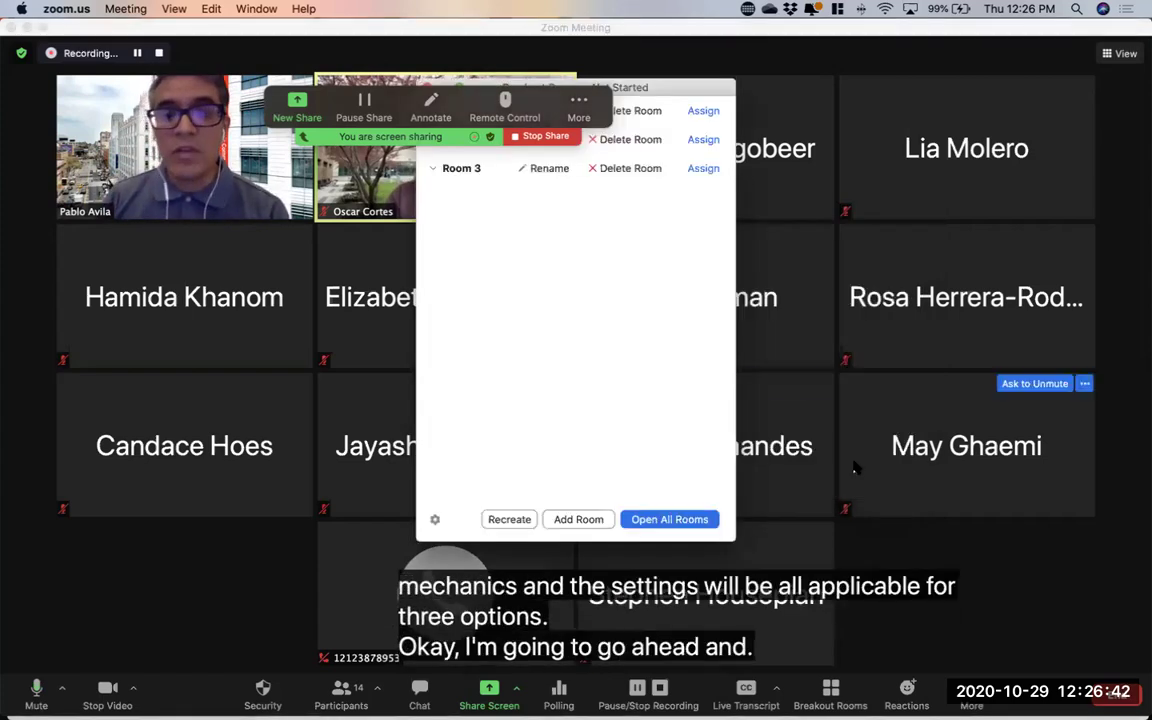
Drag the Breakout Rooms window listing Rooms 1-3 to the right side of the screen
left_click_drag(645, 90, 955, 77)
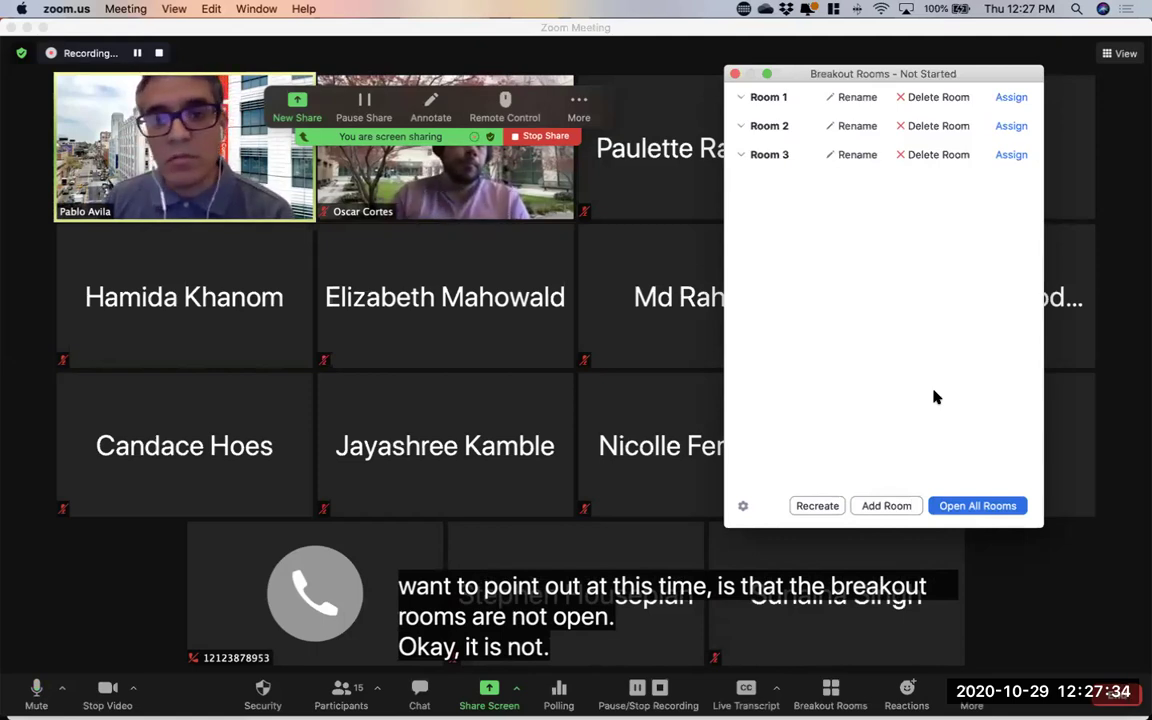
Rename breakout Room 1 to 'Group A'
left_click(842, 101)
type("Group A")
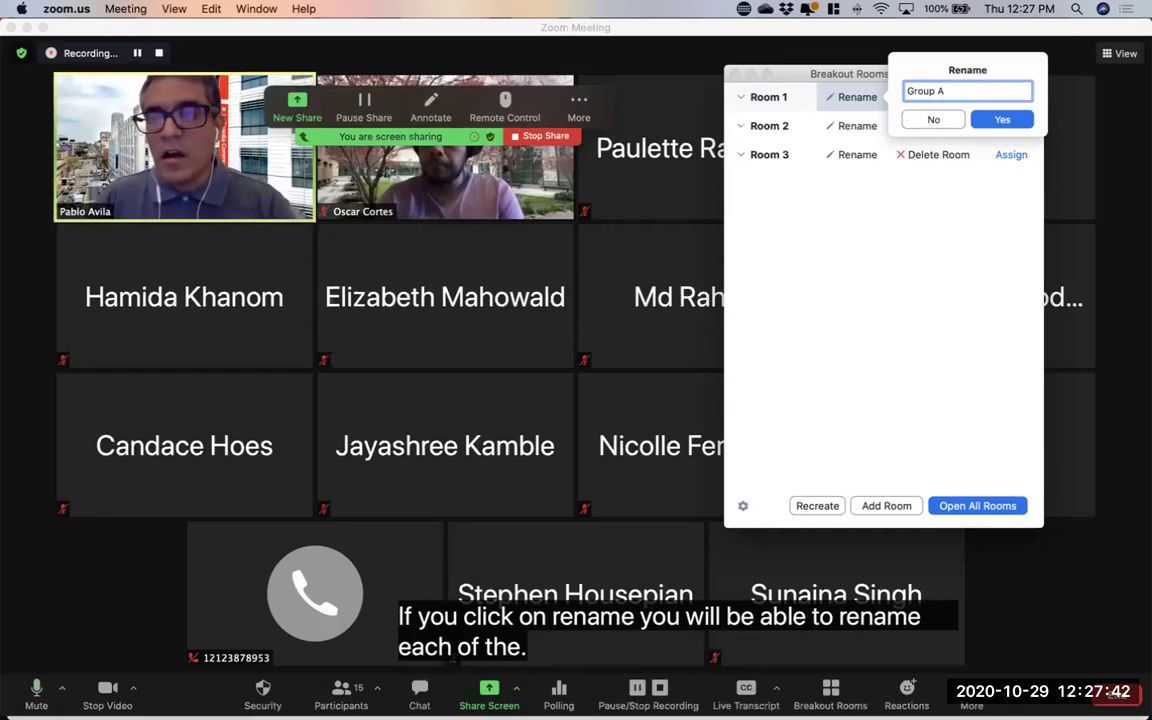
left_click(1000, 121)
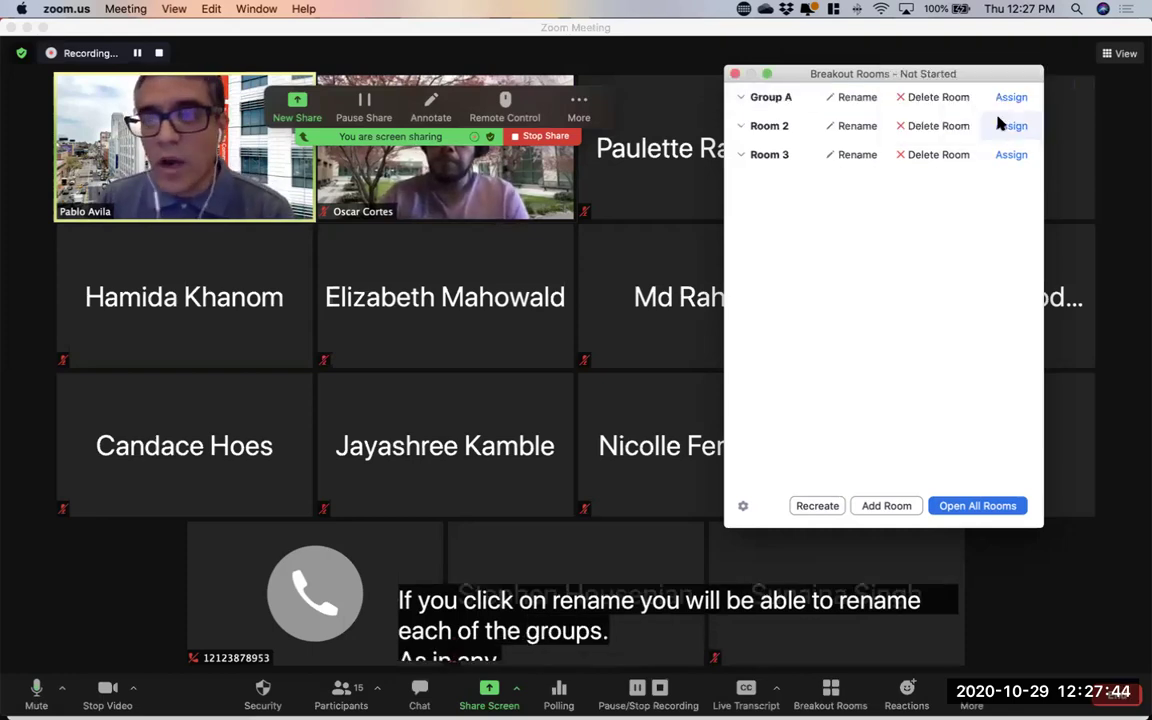
Delete Room 3 and bring up the participant checklist for Group A
left_click(918, 160)
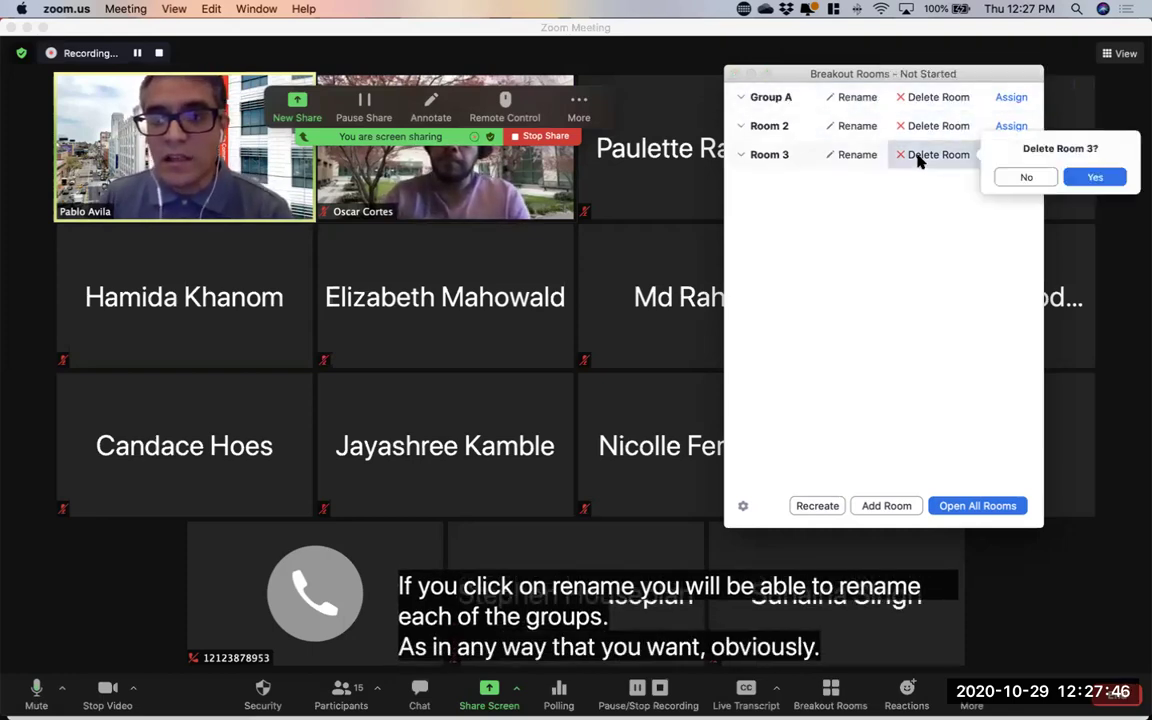
left_click(1020, 176)
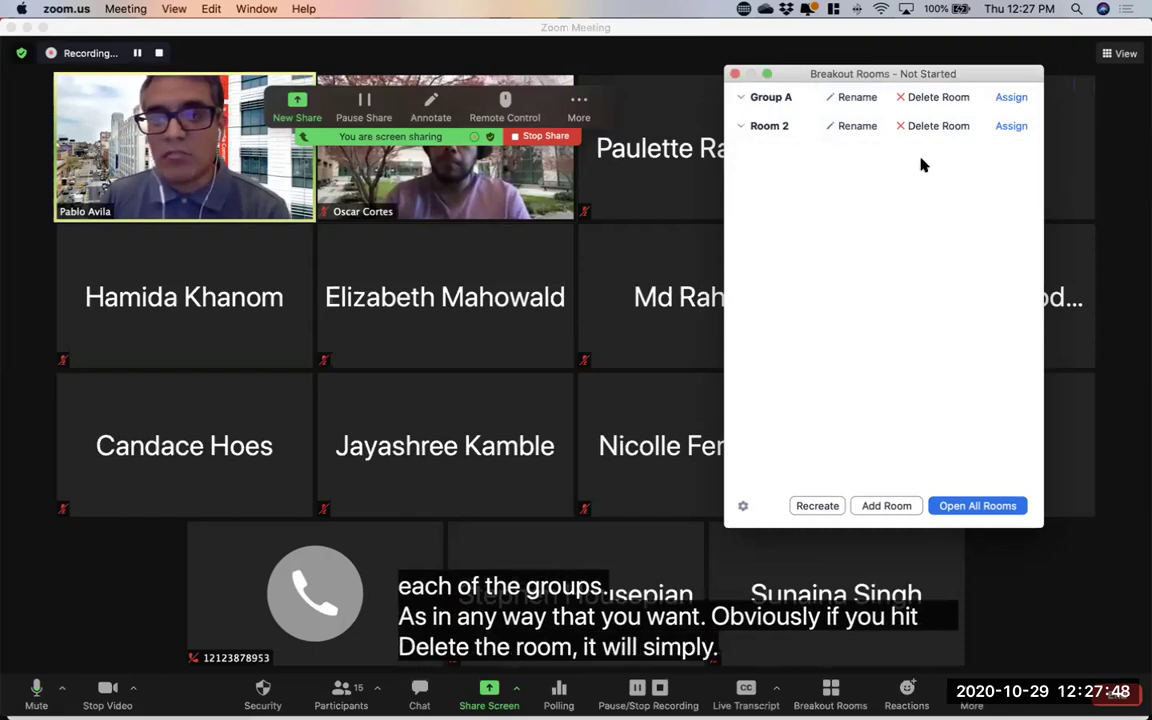
left_click(1001, 100)
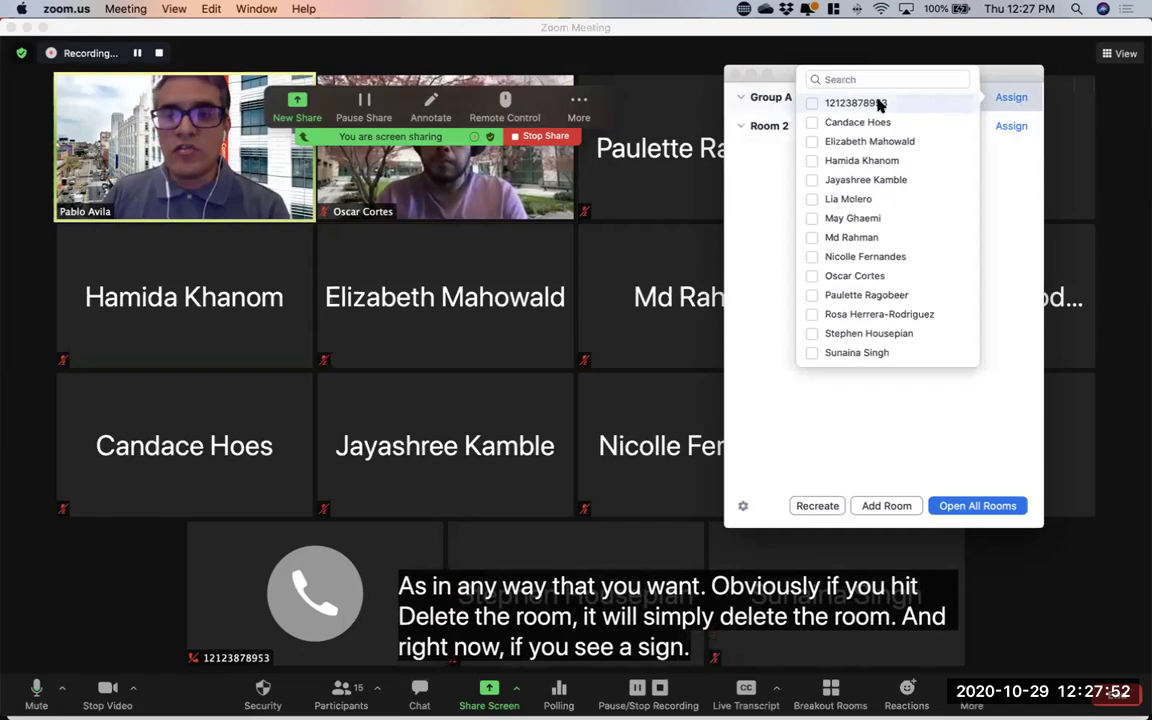
Dismiss Group A's participant checklist without checking any names
scroll(880, 262, "down", 1)
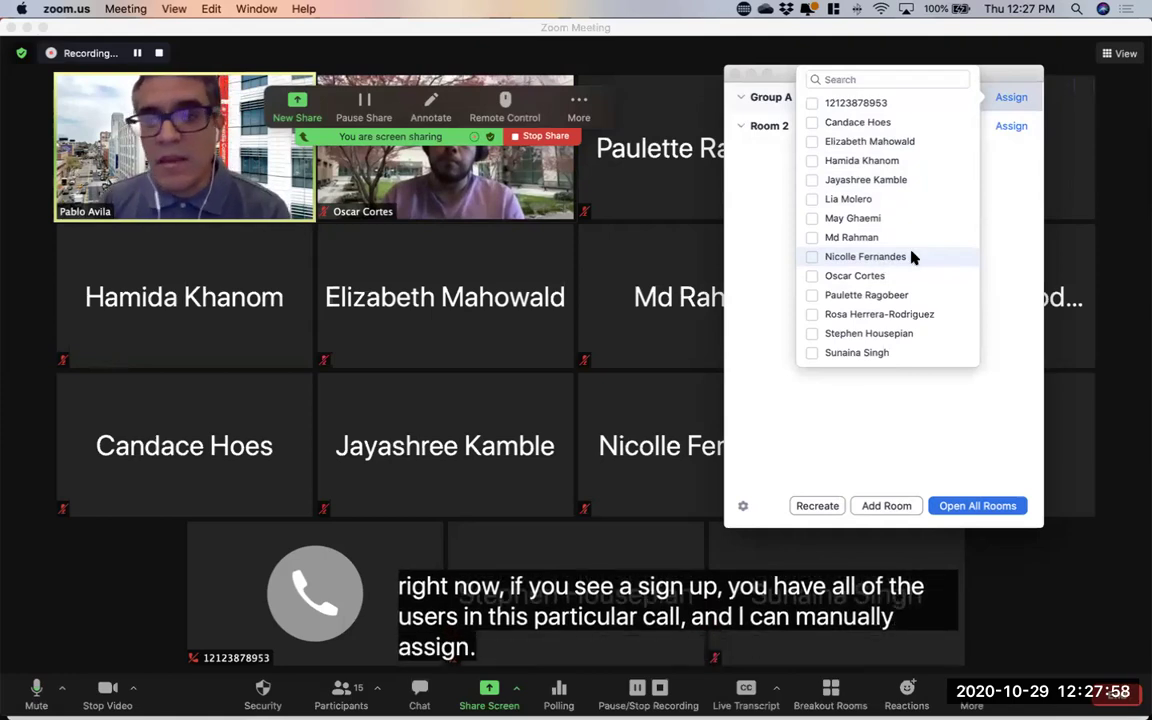
left_click(990, 234)
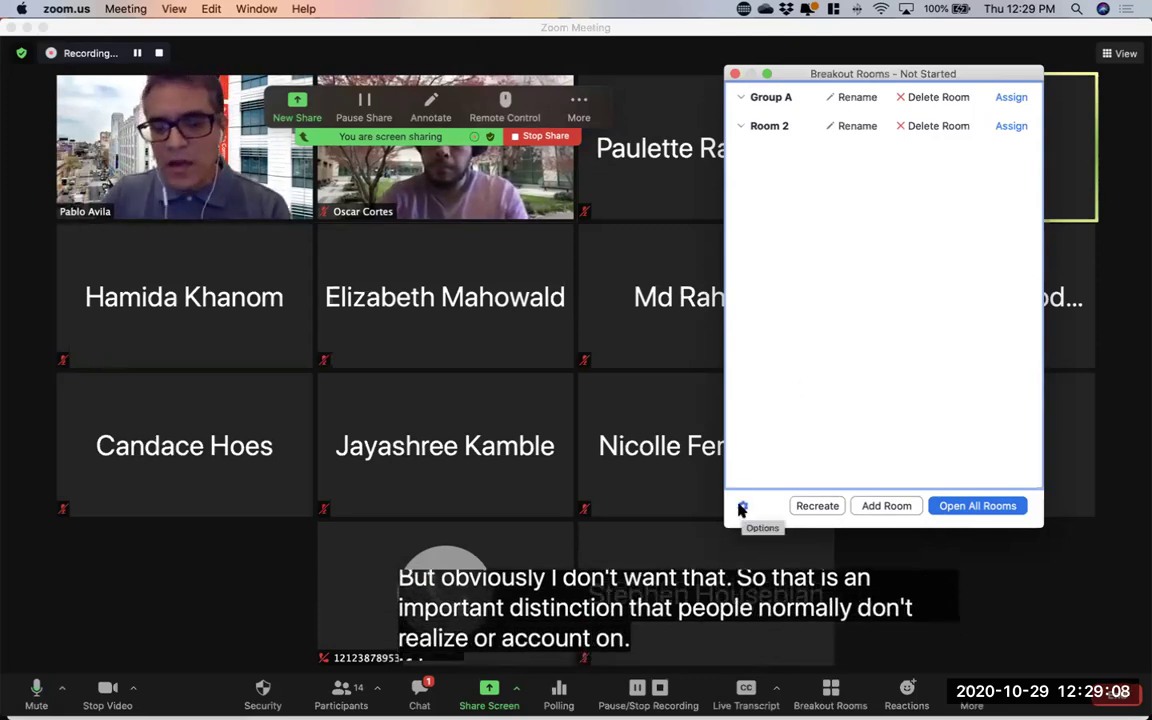
Turn on 'Allow participants to choose room' in the breakout room options
left_click(741, 508)
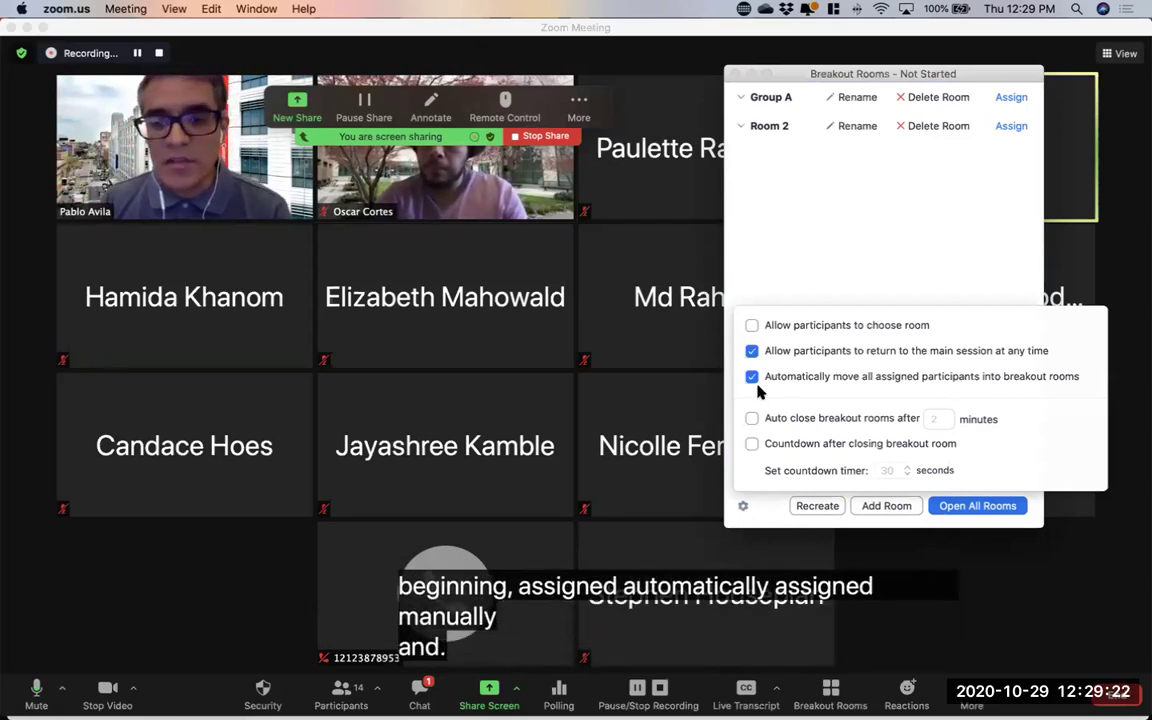
left_click(751, 326)
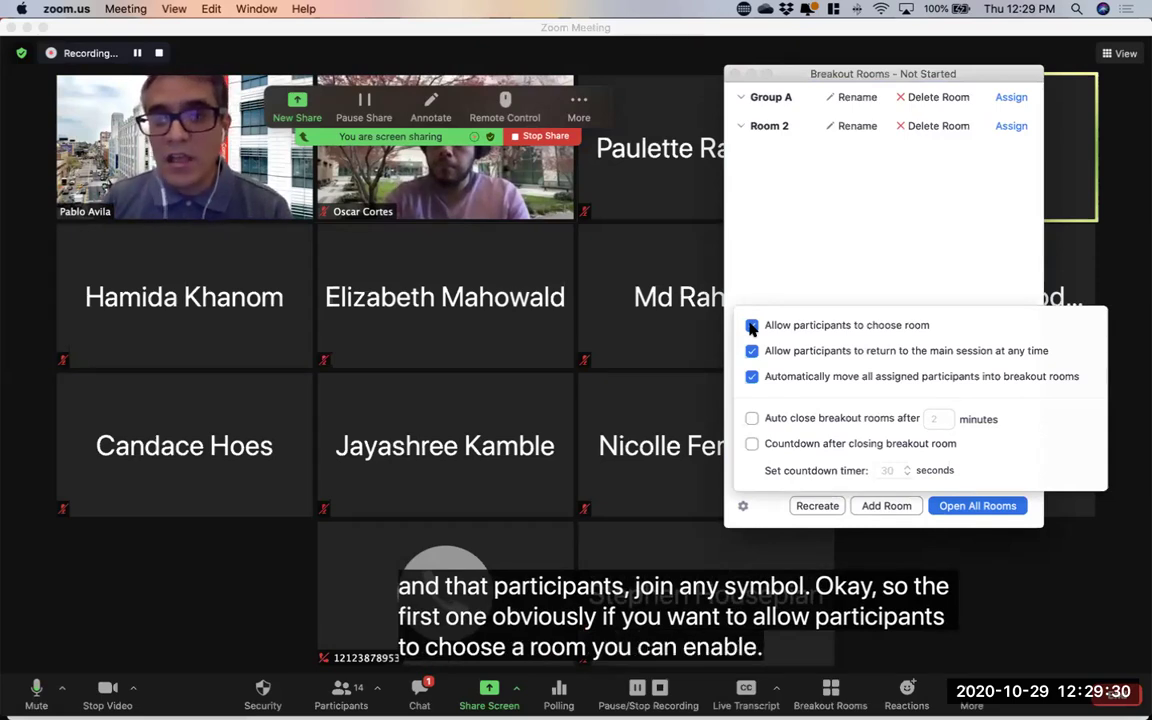
Rename Room 2 to 'Group B' and reopen the breakout room options
left_click(838, 126)
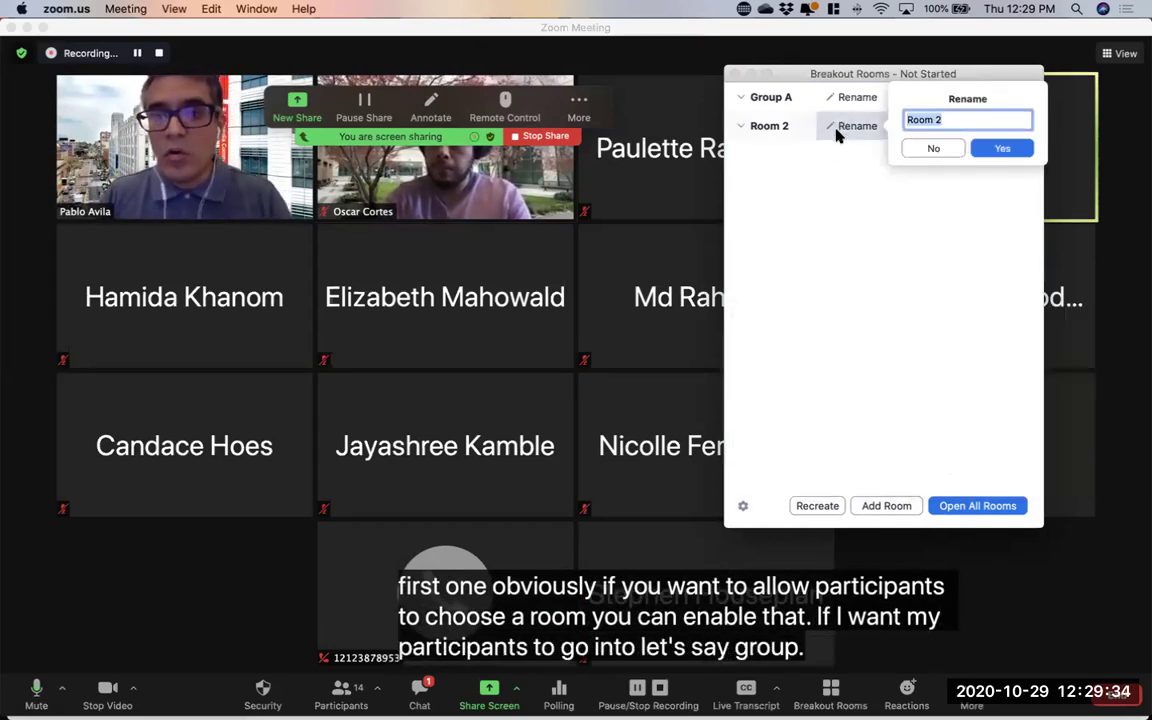
type("Group B")
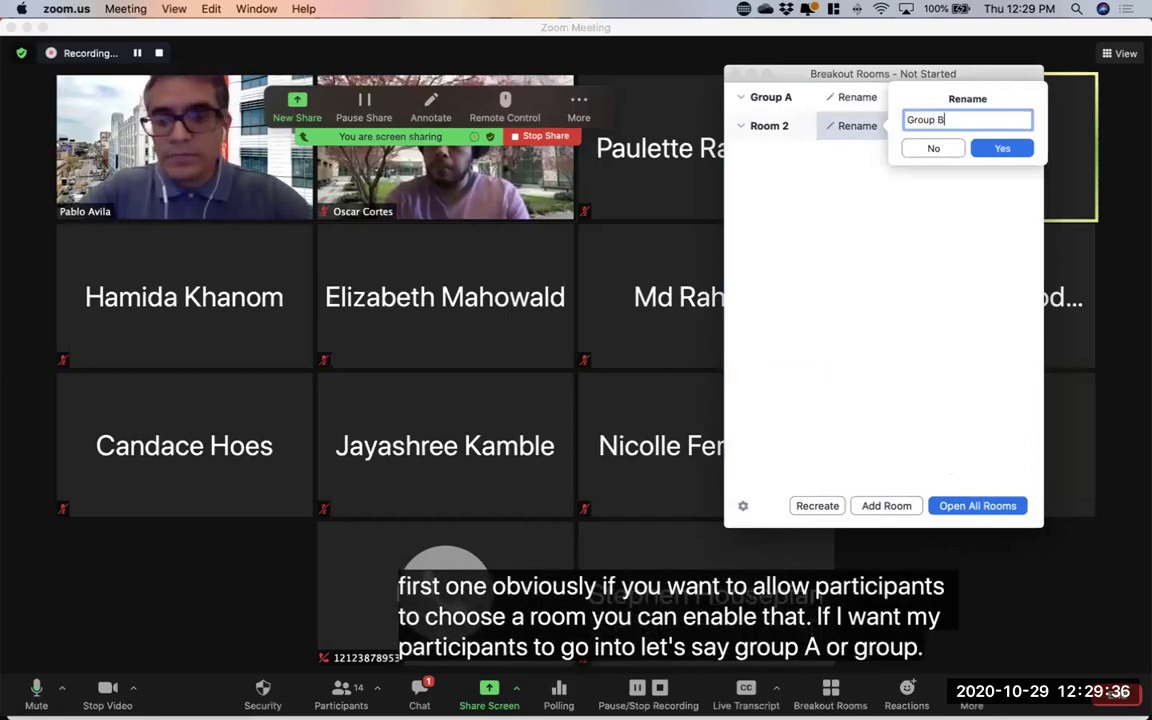
left_click(1000, 148)
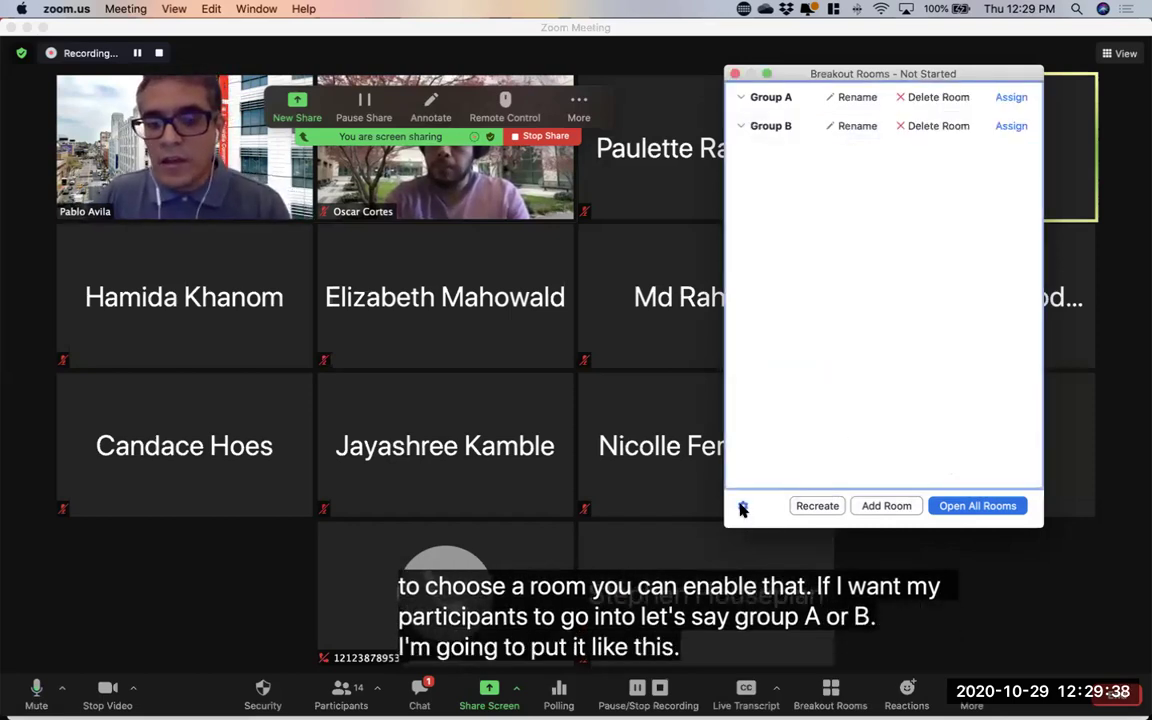
left_click(743, 505)
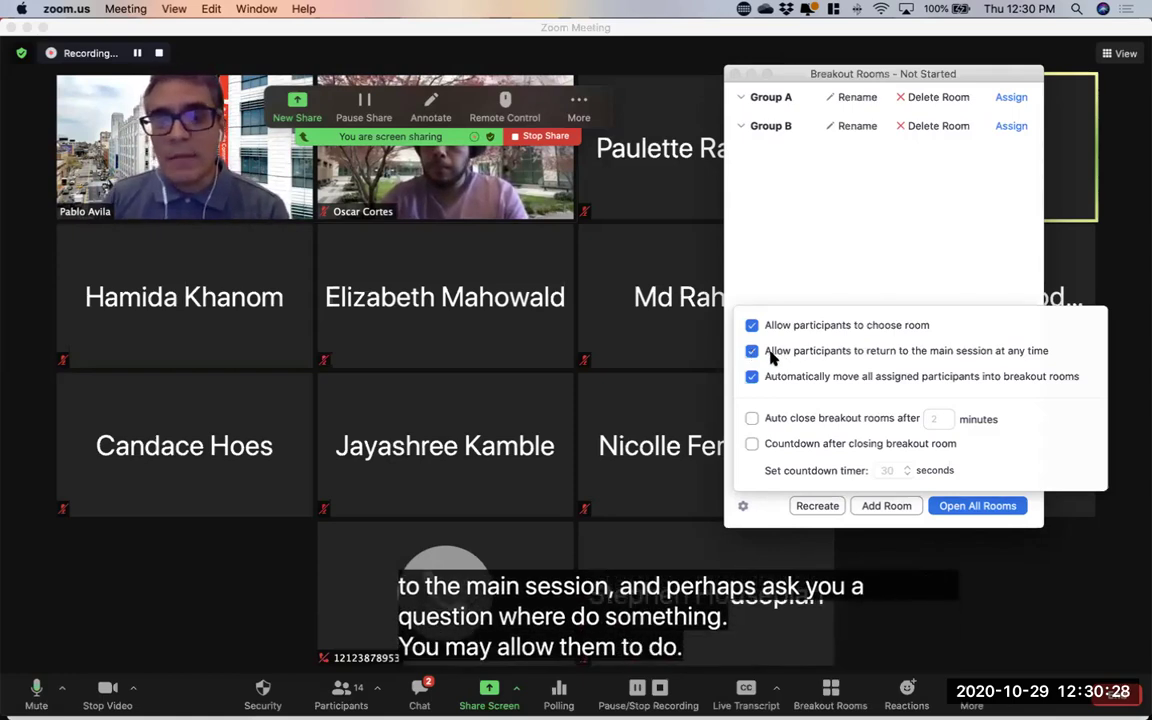
Uncheck returning to the main session anytime; toggle automatic moving of assigned participants off and on
left_click(751, 352)
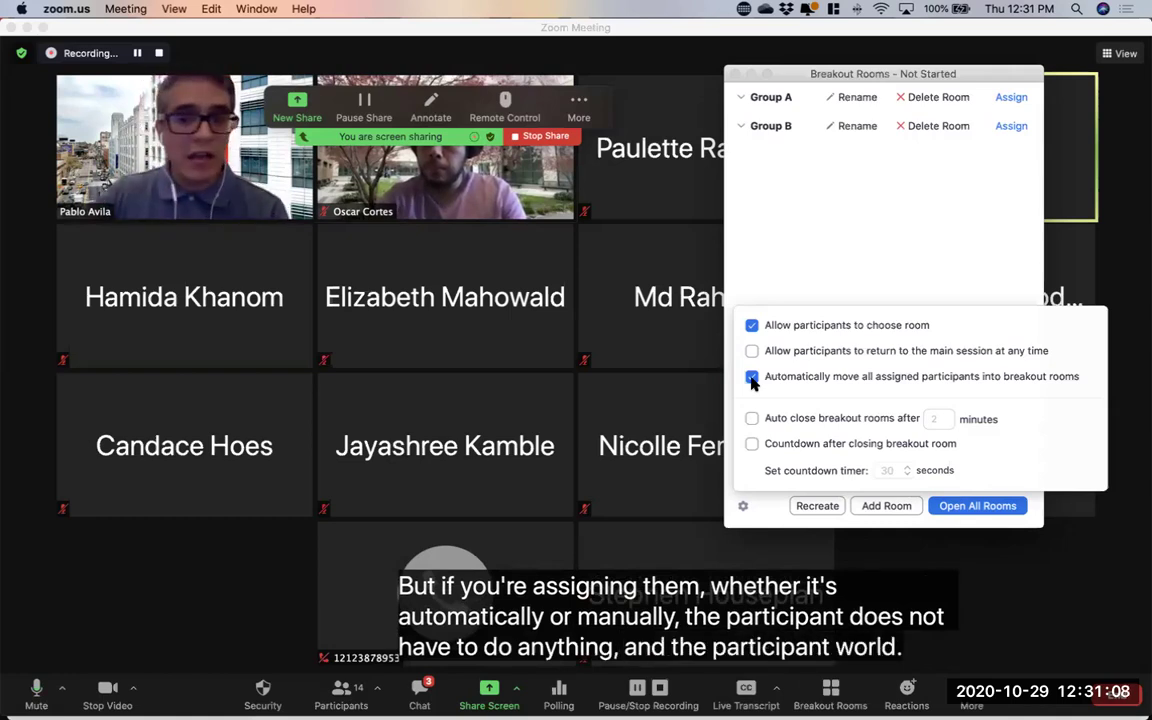
left_click(752, 378)
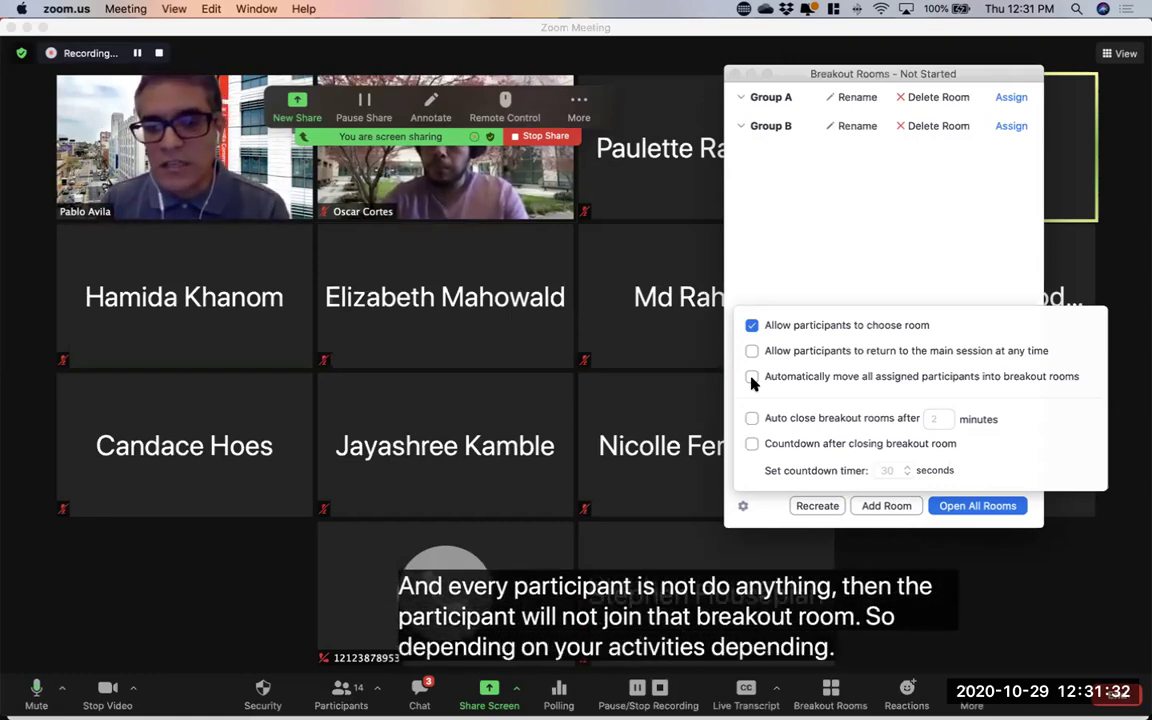
left_click(752, 377)
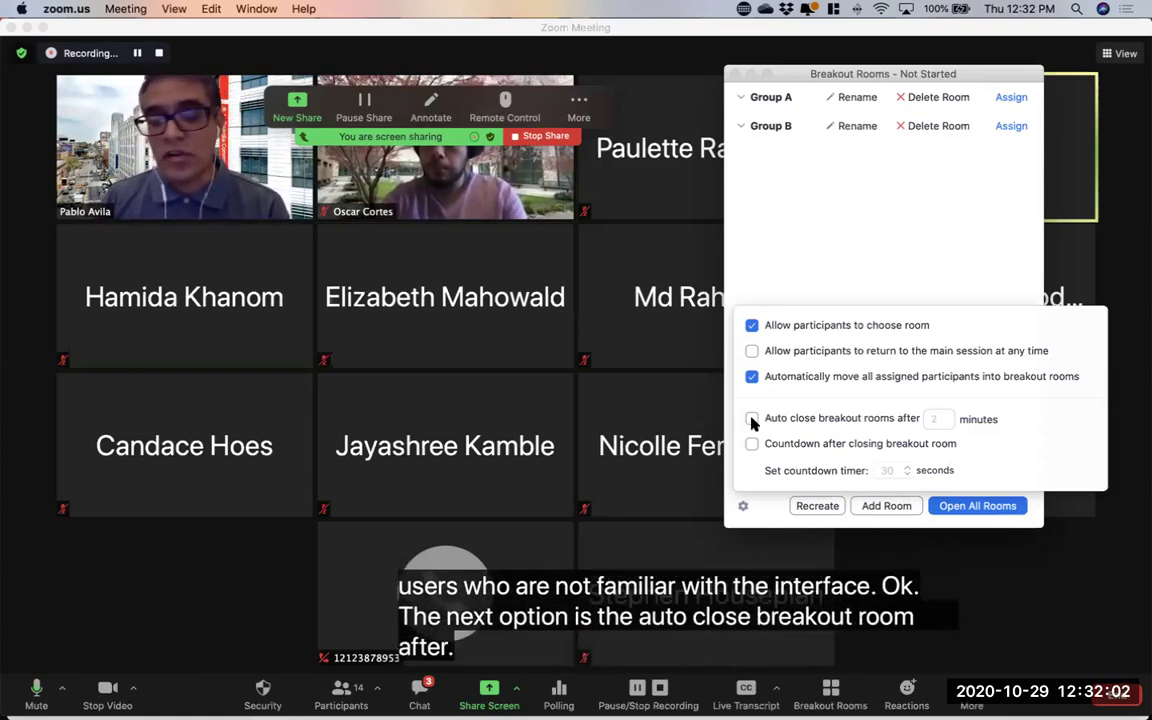
Enable auto-close after 2 minutes with a time-up notification and a 30-second closing countdown
left_click(752, 419)
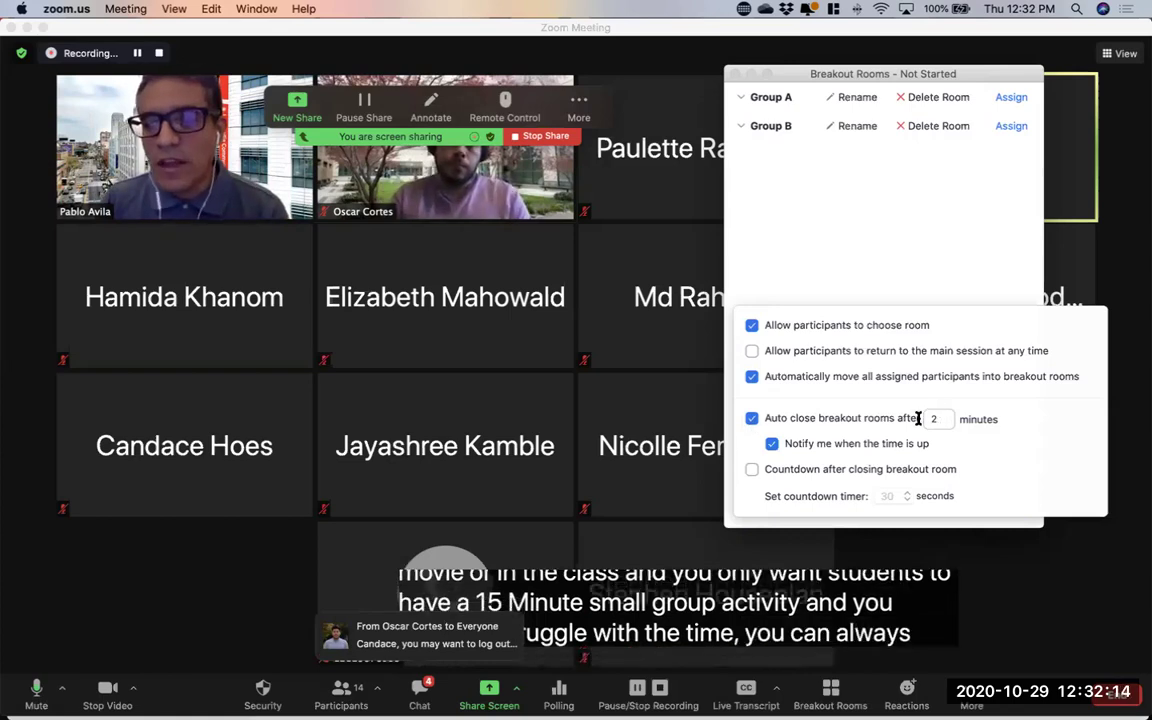
type("0")
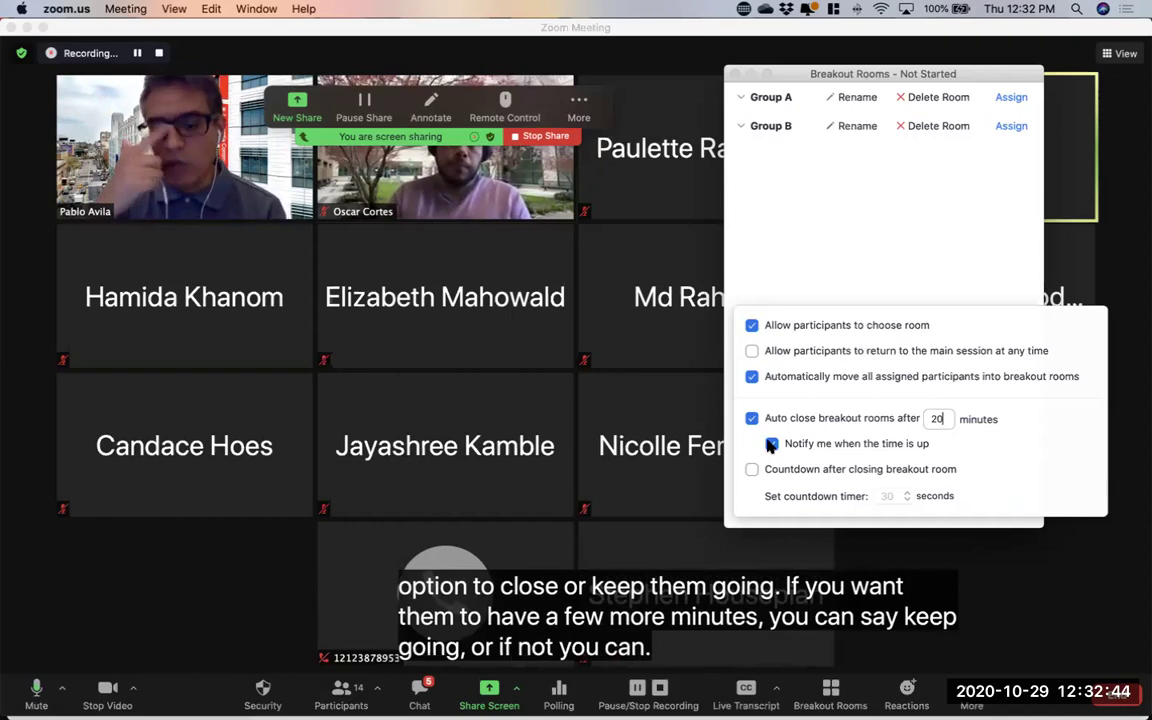
left_click(771, 444)
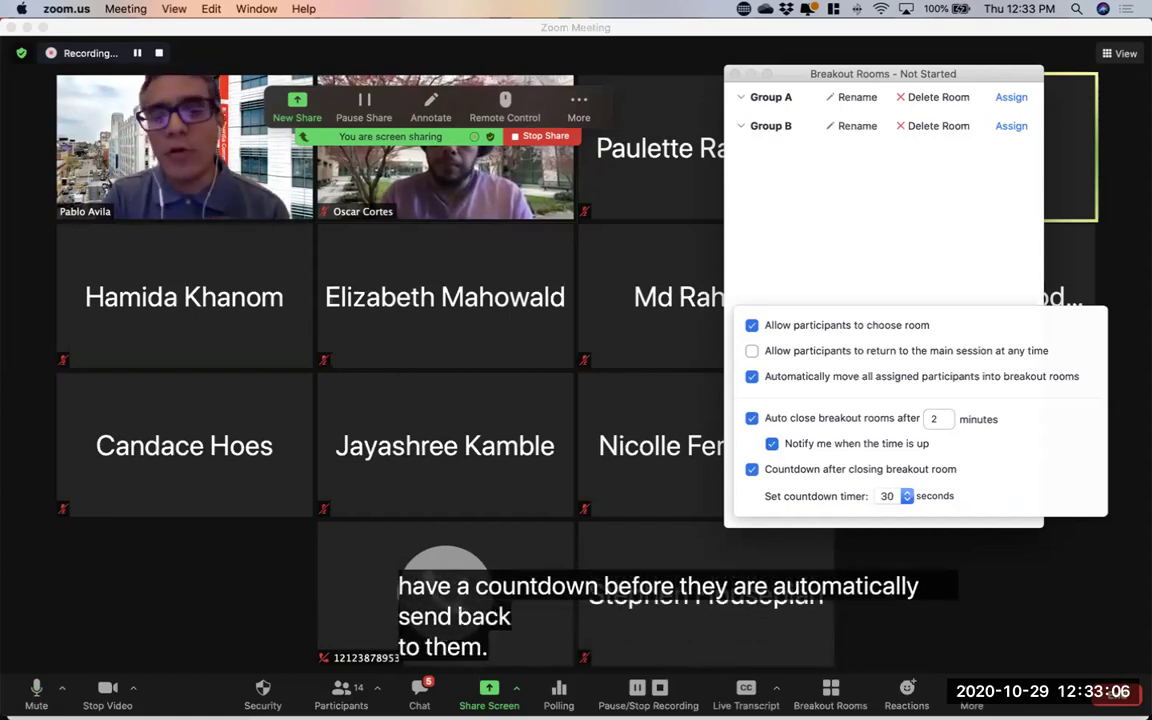
left_click(906, 495)
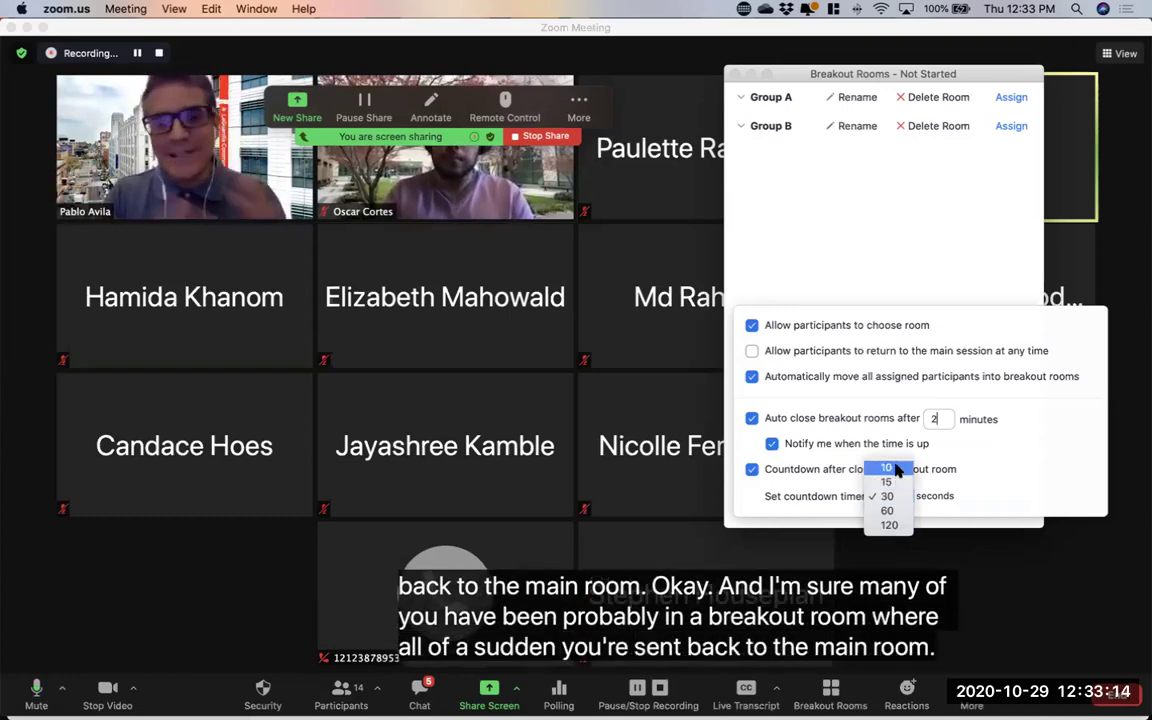
Turn off the closing countdown and change the auto-close time to 5 minutes
left_click(812, 469)
left_click(797, 469)
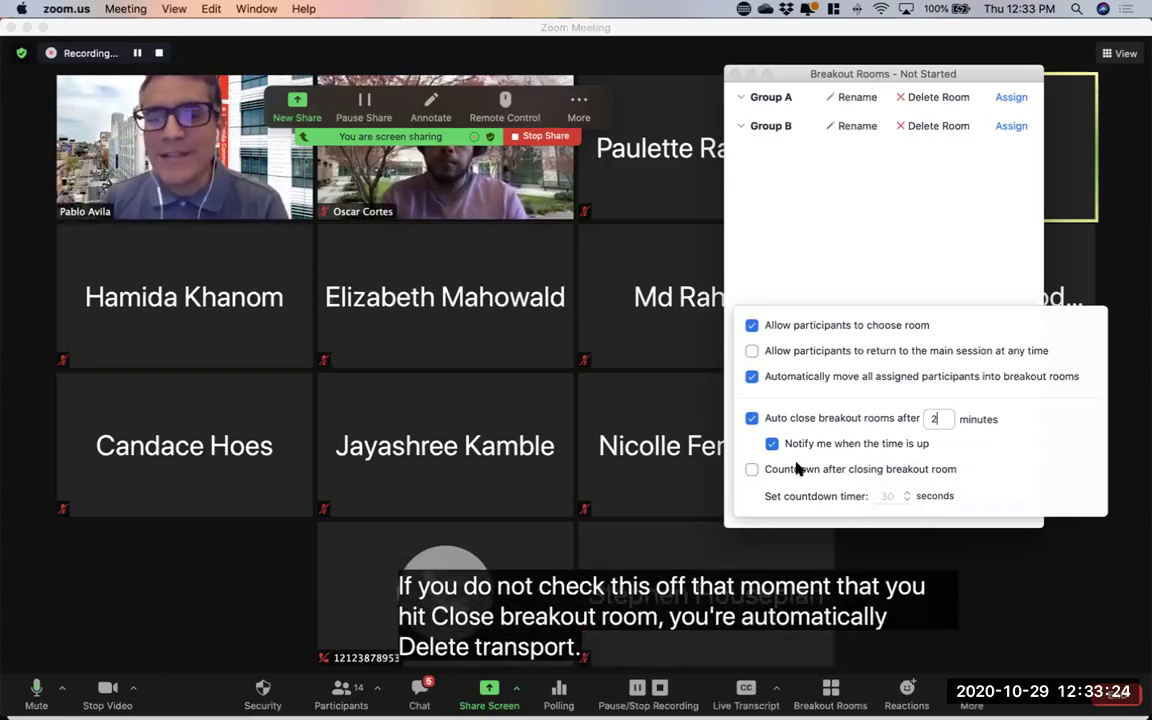
left_click(797, 469)
left_click(905, 497)
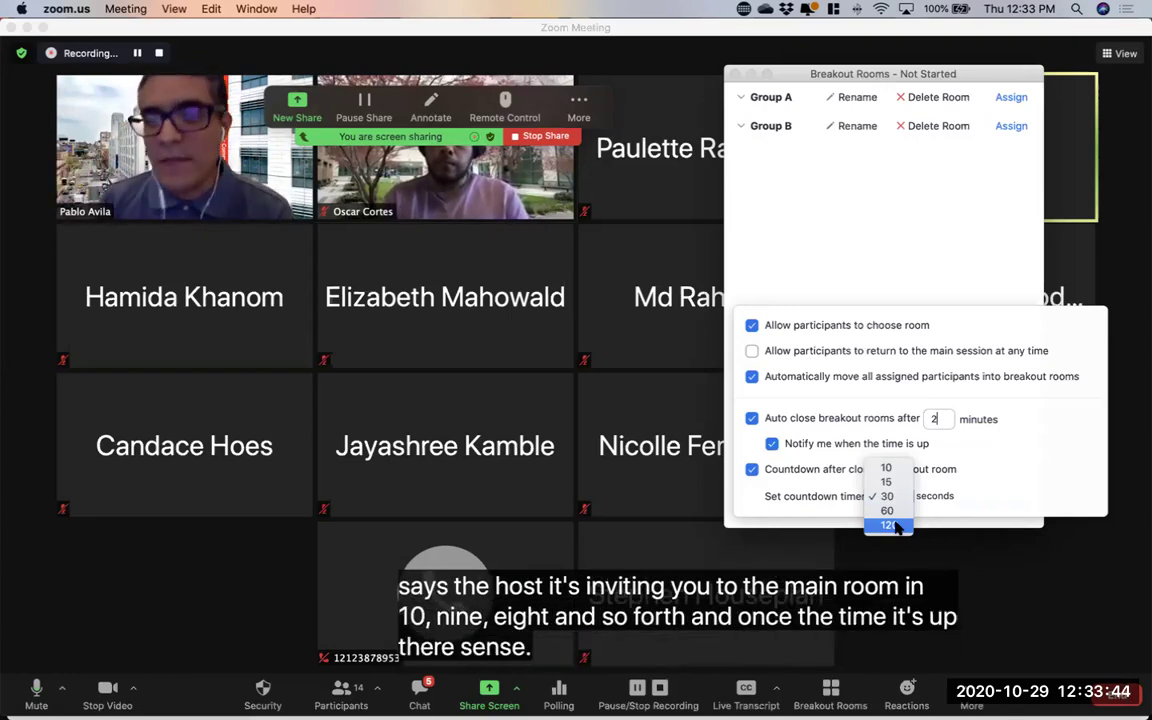
left_click(790, 477)
left_click(790, 477)
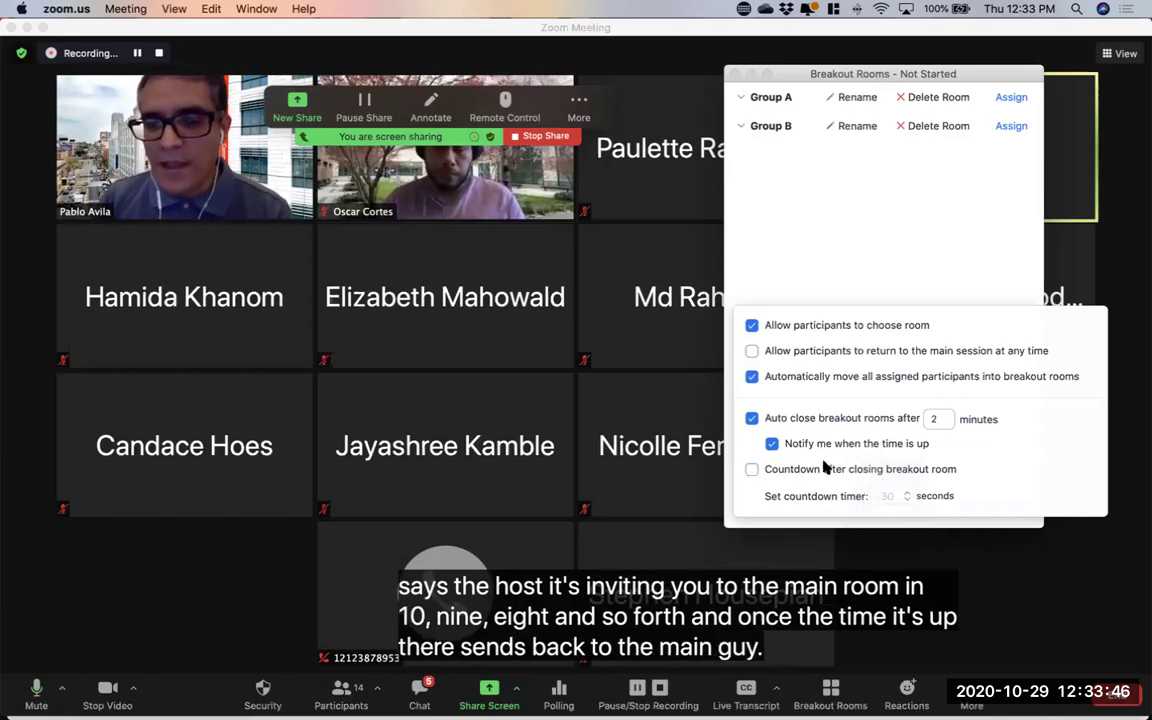
double_click(930, 420)
type("5")
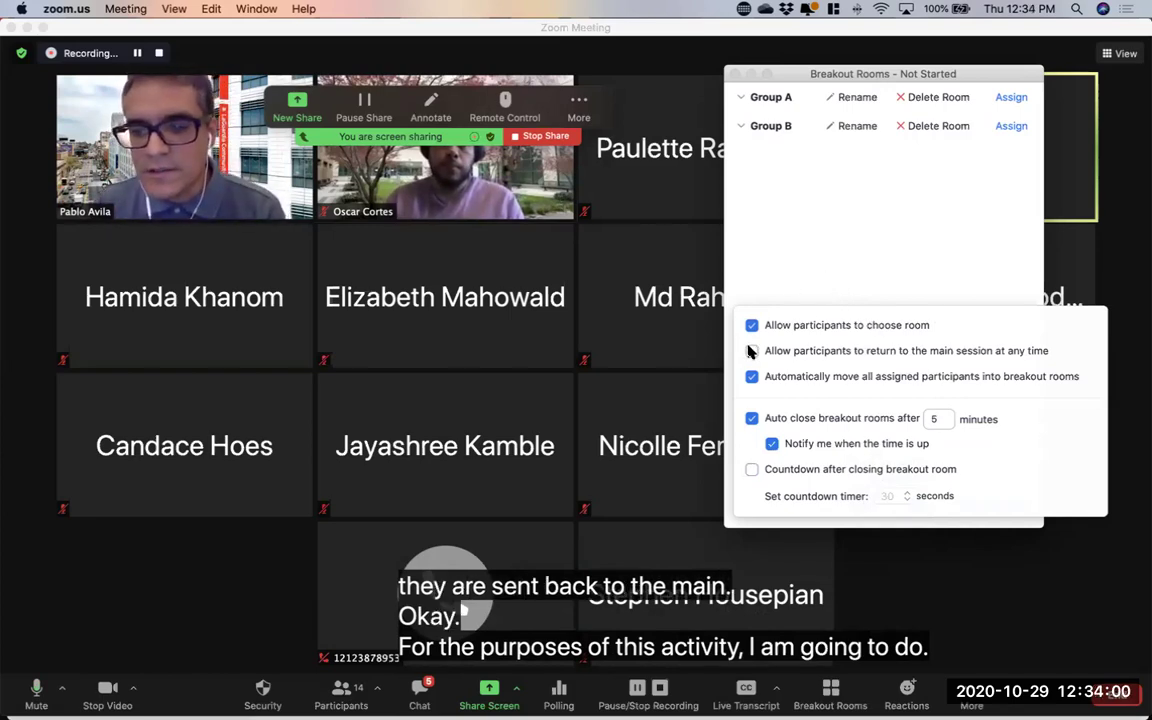
Close the options, then view and dismiss Group A's participant checklist without assigning anyone
left_click(812, 234)
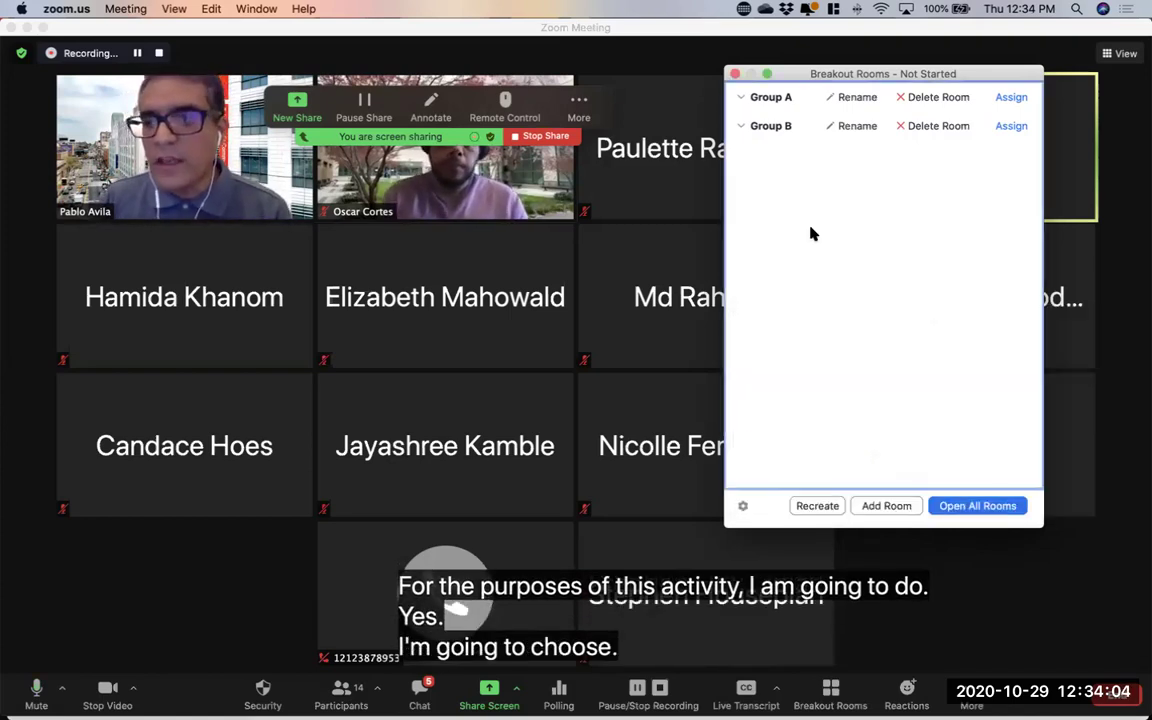
left_click(998, 97)
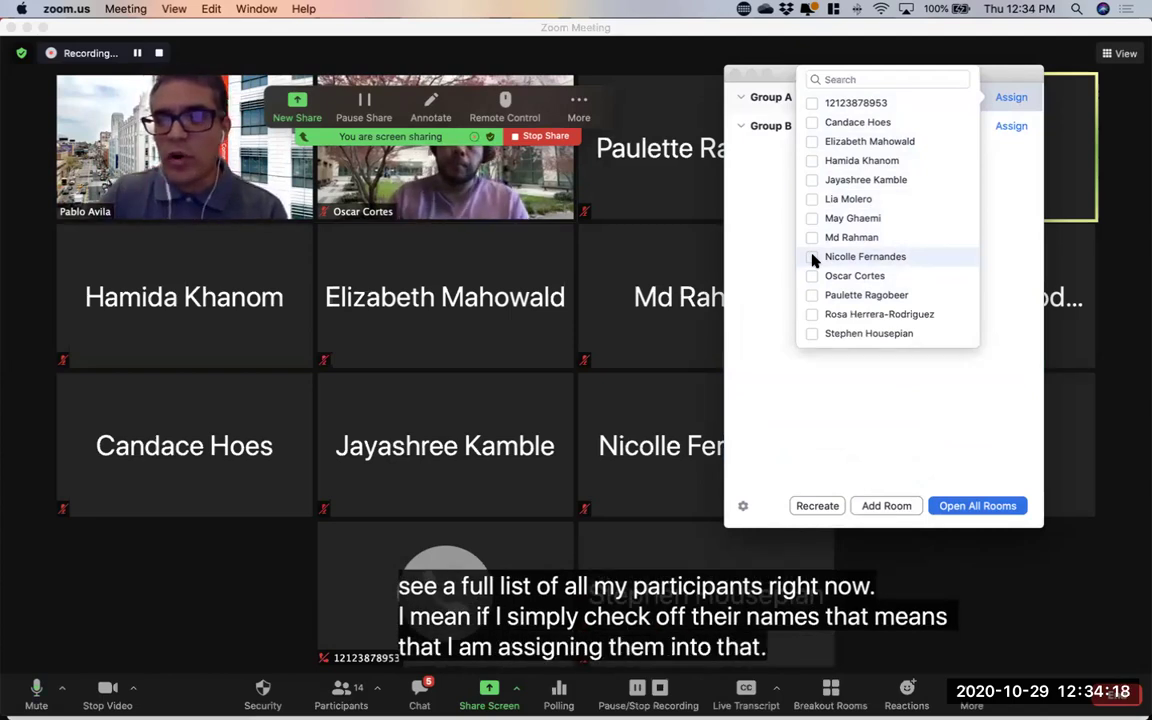
left_click(771, 277)
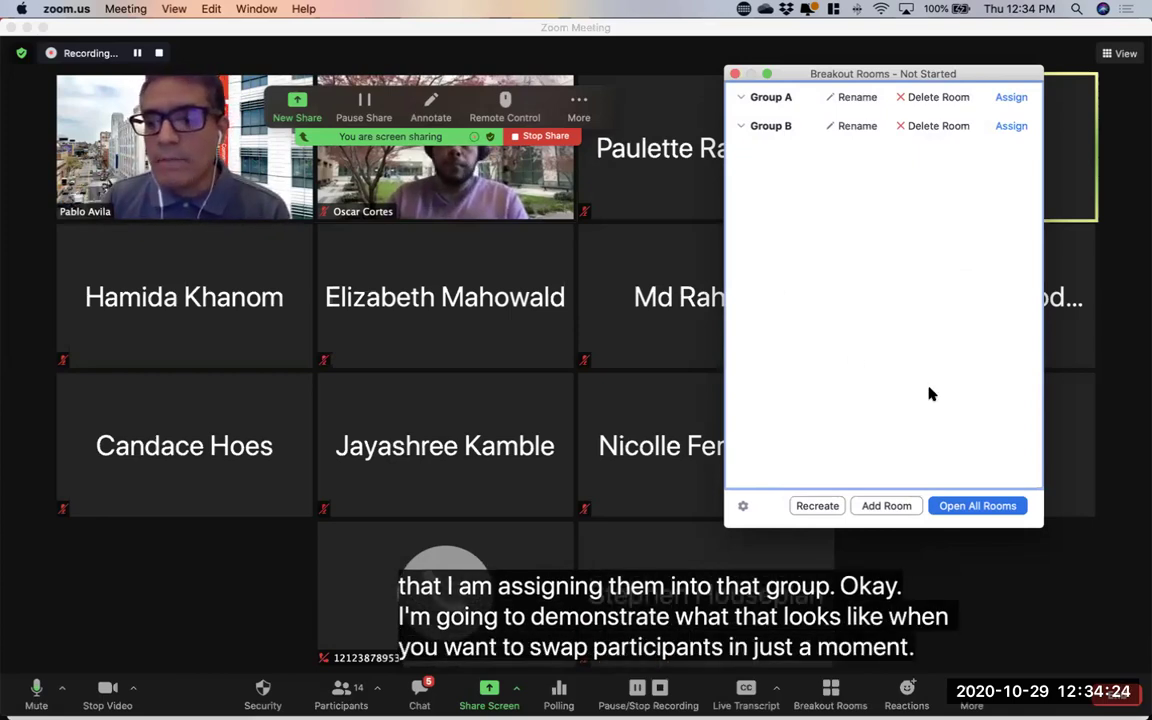
left_click(977, 506)
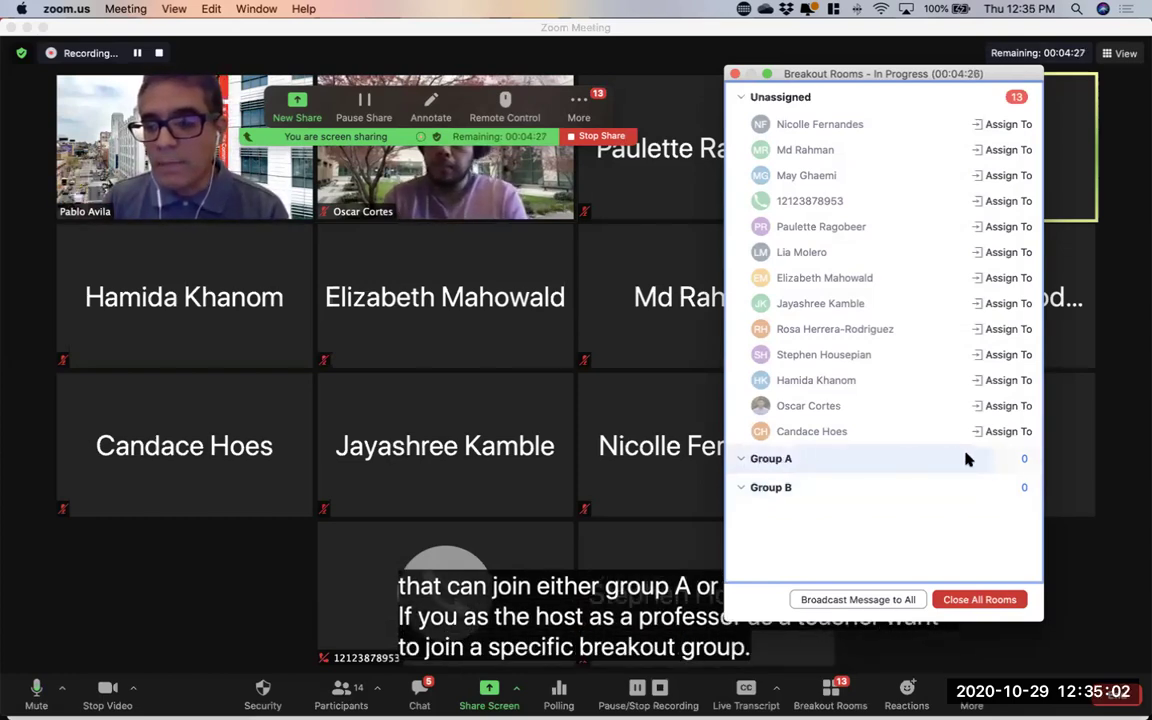
left_click(1017, 462)
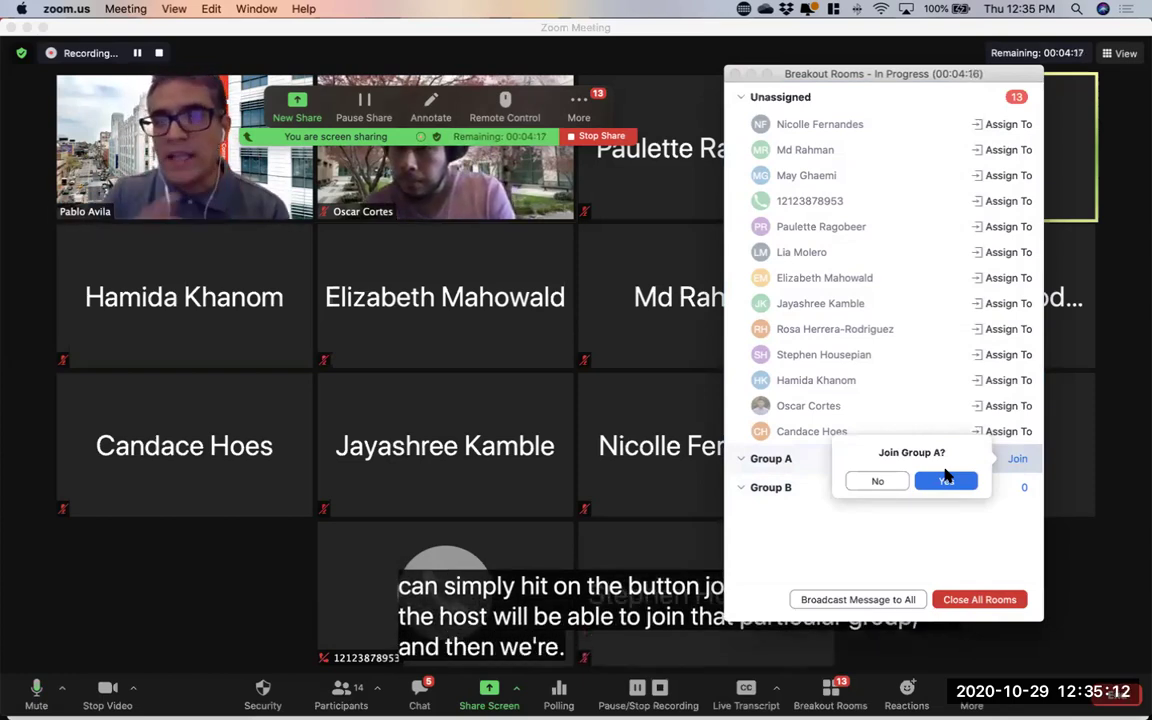
left_click(979, 541)
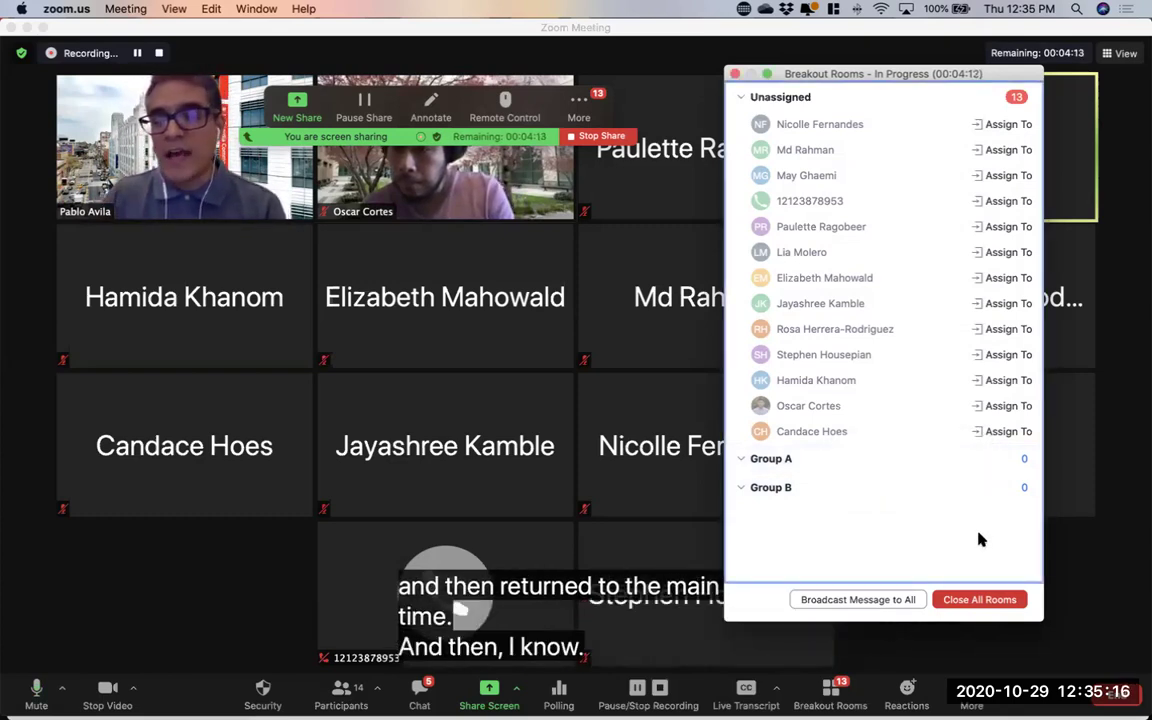
left_click(1019, 490)
left_click(759, 531)
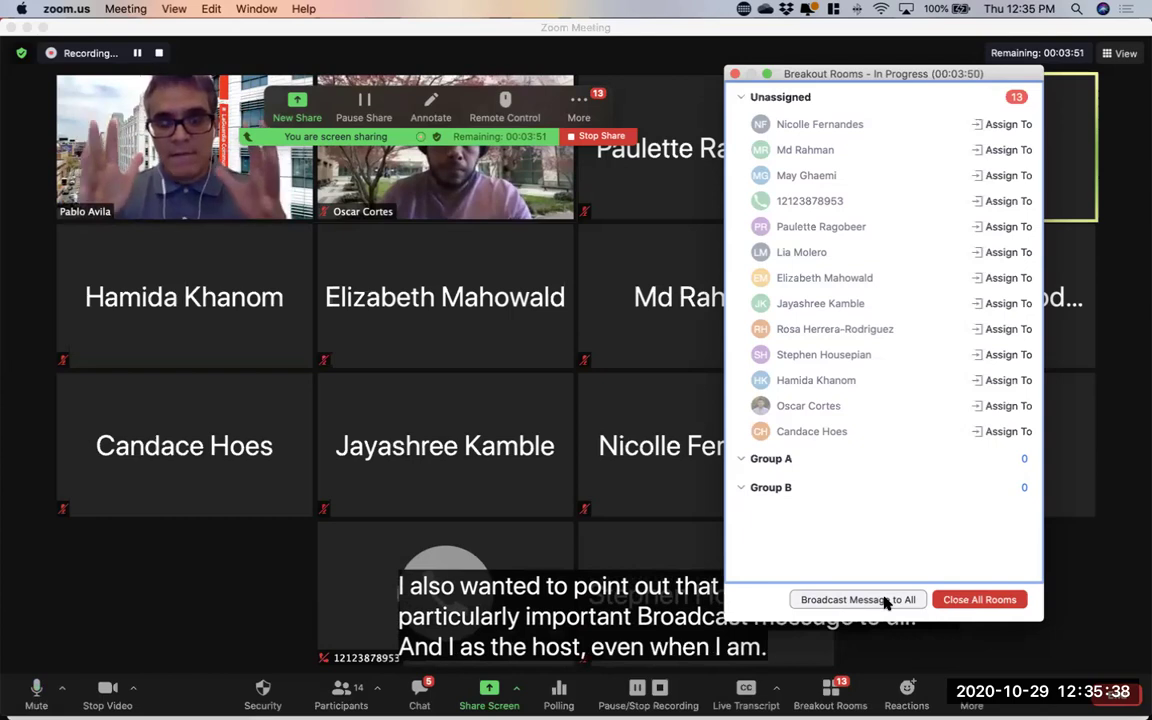
left_click(884, 601)
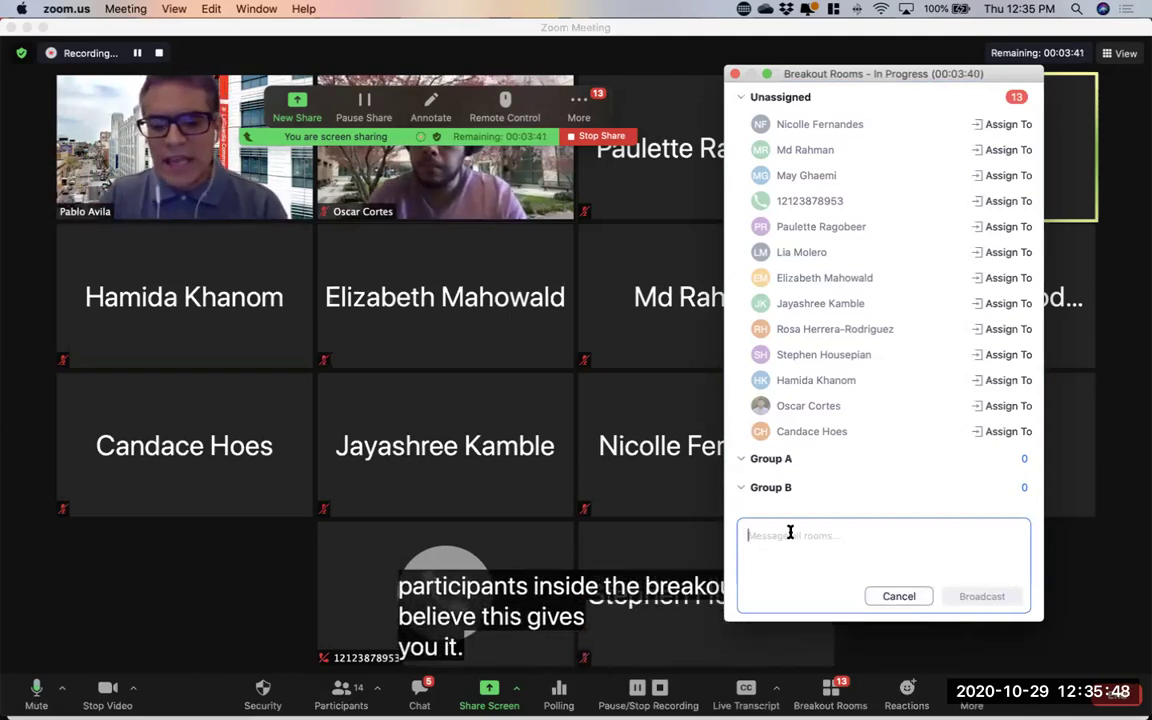
Clear stray test text, enter 'We have 5 more minutes!' and broadcast it to all rooms
type("kesfnd")
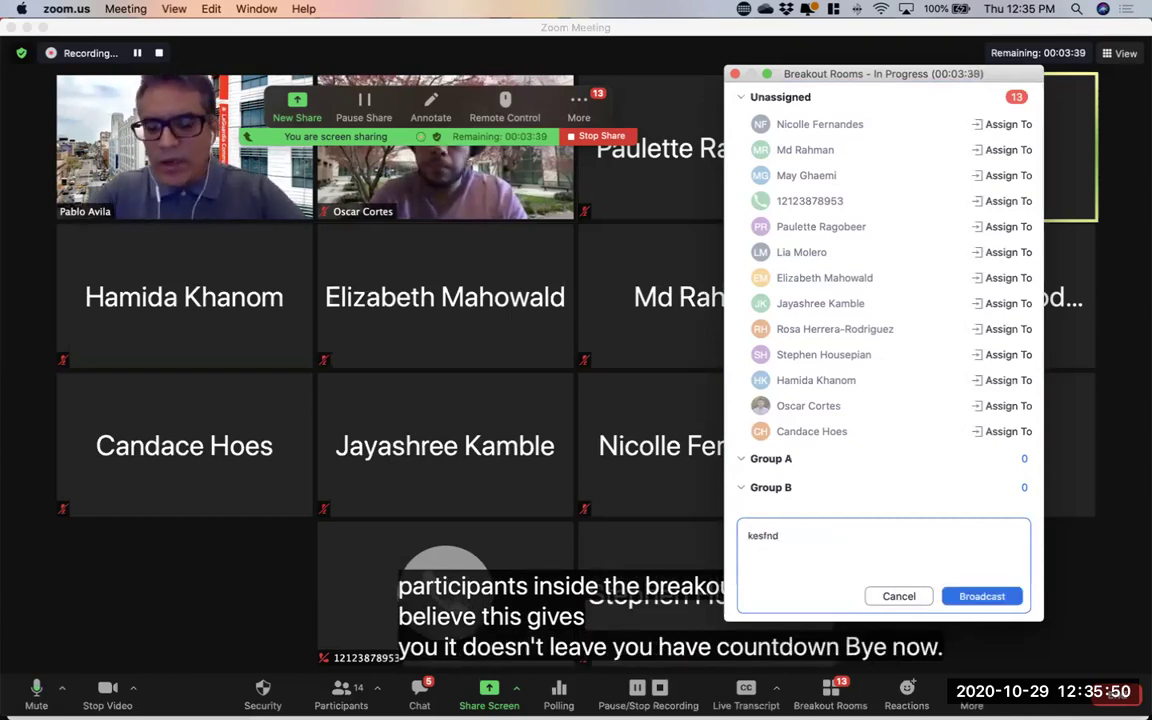
key("BackSpace")
key("BackSpace")
key("BackSpace")
key("BackSpace")
key("BackSpace")
key("BackSpace")
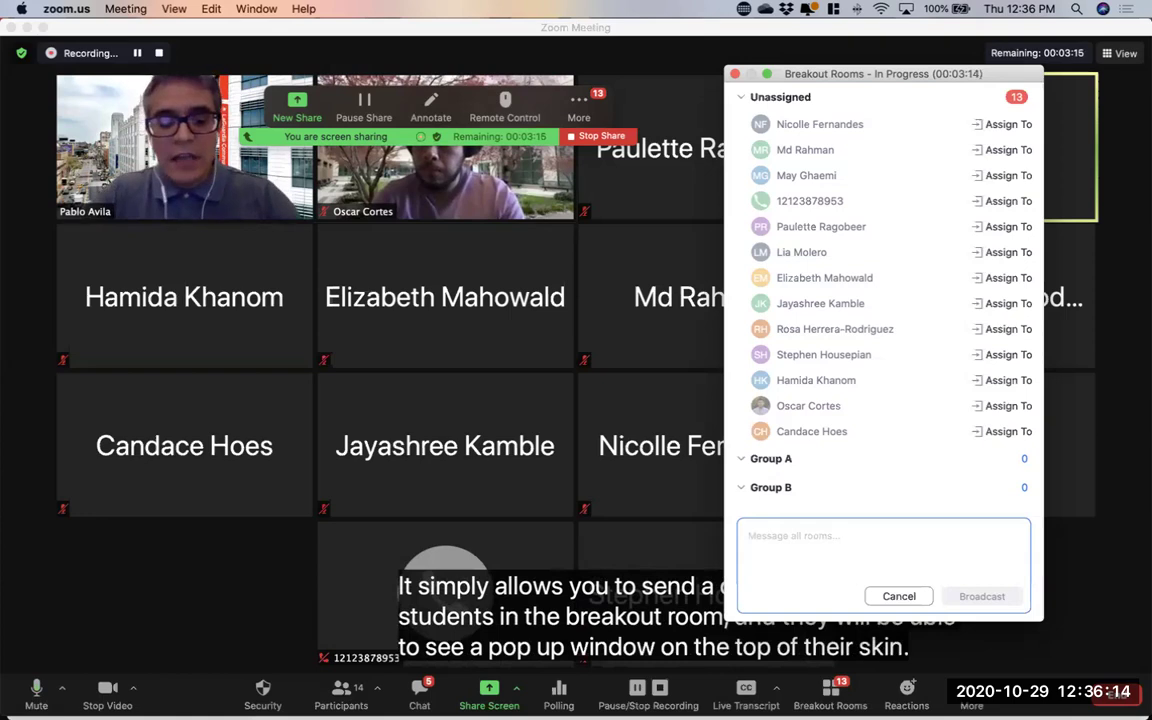
type("We have thi")
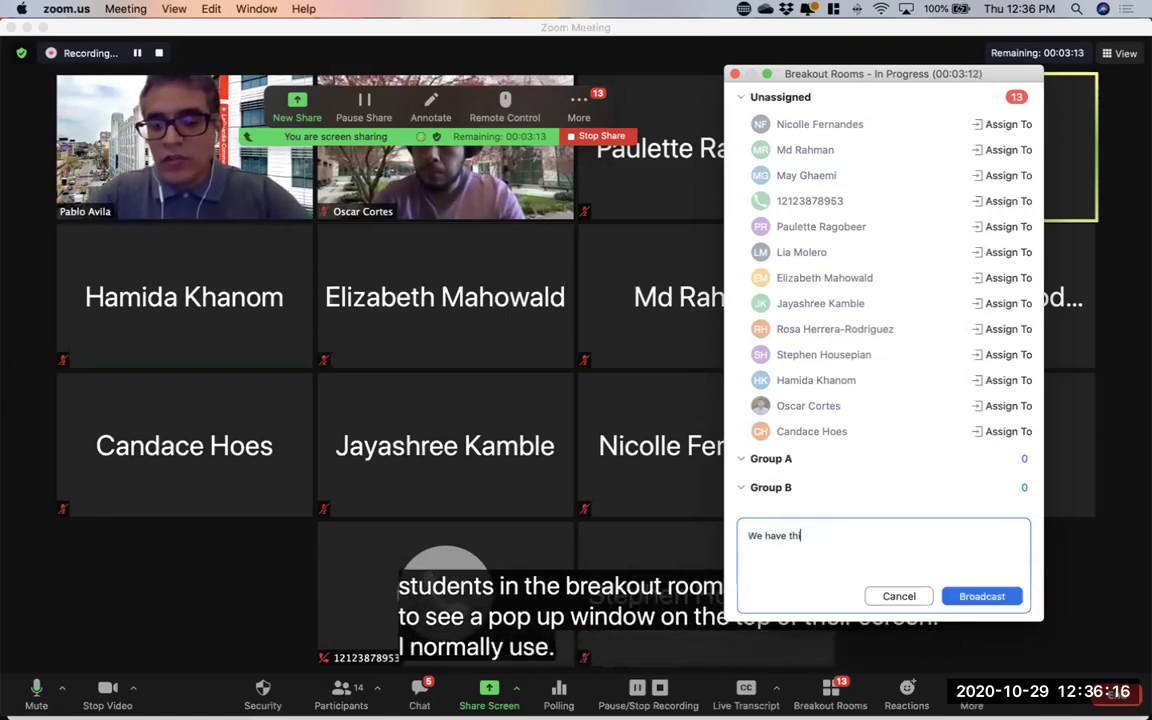
key("BackSpace")
key("BackSpace")
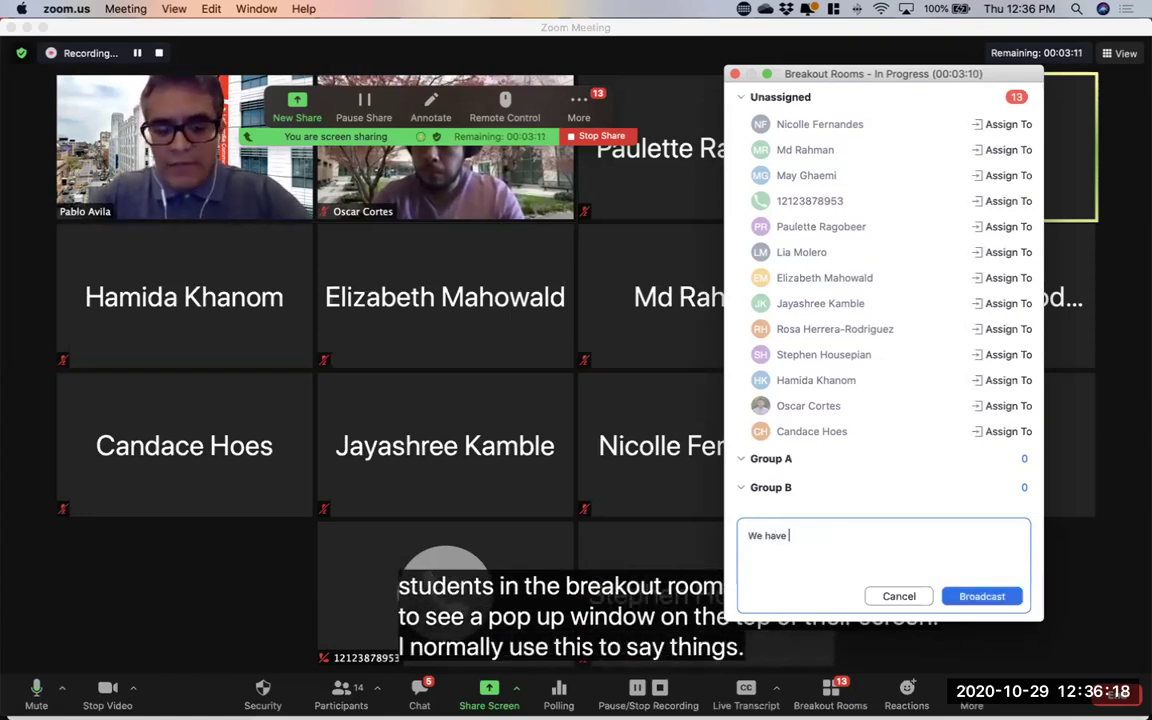
type("5 more mibute")
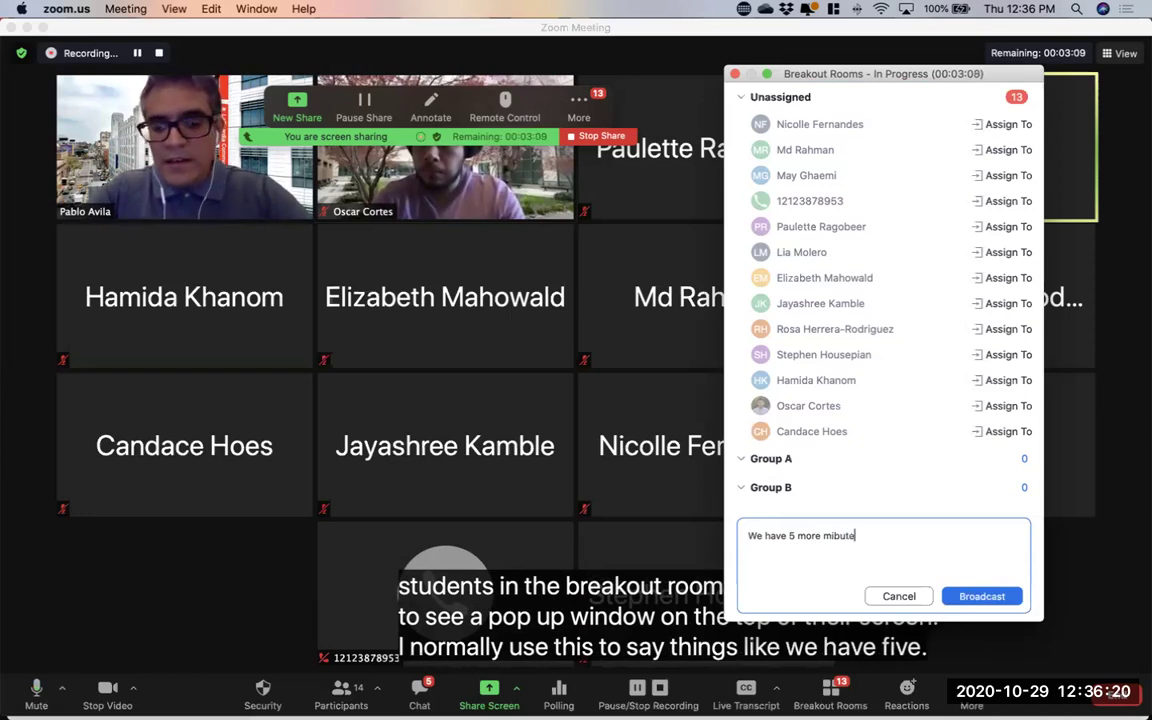
key("BackSpace")
key("BackSpace")
type("nutes!")
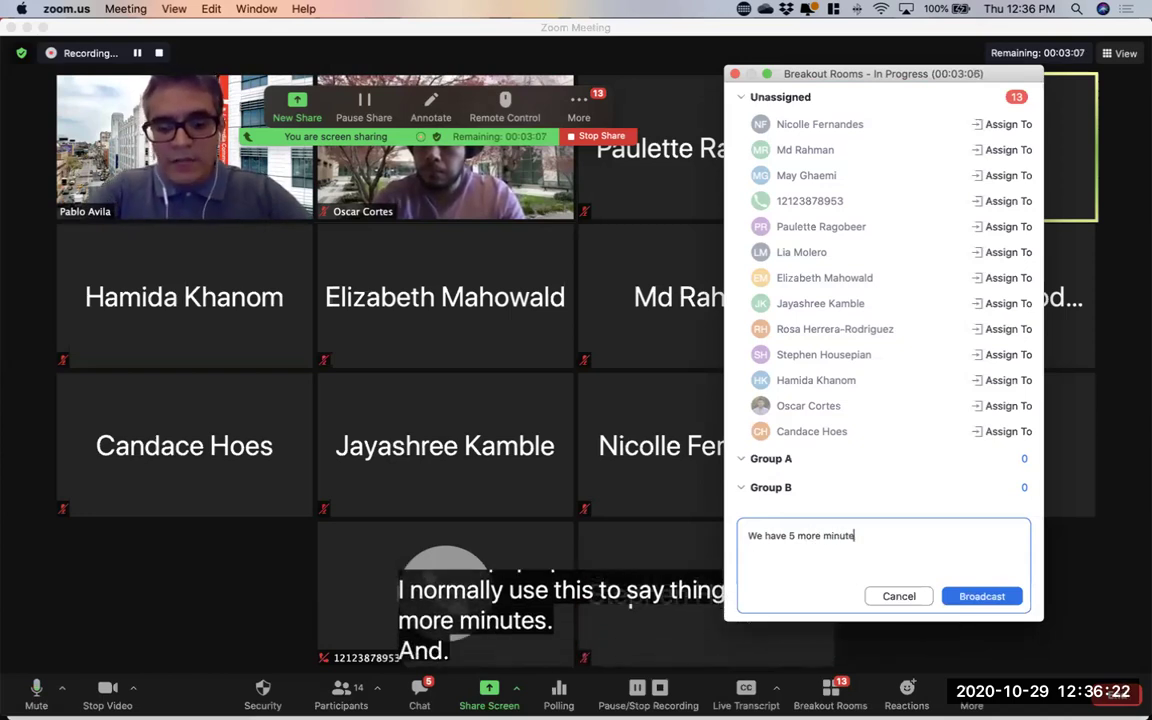
left_click(981, 596)
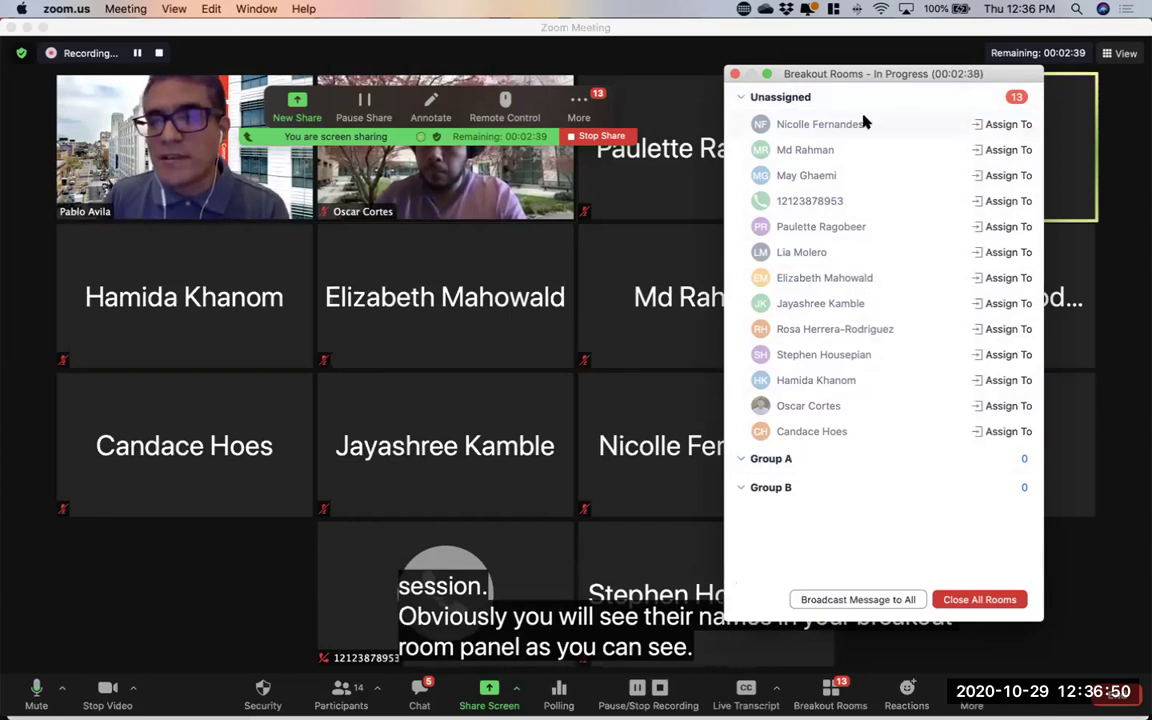
left_click(1000, 125)
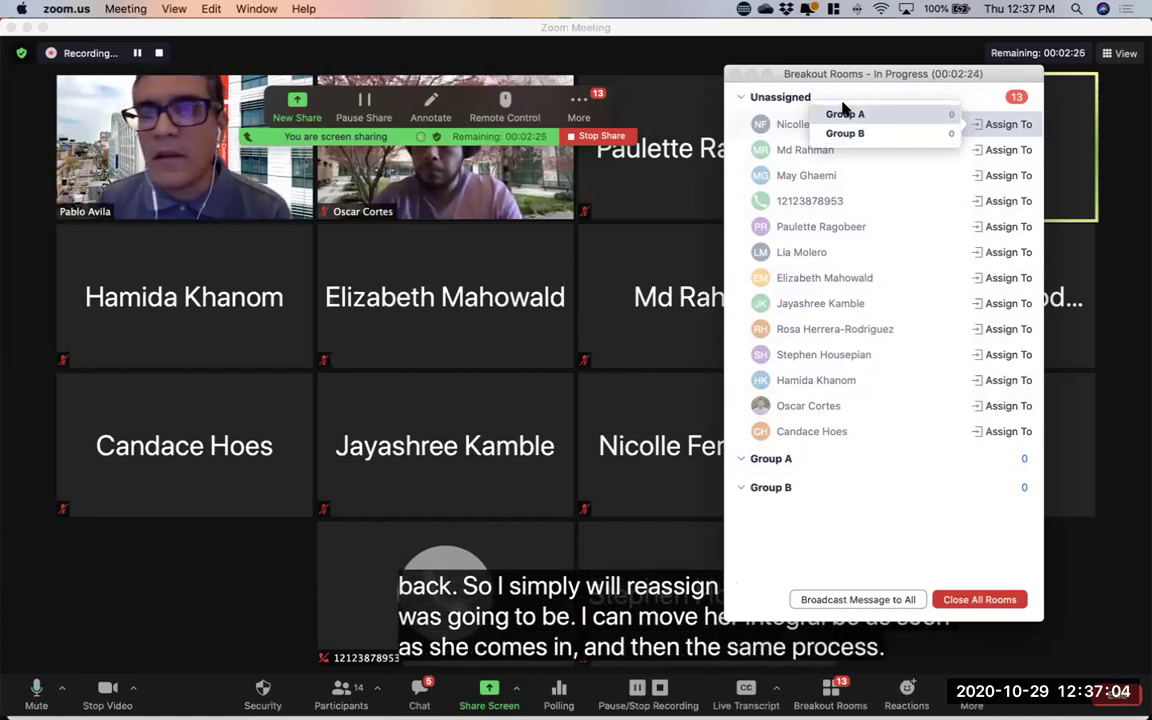
left_click(792, 77)
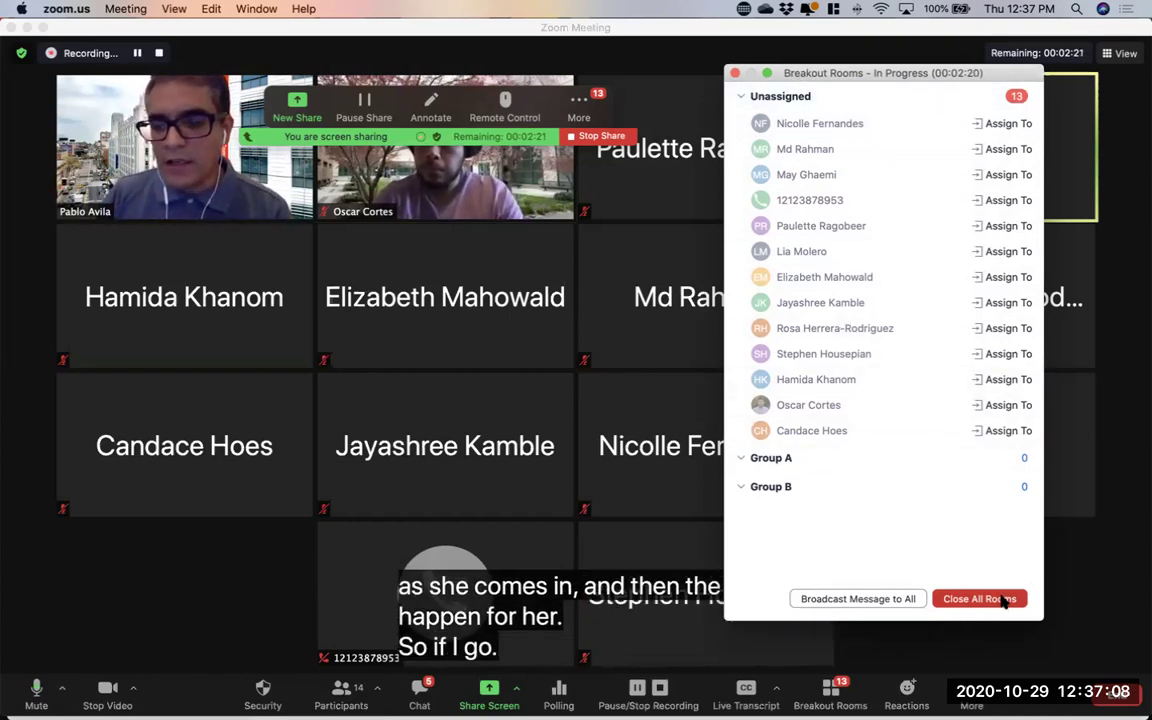
Close all running breakout rooms so Group A and Group B return to not started
left_click(1005, 600)
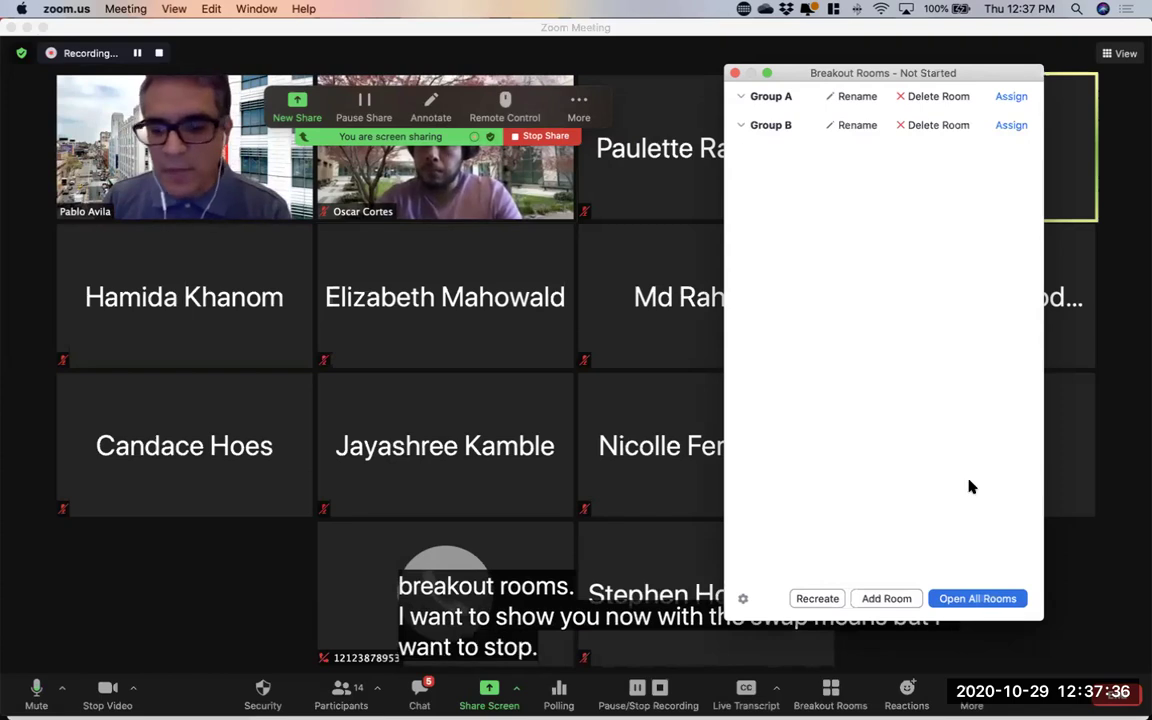
Recreate the breakout rooms as 3 auto-assigned rooms holding 5, 4 and 4 participants
left_click(815, 598)
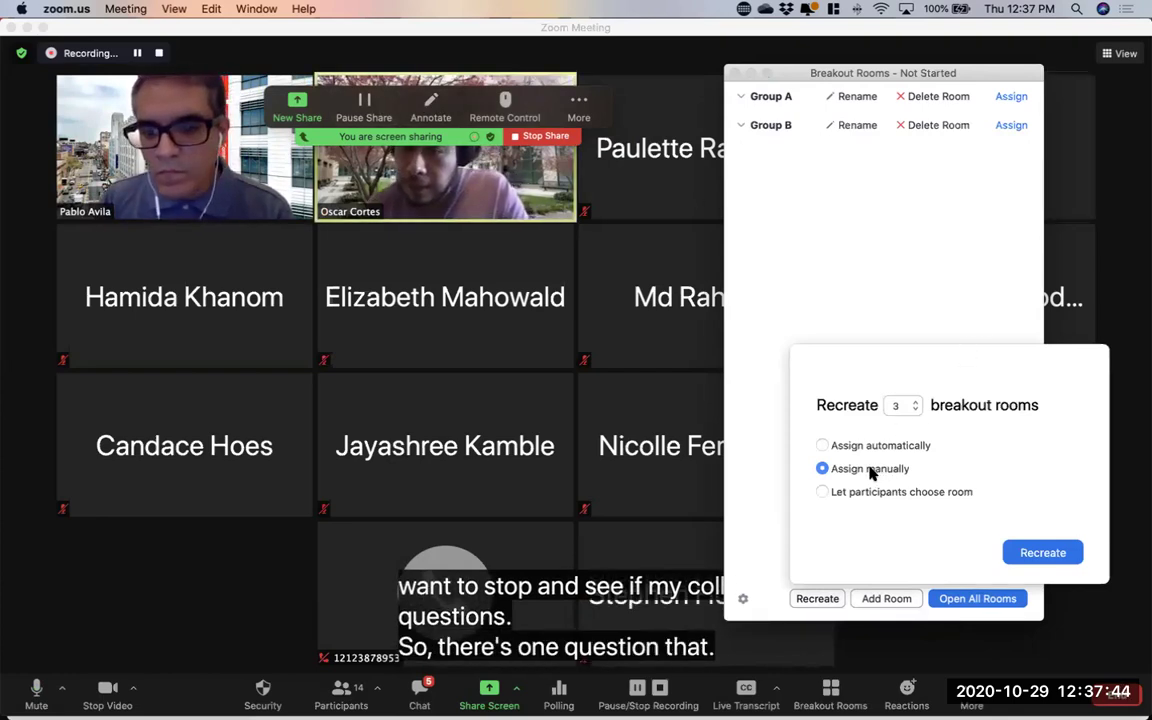
left_click(821, 445)
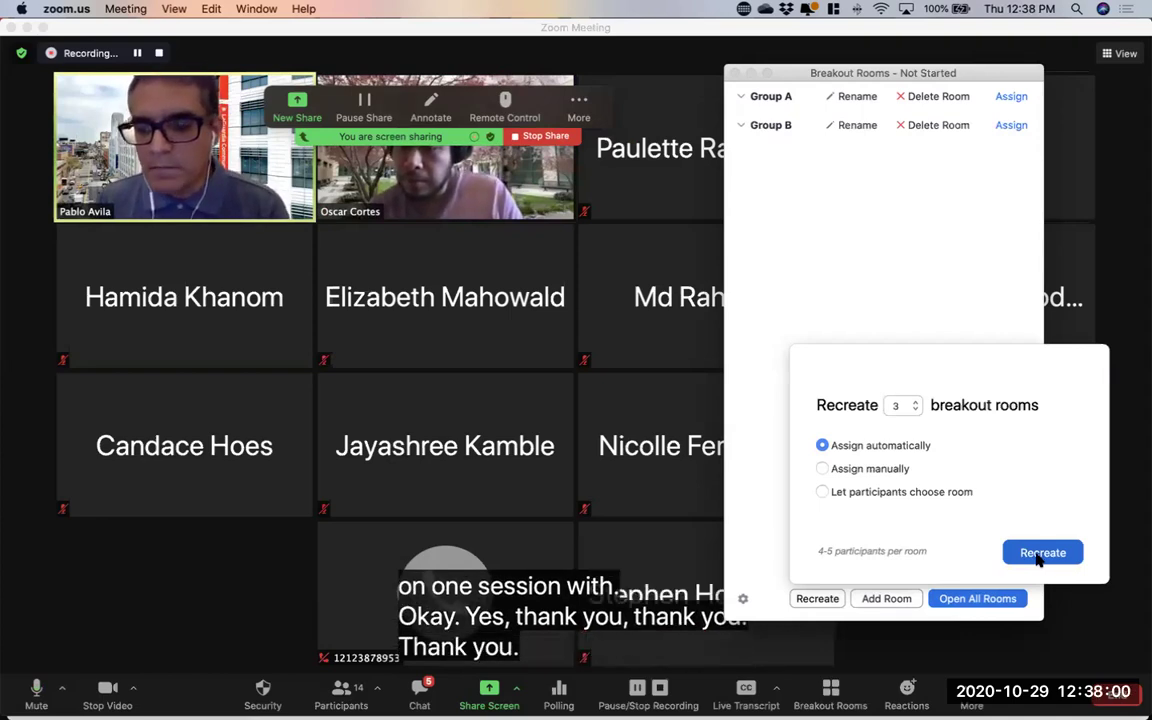
left_click(1039, 558)
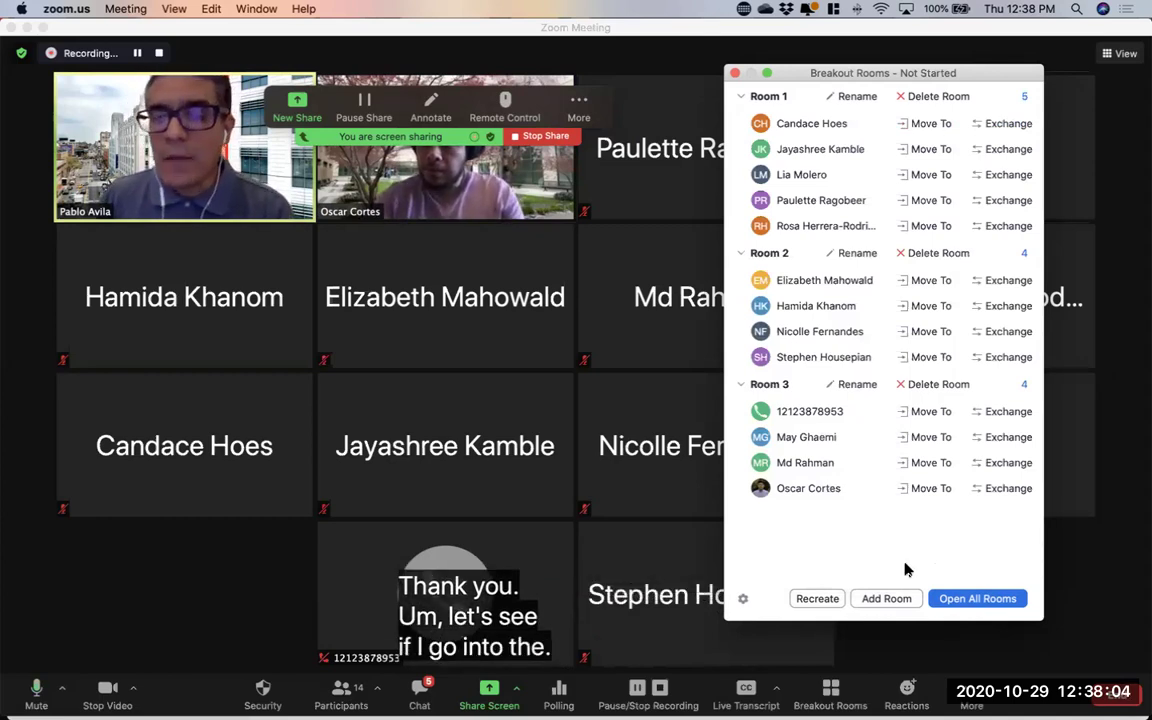
left_click(817, 598)
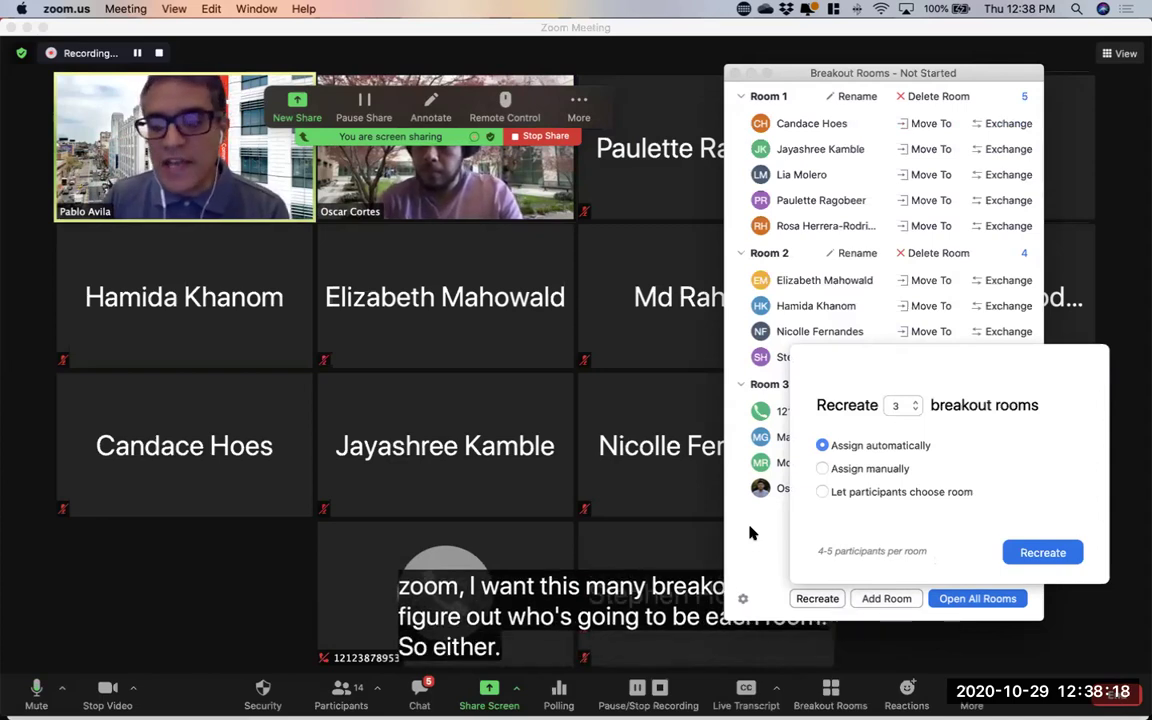
left_click(752, 533)
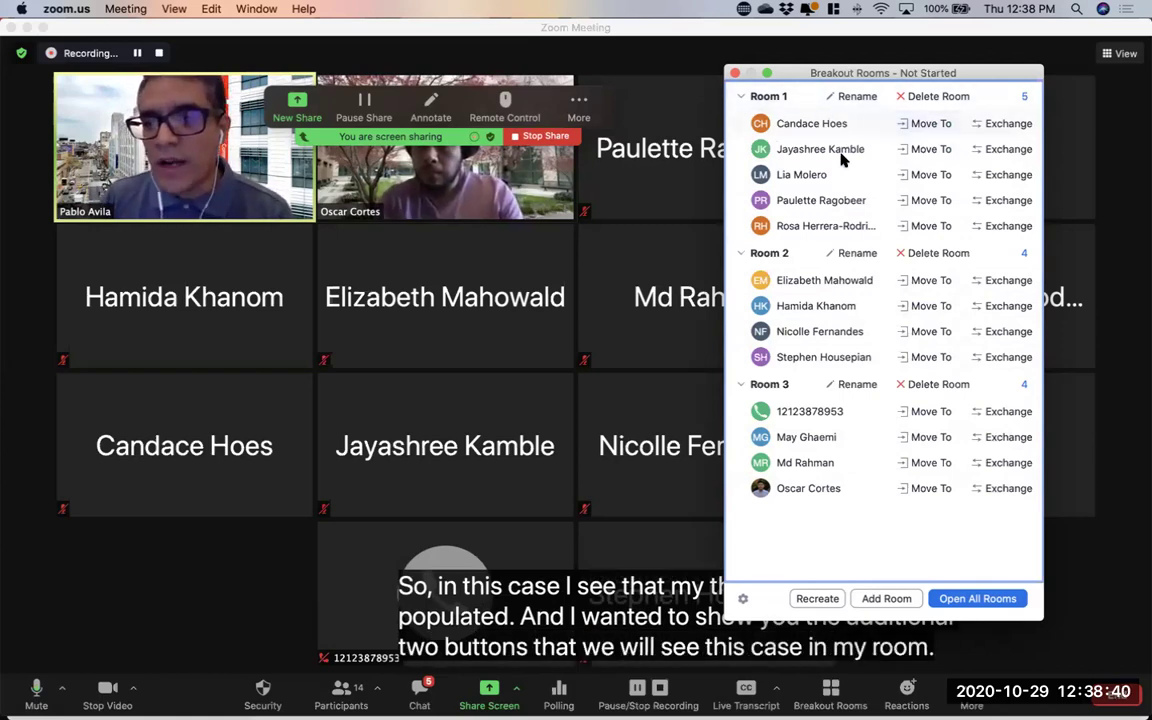
left_click(928, 123)
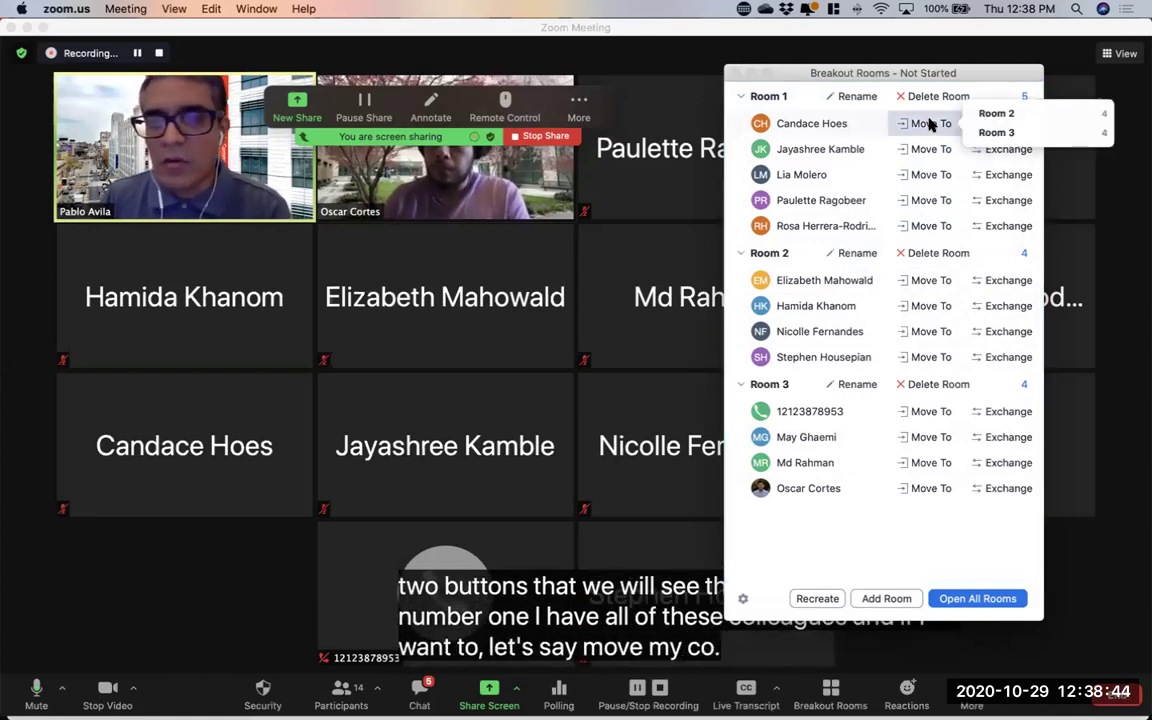
left_click(1033, 135)
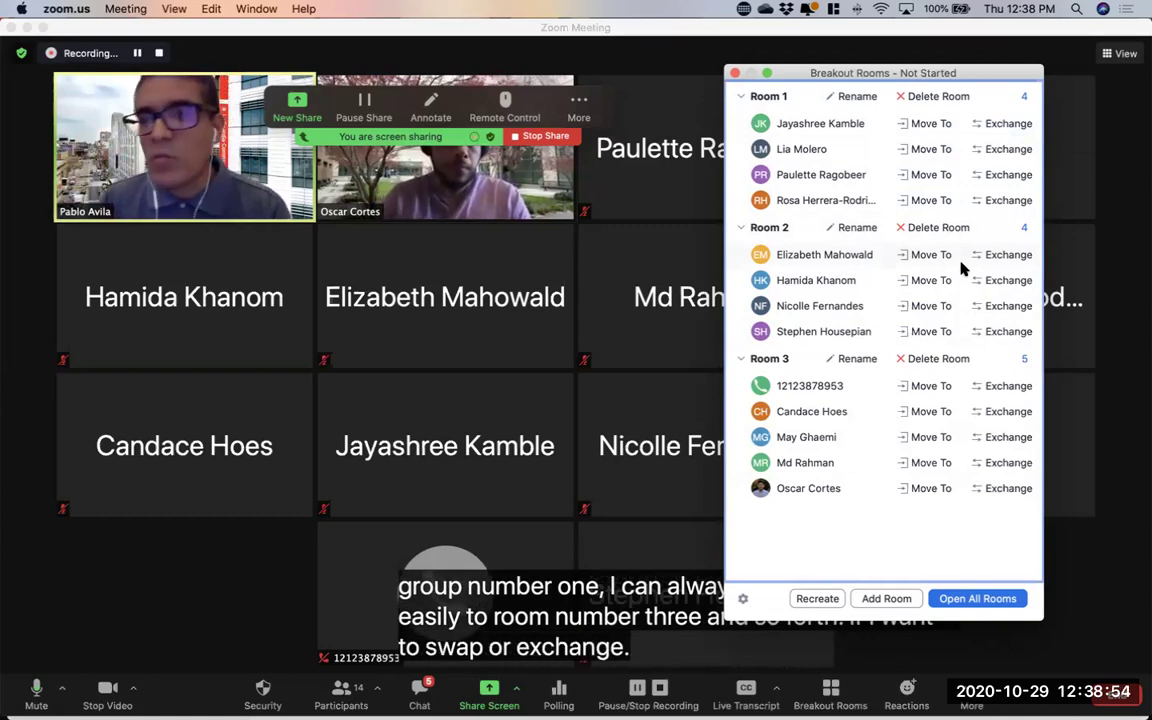
left_click(994, 150)
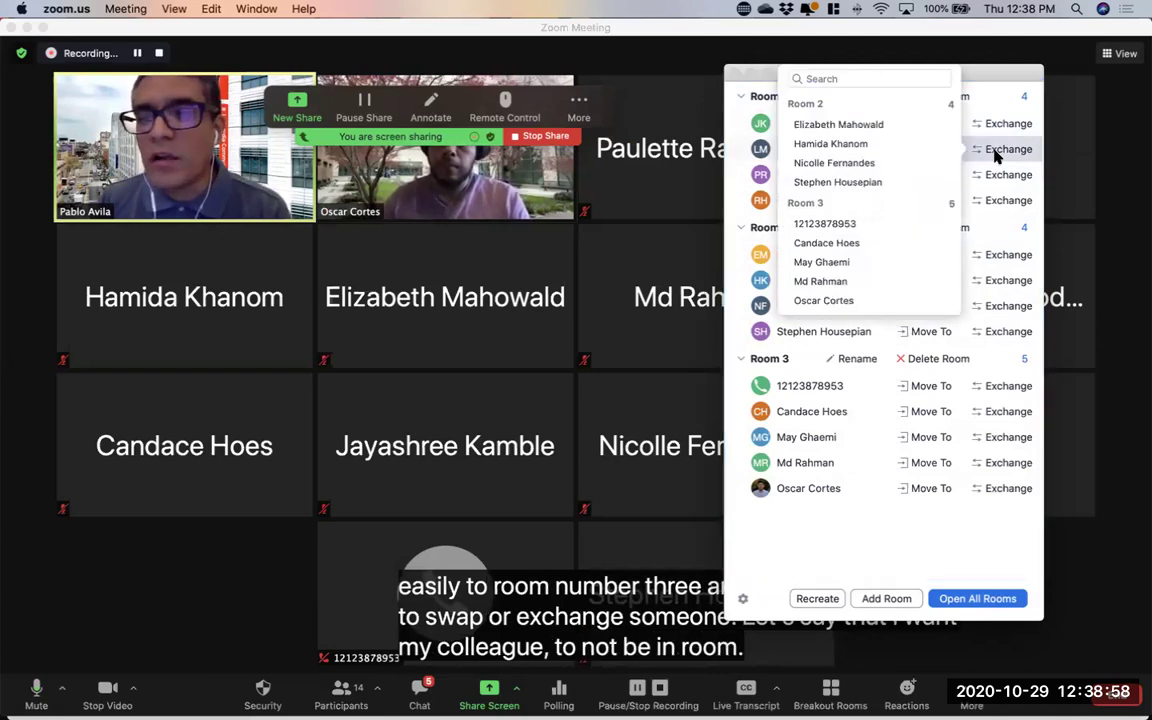
left_click(840, 125)
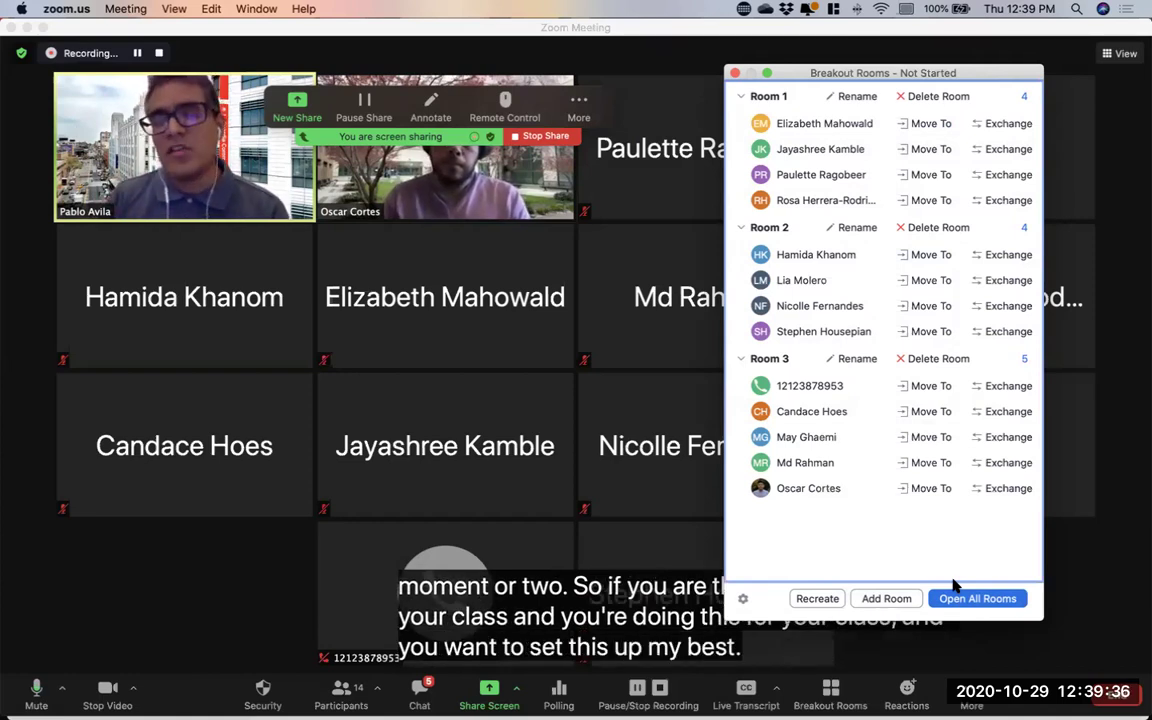
Preview the Recreate choices, dismiss them unchanged, and bring up the breakout room Options
left_click(816, 598)
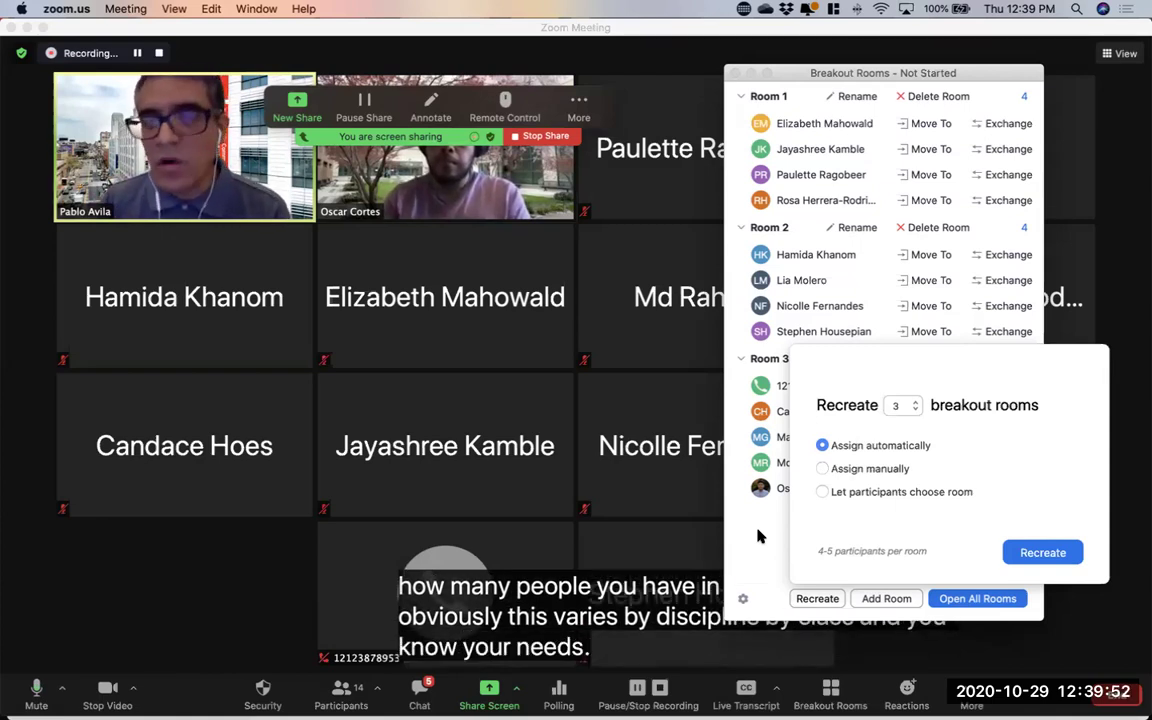
left_click(758, 537)
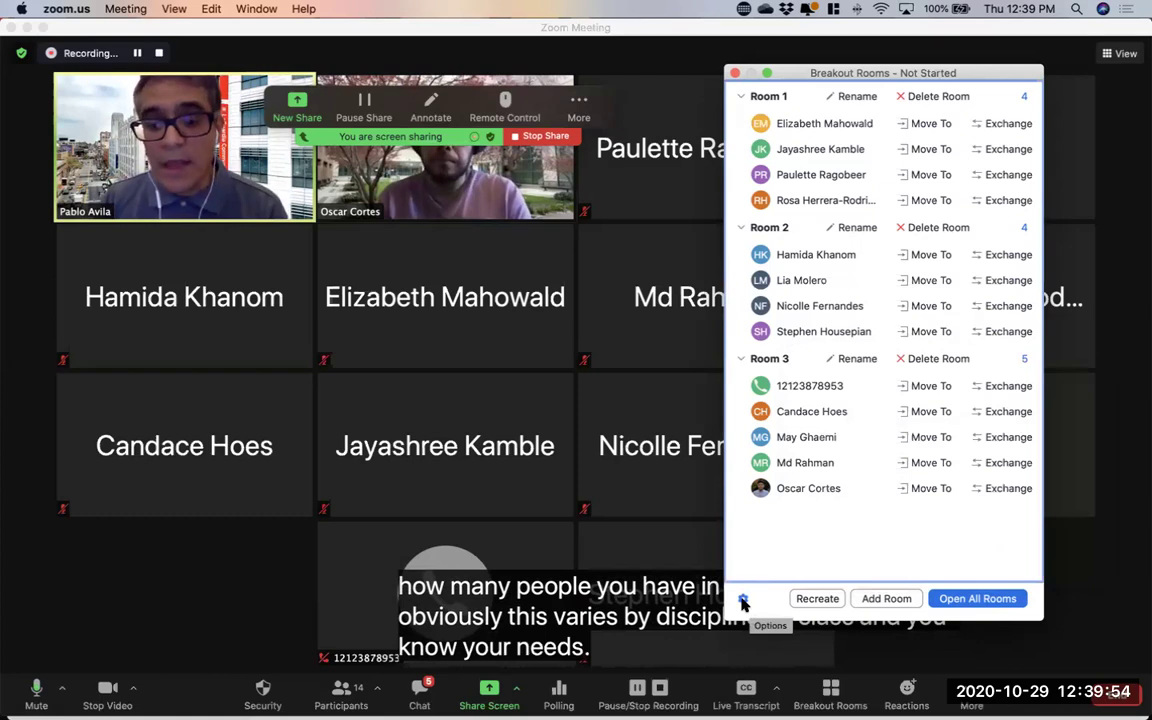
left_click(743, 599)
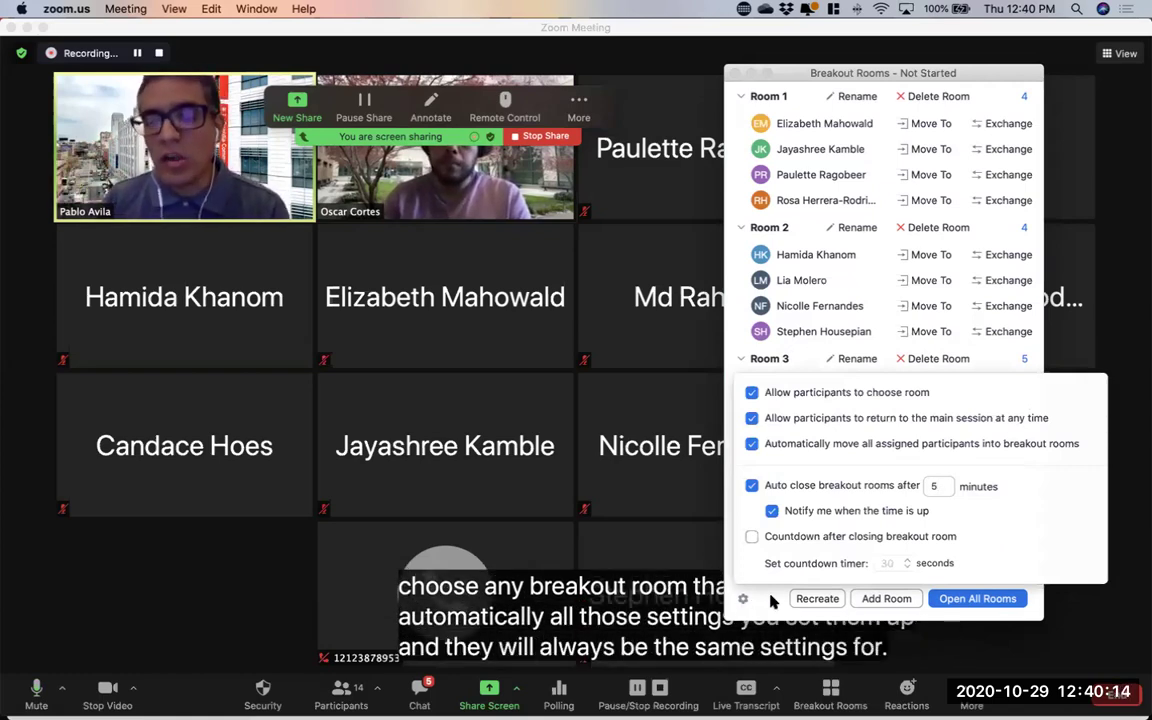
Close the breakout room Options popover to reveal Room 1, Room 2 and Room 3 again
left_click(771, 600)
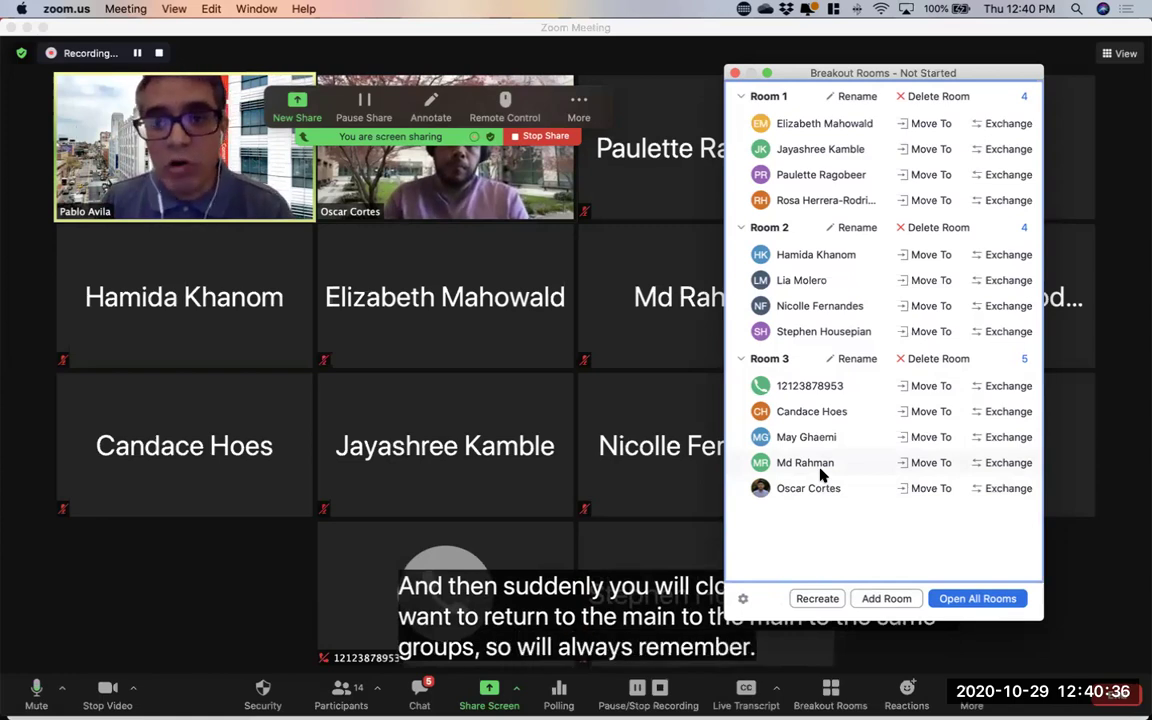
Check the Recreate choices twice without reshuffling rooms, then mute and close the Breakout Rooms window
left_click(826, 601)
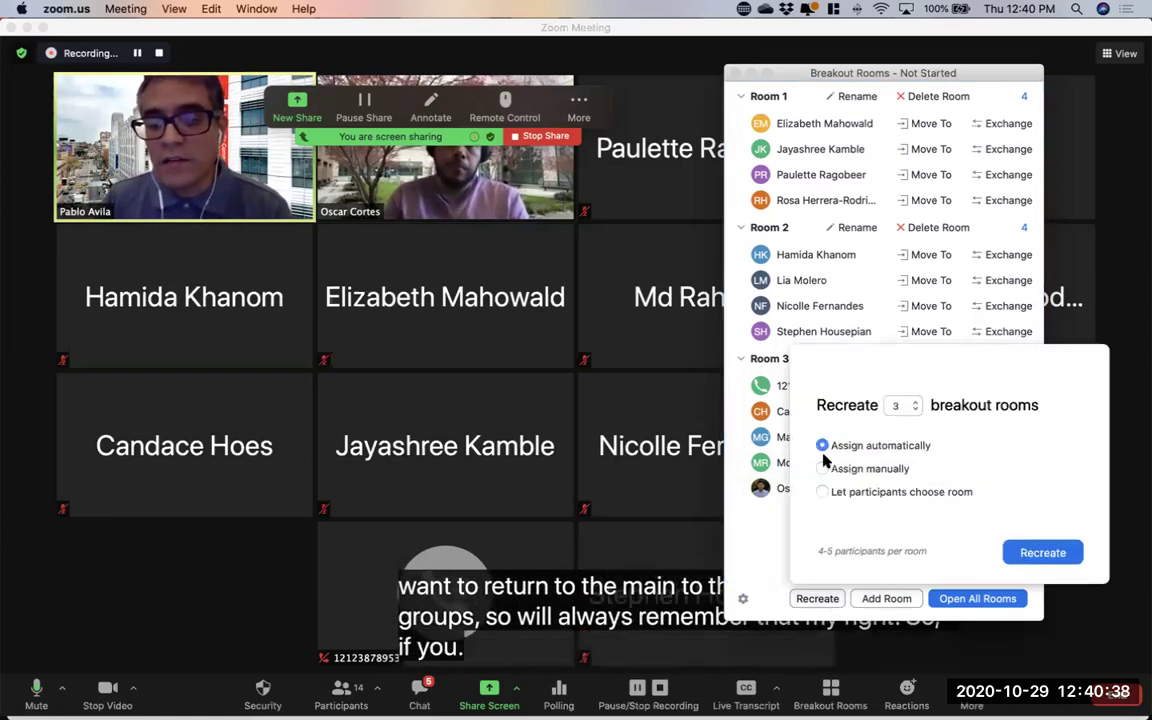
left_click(769, 532)
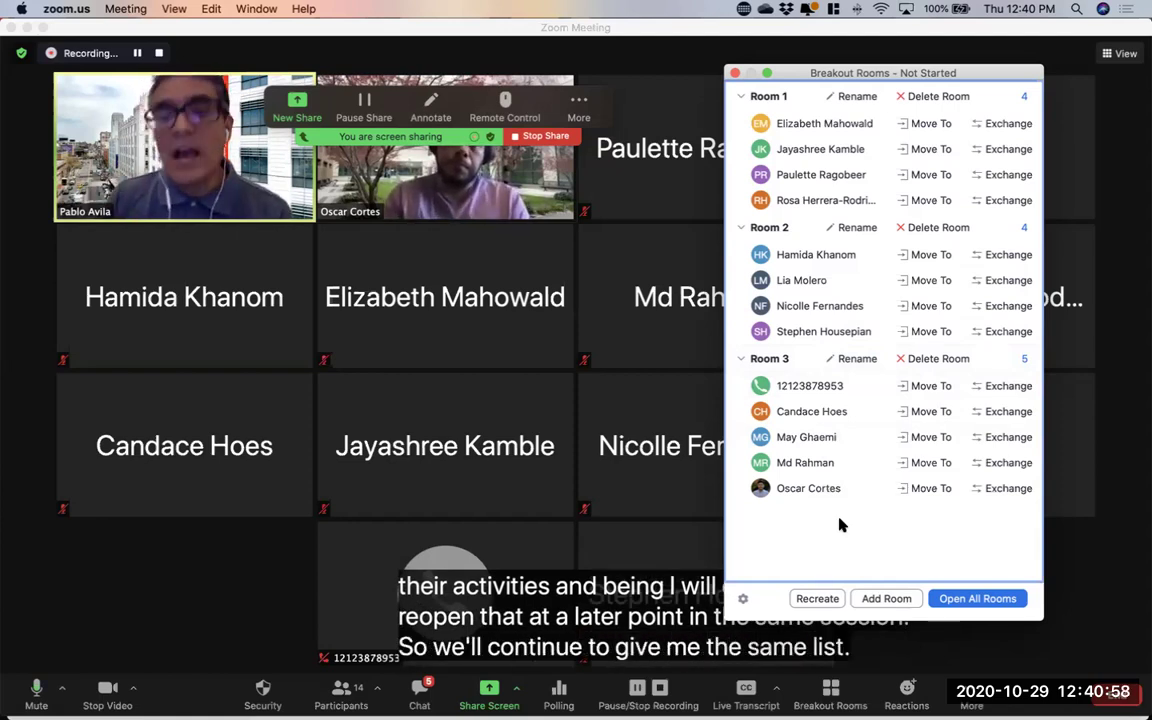
left_click(822, 604)
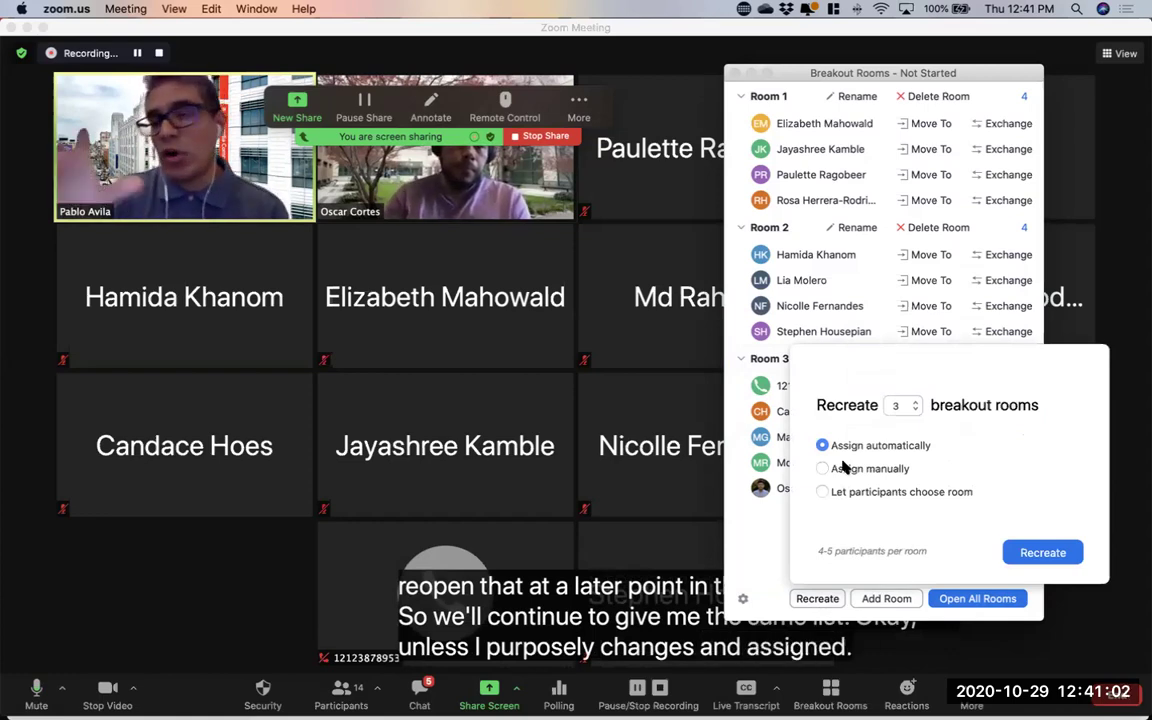
left_click(760, 525)
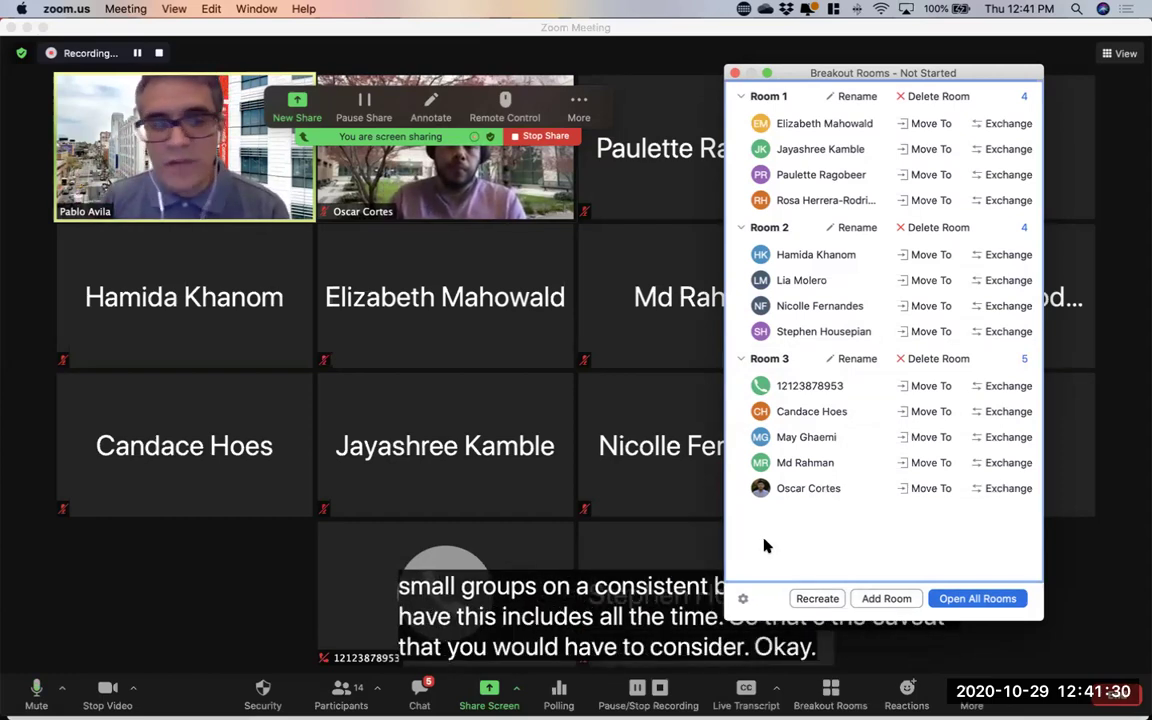
left_click(36, 690)
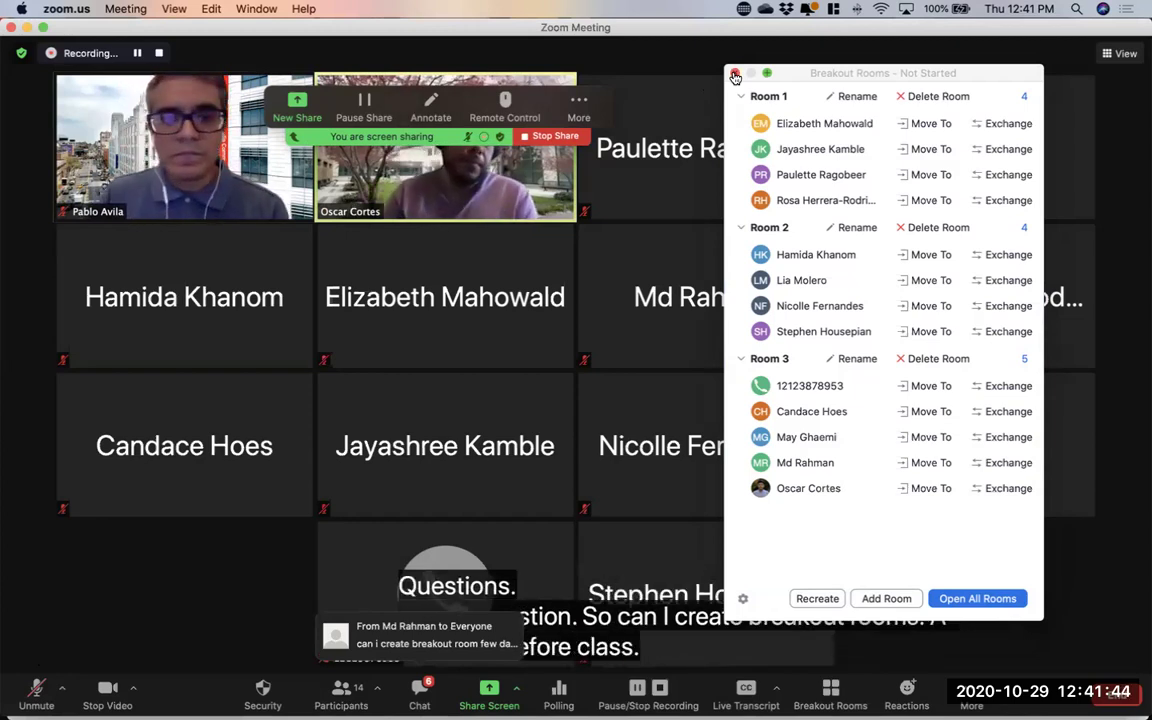
left_click(735, 74)
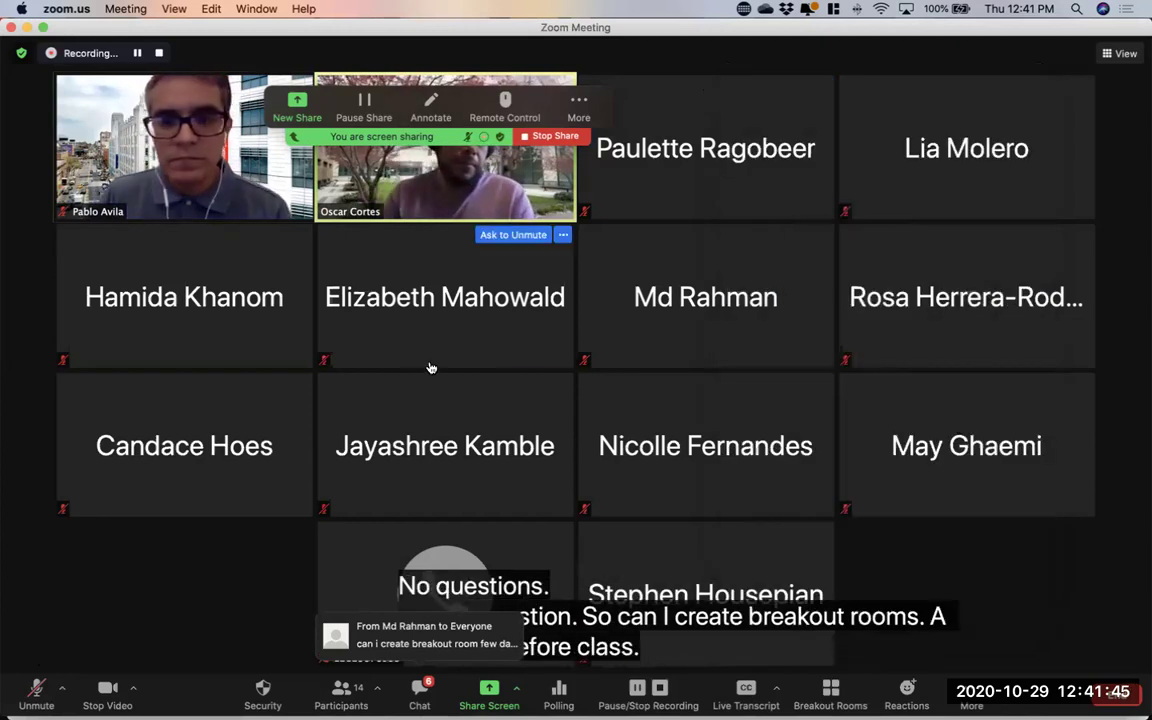
Unmute the microphone and switch to the Chrome My Meetings window via Mission Control
left_click(36, 688)
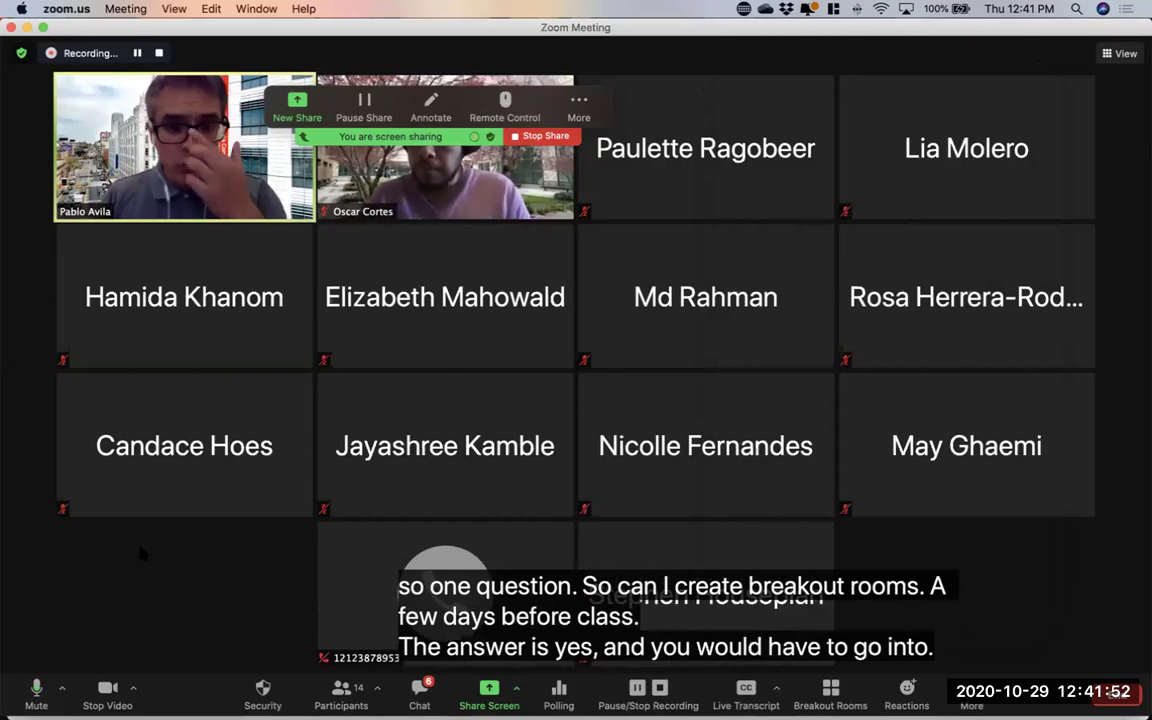
key("ctrl+Up")
left_click(341, 345)
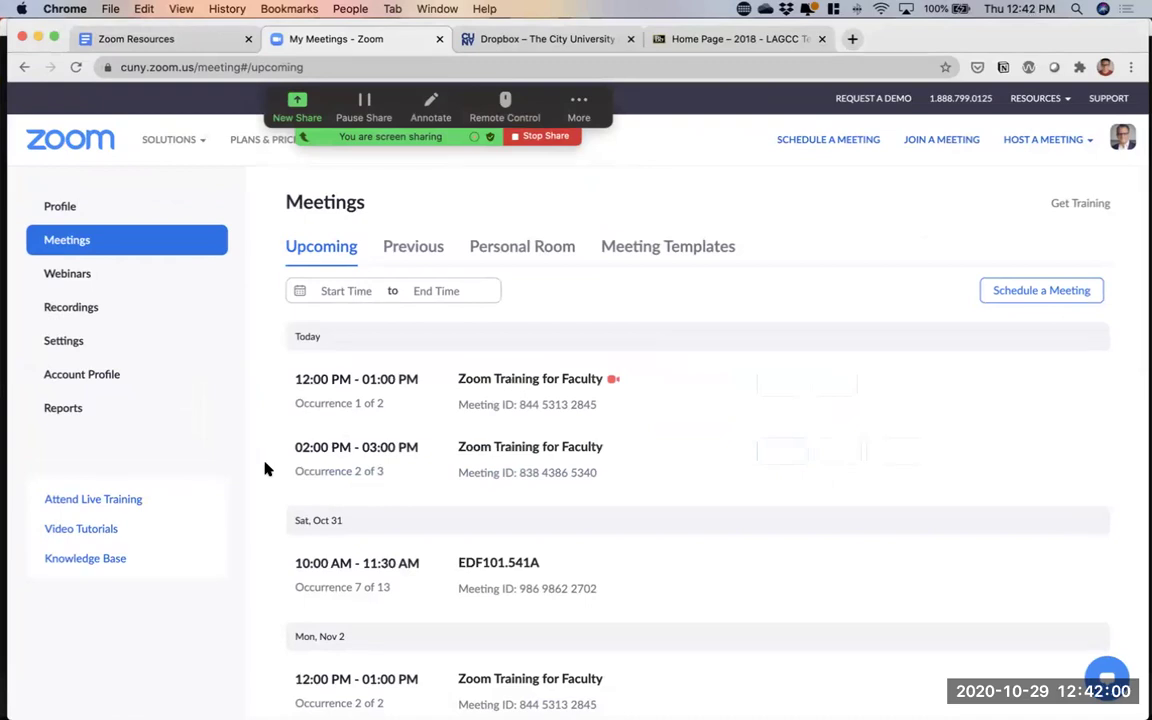
Open the EDF101.541A meeting from the Upcoming meetings list to view its weekly Saturday schedule
scroll(265, 468, "down", 2)
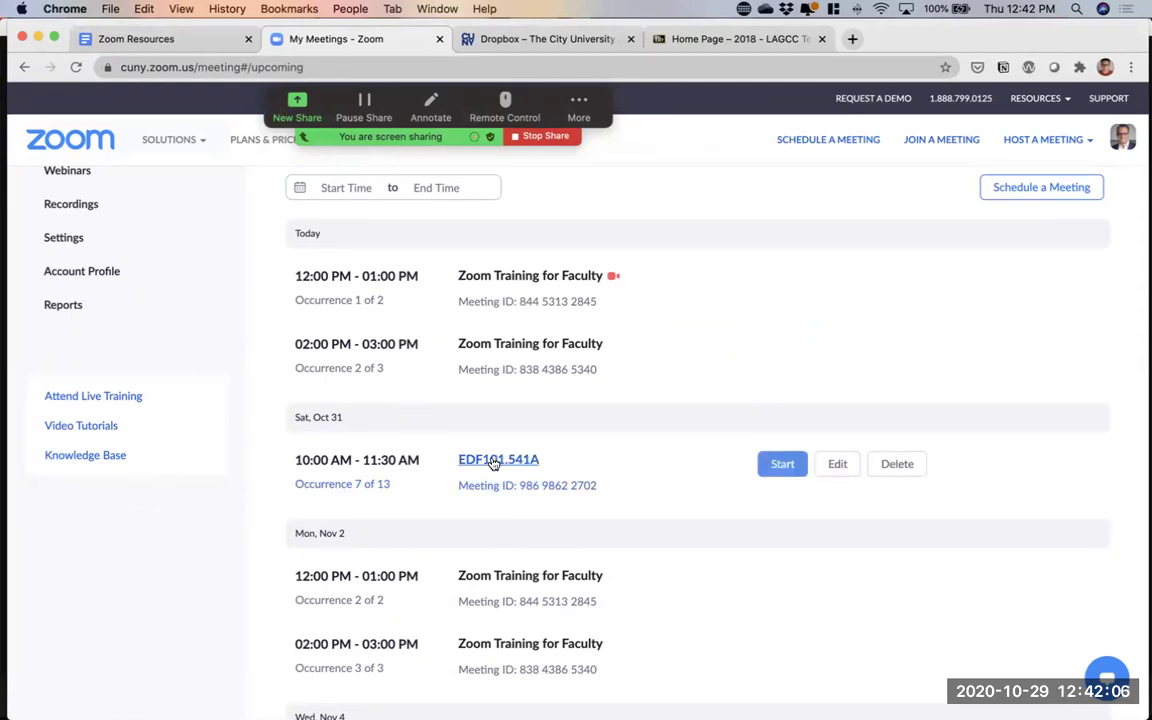
left_click(490, 459)
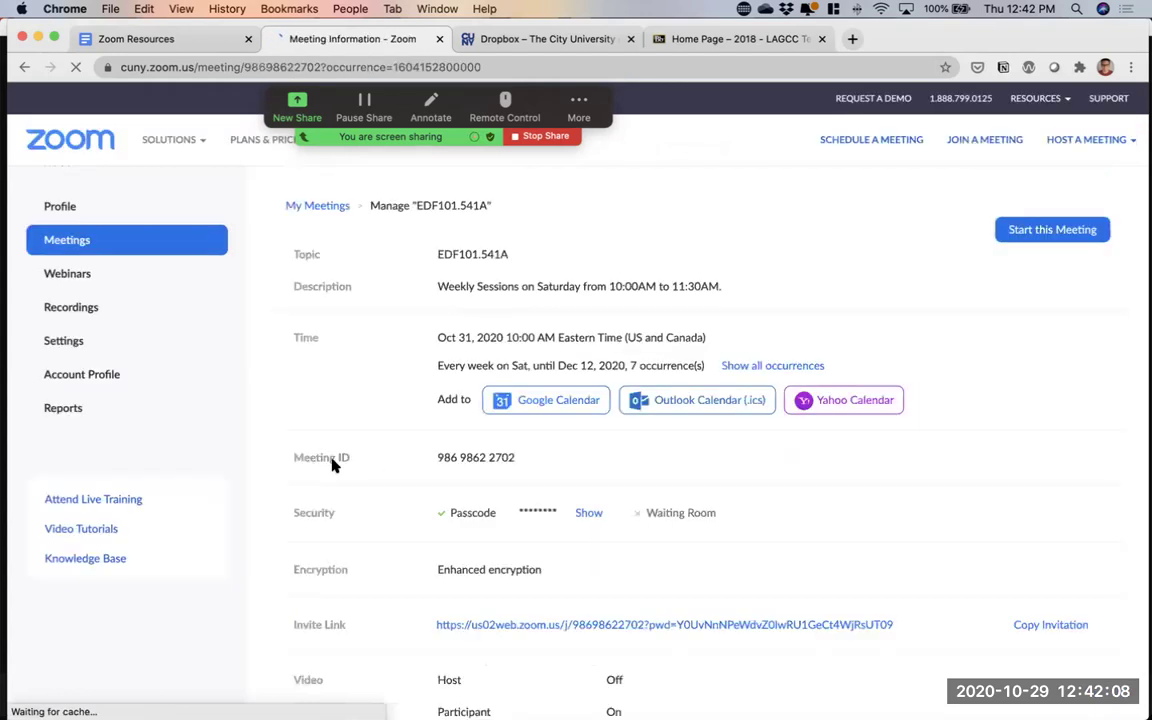
scroll(333, 465, "down", 5)
scroll(333, 465, "up", 6)
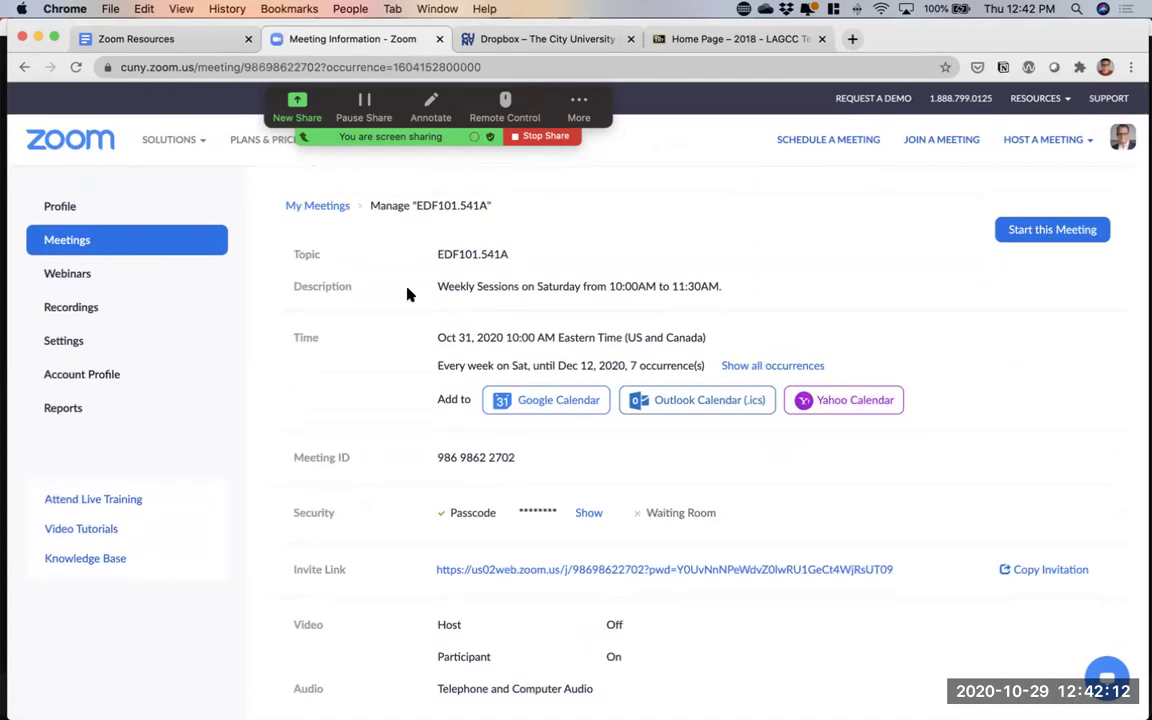
left_click(25, 67)
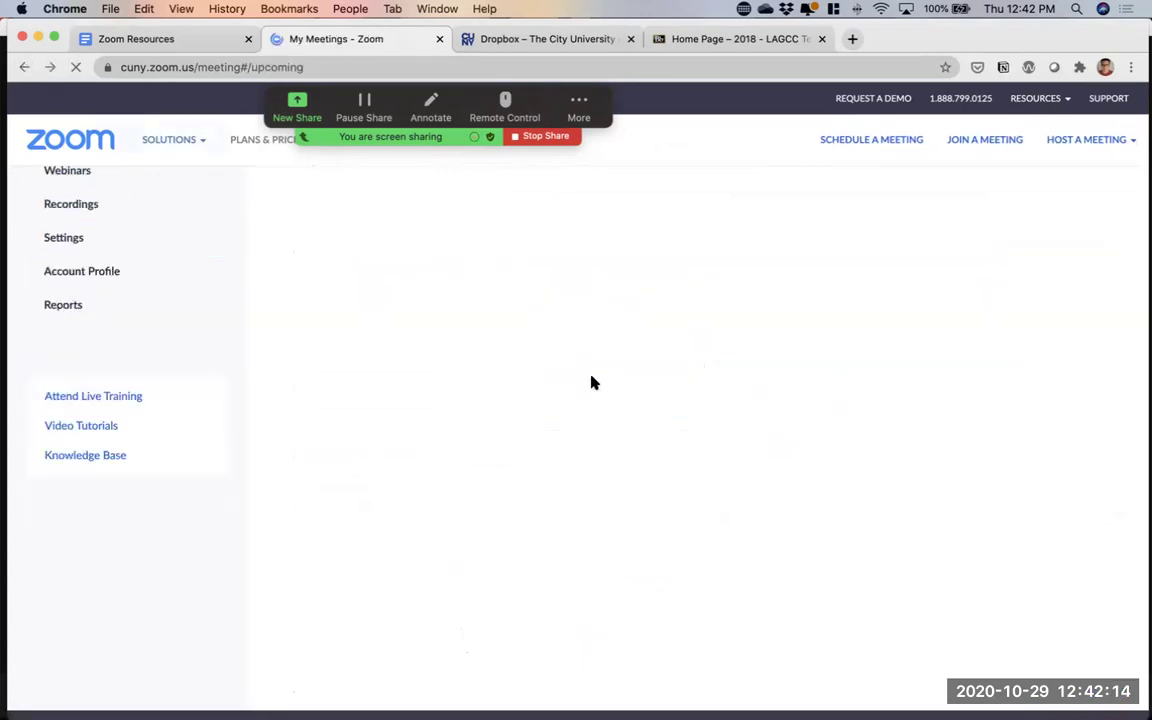
mouse_move(666, 463)
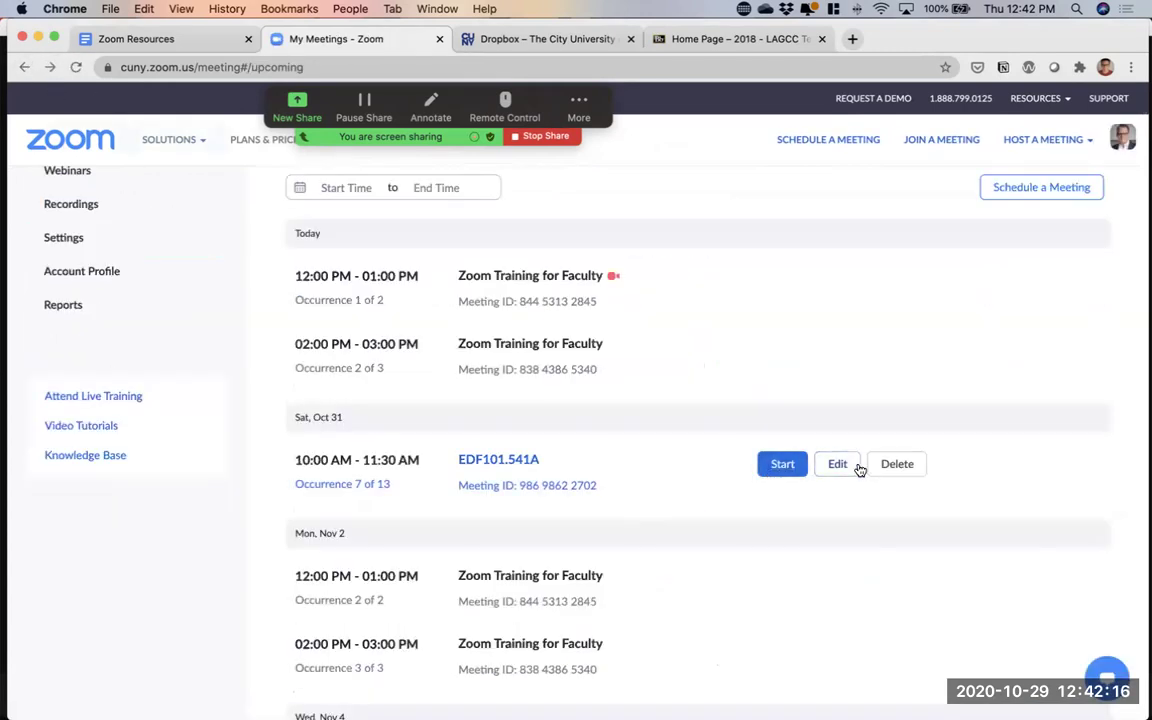
left_click(842, 464)
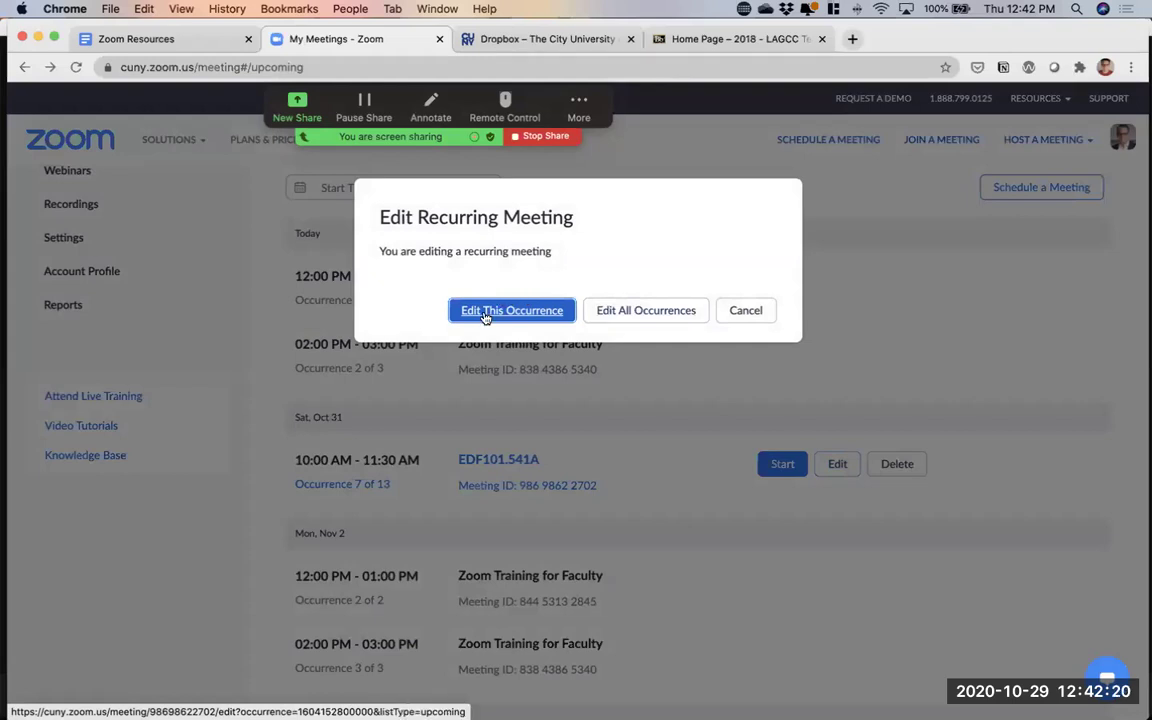
left_click(485, 314)
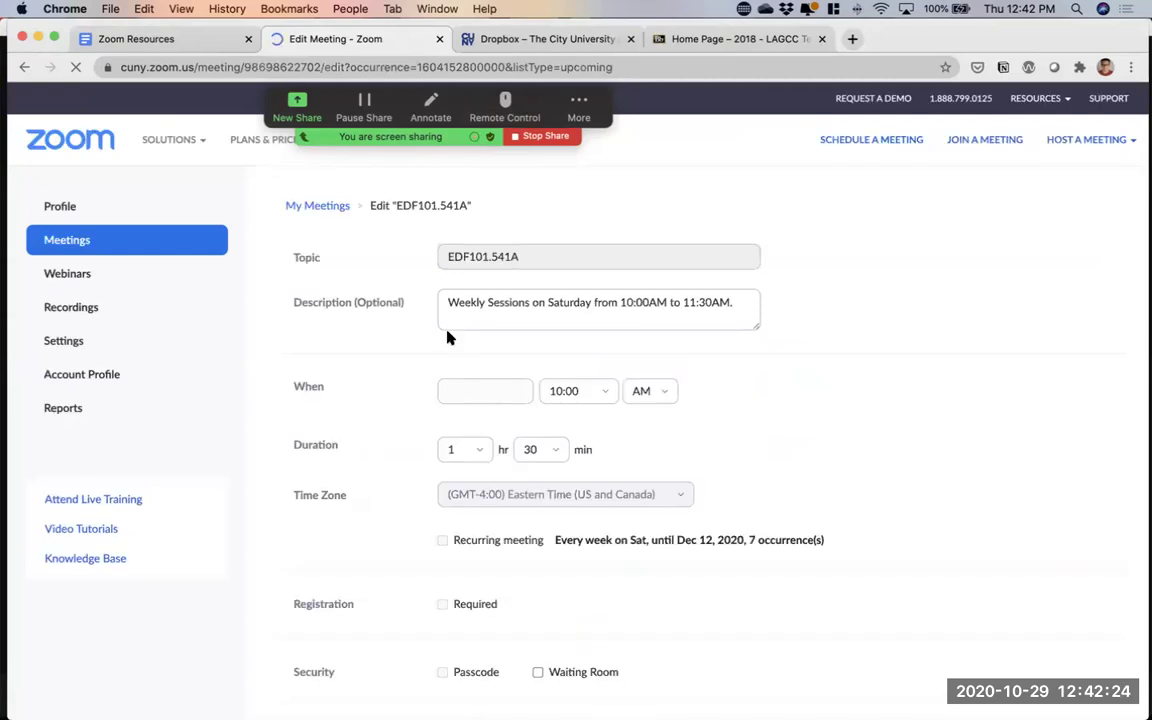
scroll(368, 383, "down", 10)
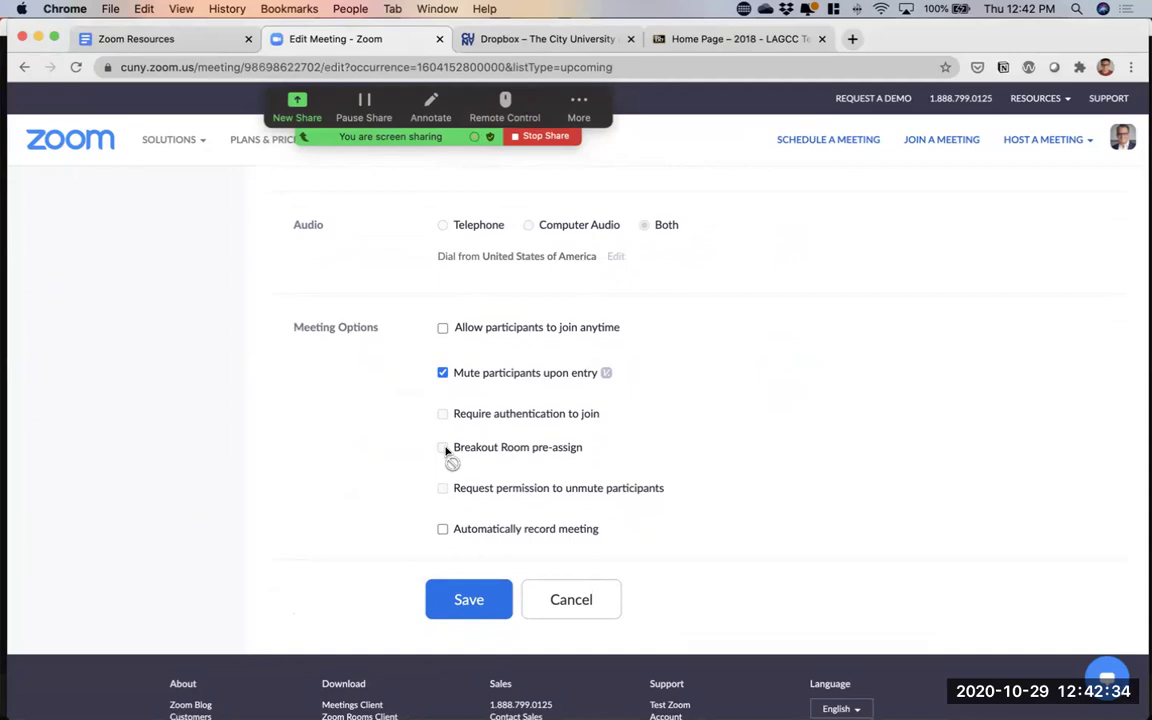
left_click(591, 597)
left_click(73, 242)
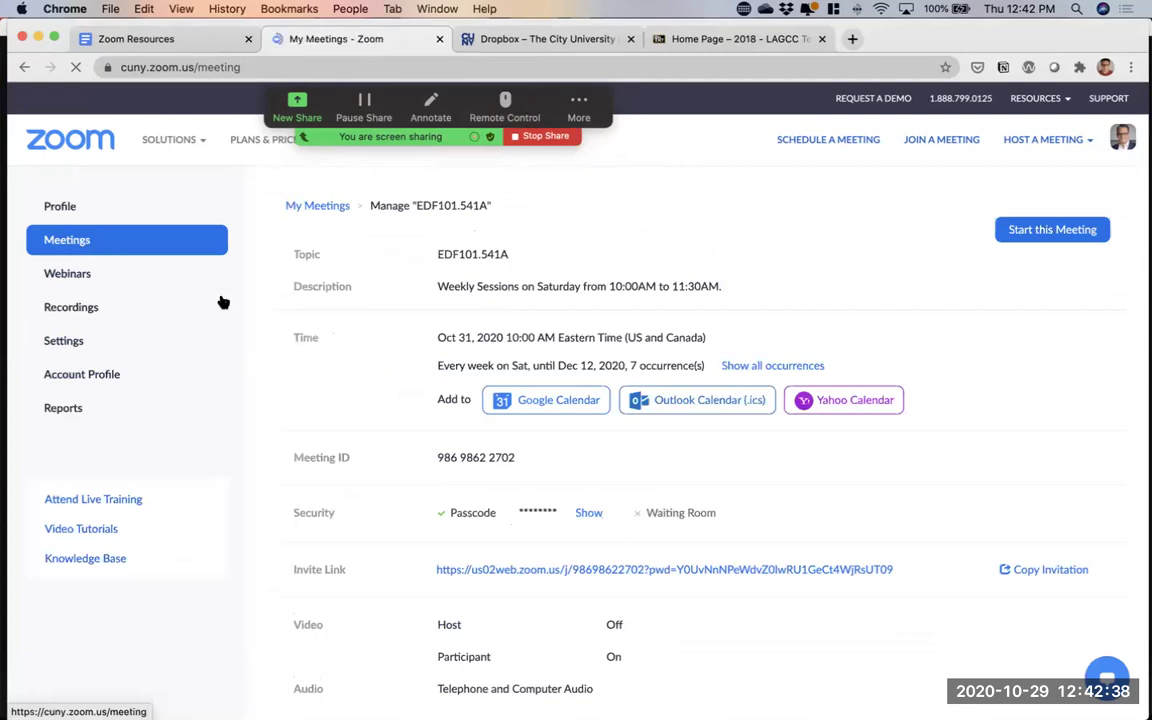
scroll(256, 357, "down", 3)
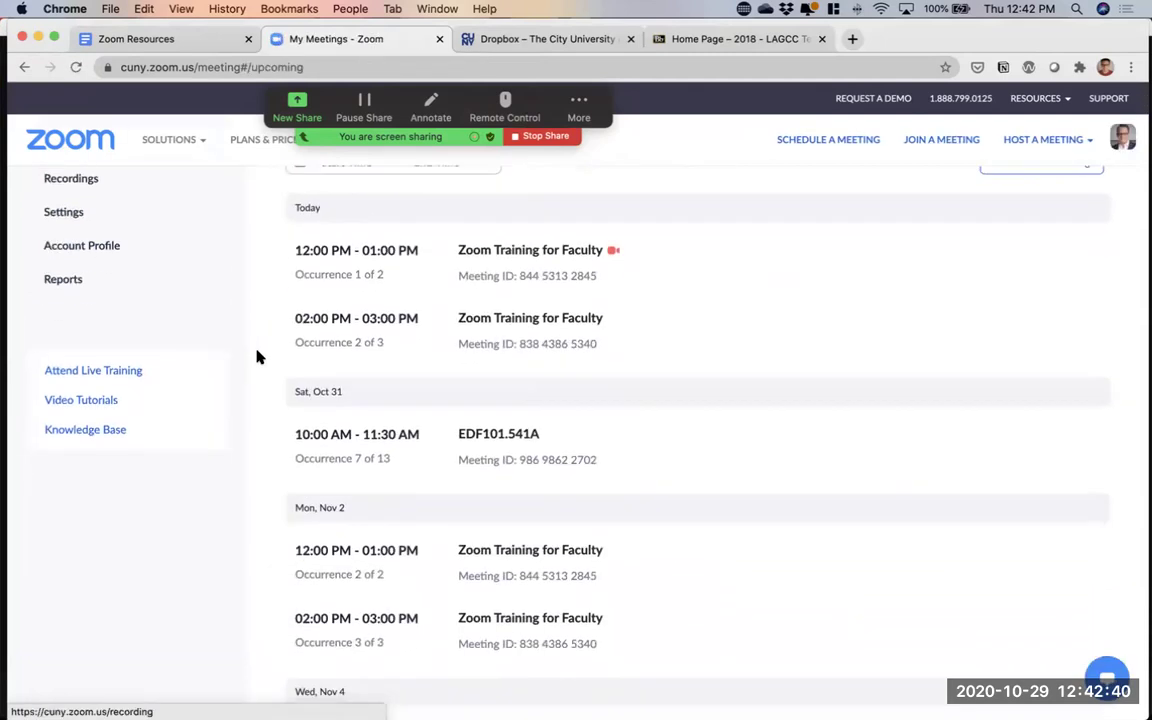
scroll(256, 357, "down", 6)
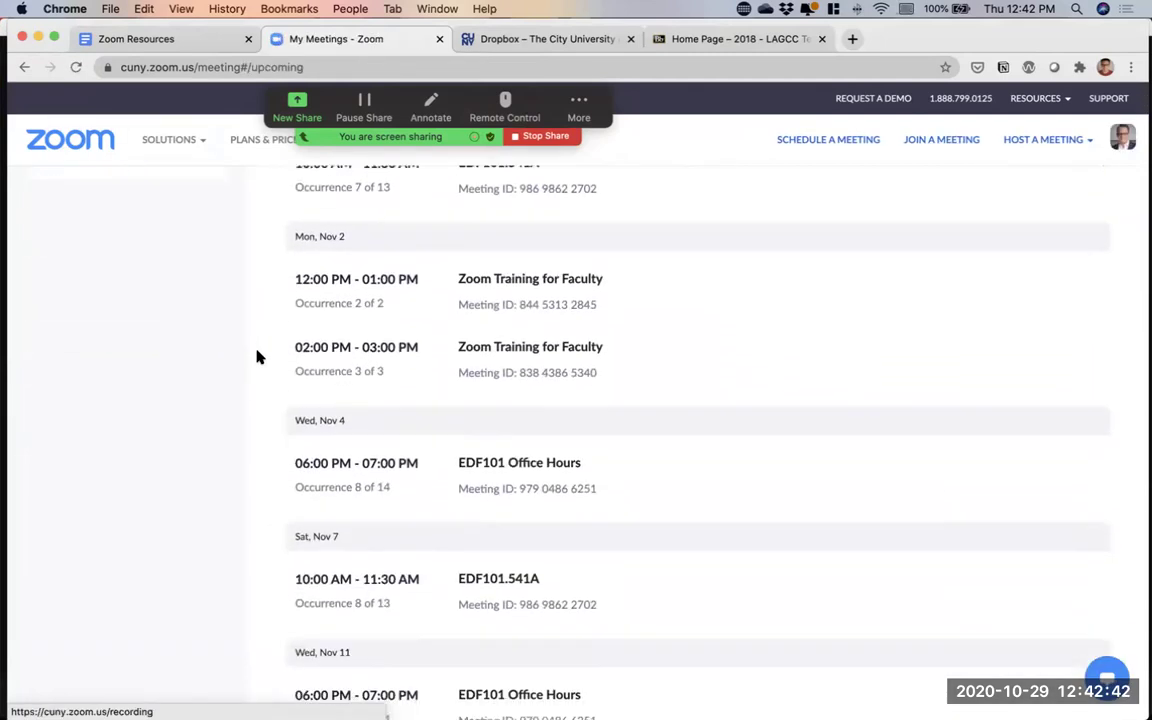
scroll(256, 357, "down", 2)
scroll(256, 357, "down", 5)
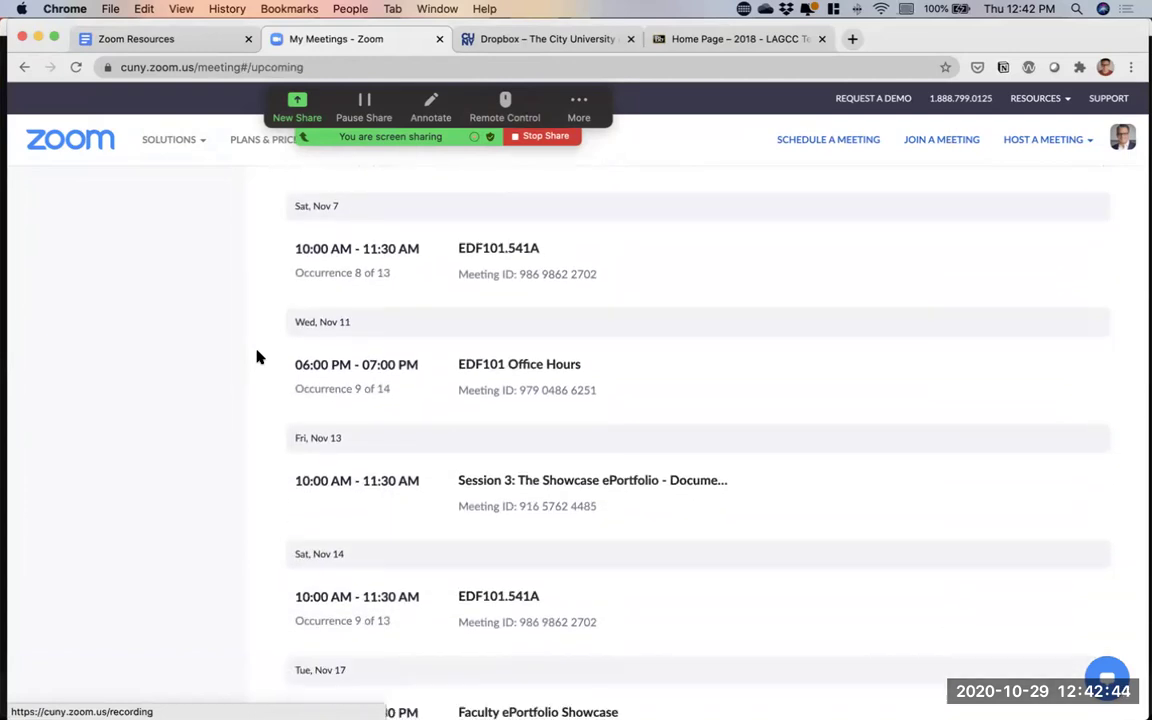
scroll(256, 357, "down", 5)
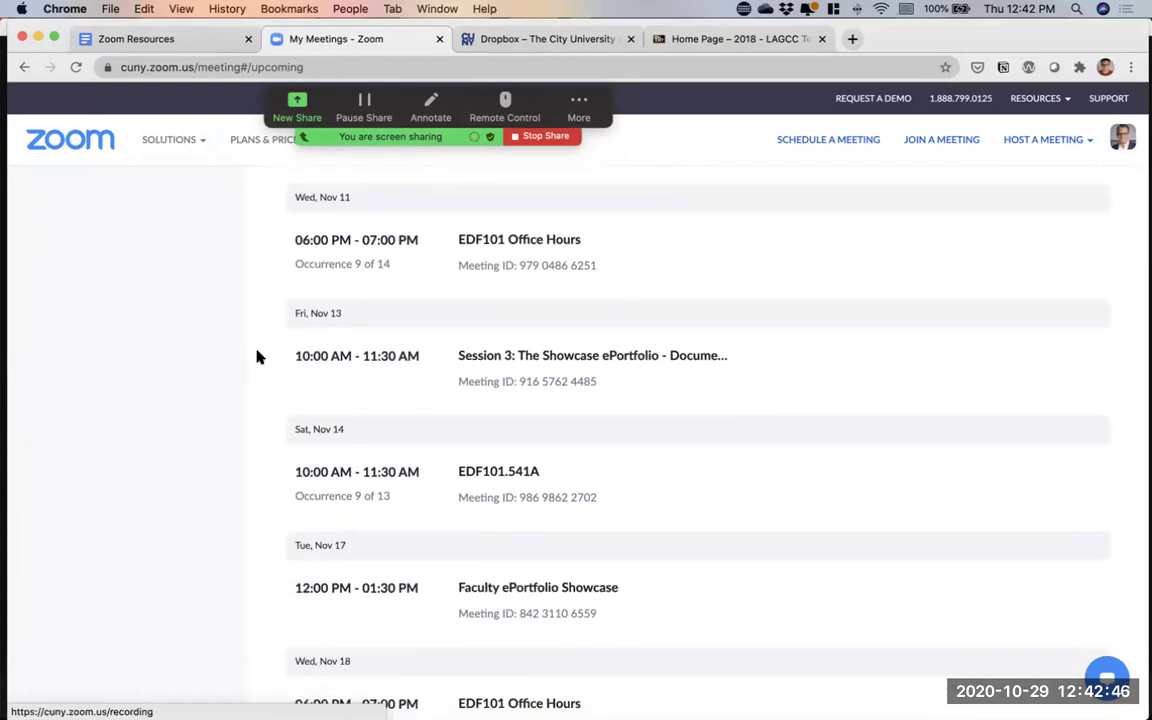
left_click(638, 266)
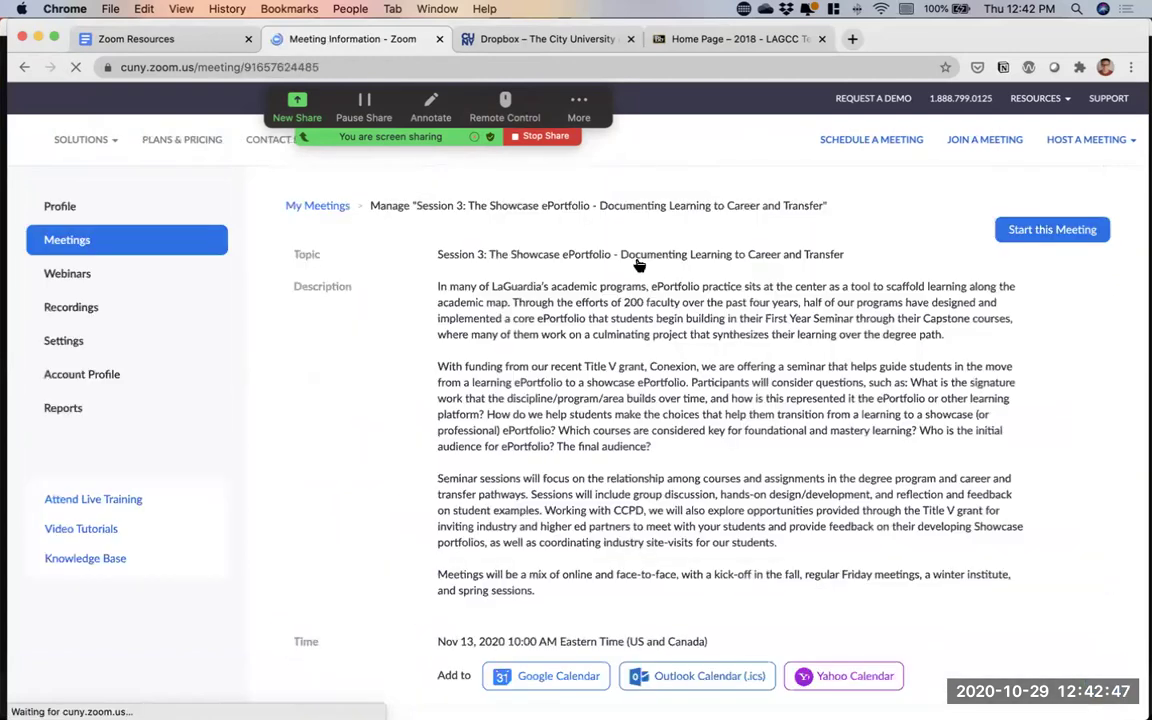
left_click(25, 67)
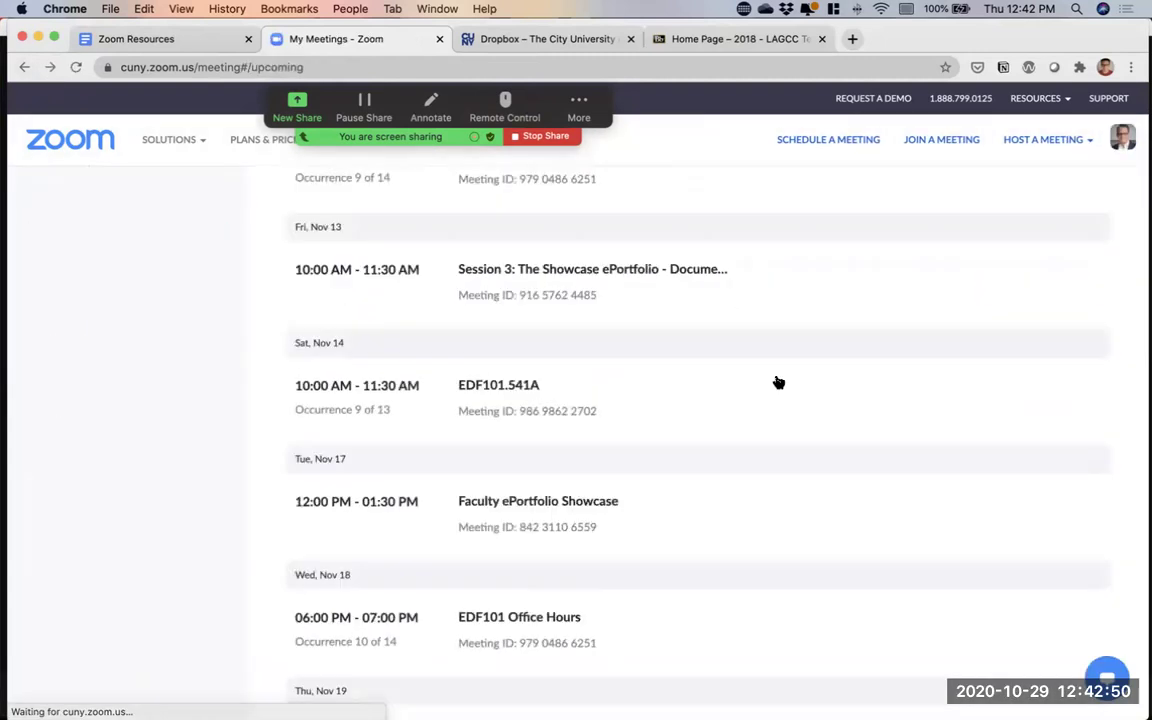
left_click(836, 272)
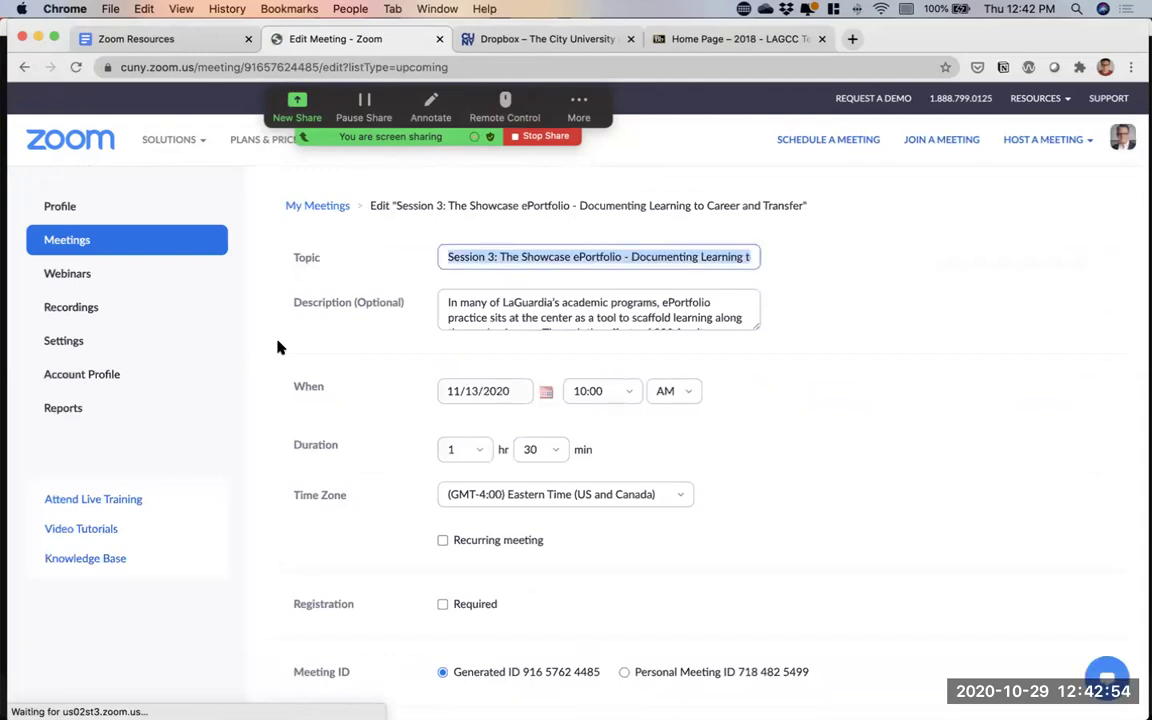
Scroll to Meeting Options on Session 3's edit page and tick Breakout Room pre-assign
scroll(279, 347, "down", 3)
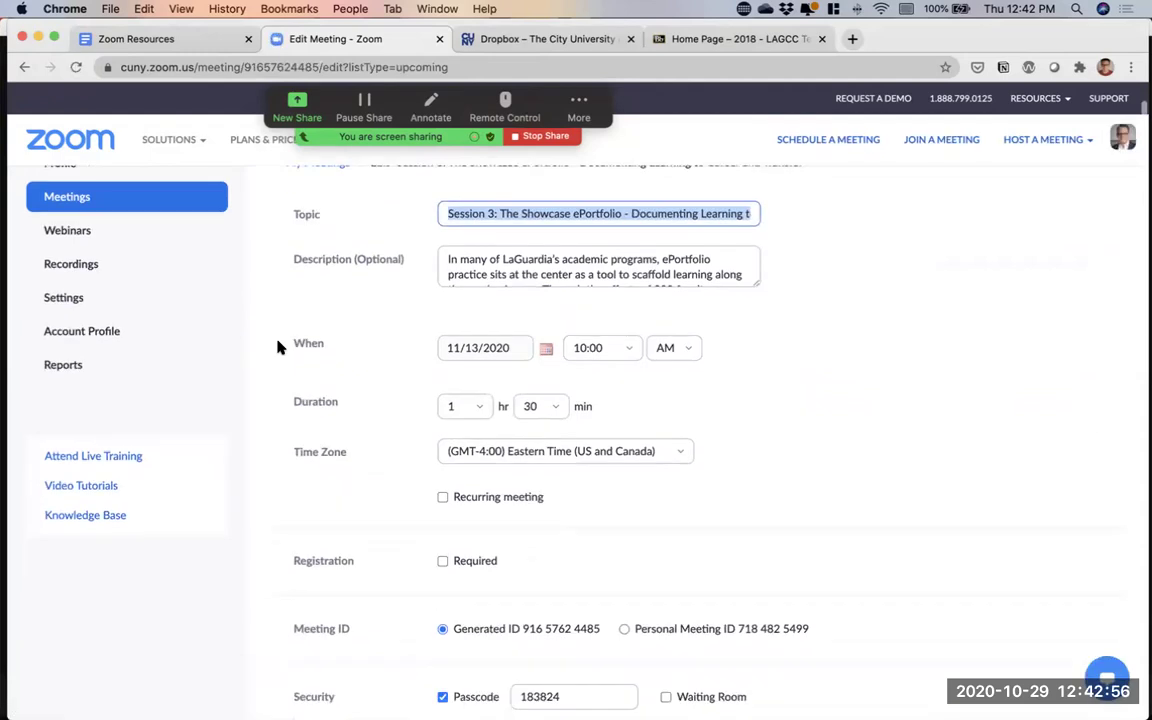
scroll(279, 347, "down", 15)
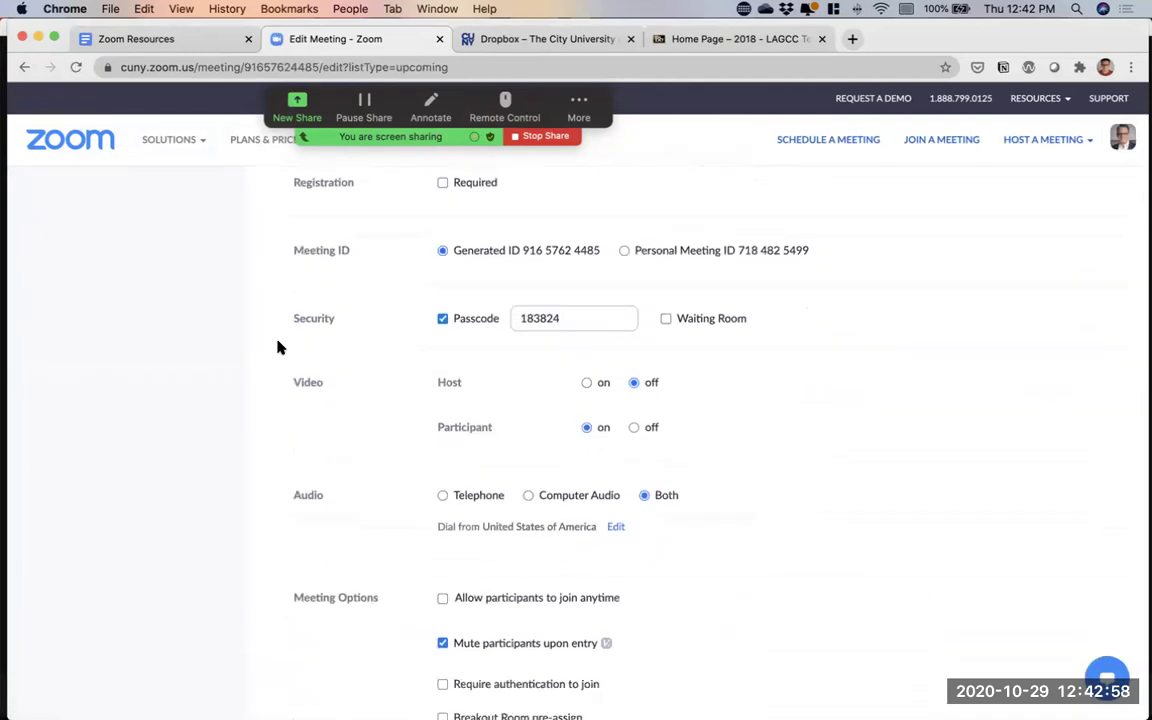
left_click(490, 395)
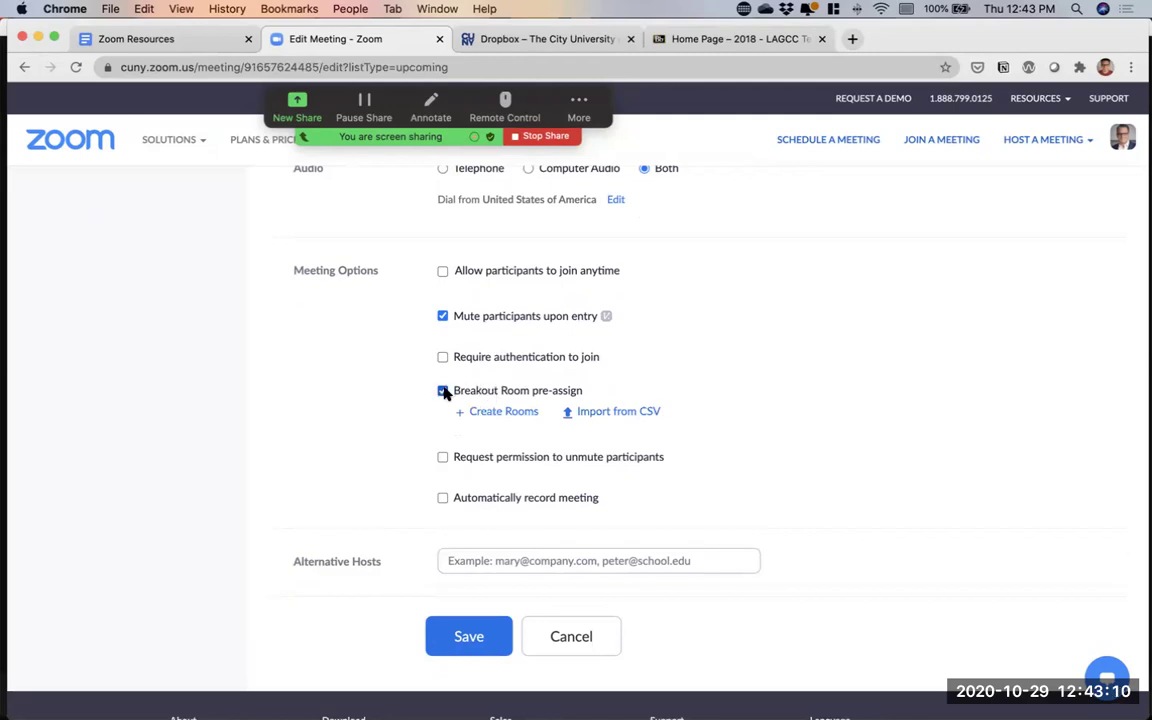
left_click(443, 391)
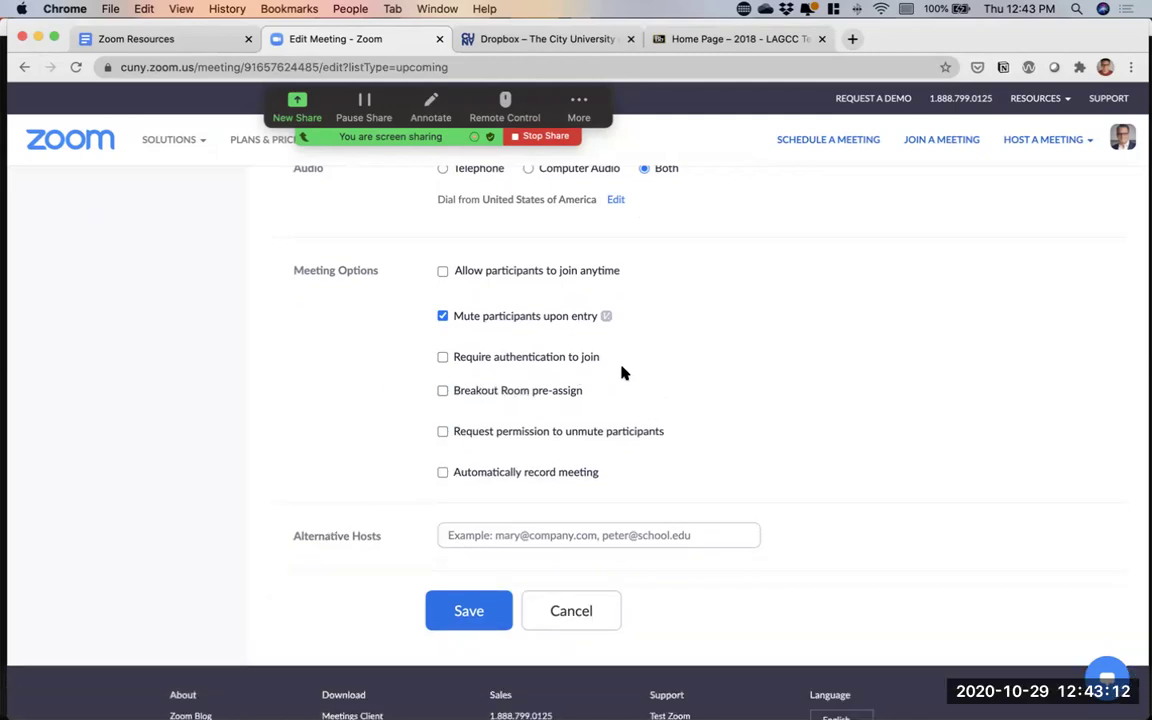
left_click(470, 395)
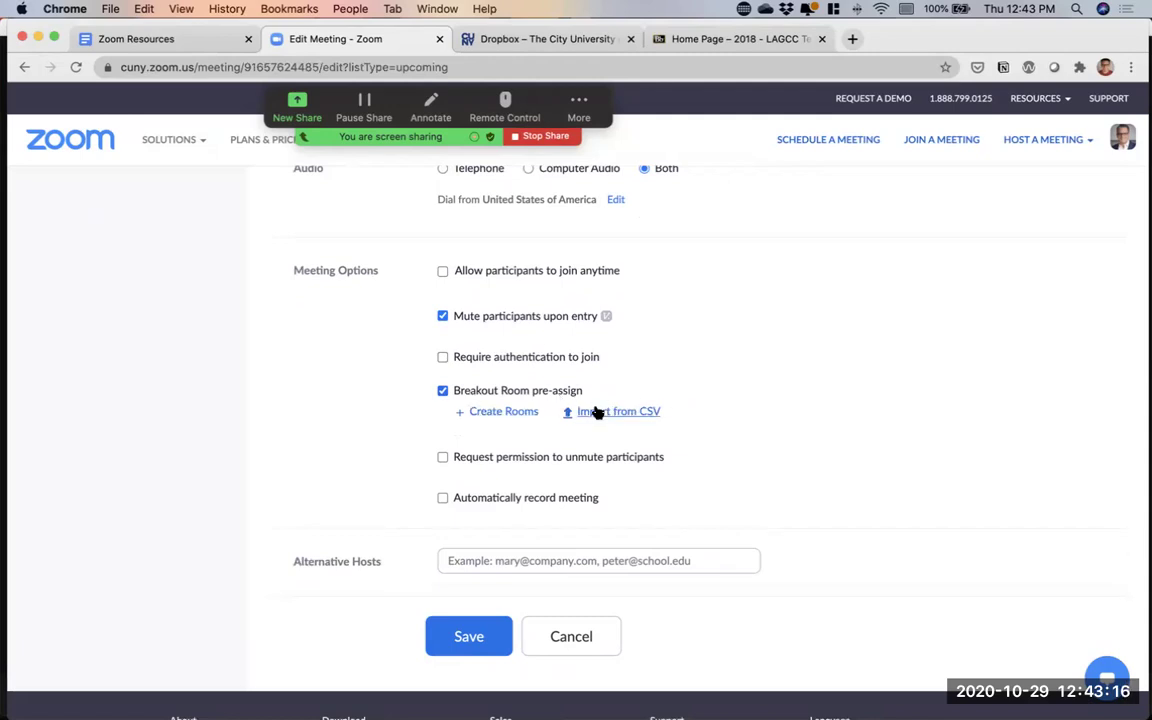
Open the Create Rooms window, then cancel it and the edit page without saving
left_click(512, 414)
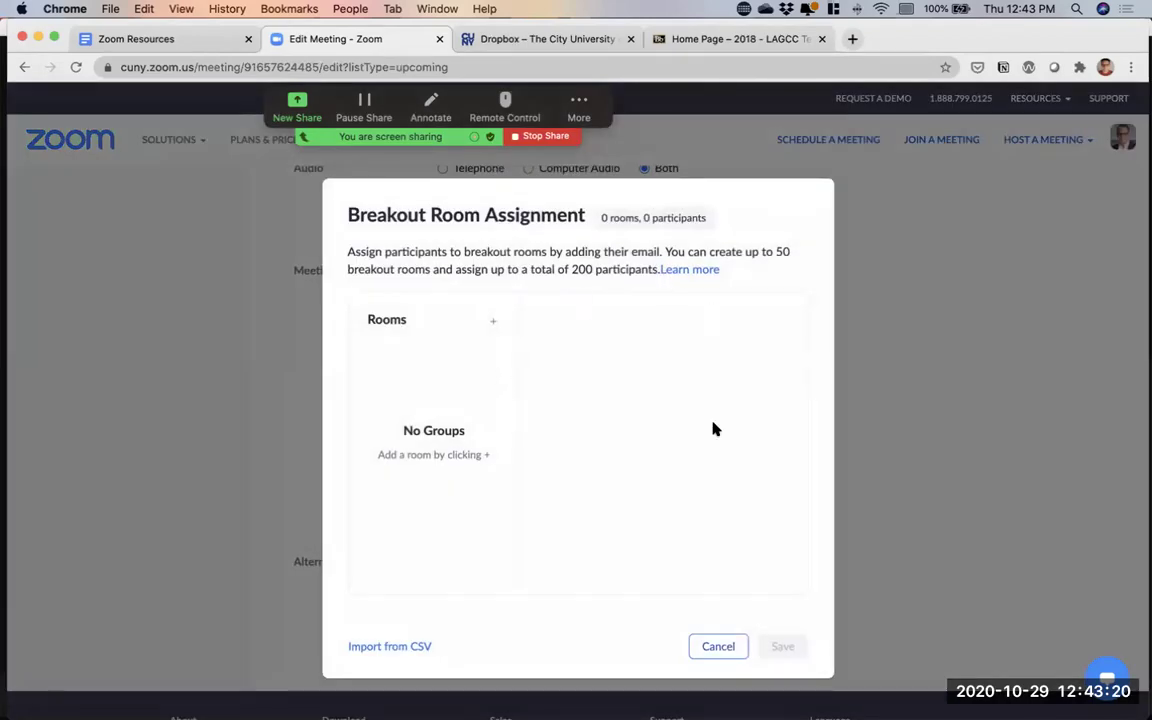
left_click(719, 647)
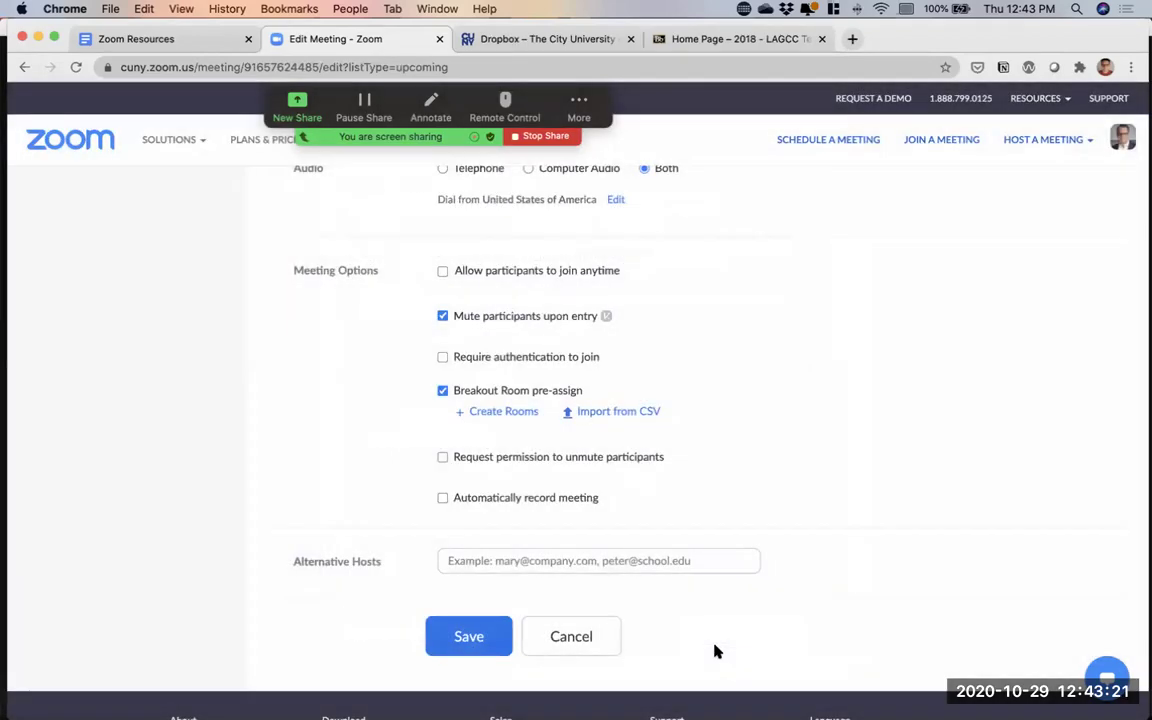
left_click(586, 636)
key("ctrl+Up")
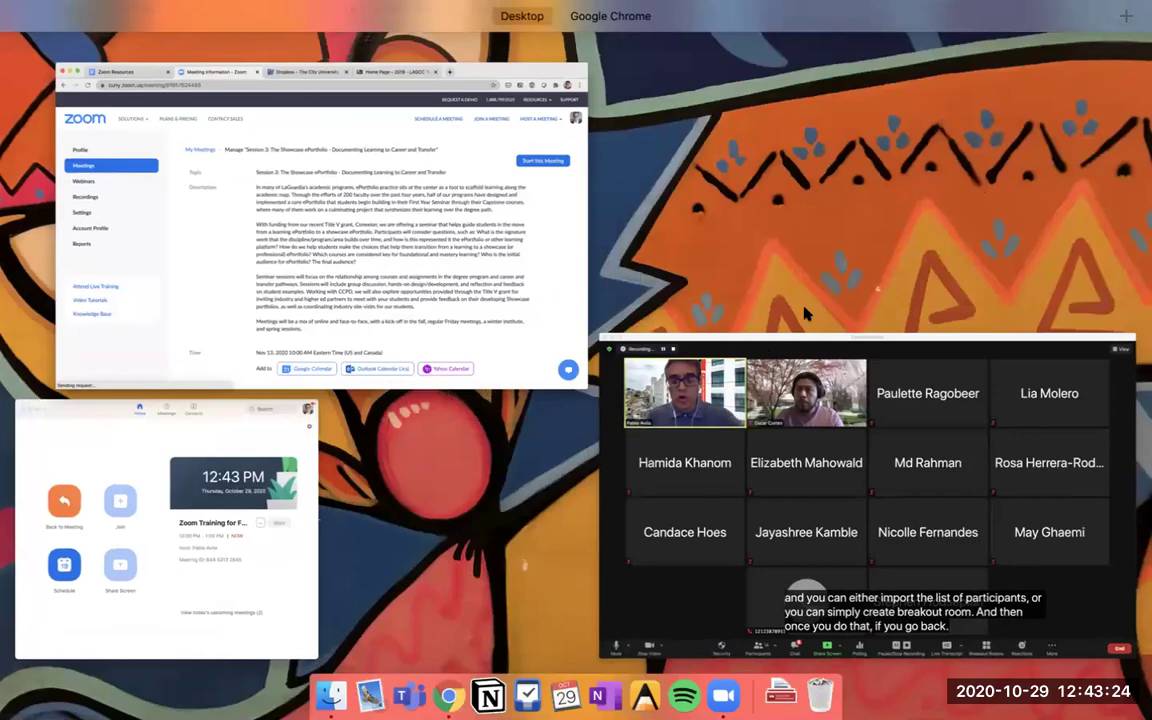
Switch to the live meeting, review its three pre-filled breakout rooms, and close the rooms list
left_click(806, 412)
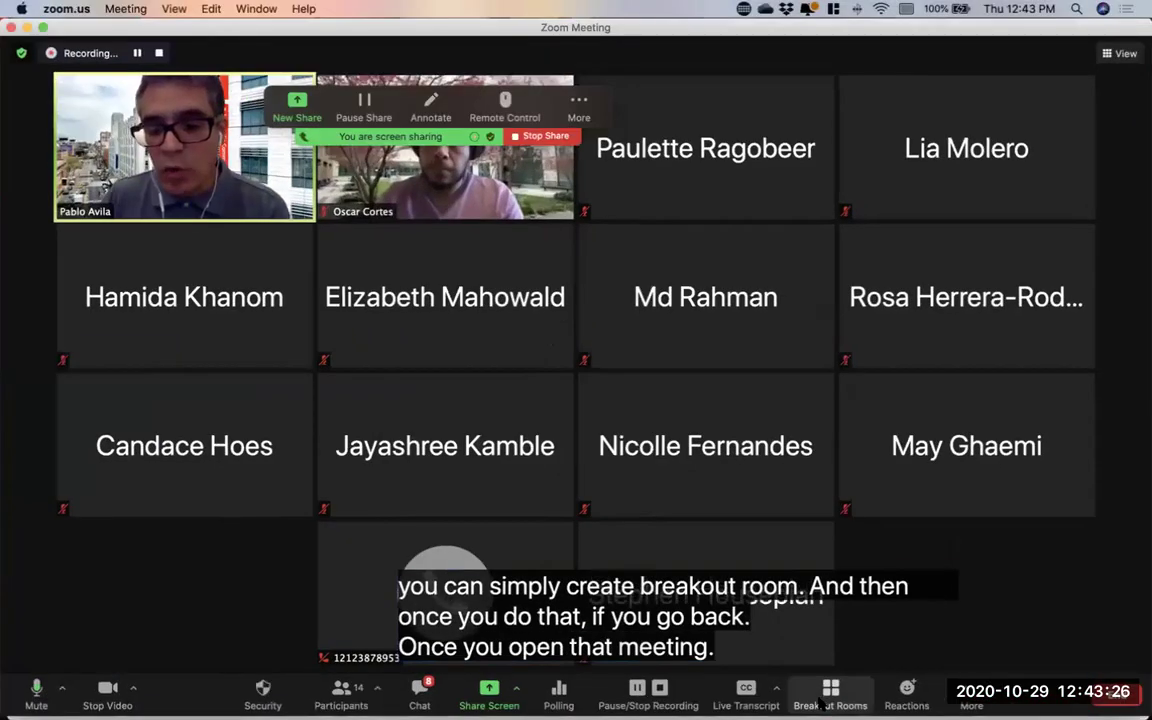
left_click(820, 705)
left_click_drag(704, 93, 1008, 85)
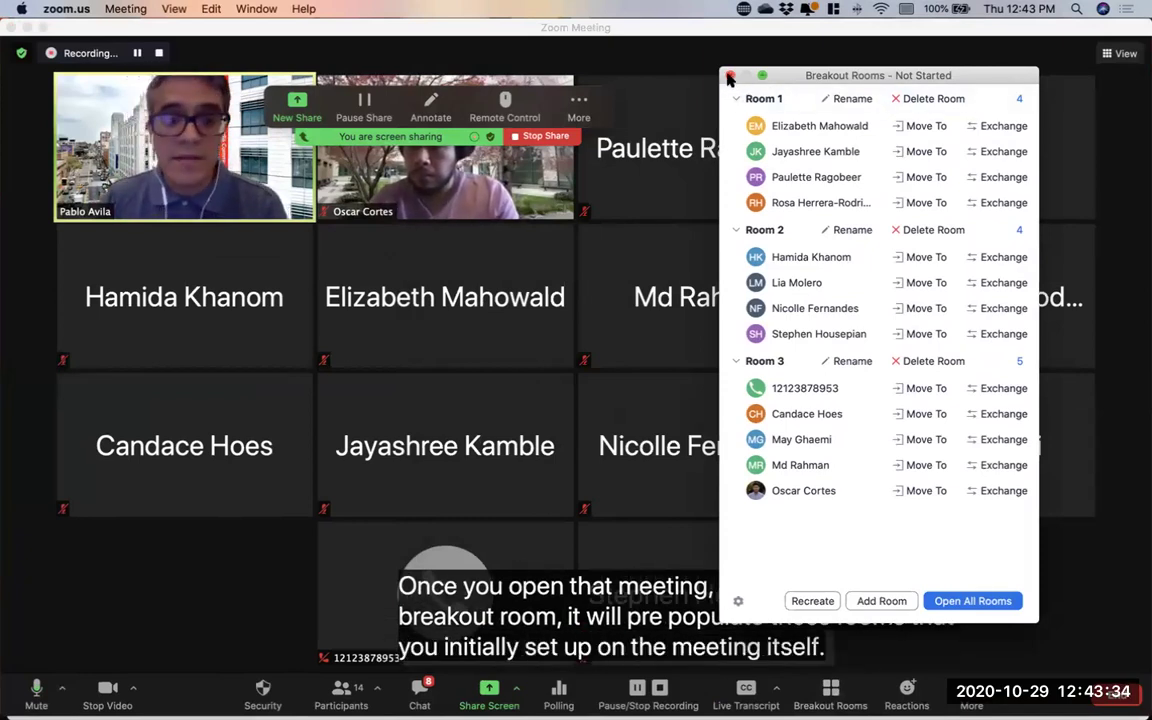
left_click(730, 77)
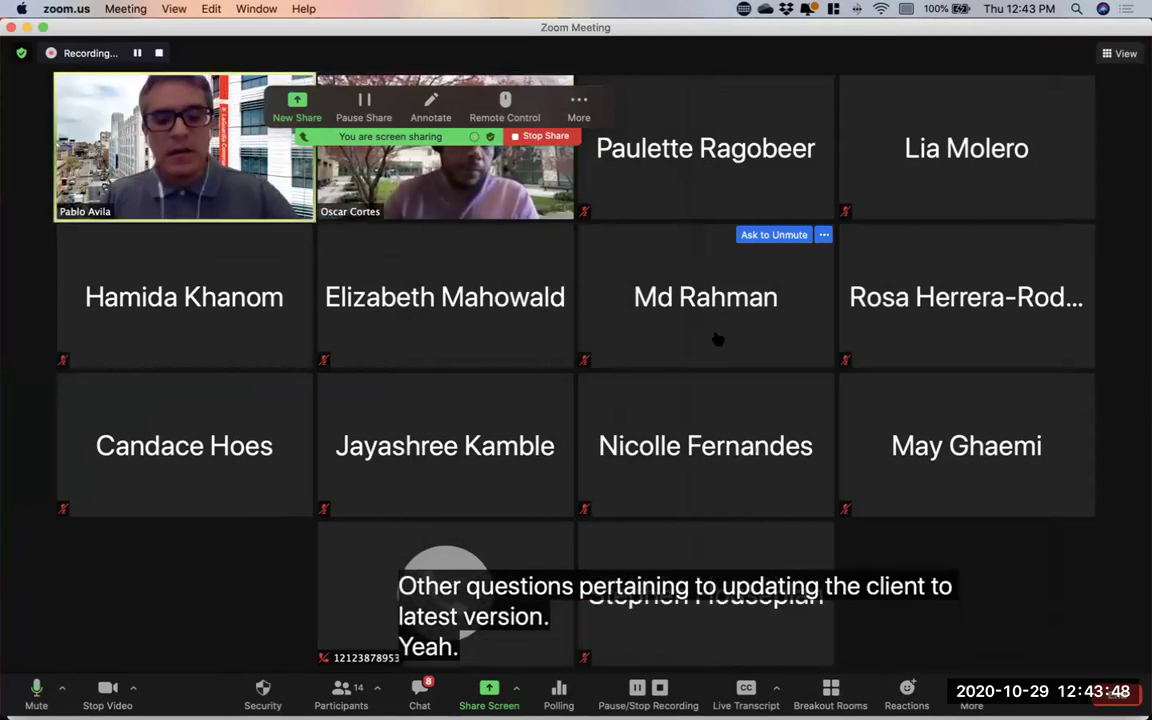
Bring the Zoom Home window forward and drag it right to uncover the meeting gallery
key("ctrl+Up")
left_click(124, 440)
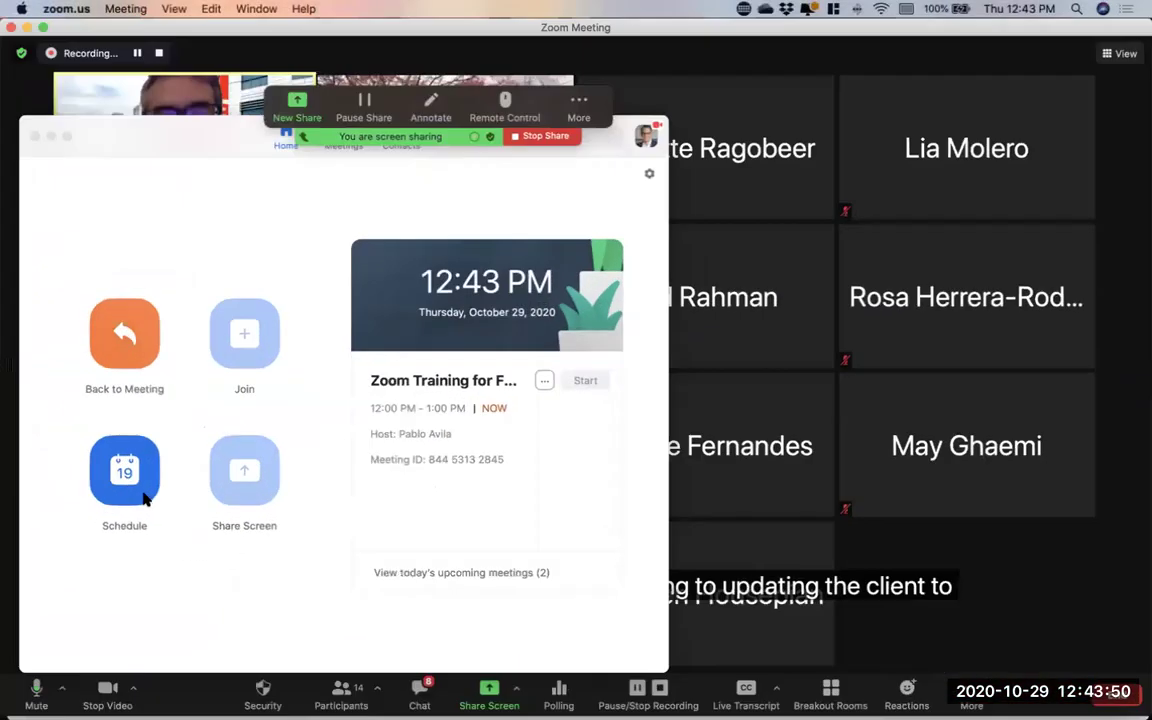
left_click_drag(198, 136, 573, 160)
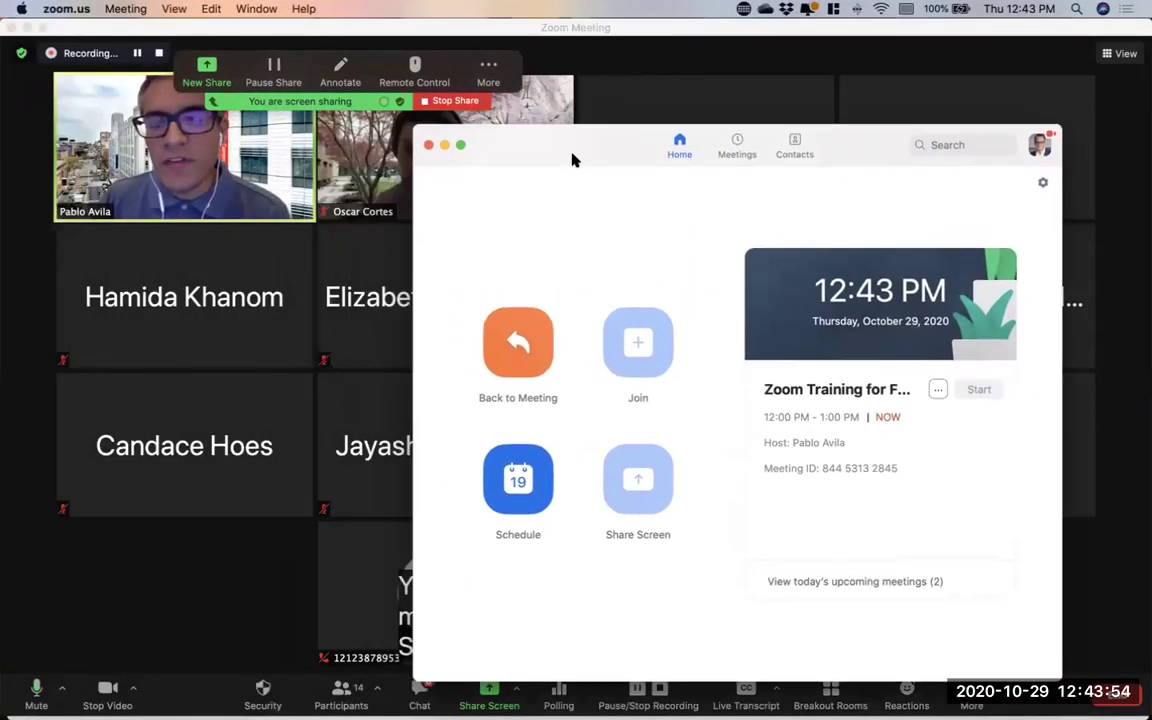
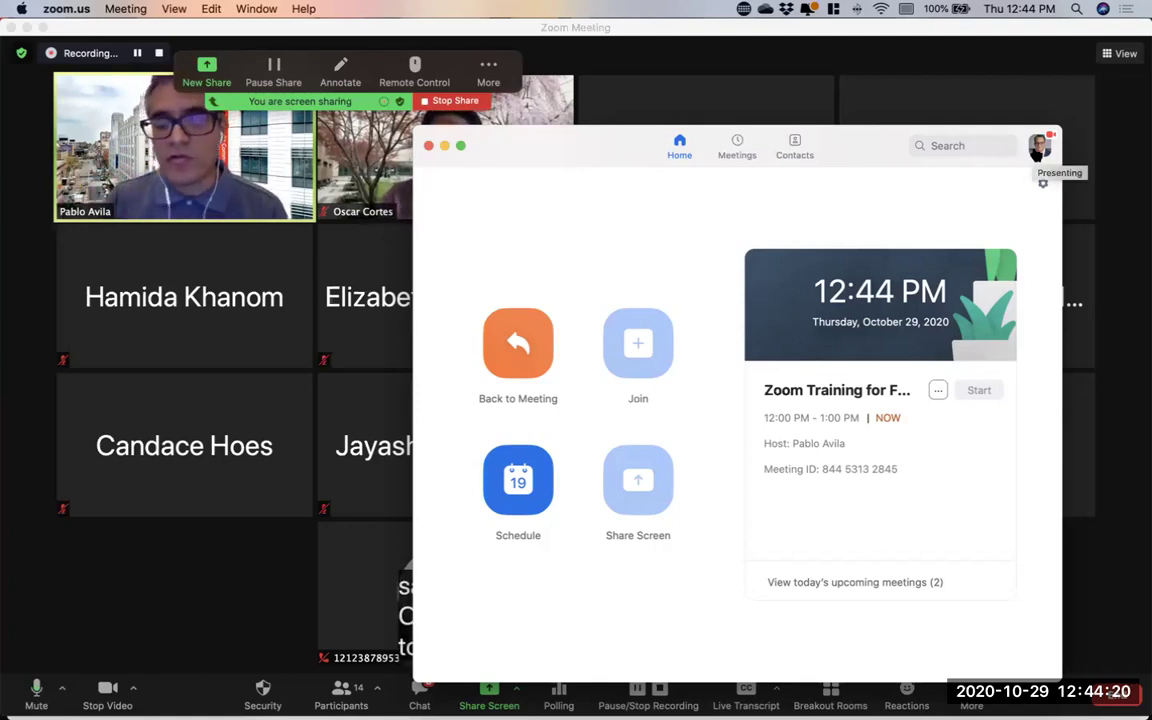
Open the account dropdown from the profile avatar on the Zoom home window
left_click(1037, 150)
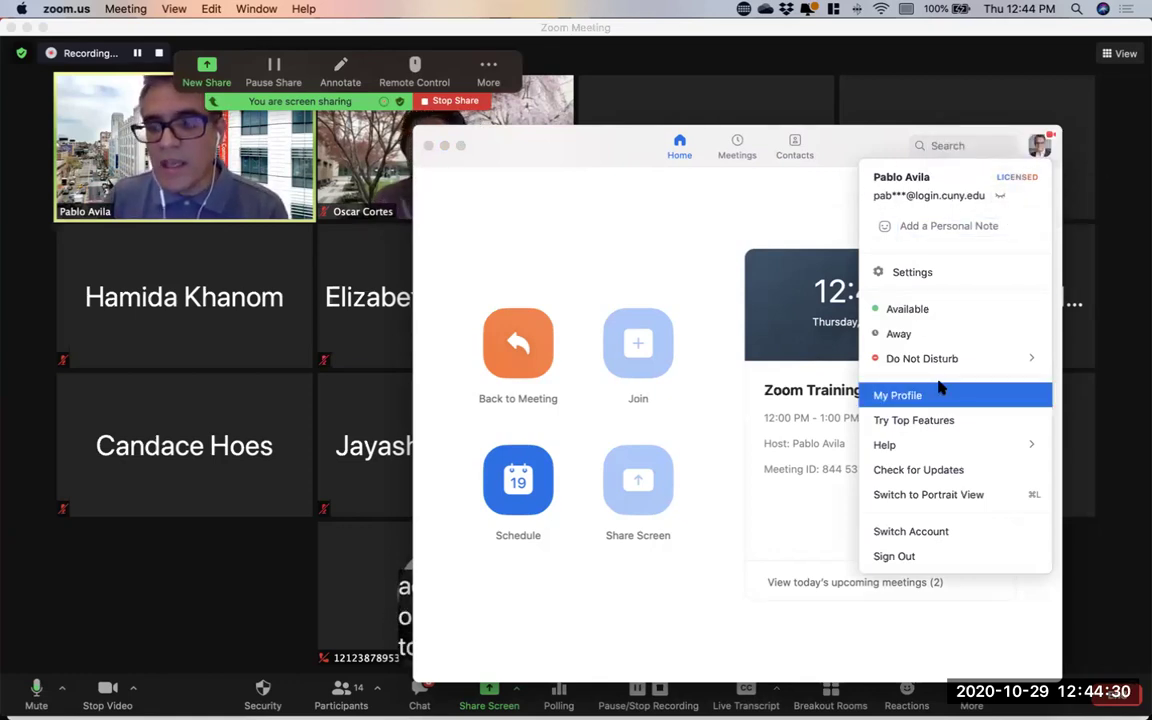
Check for updates, choose Not Now for the 5.4.1 update, and reopen the account menu
left_click(928, 474)
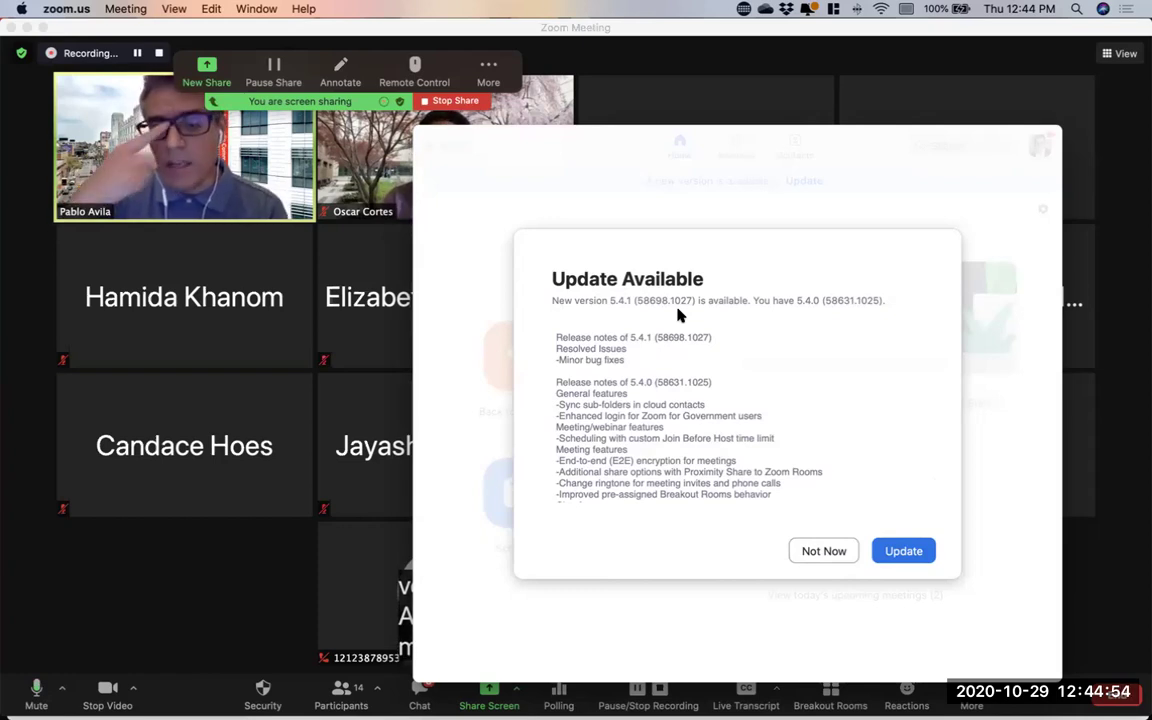
left_click(822, 552)
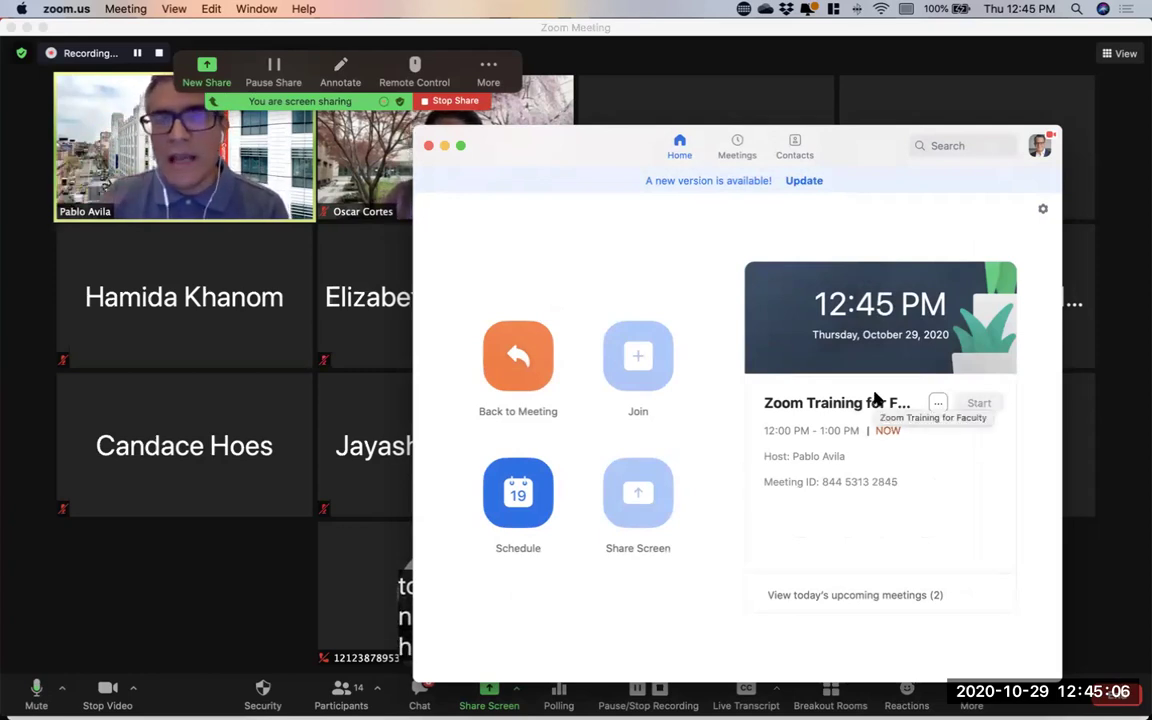
left_click(1040, 147)
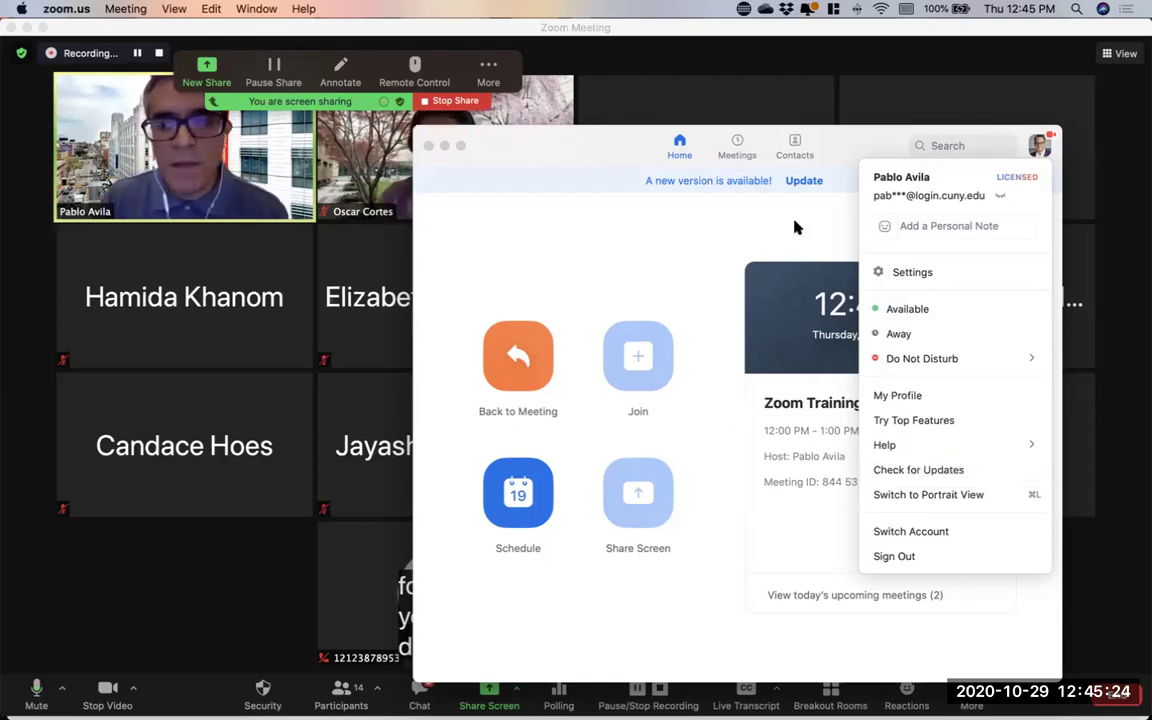
Dismiss the account menu, bring the meeting gallery forward, and show all windows in Mission Control
left_click(727, 212)
left_click(1133, 238)
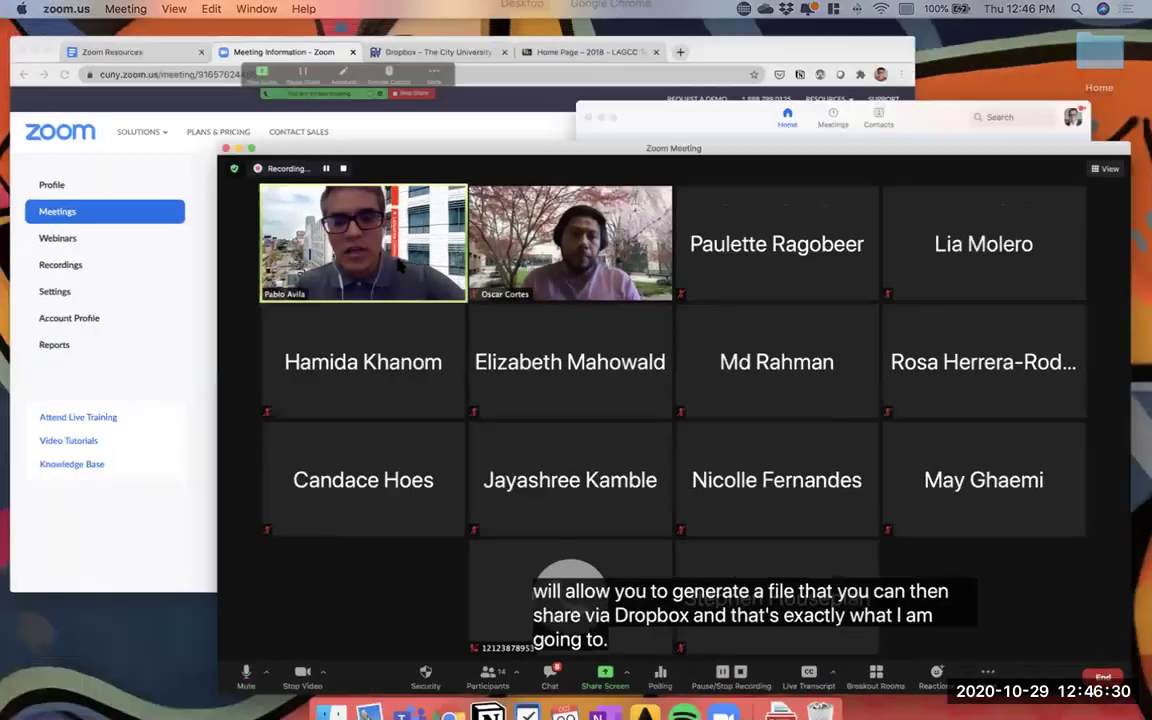
key("ctrl+Up")
Bring the Zoom home window in front of the meeting, shift it right, and open Settings
left_click(854, 185)
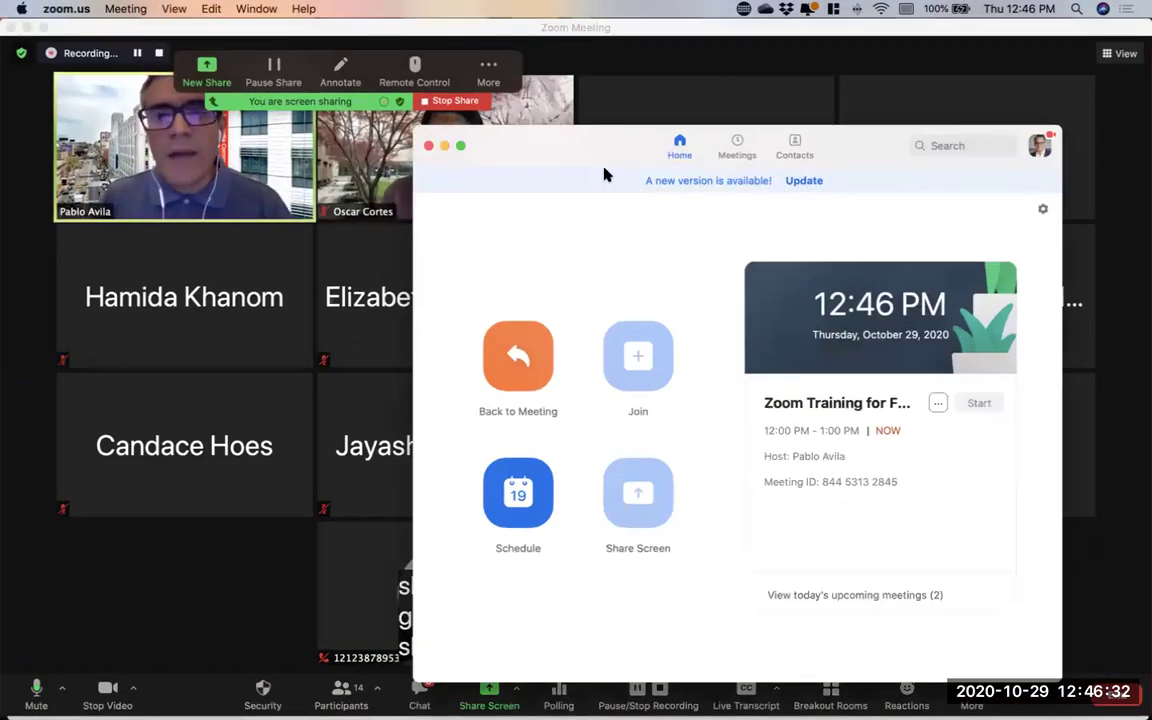
left_click_drag(575, 160, 618, 153)
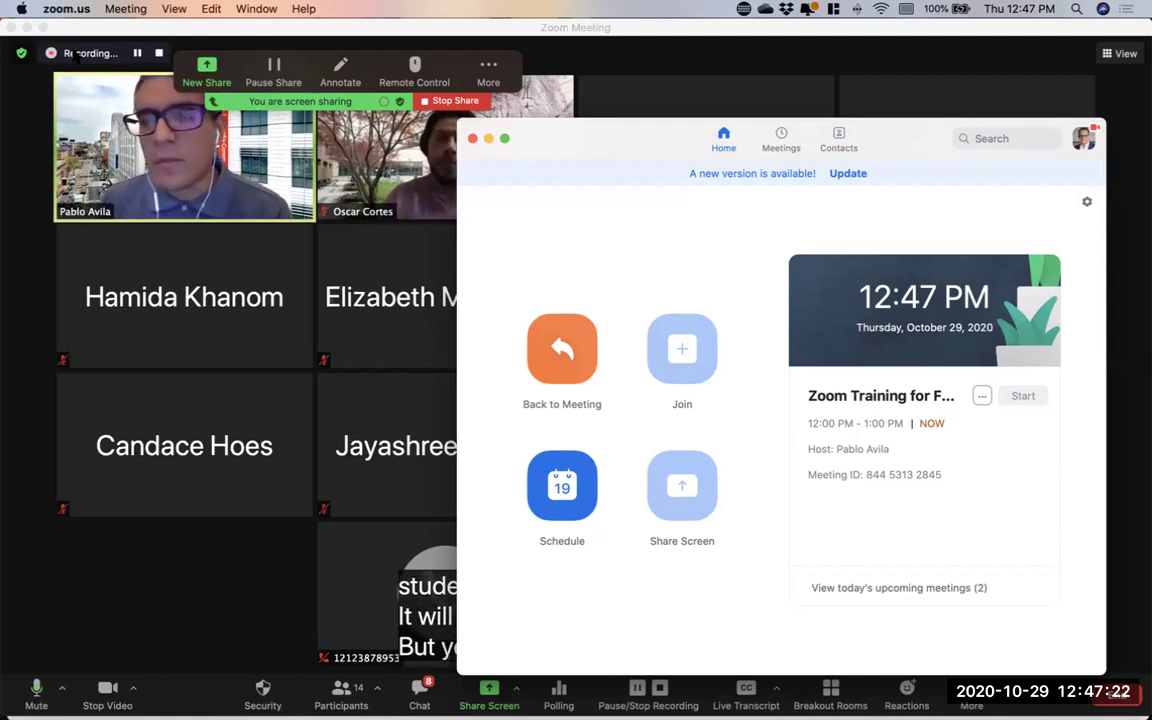
left_click(1087, 204)
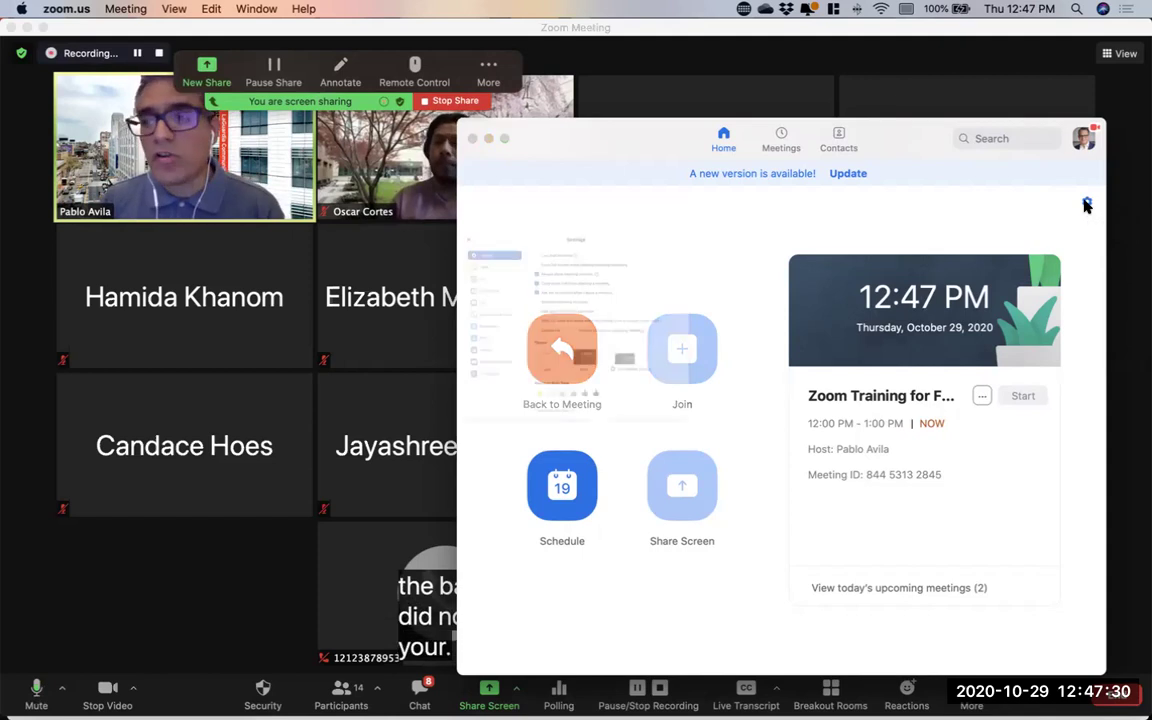
Show the Recording settings and open the folder where local recordings are saved
left_click_drag(711, 79, 987, 141)
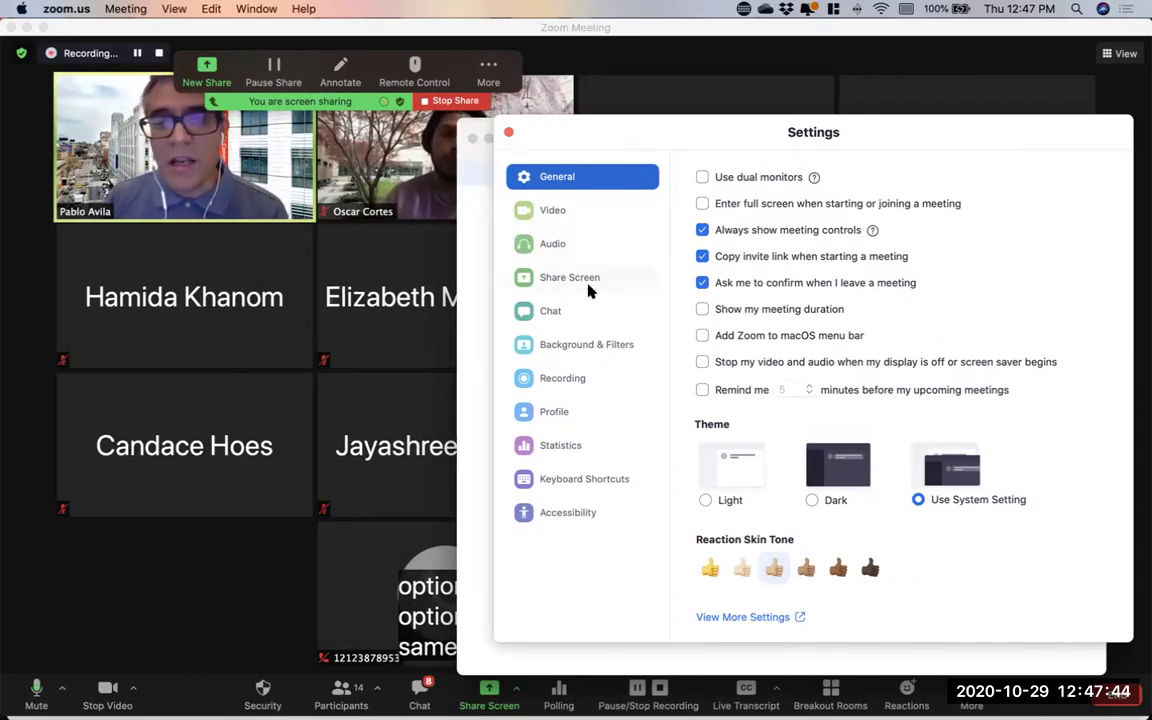
left_click(581, 385)
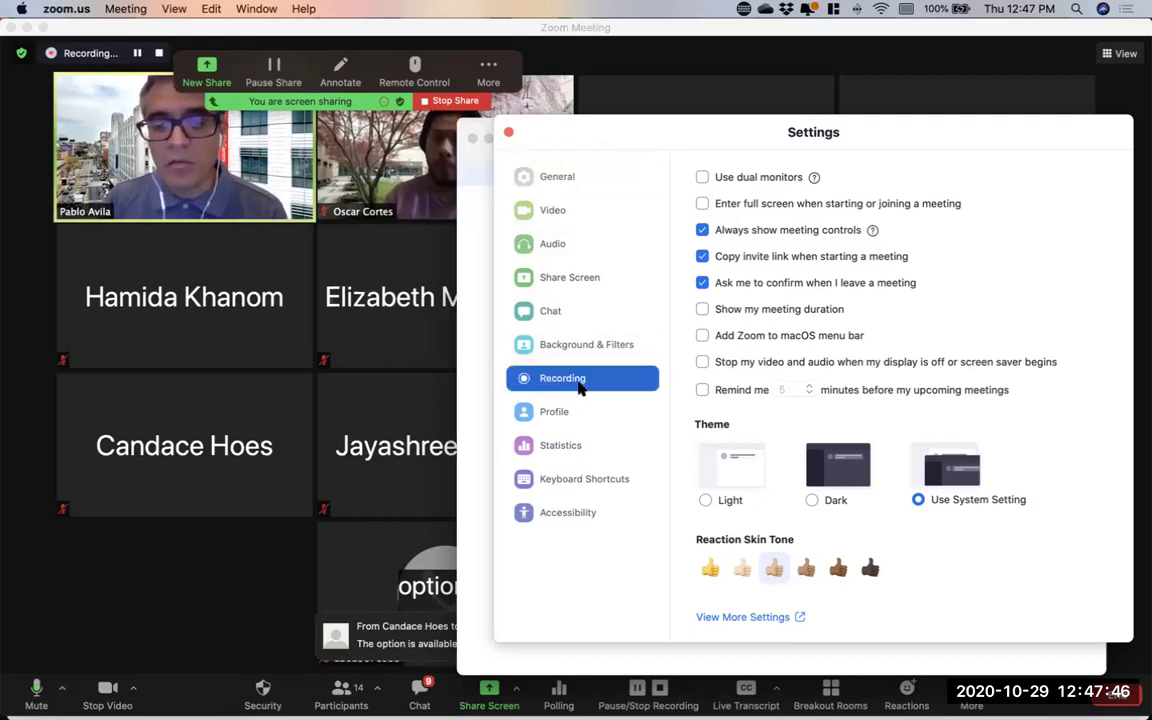
left_click_drag(560, 116, 551, 124)
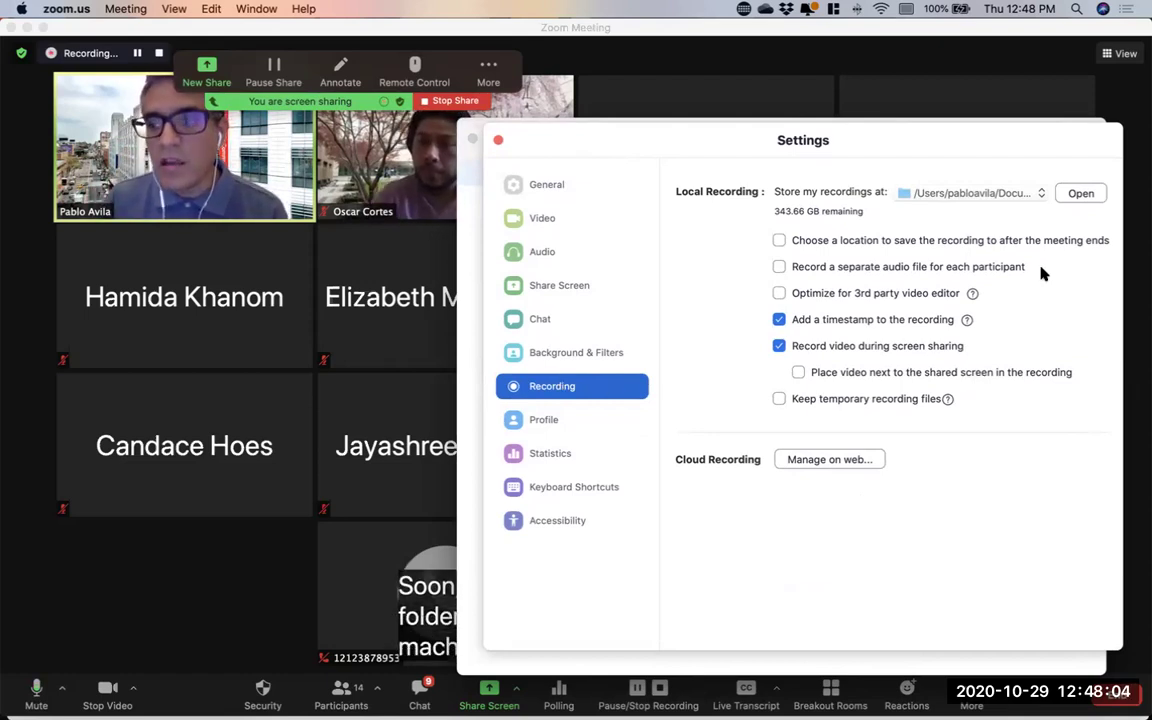
left_click(1082, 193)
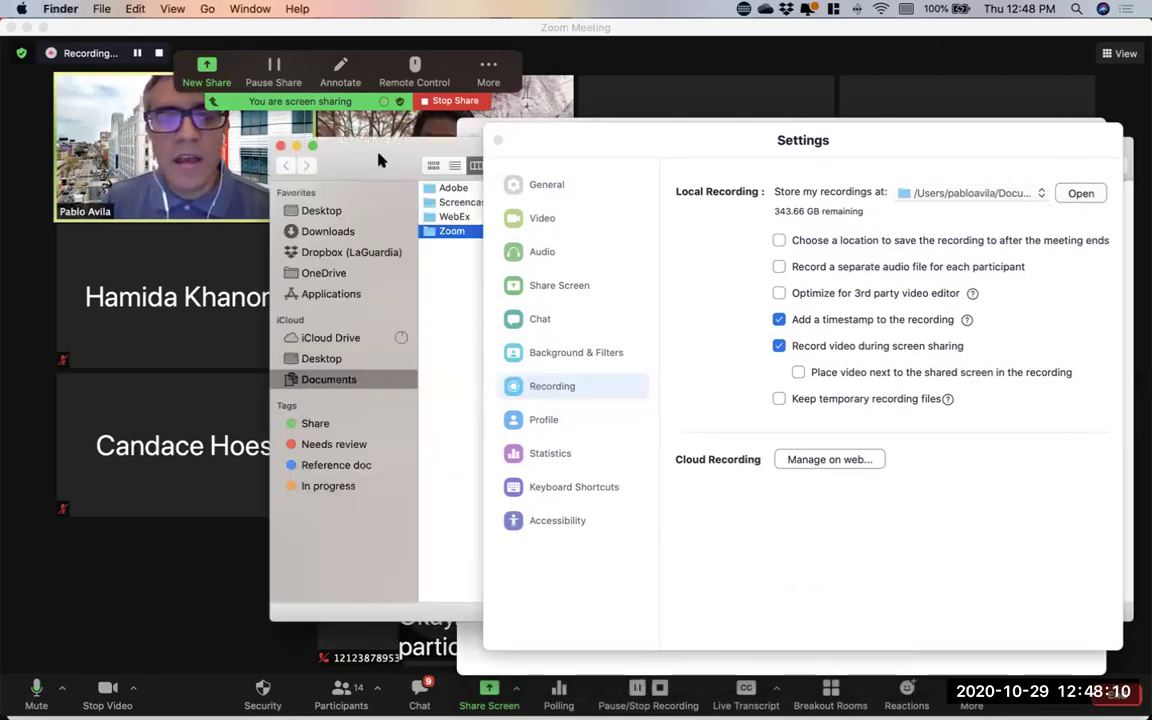
Bring the Zoom recordings folder forward and widen its column to show full recording names
left_click(450, 140)
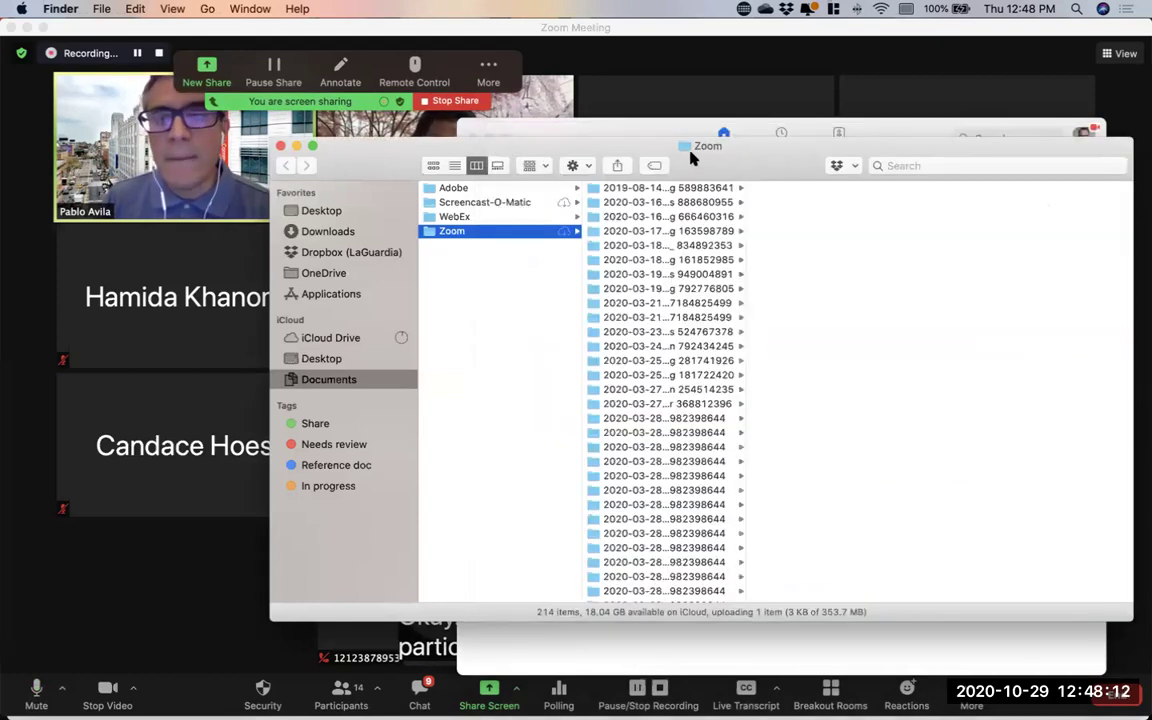
left_click_drag(650, 160, 611, 157)
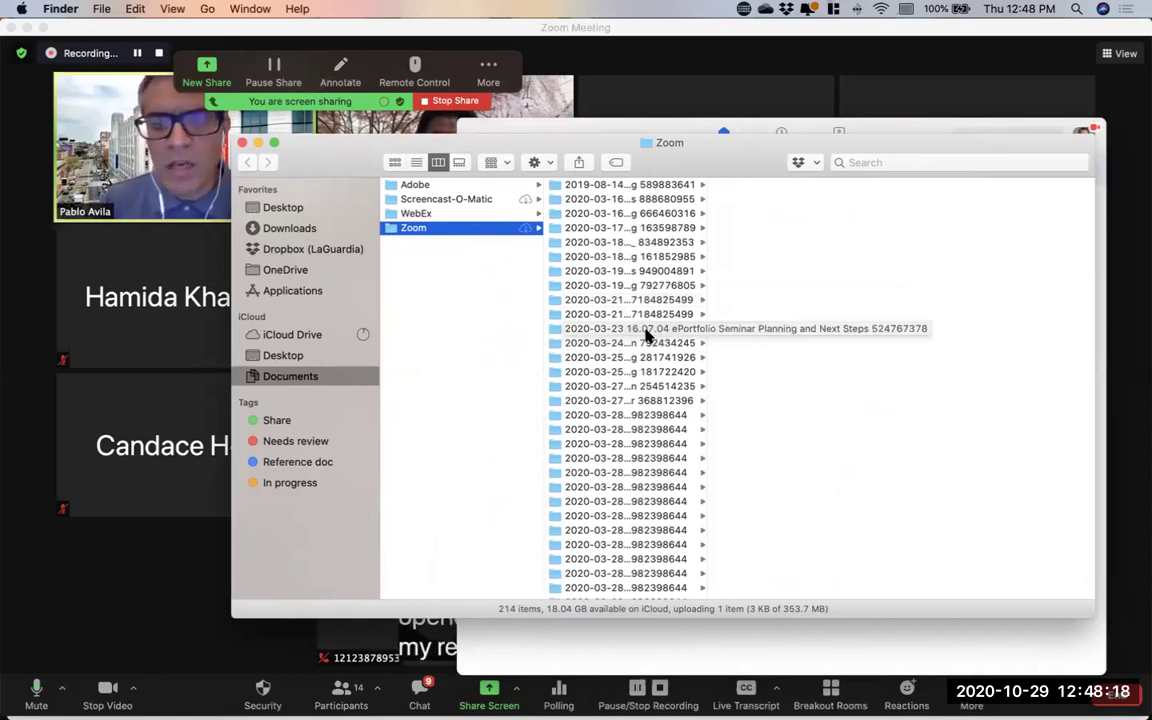
left_click_drag(707, 300, 823, 288)
scroll(638, 404, "down", 20)
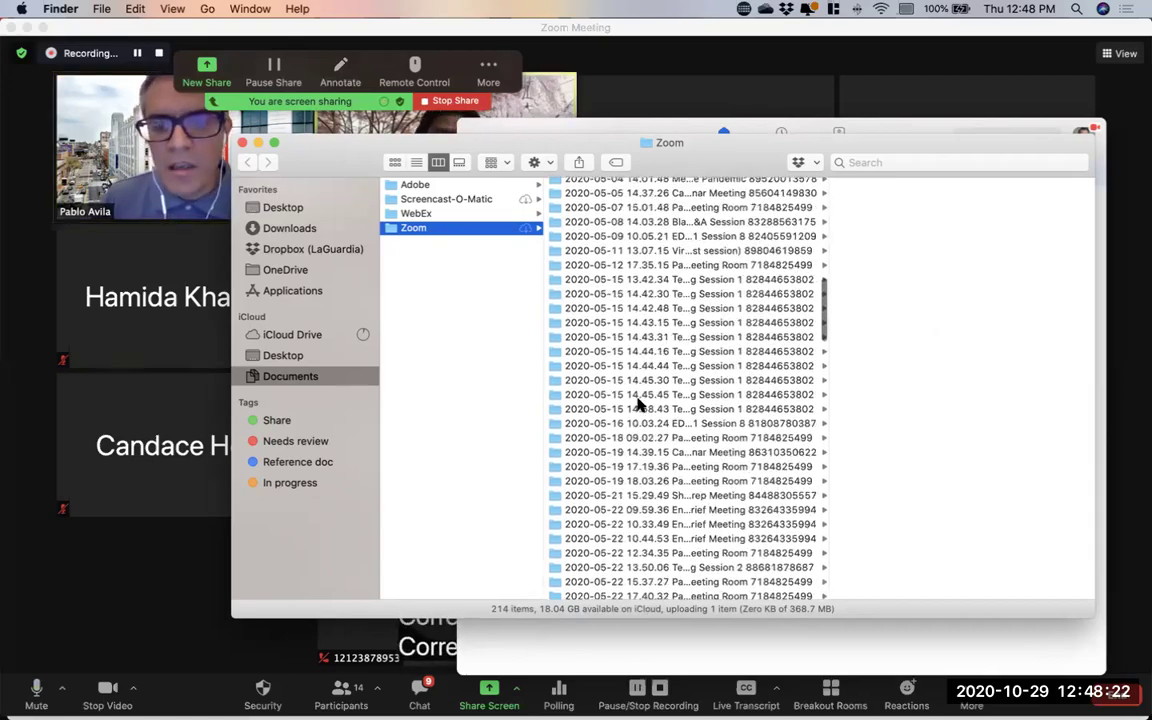
scroll(638, 404, "up", 15)
scroll(638, 404, "up", 10)
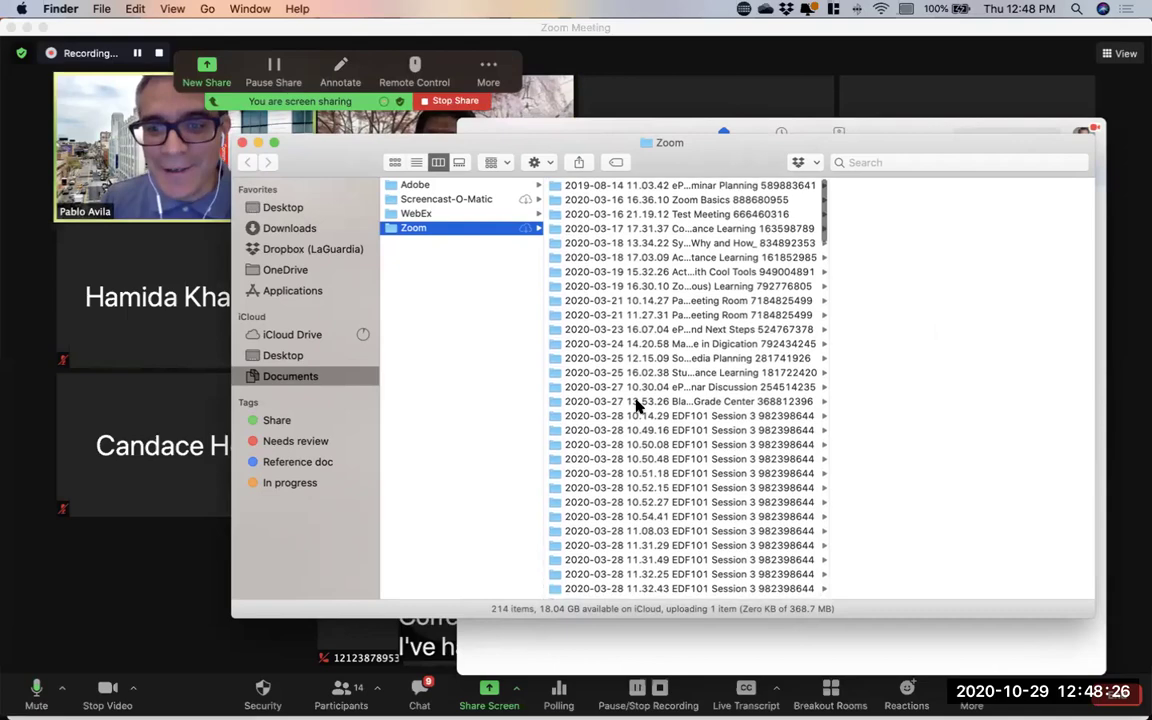
scroll(638, 404, "down", 20)
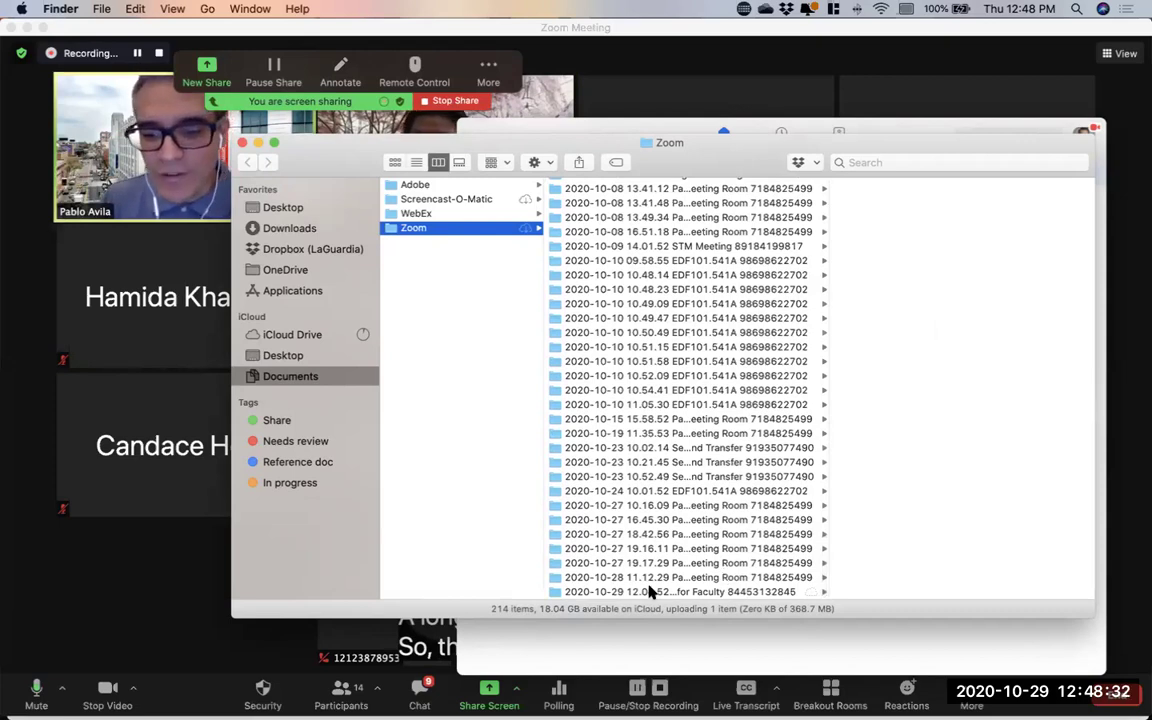
Step back through the October recording folders to the 2020-10-27 16.45.30 meeting folder
left_click(626, 580)
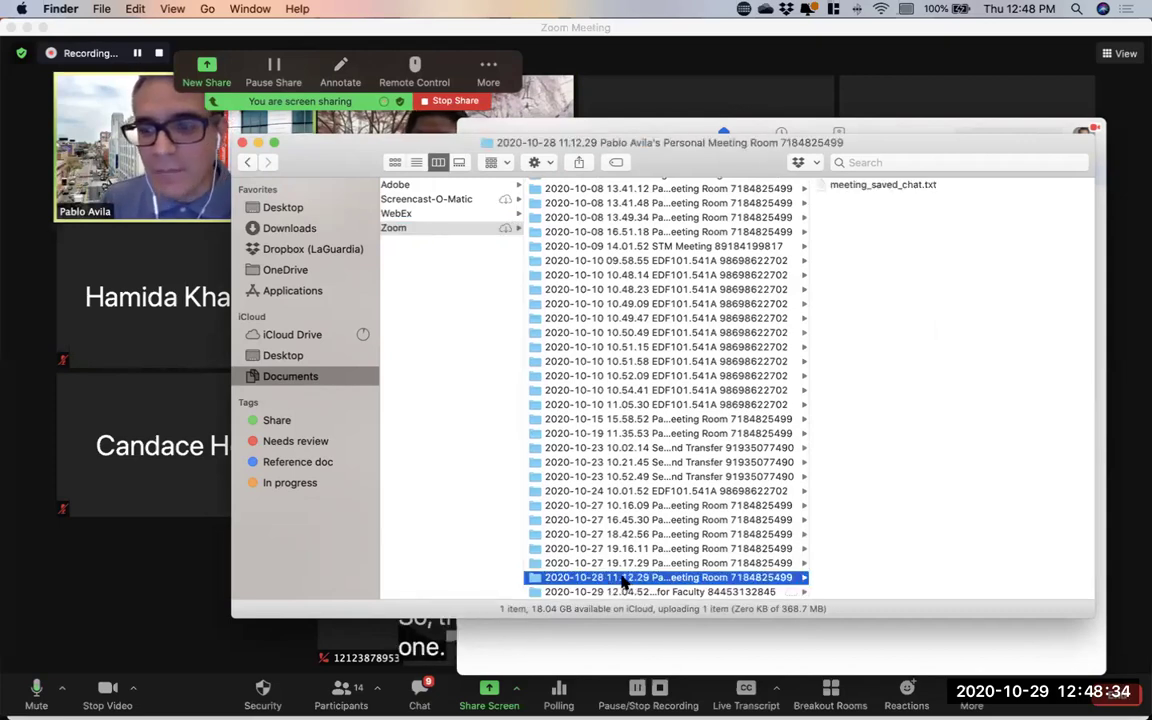
left_click(619, 564)
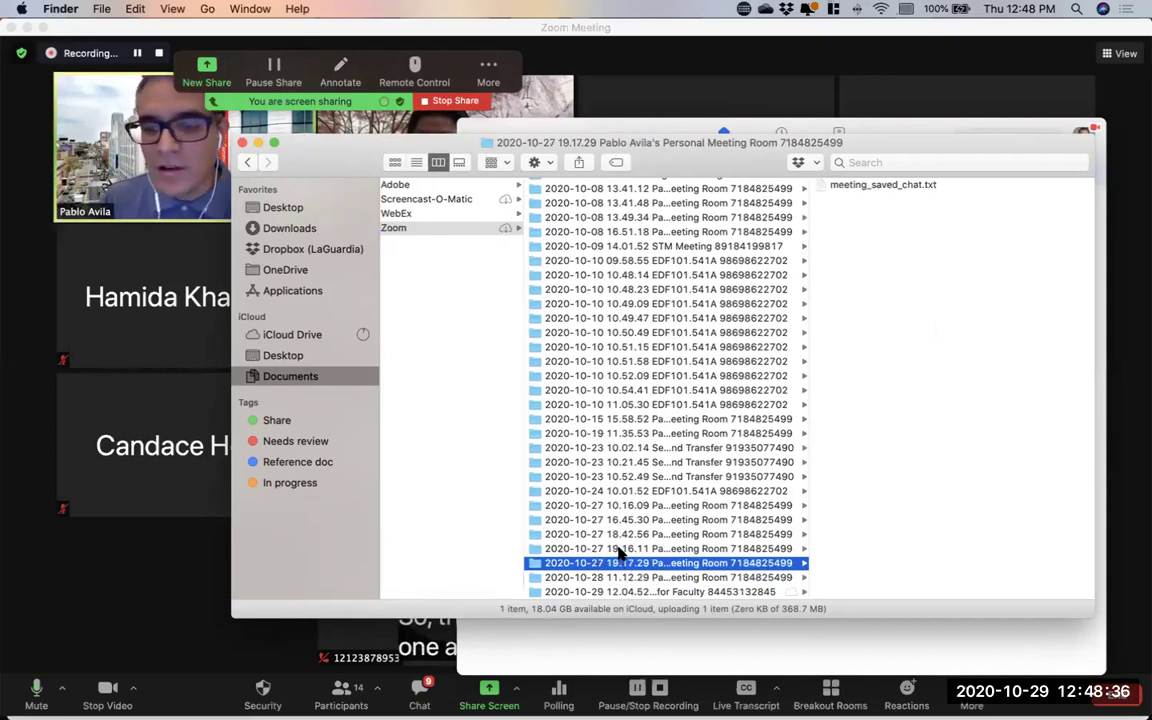
left_click(618, 549)
left_click(625, 535)
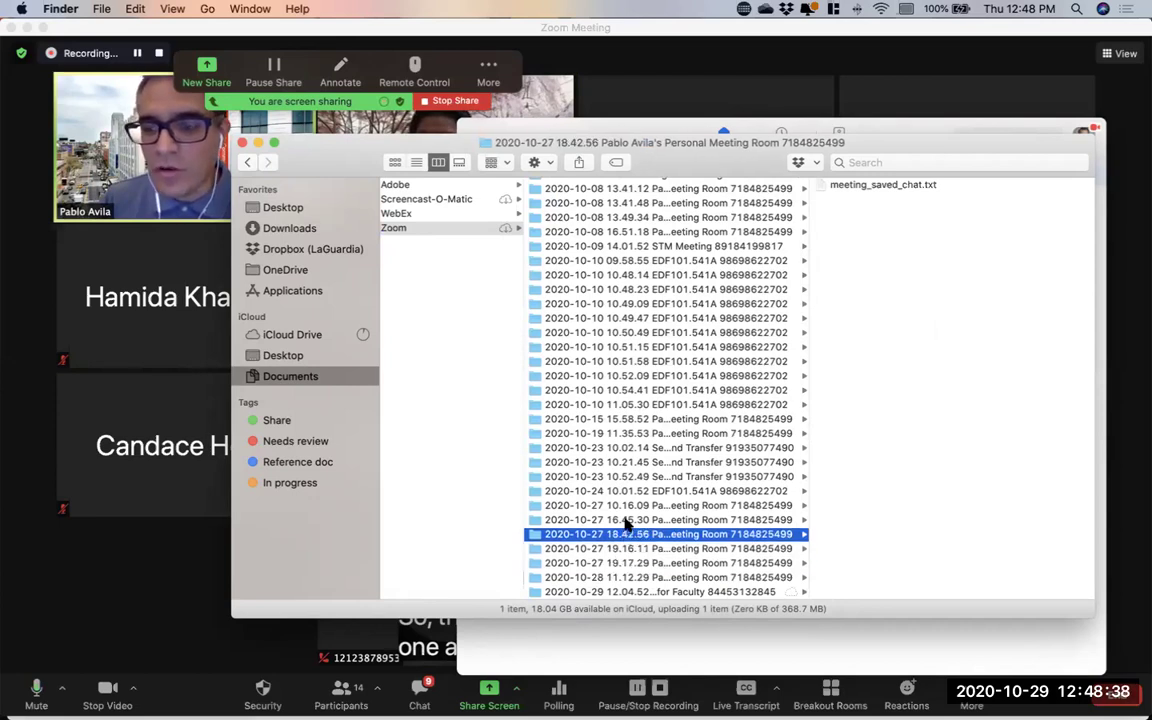
left_click(627, 520)
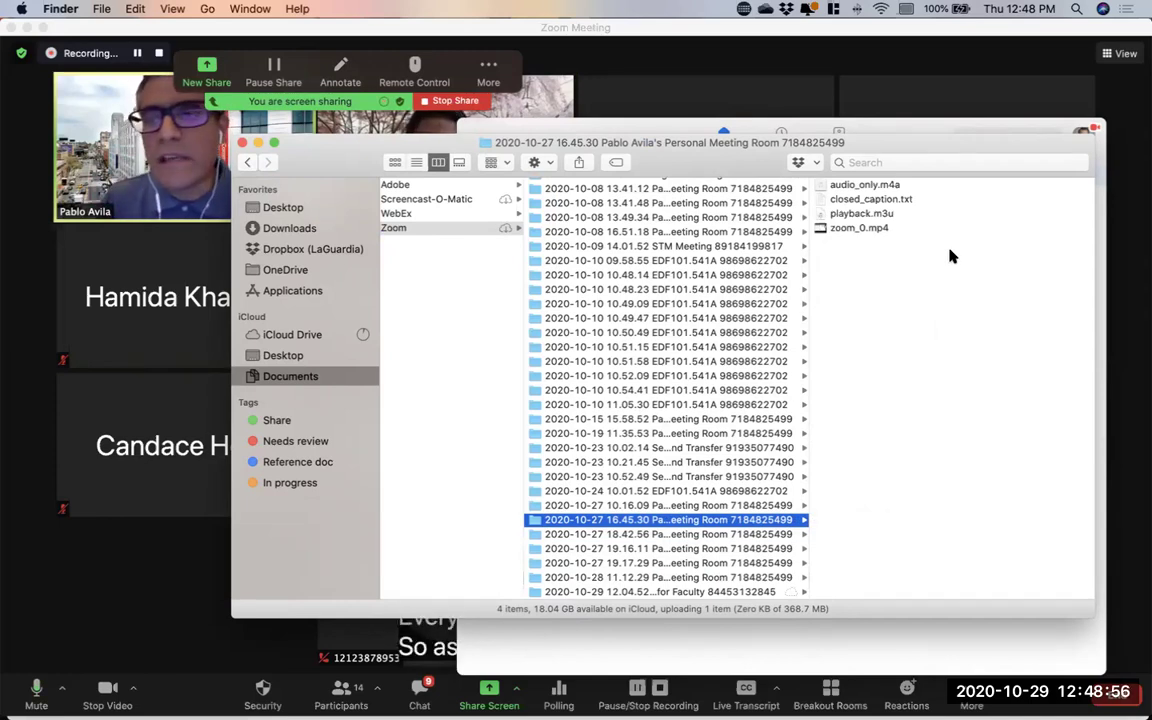
Preview zoom_0.mp4, playback.m3u, audio_only.m4a and closed_caption.txt in Finder
left_click(858, 228)
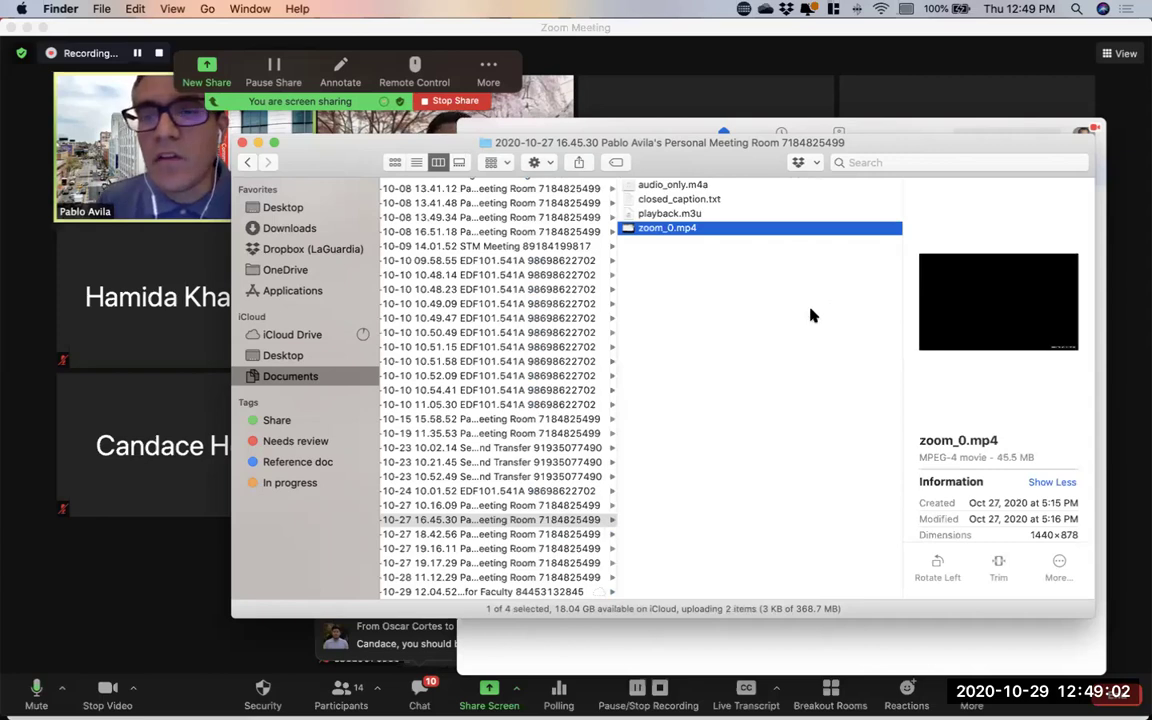
left_click(669, 214)
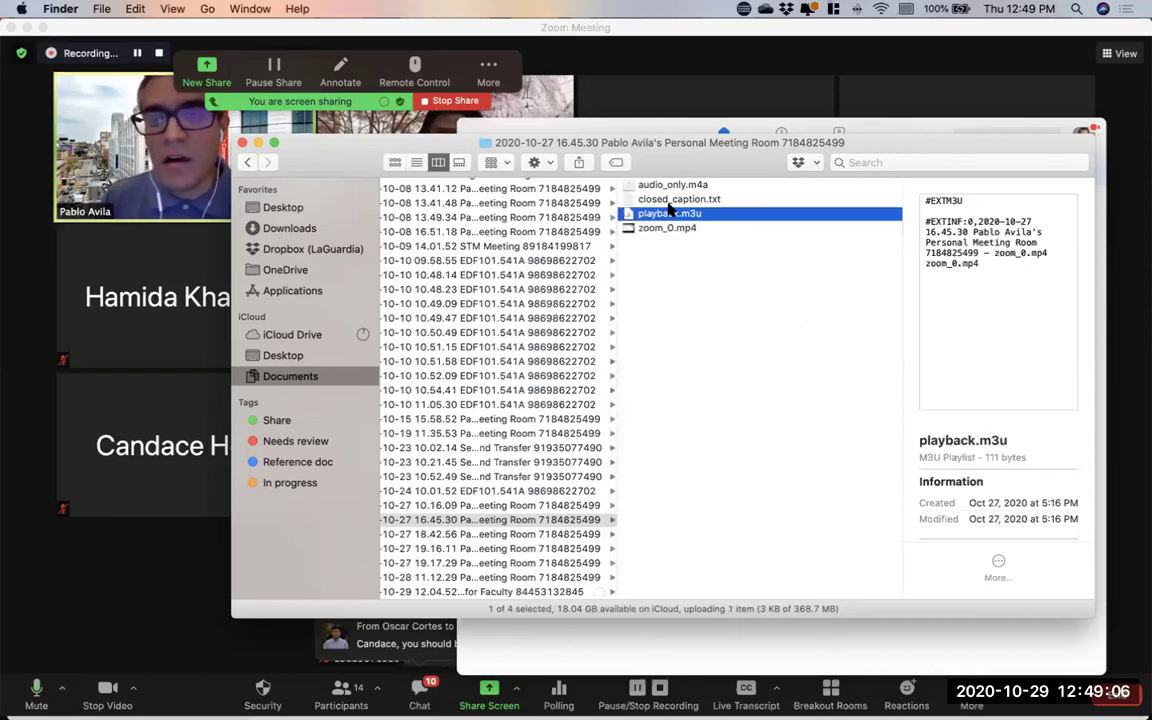
left_click(690, 186)
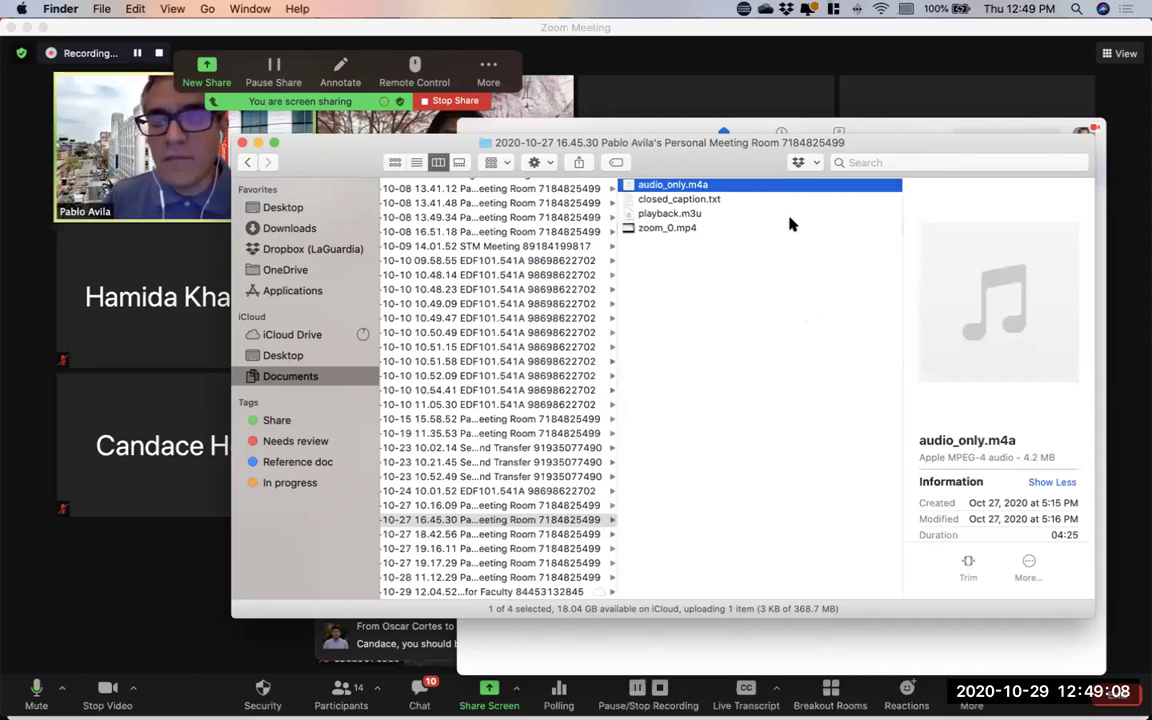
left_click(688, 200)
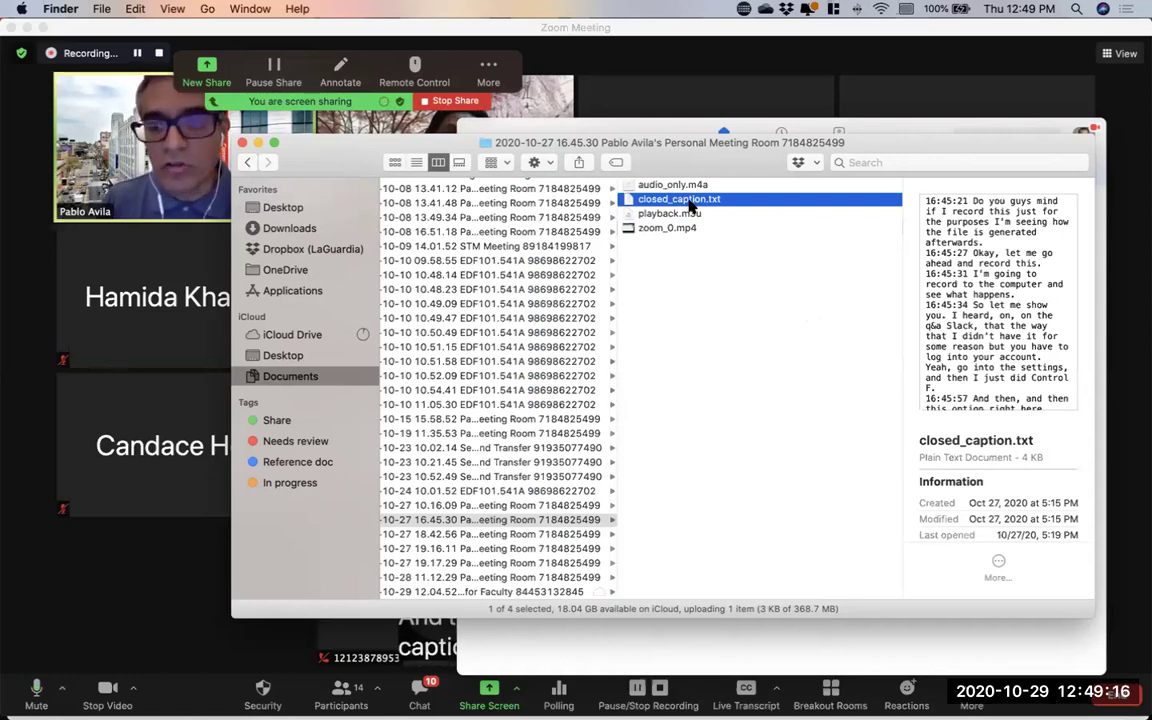
Open the closed_caption.txt transcript in TextEdit, close it, then show zoom_0.mp4 details
double_click(680, 199)
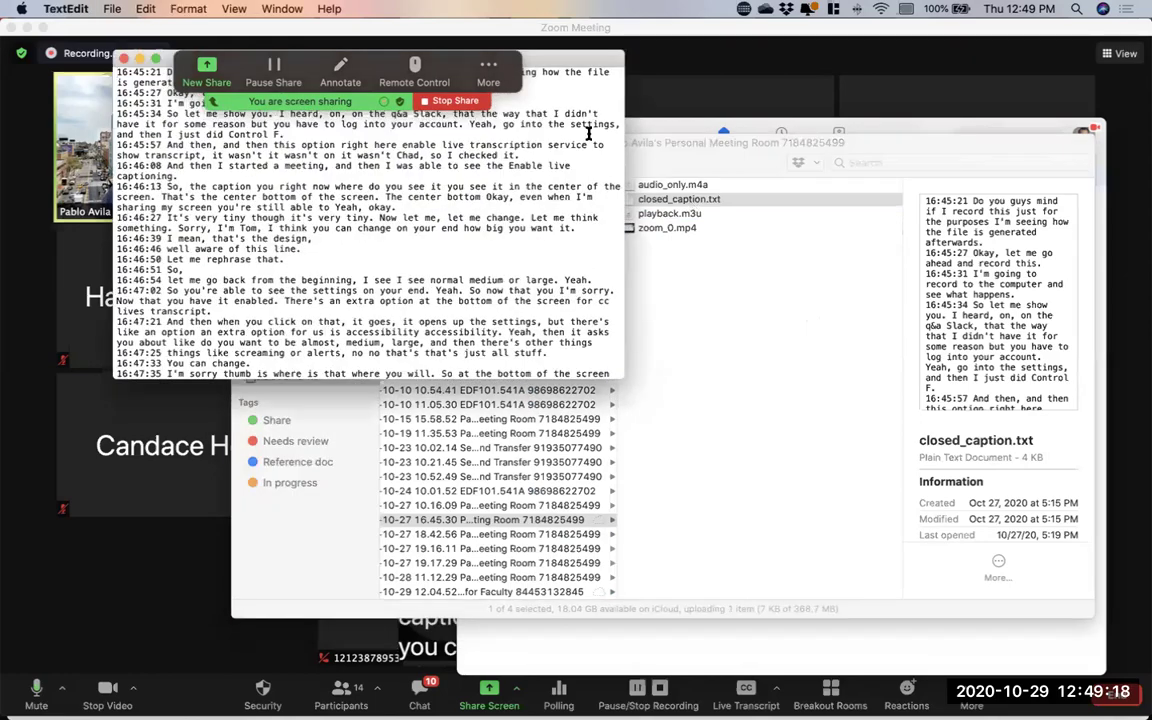
left_click_drag(582, 61, 1059, 232)
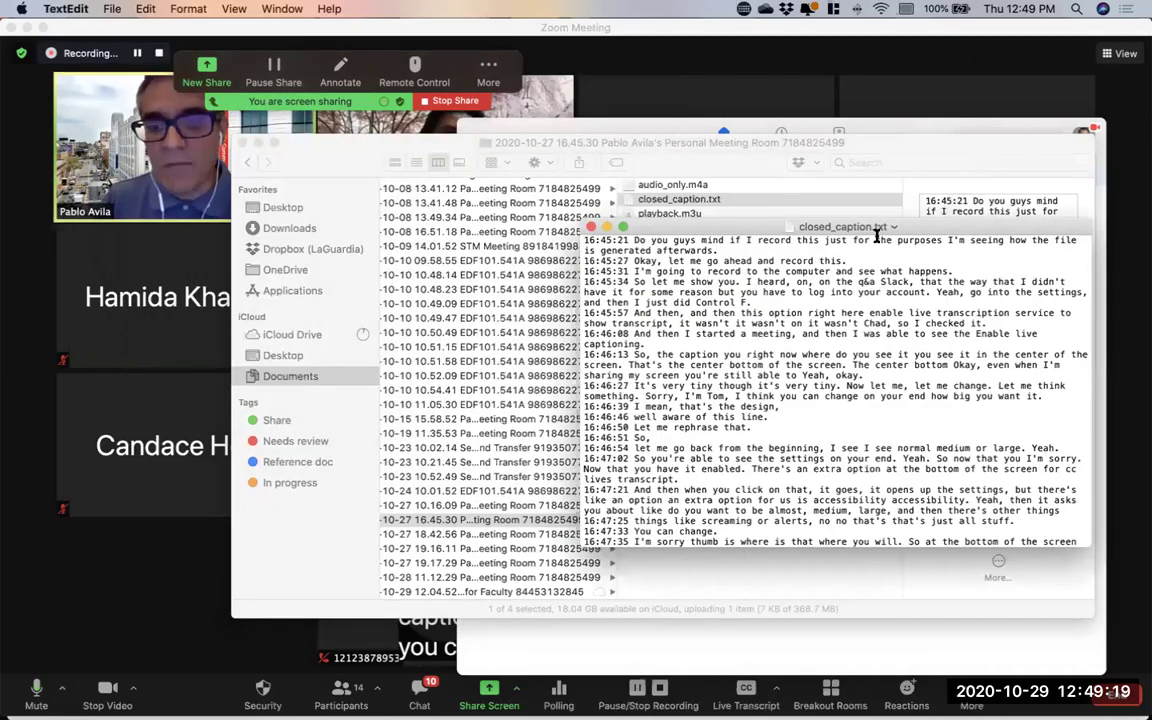
left_click(591, 227)
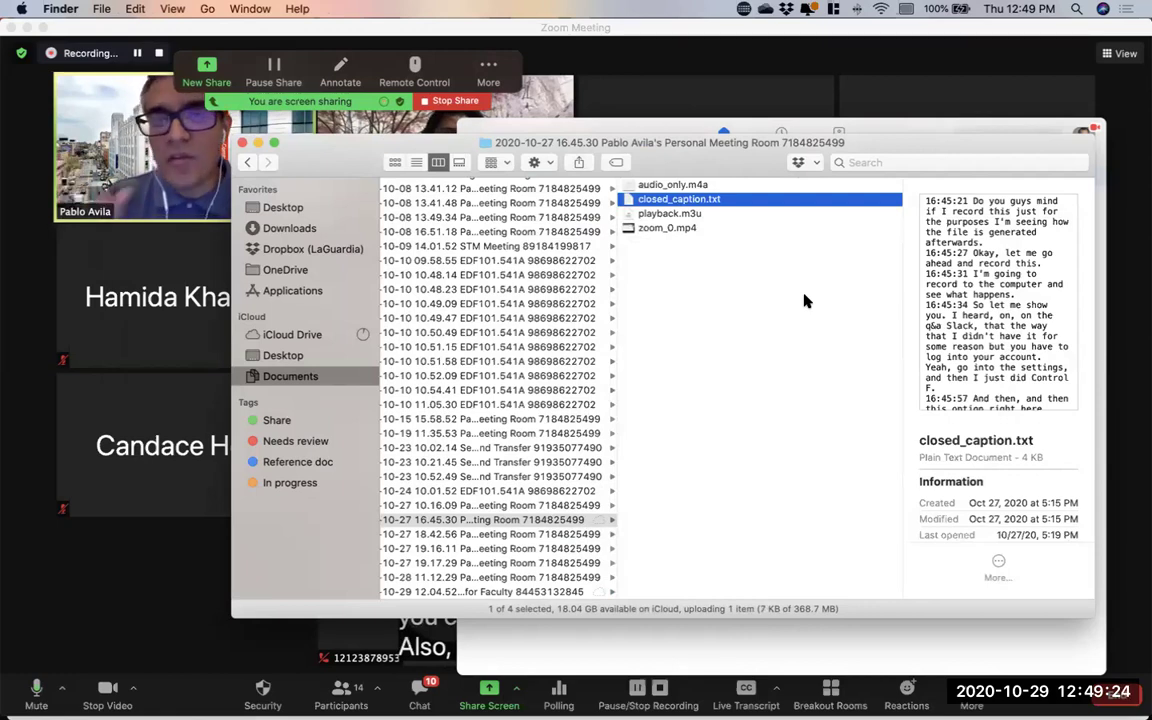
left_click(570, 519)
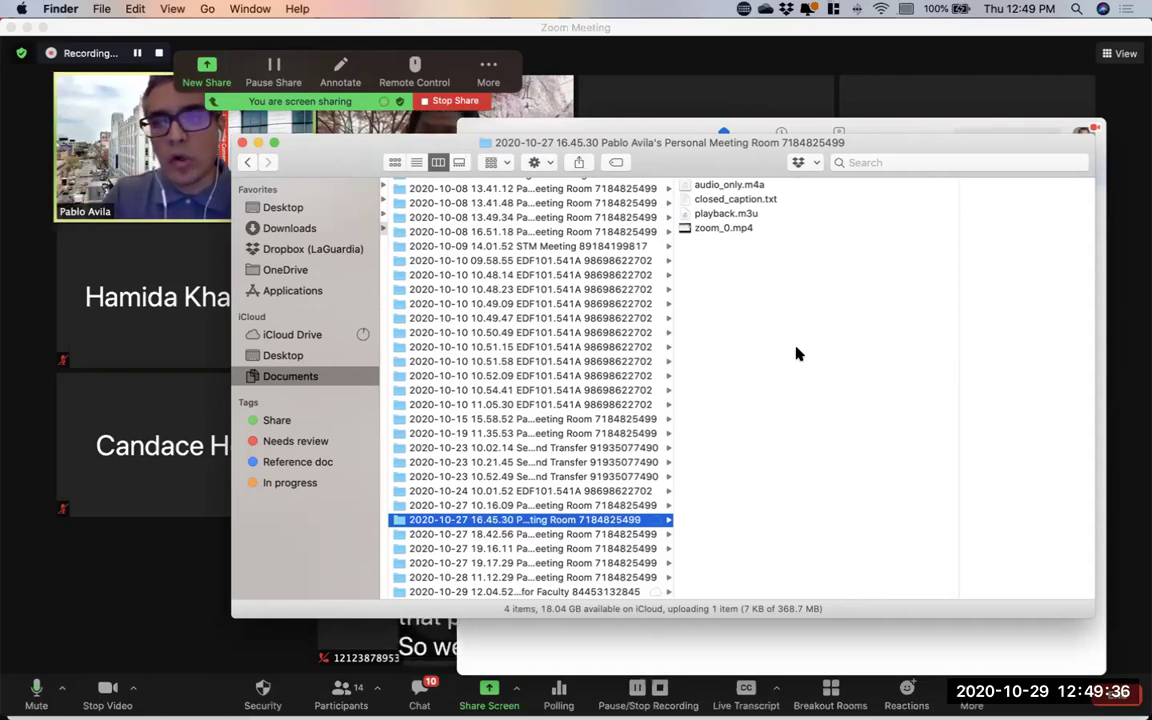
left_click(717, 229)
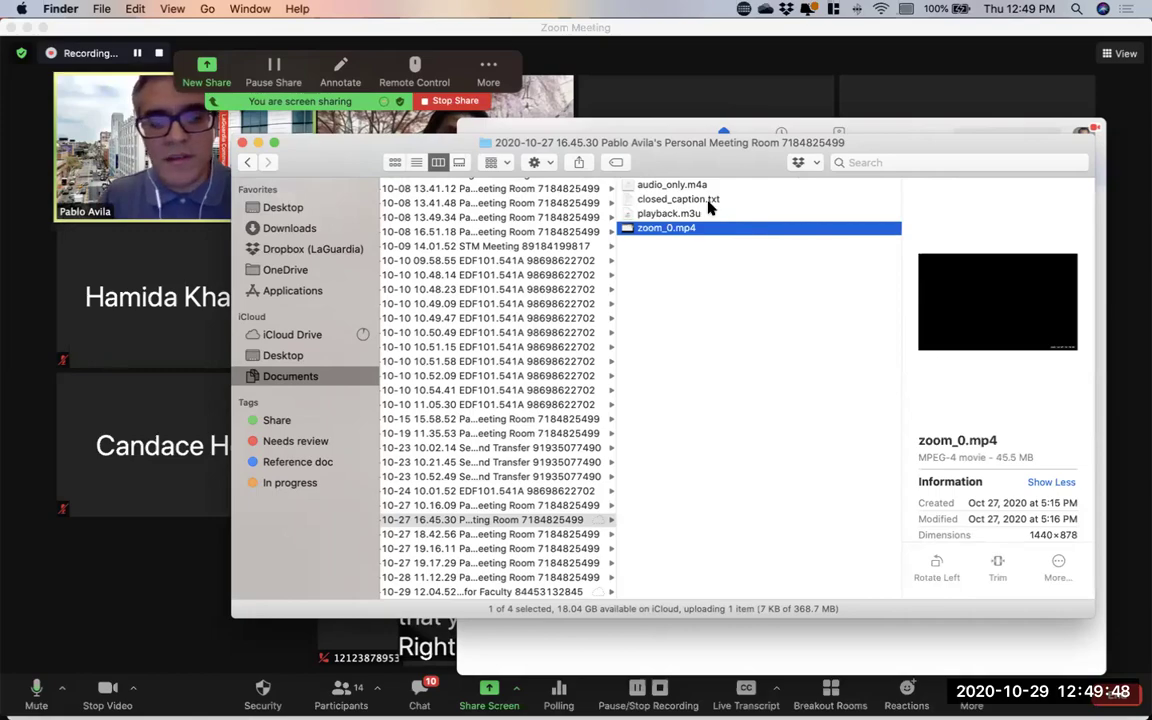
key("ctrl+Up")
Switch to Chrome's 'Dropbox – The City University' tab
left_click(399, 216)
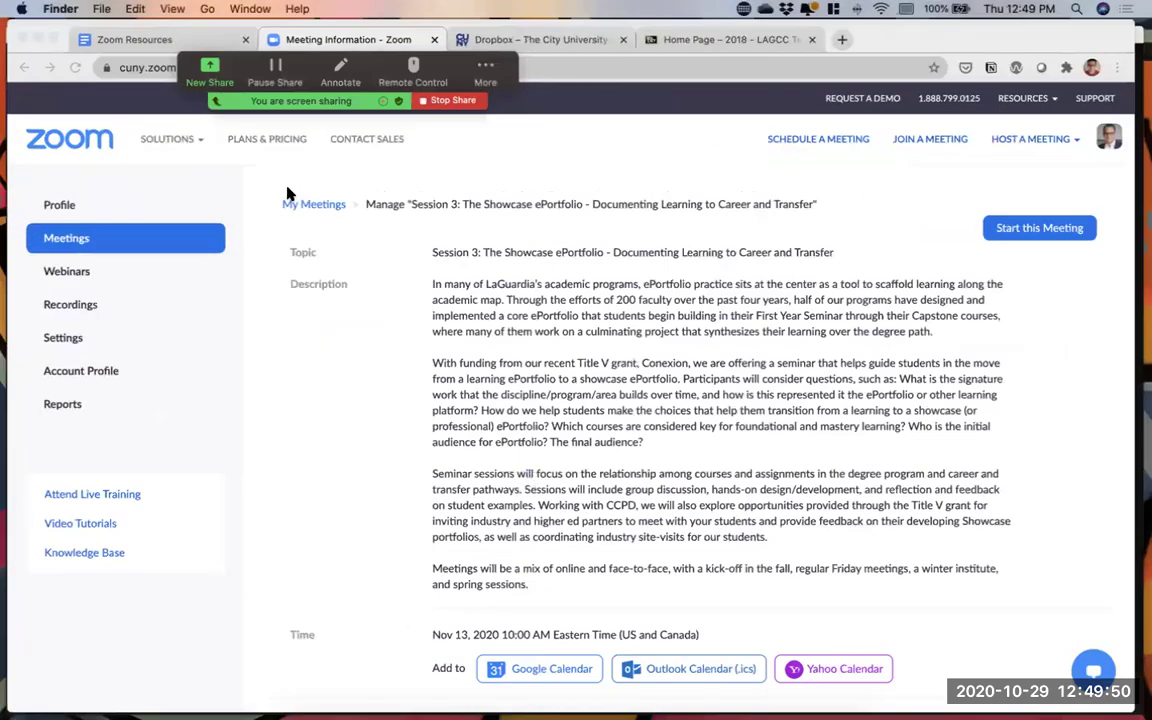
left_click(548, 40)
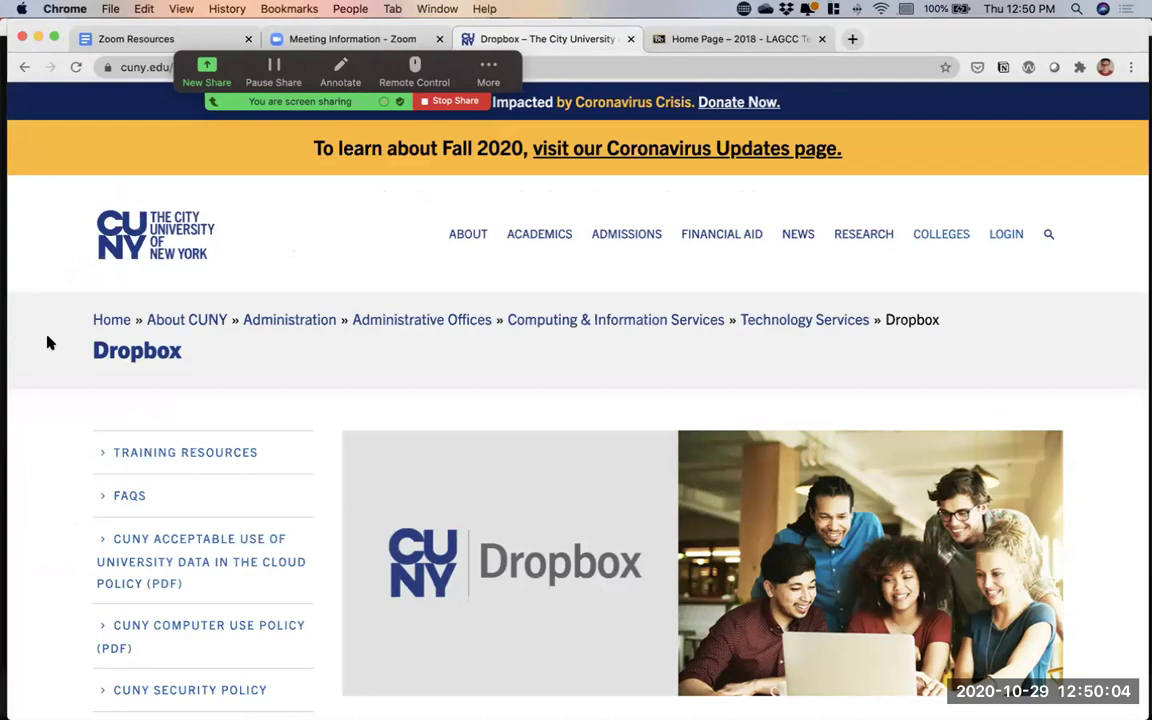
Move the Zoom share toolbar aside and copy the CUNY Dropbox page URL
left_click_drag(488, 72, 488, 135)
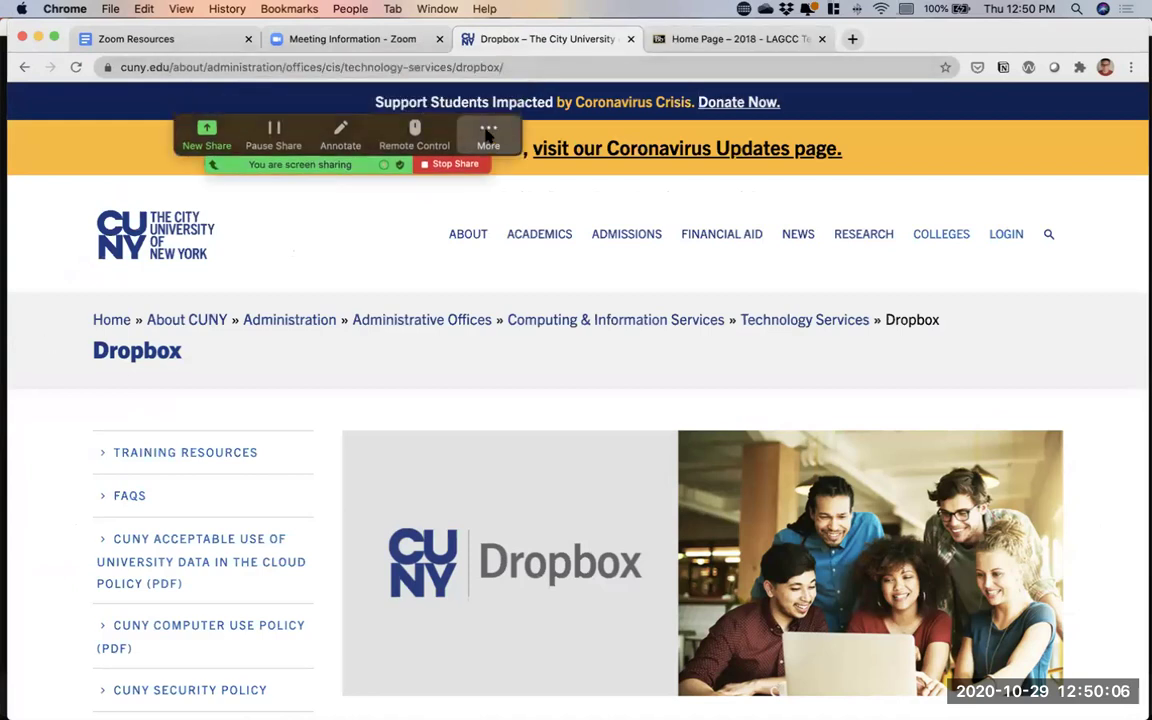
left_click(366, 67)
key("super+c")
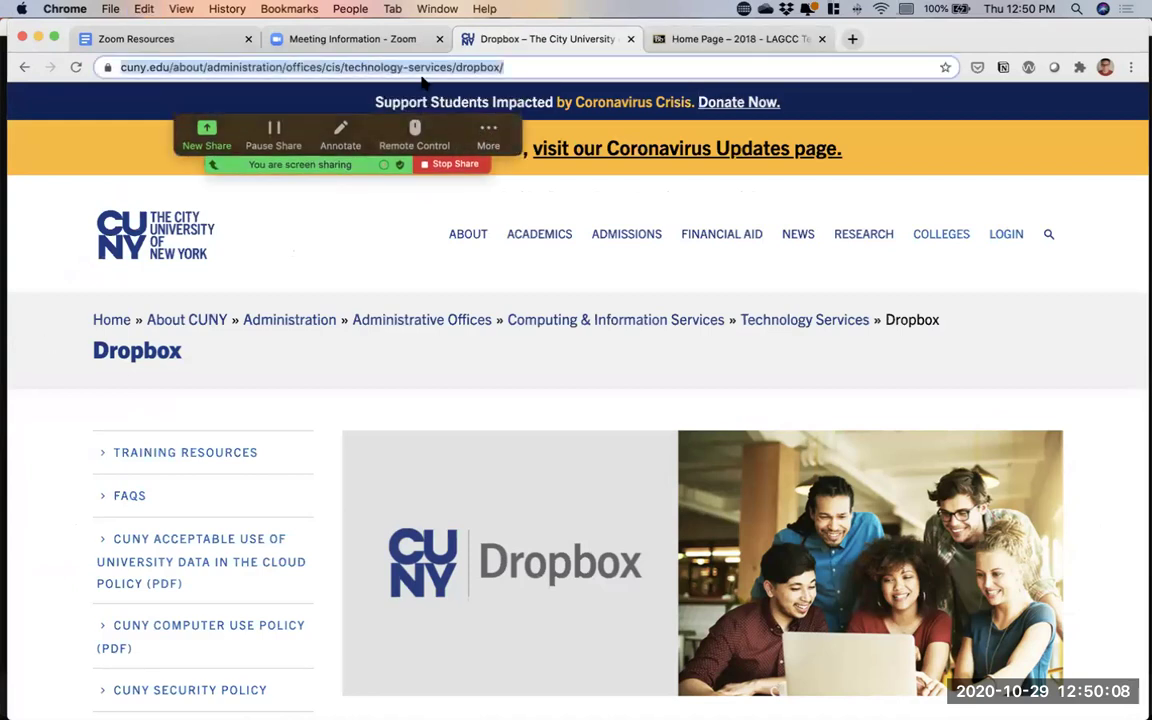
key("ctrl+Up")
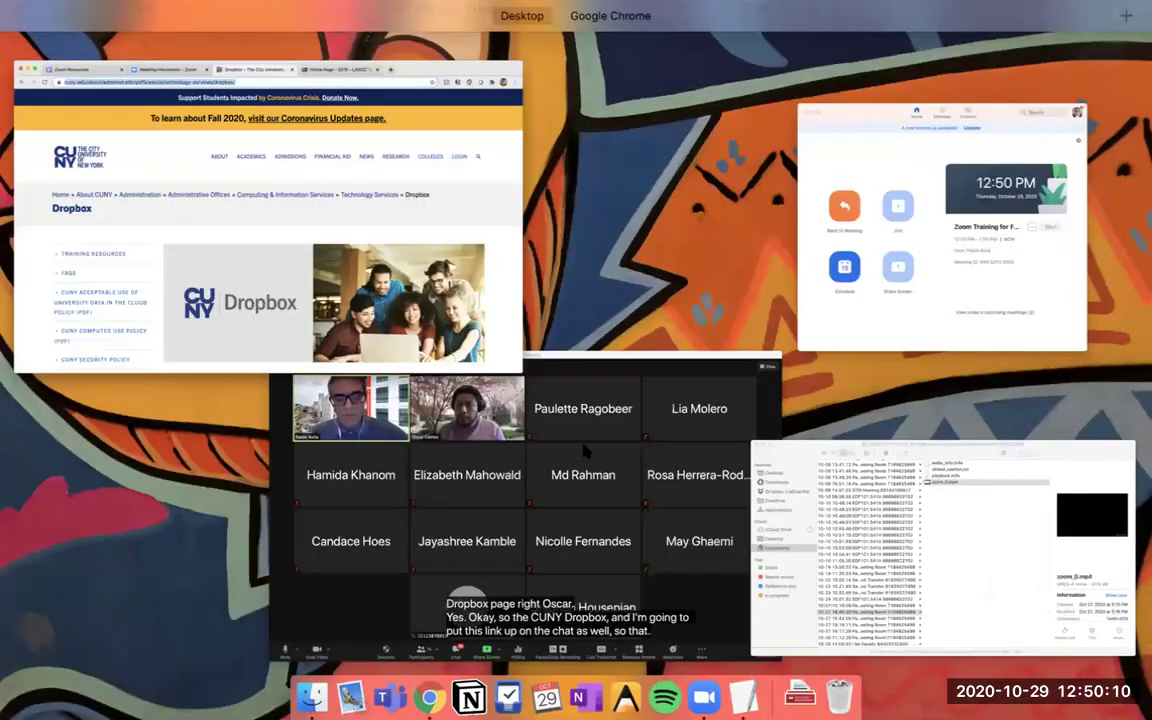
Paste and send the CUNY Dropbox link in the meeting chat, then return to Chrome
left_click(427, 692)
left_click(421, 690)
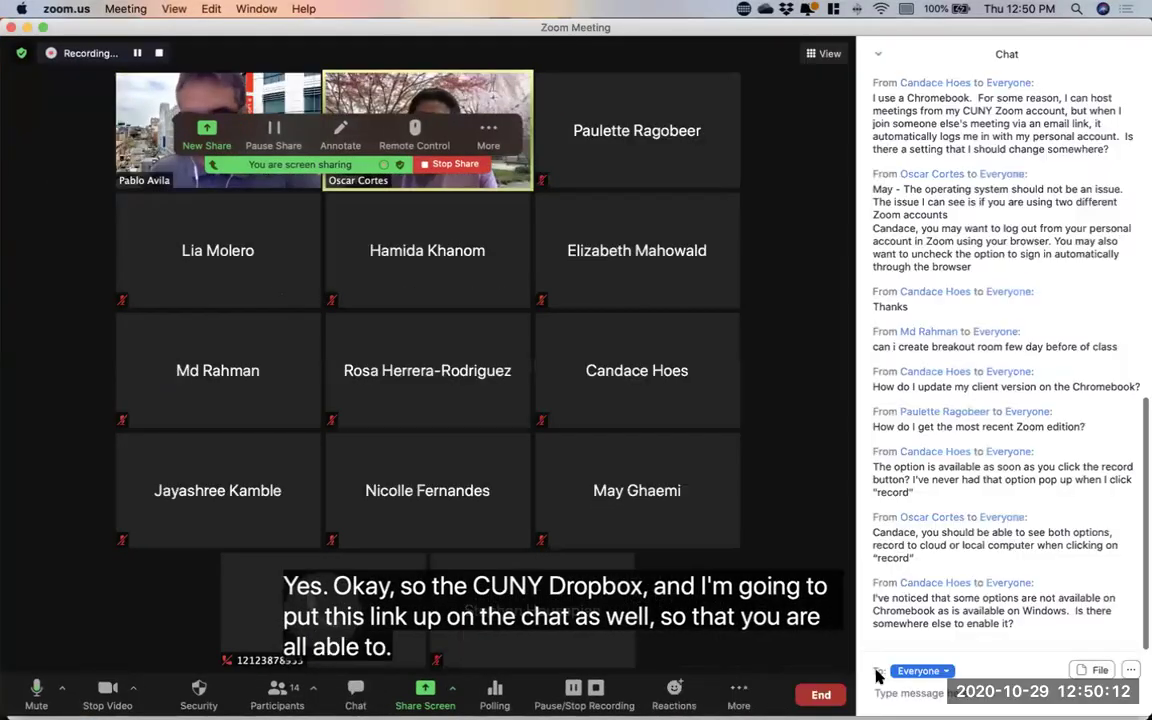
key("super+v")
key("Return")
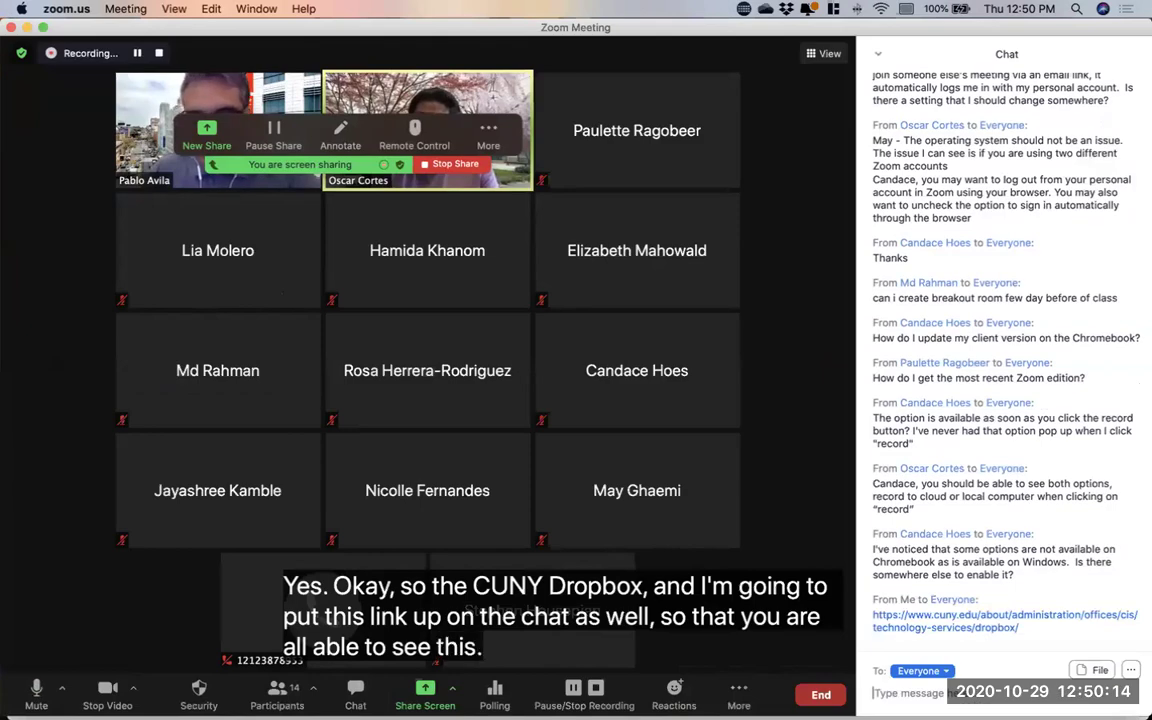
key("ctrl+Up")
left_click(266, 167)
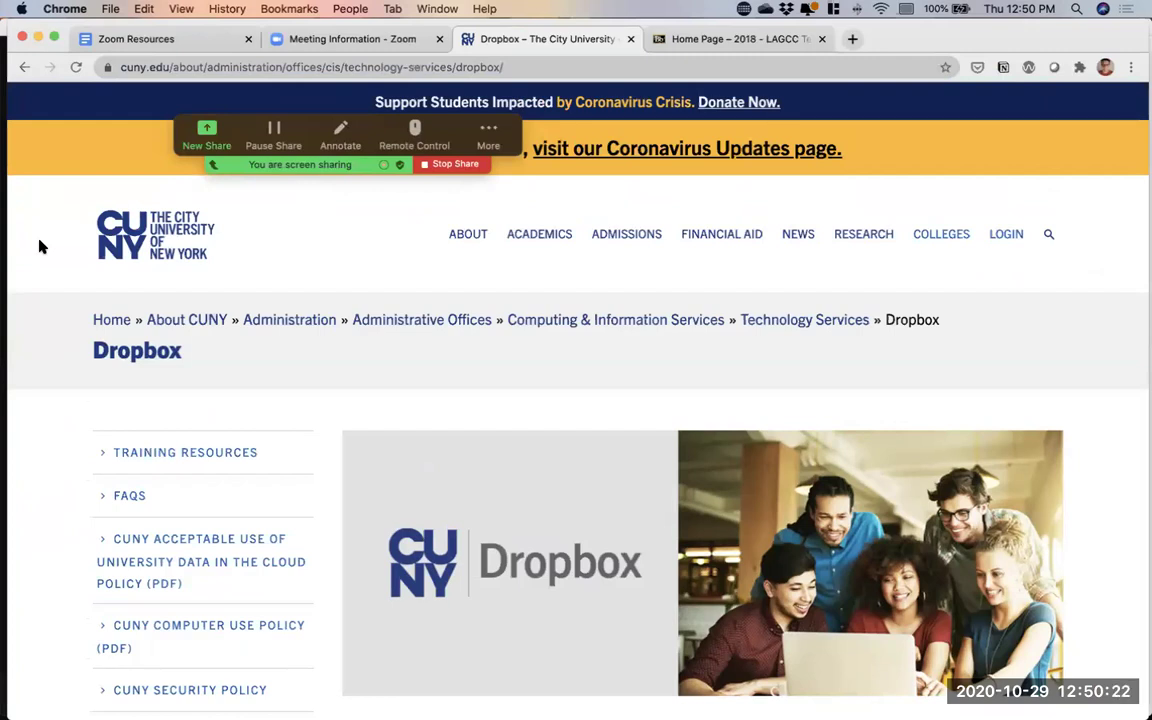
Go to the CUNY Dropbox sign-in and submit your CUNY username and password
scroll(40, 246, "down", 5)
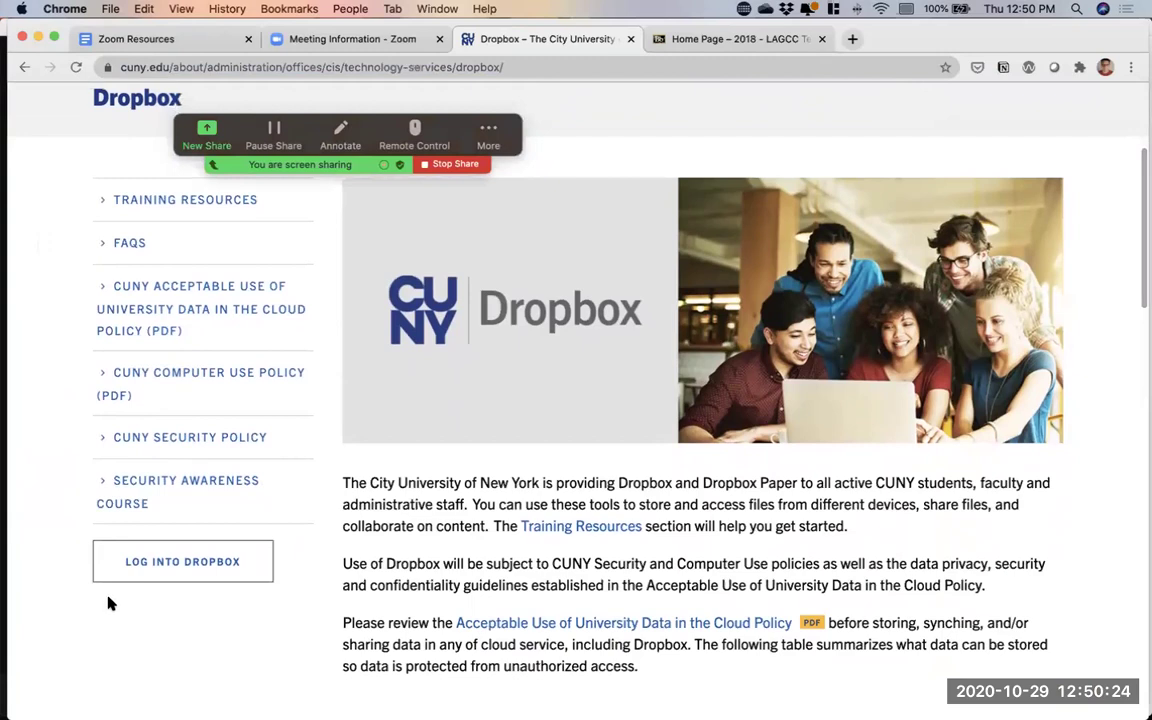
left_click(149, 565)
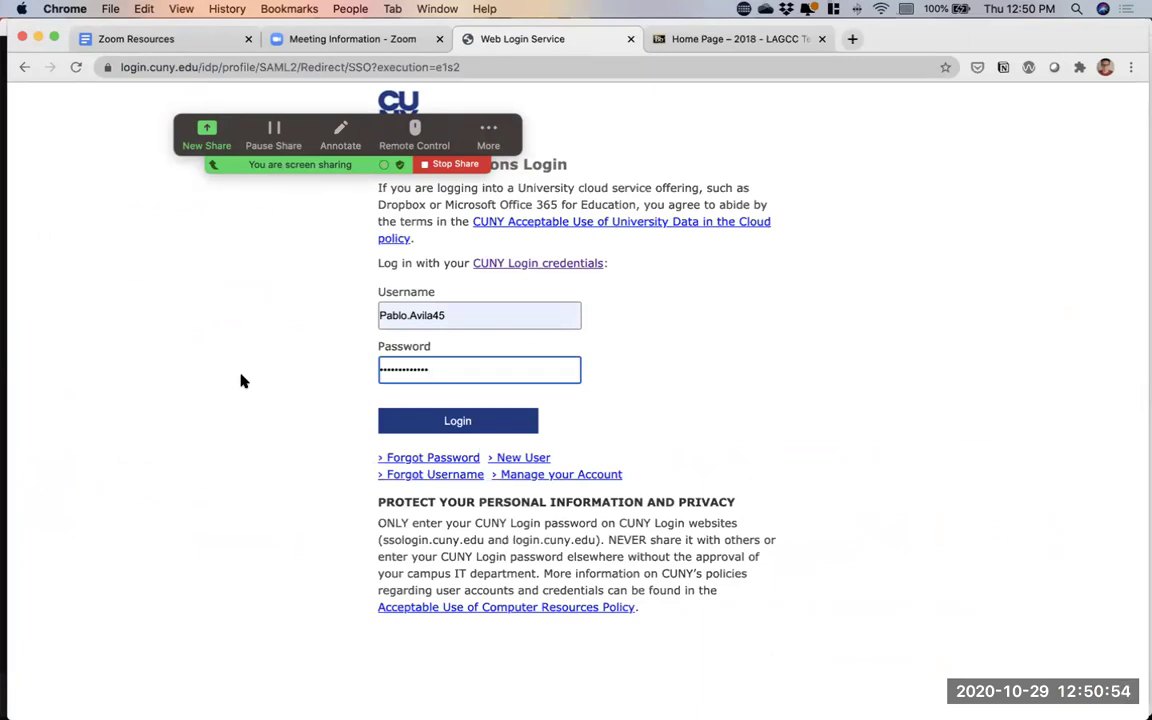
key("Return")
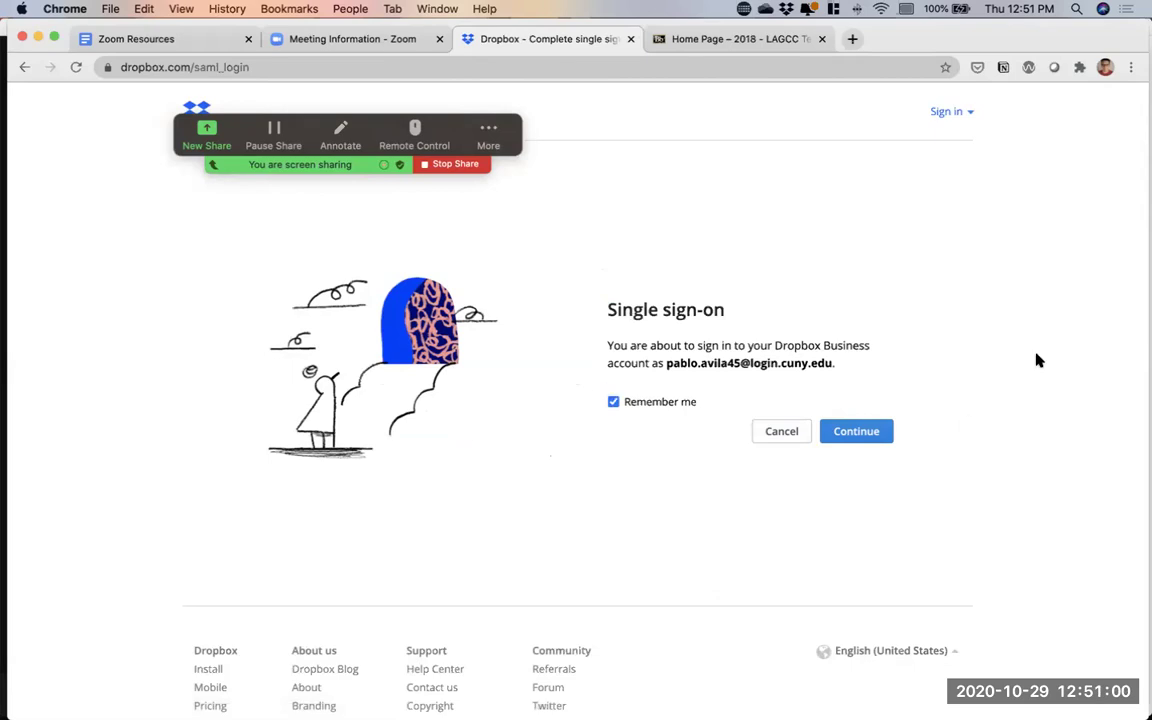
Continue the Dropbox single sign-on and show All files for the LaGuardia team account
left_click(851, 436)
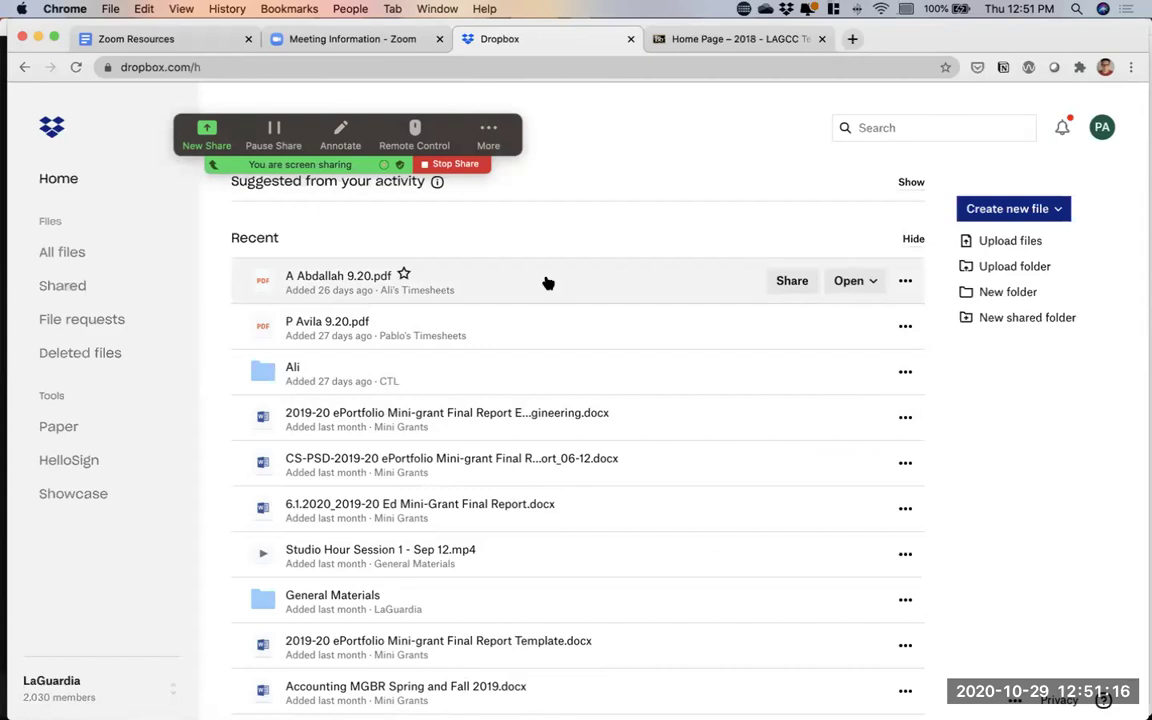
left_click(50, 250)
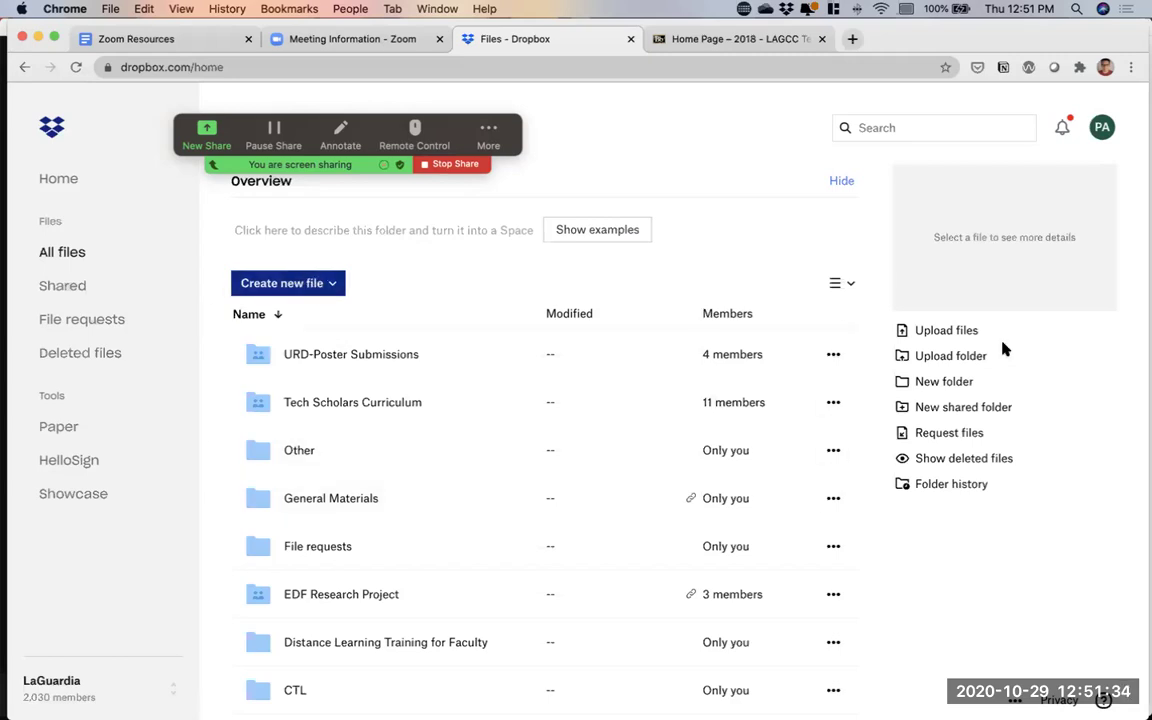
Create a Dropbox folder named 'Course Videos ENG101' accessible only to you
left_click(944, 384)
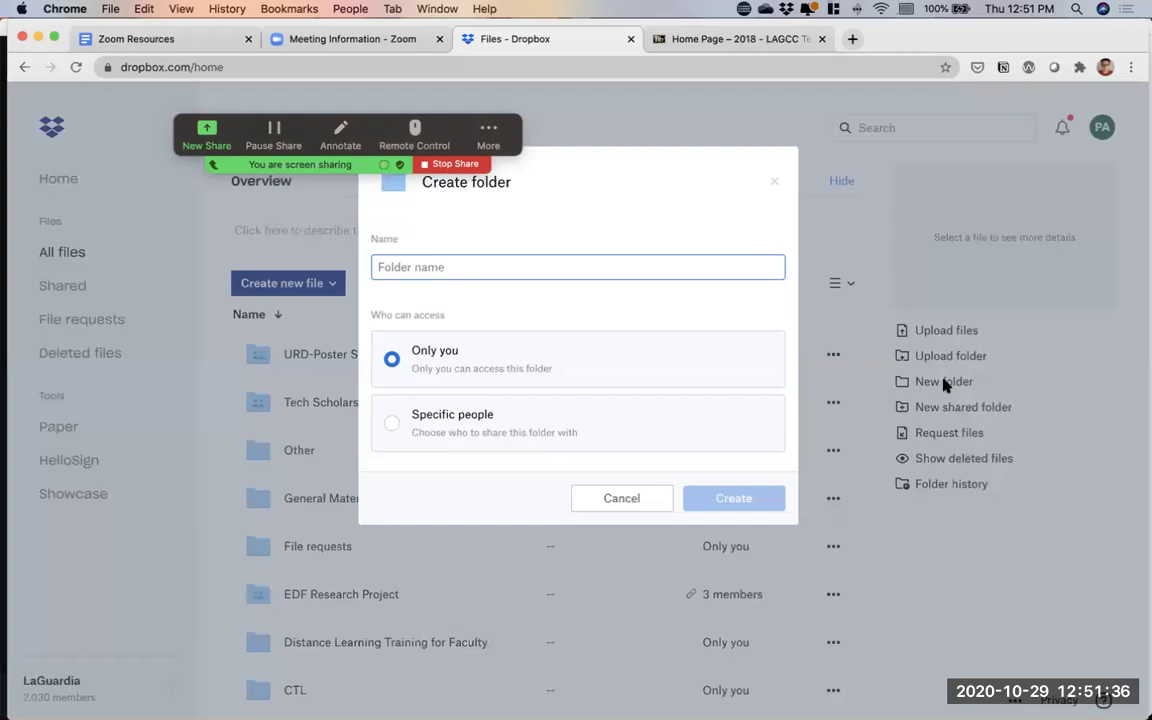
type("Course Videos")
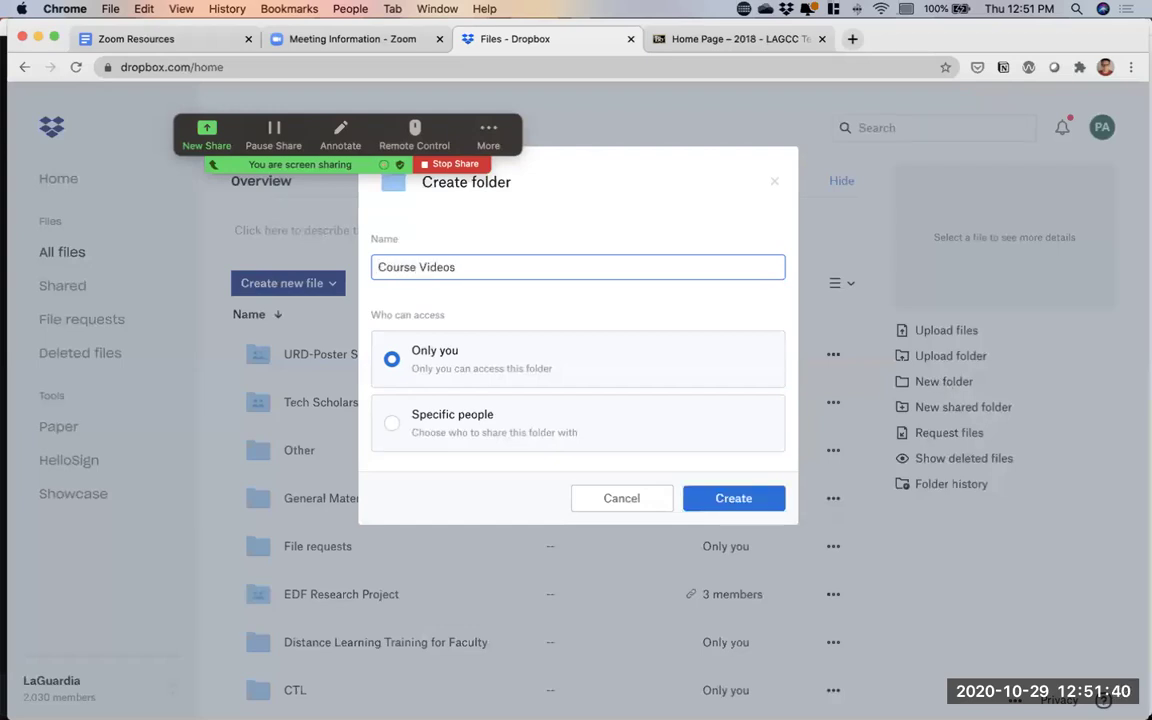
type(" e")
key("BackSpace")
type("ENG101")
left_click(735, 504)
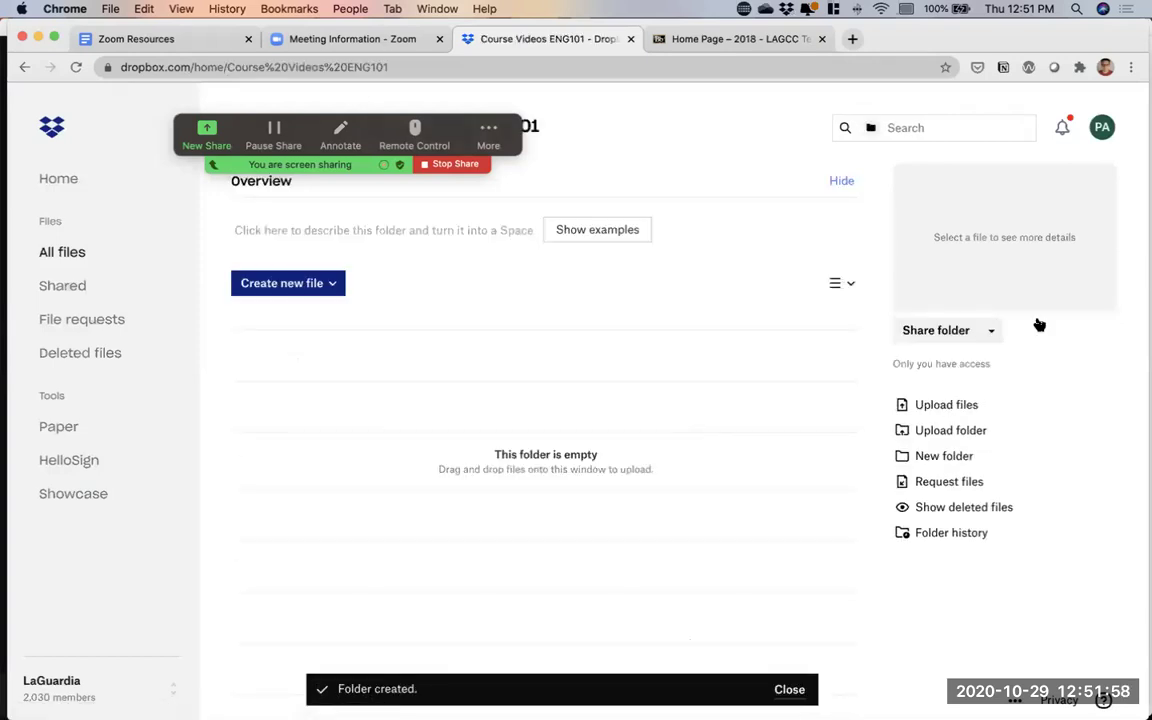
Bring Finder beside Chrome and drop zoom_0.mp4 into the Course Videos ENG101 folder
left_click_drag(1144, 265, 1029, 261)
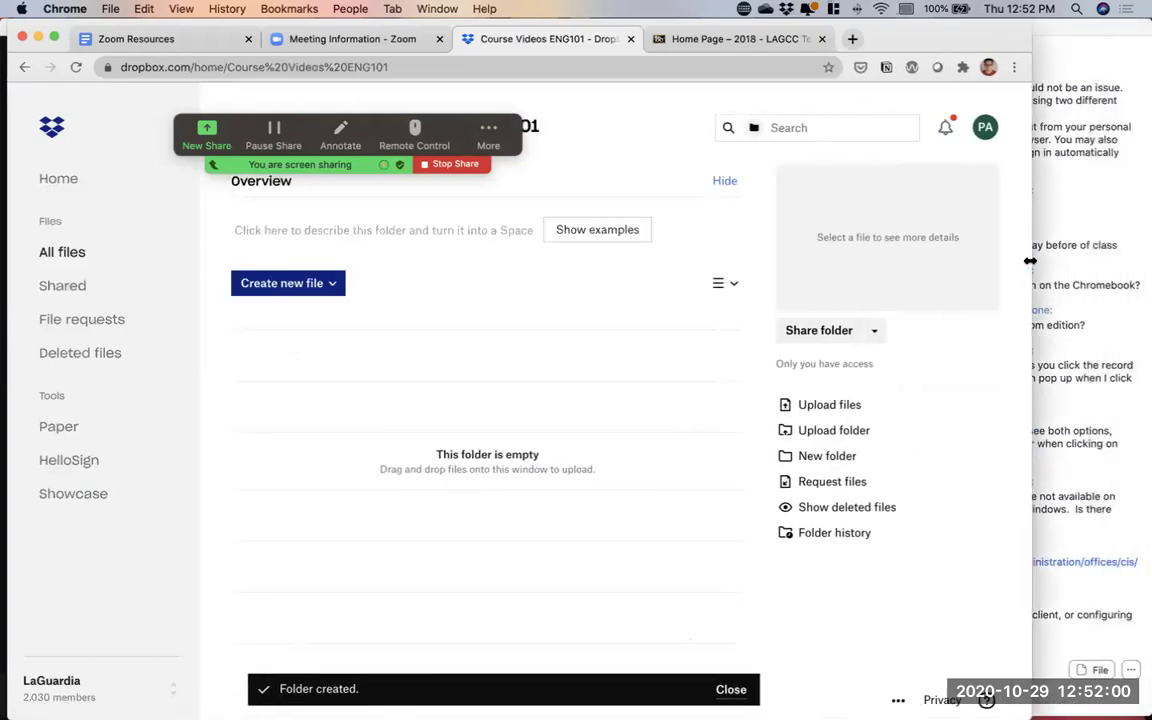
key("ctrl+Up")
left_click(663, 550)
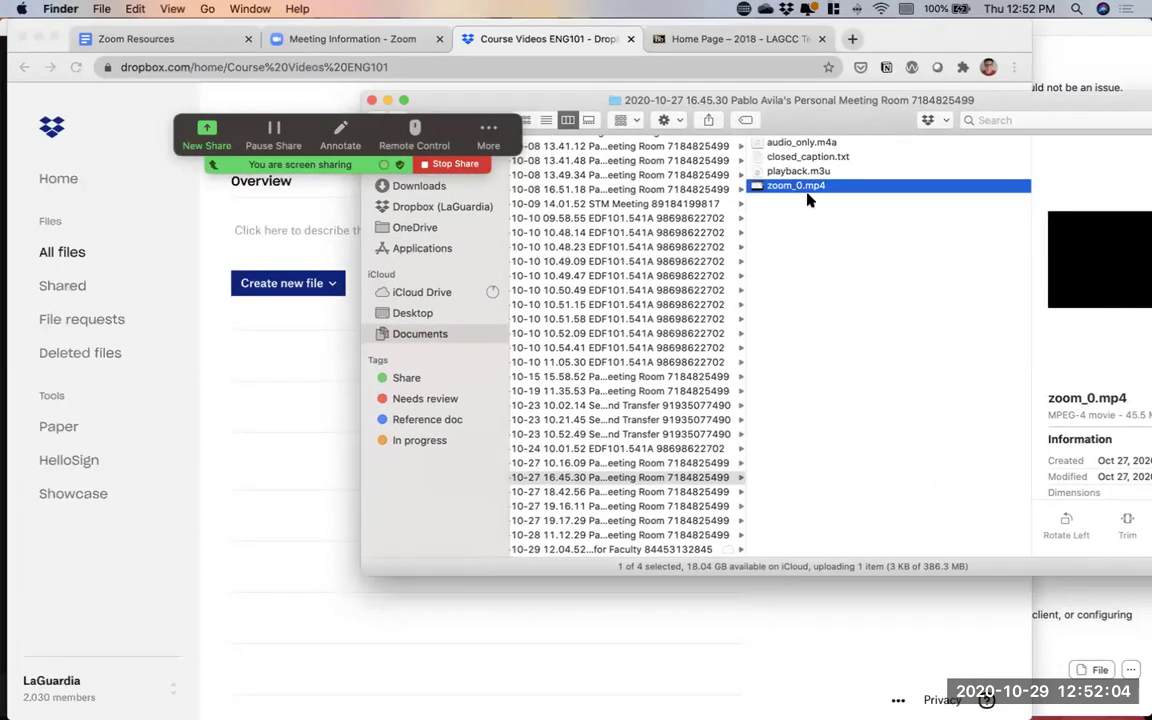
left_click_drag(800, 188, 273, 500)
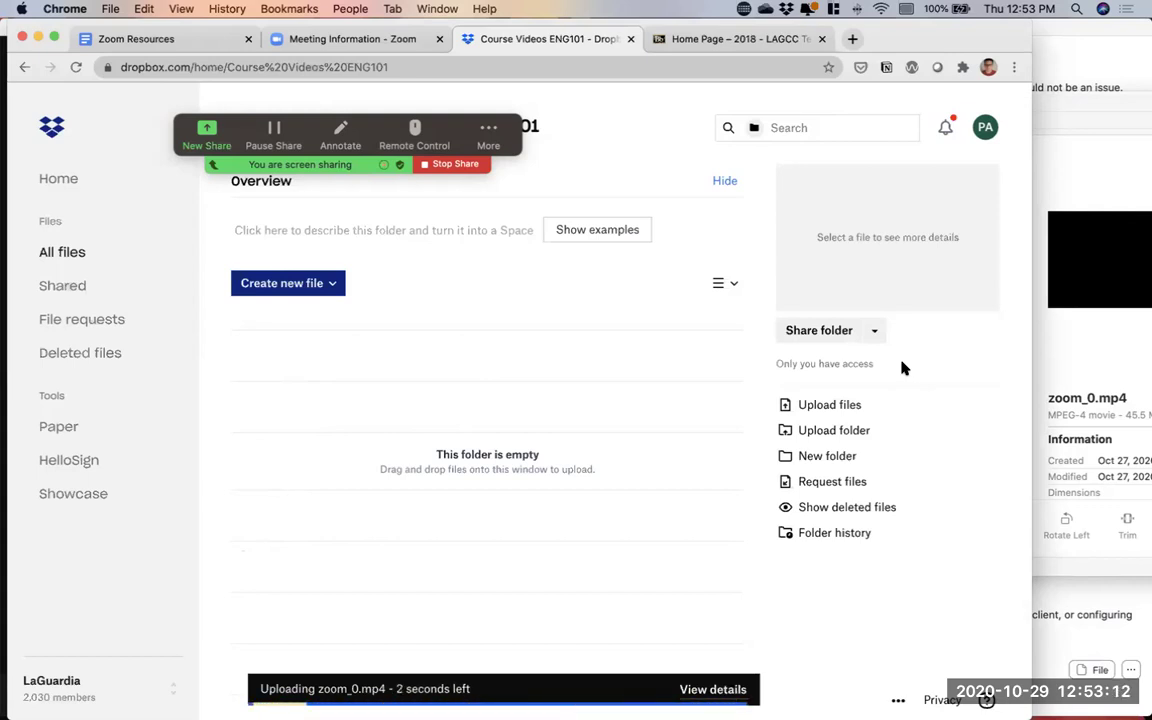
Share zoom_0.mp4 by creating a view link, and bring up its link settings
left_click(818, 332)
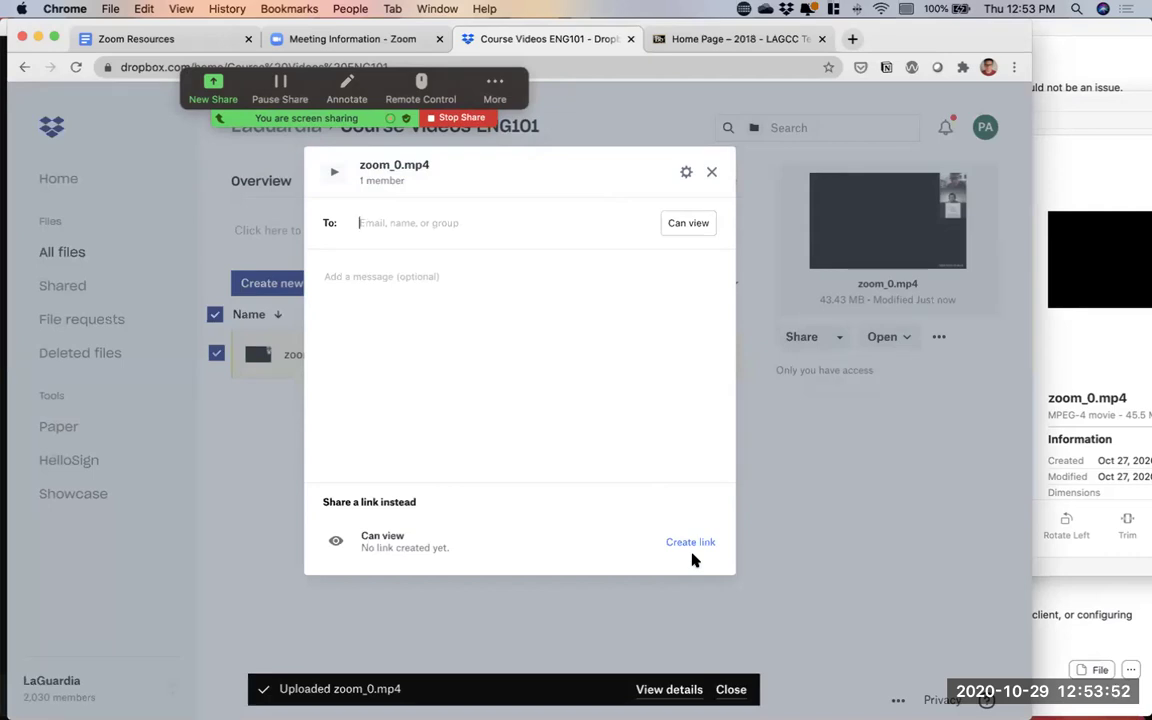
left_click(689, 543)
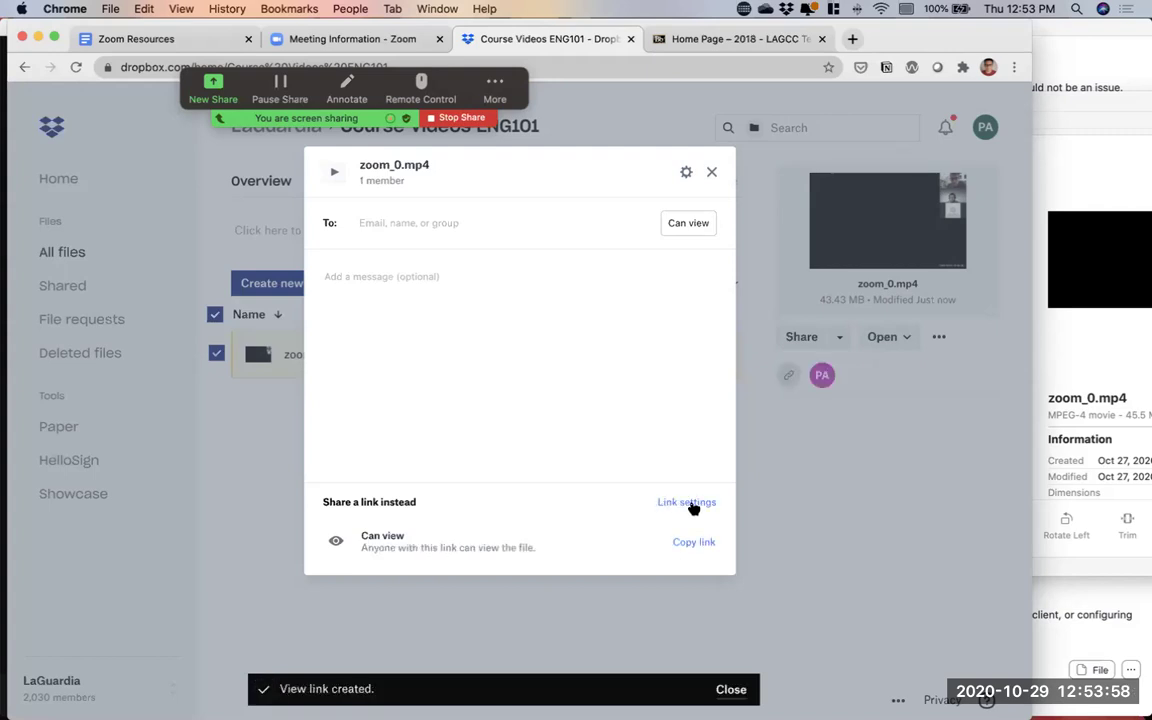
left_click(690, 503)
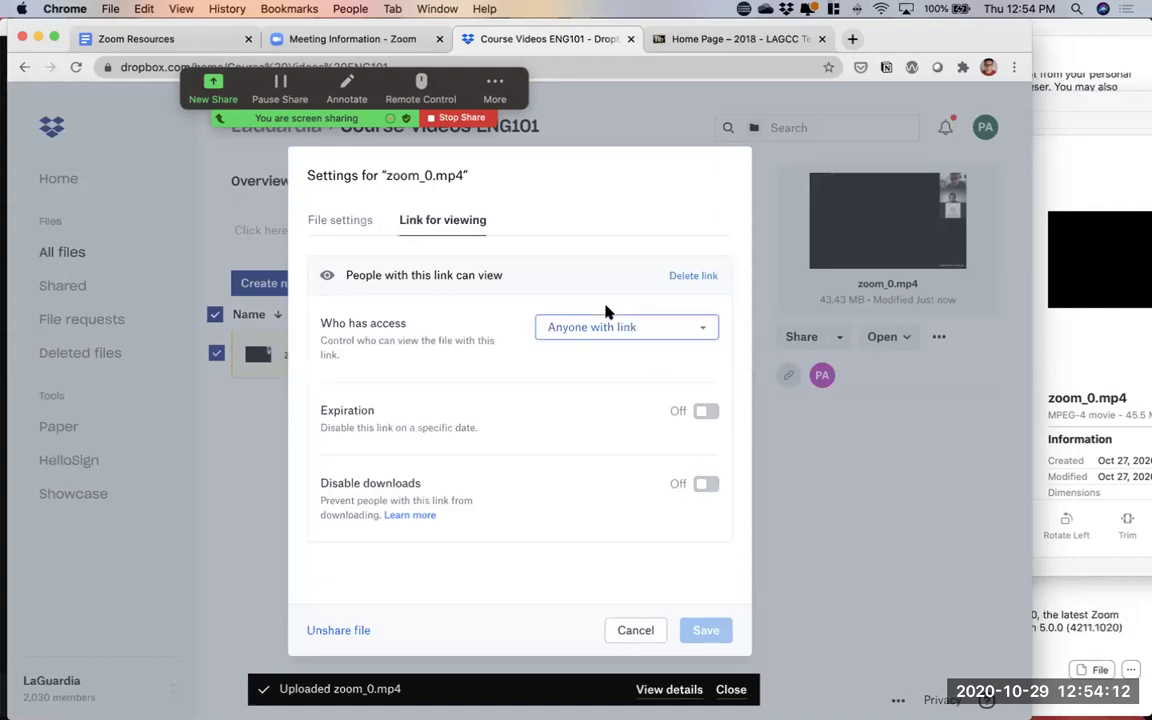
Keep the link open to anyone with it and set it to expire on 12/12/2020
left_click(702, 330)
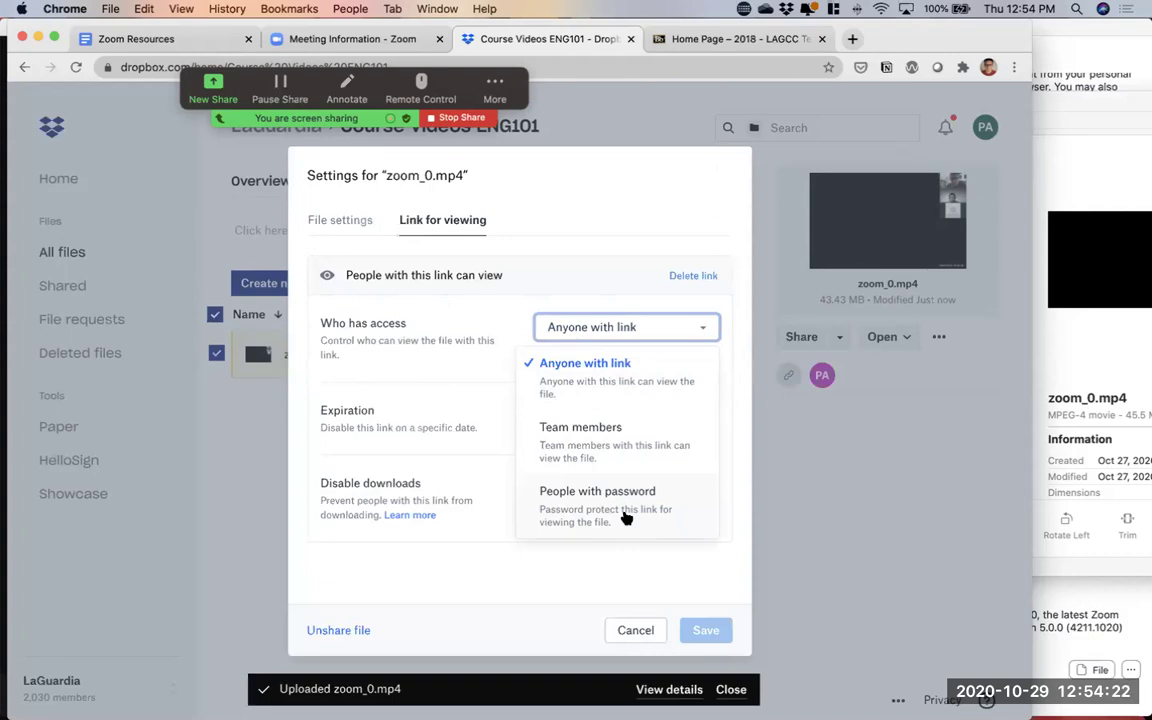
left_click(572, 363)
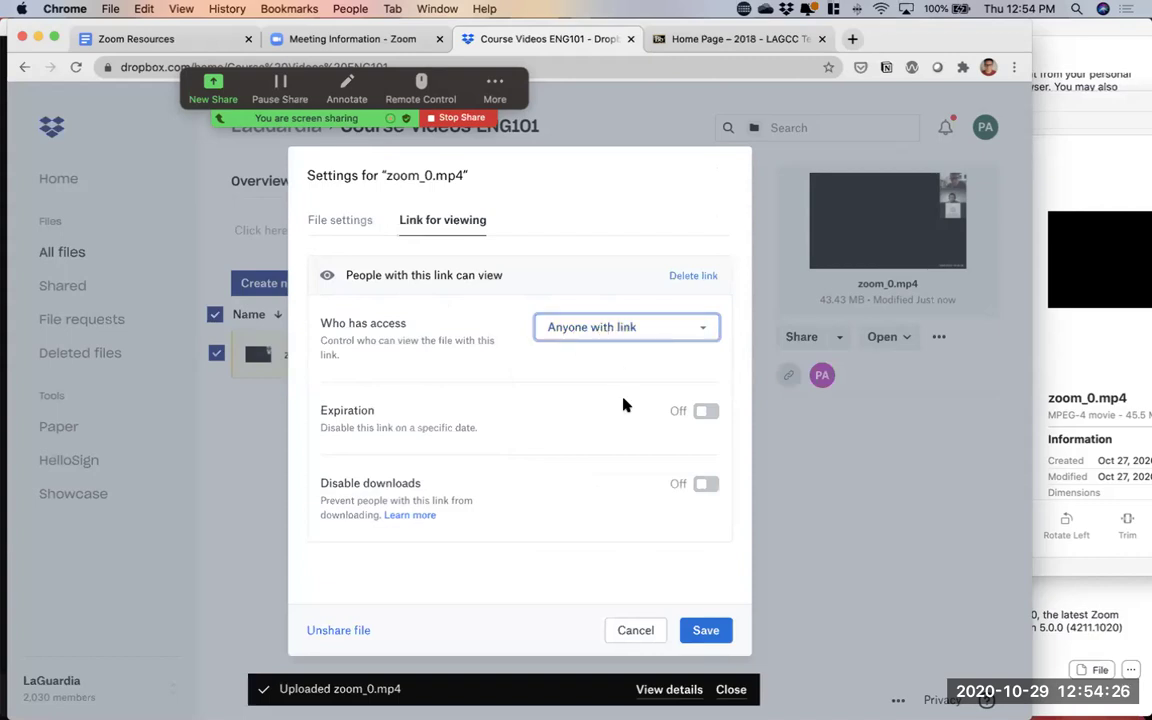
left_click(707, 414)
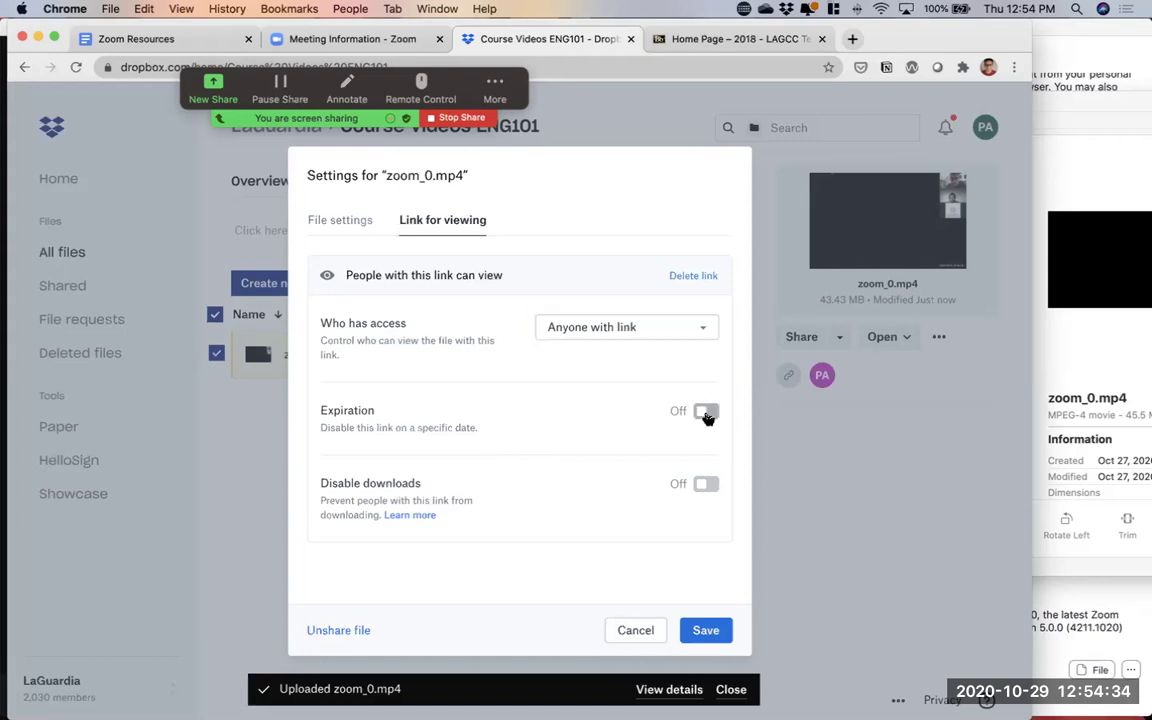
left_click(704, 443)
left_click(703, 481)
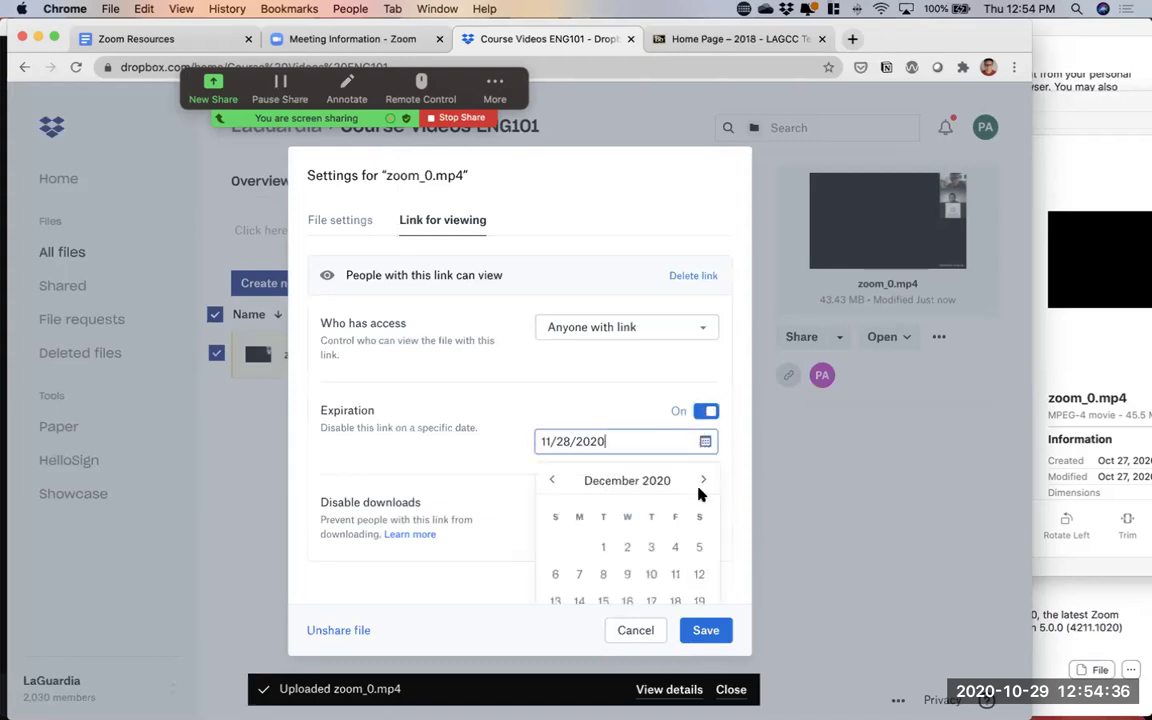
left_click(699, 575)
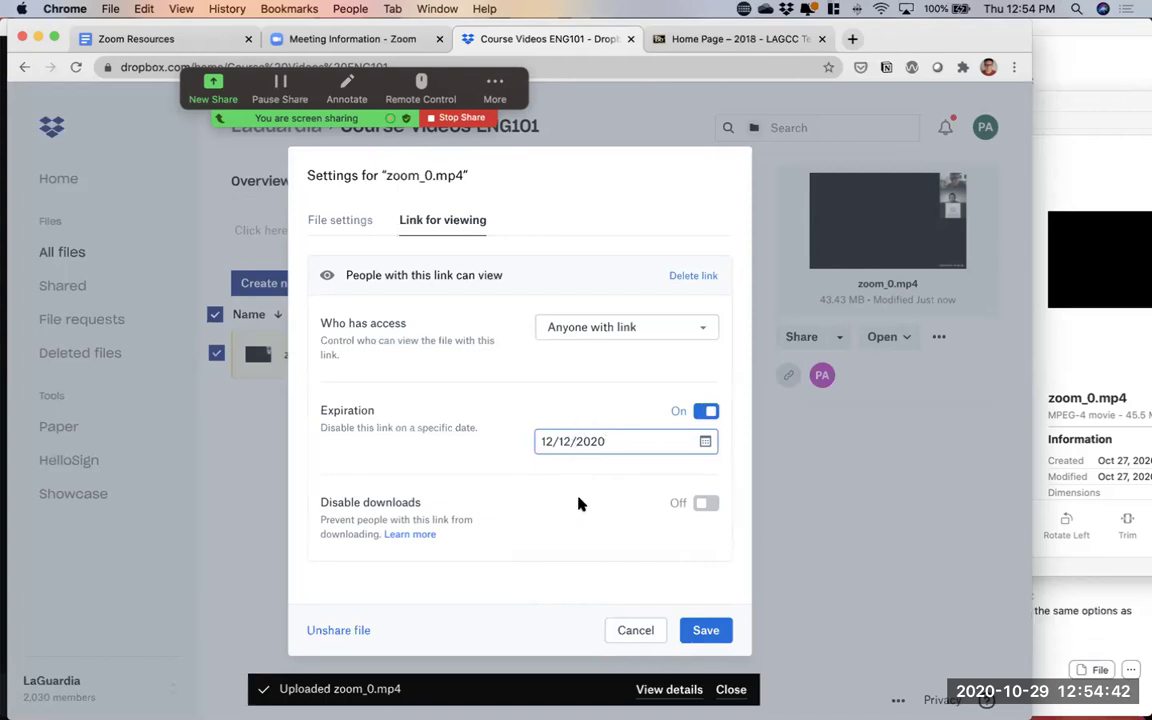
Disable downloads, save the link settings, and copy the view link
left_click(703, 504)
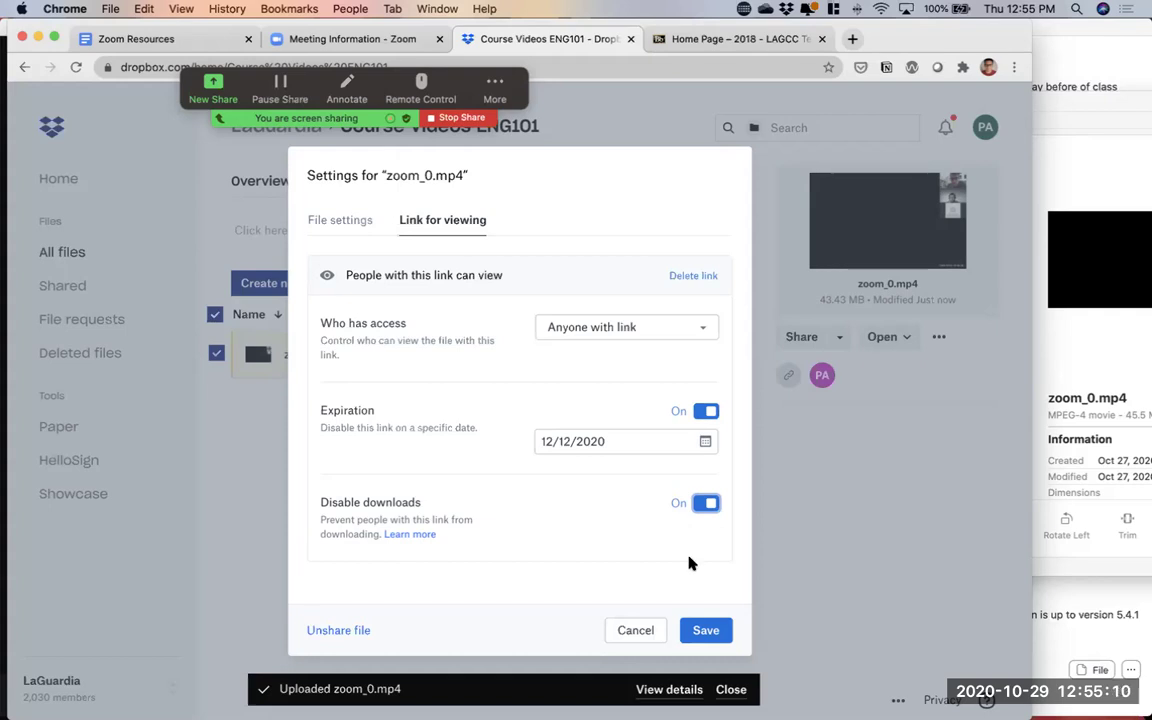
left_click(700, 630)
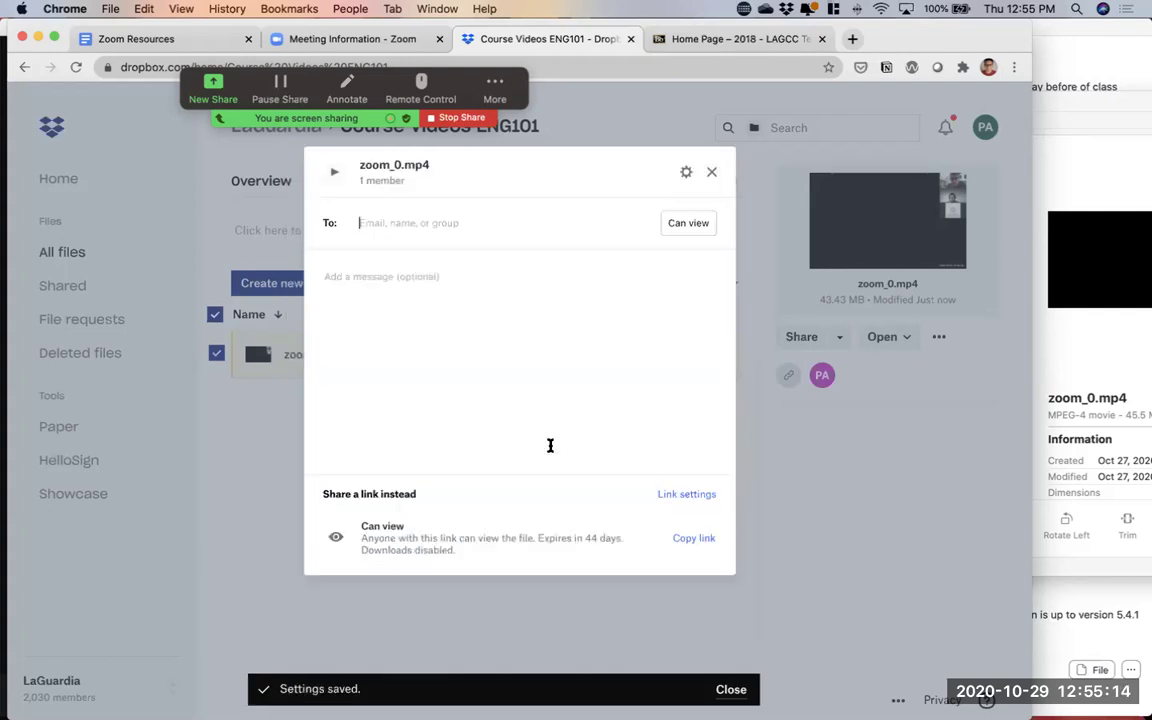
left_click(694, 538)
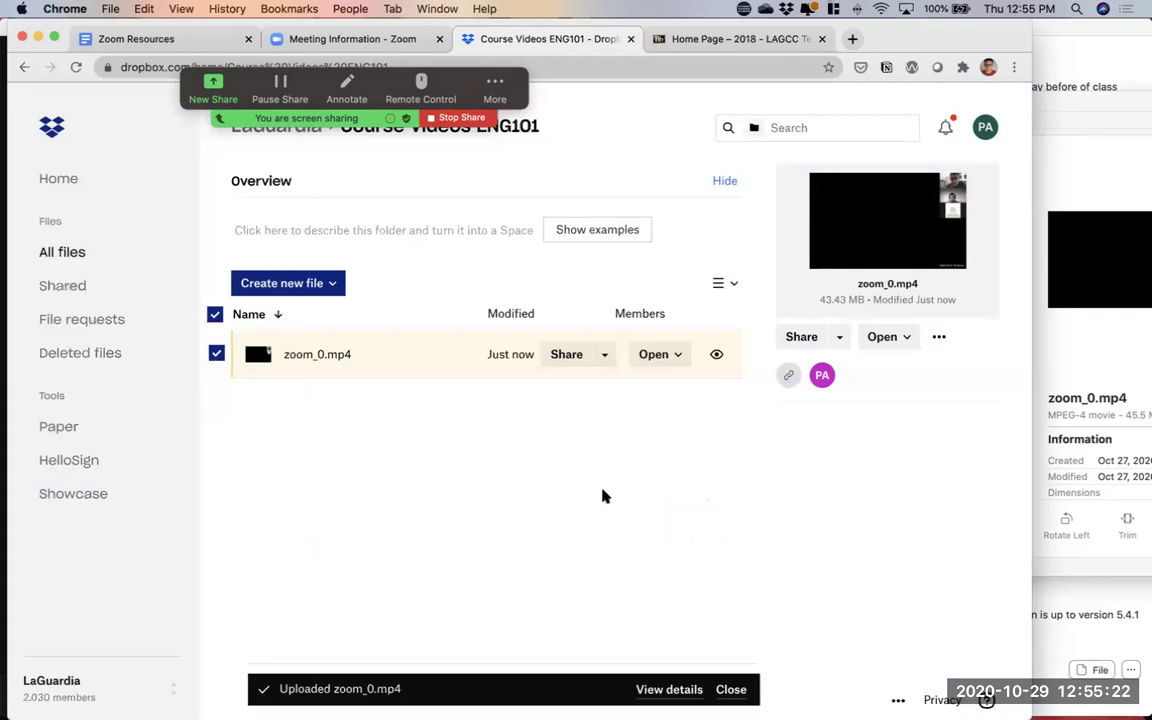
left_click(679, 45)
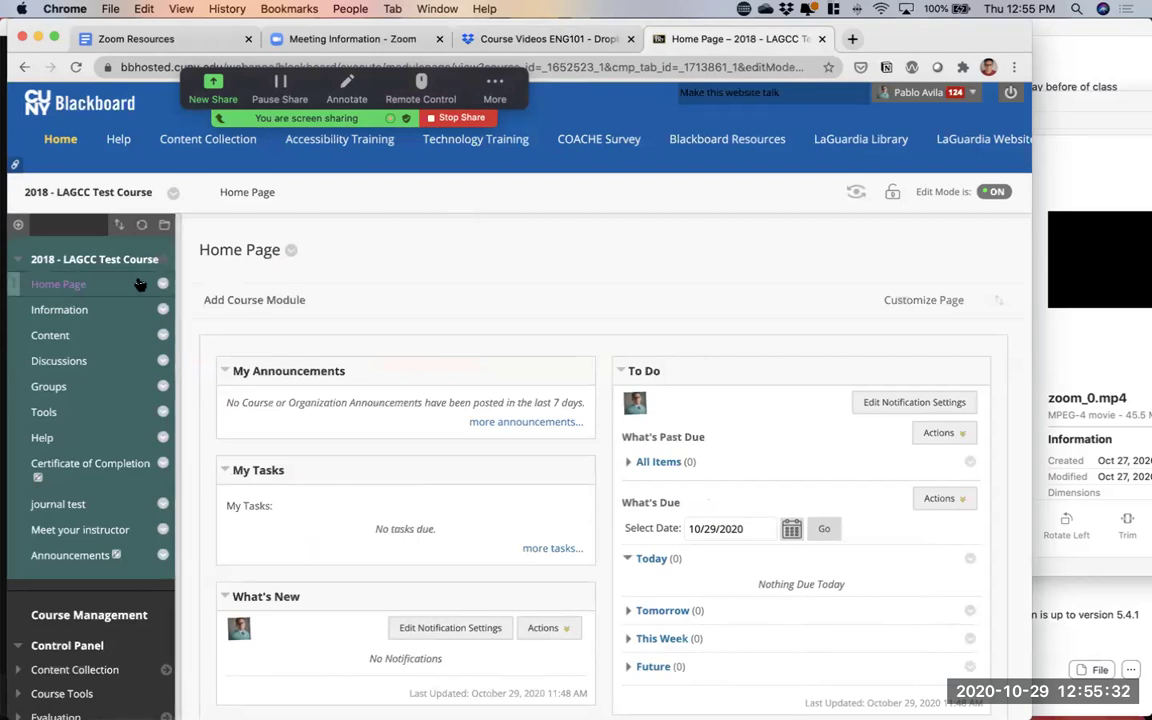
Add a web link to the course menu and name it 'Class Recordings'
left_click(18, 225)
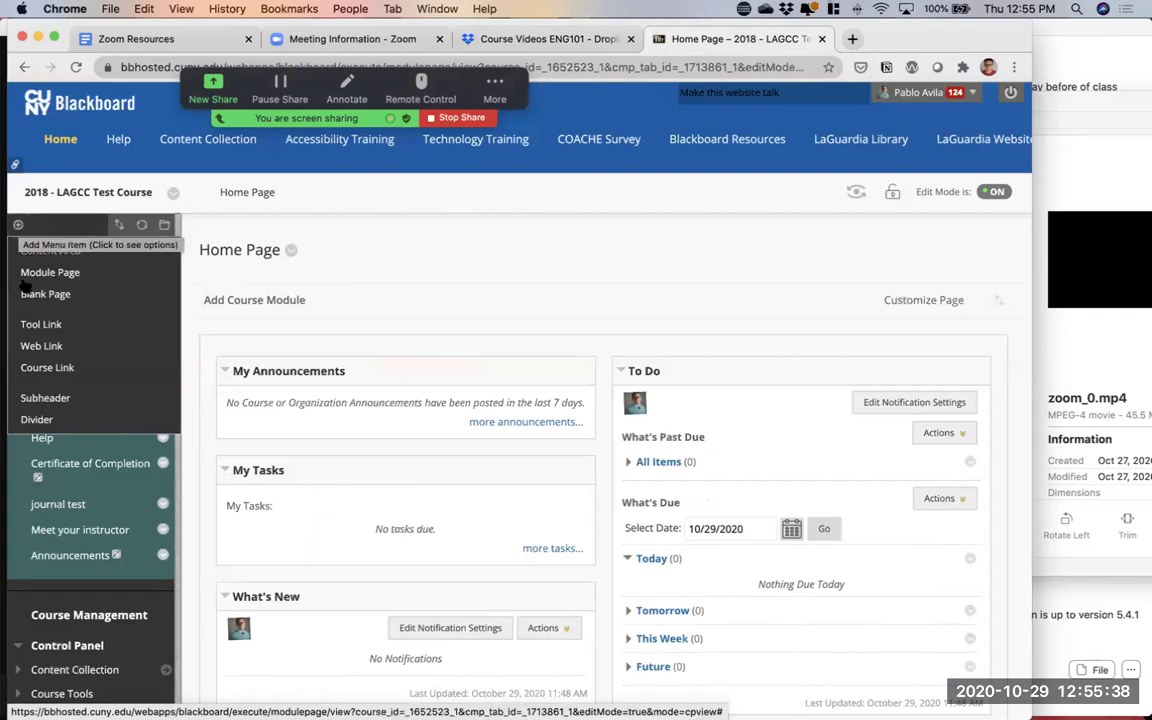
left_click(57, 347)
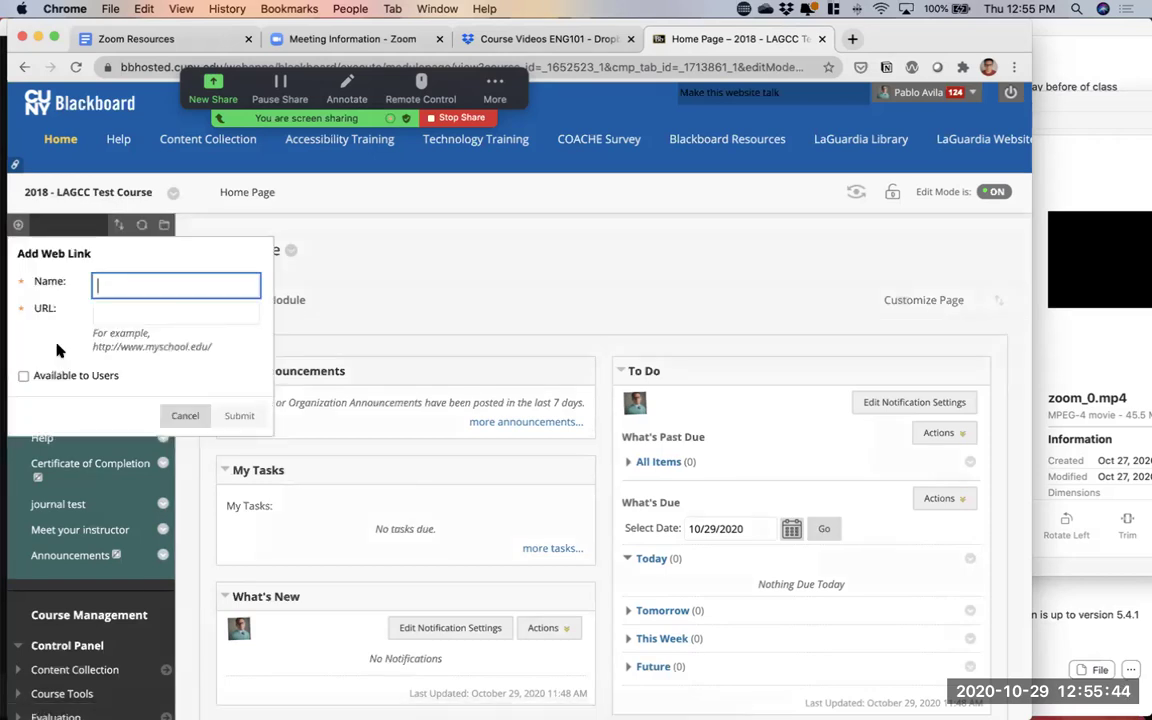
type("Course")
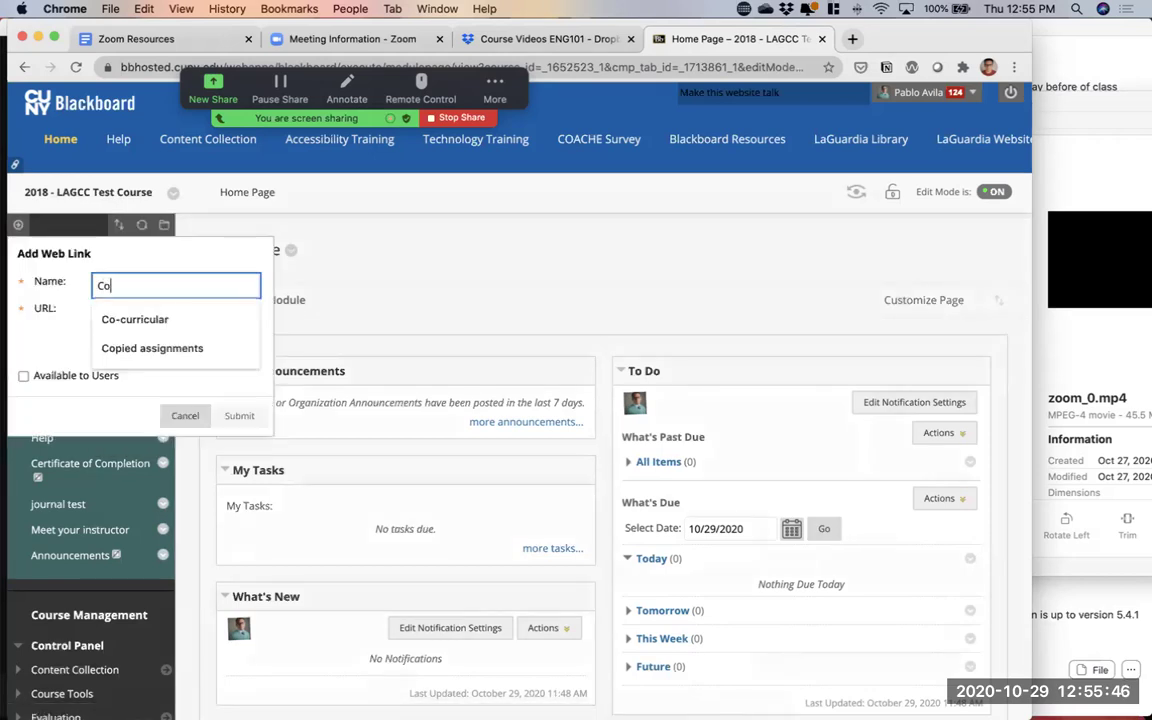
key("BackSpace")
key("BackSpace")
key("BackSpace")
key("BackSpace")
key("BackSpace")
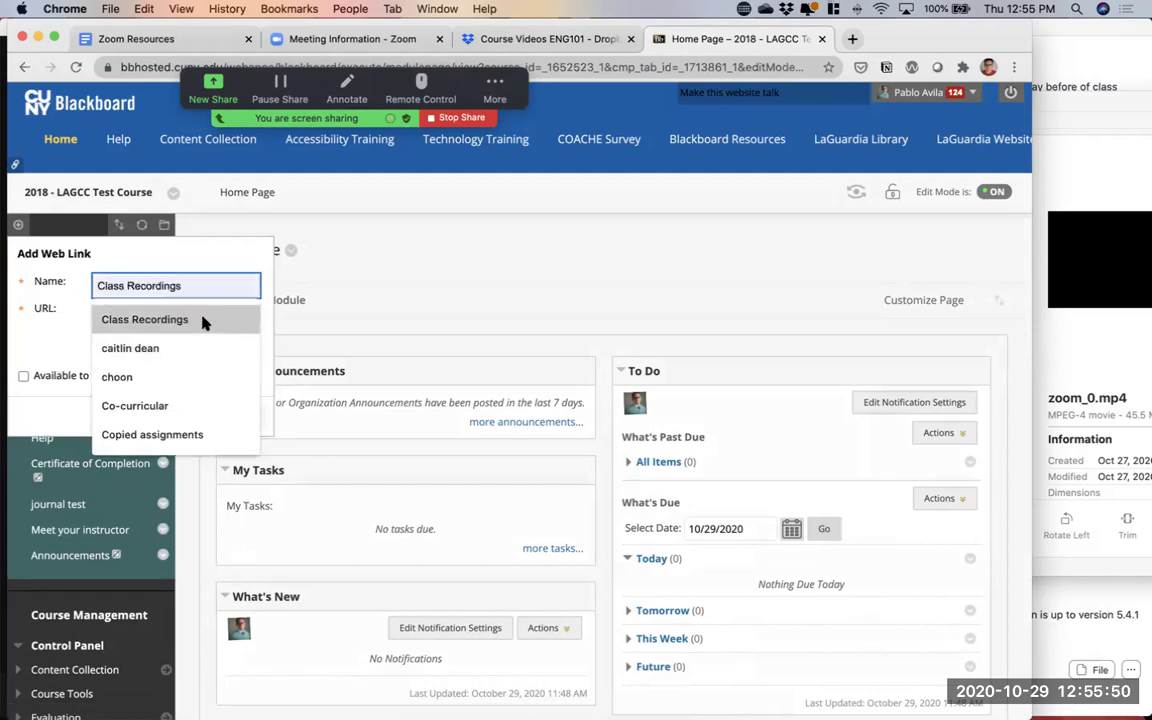
left_click(140, 319)
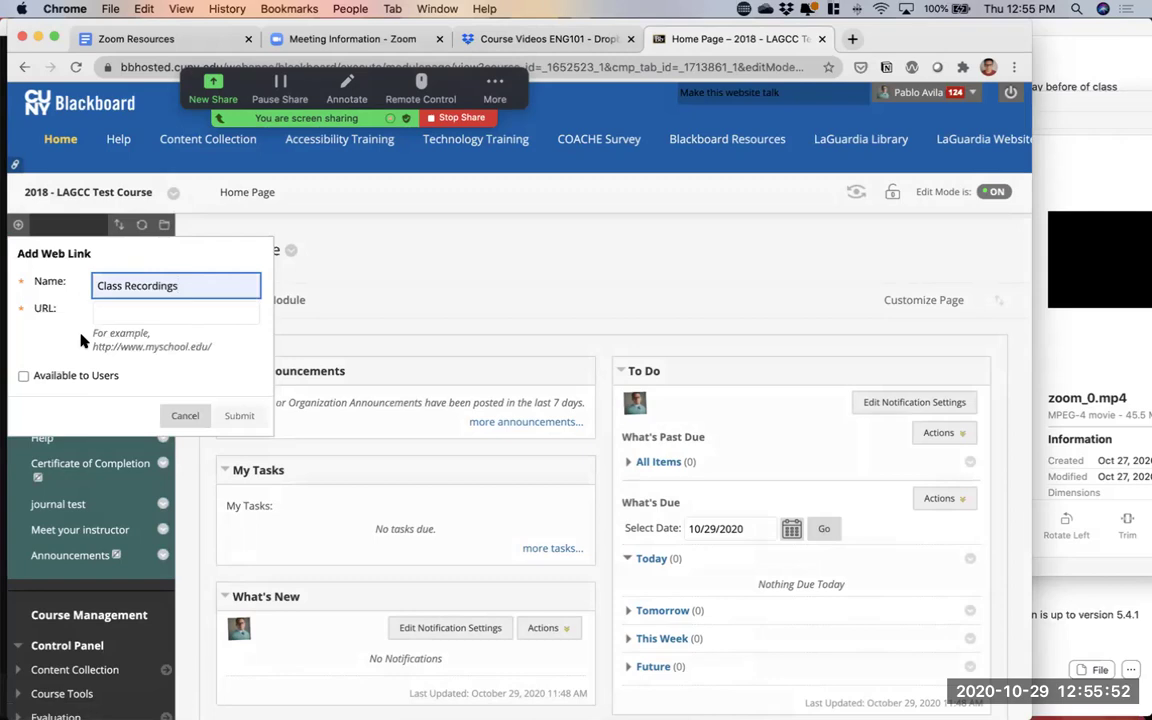
Paste the Dropbox video link as its URL, make it available to users, and save
left_click(117, 306)
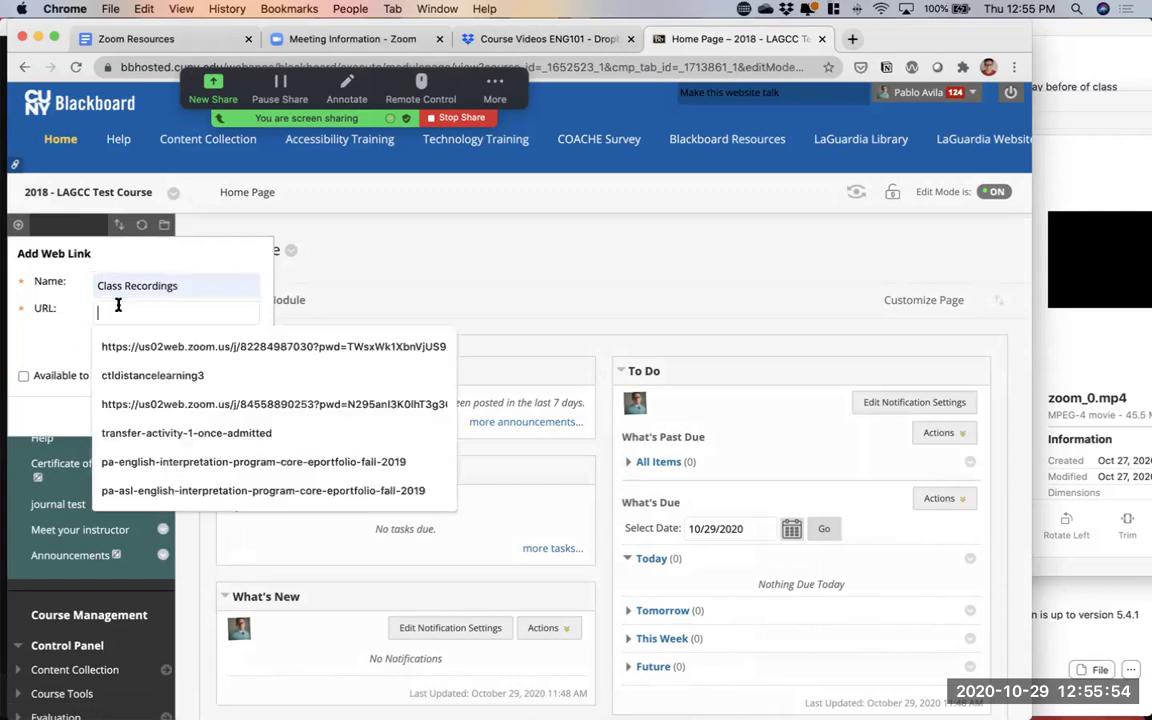
key("super+v")
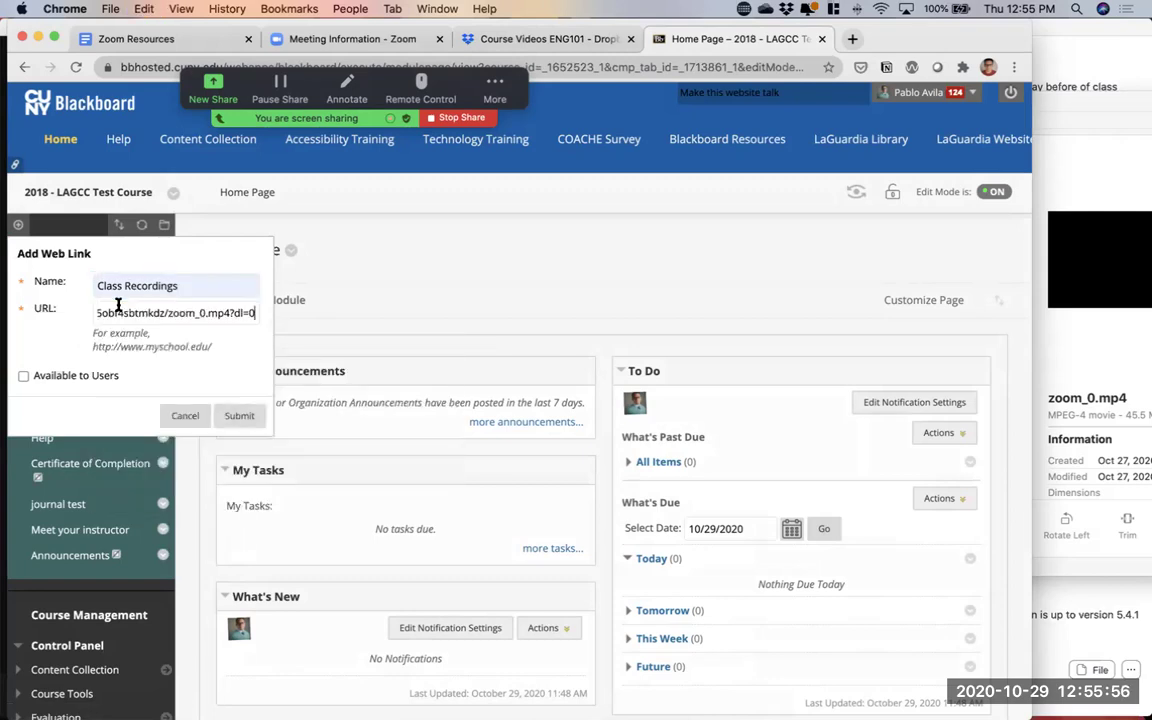
left_click_drag(162, 312, 64, 313)
left_click(136, 311)
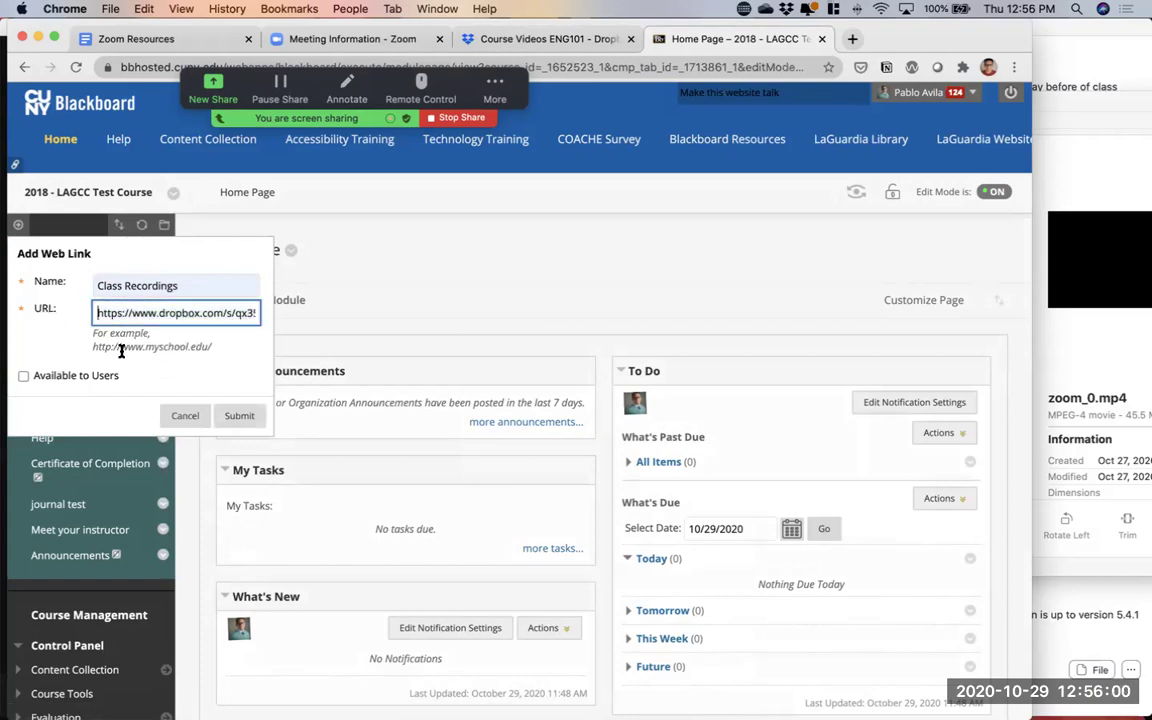
left_click(23, 376)
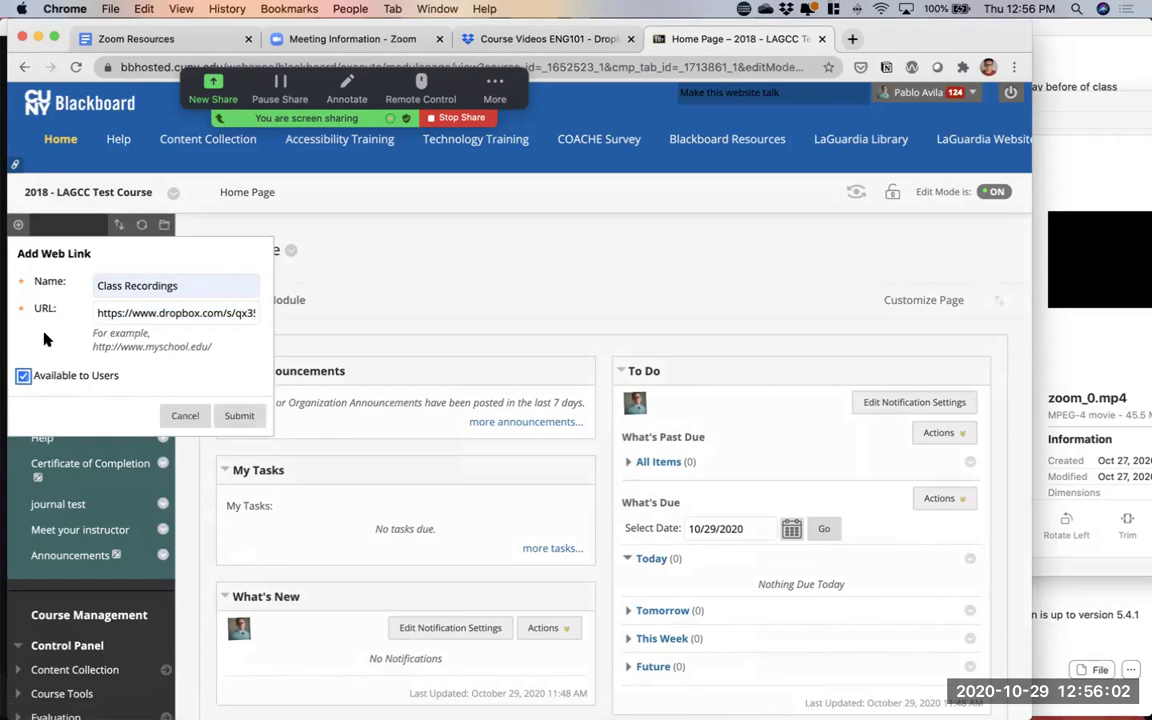
left_click(240, 418)
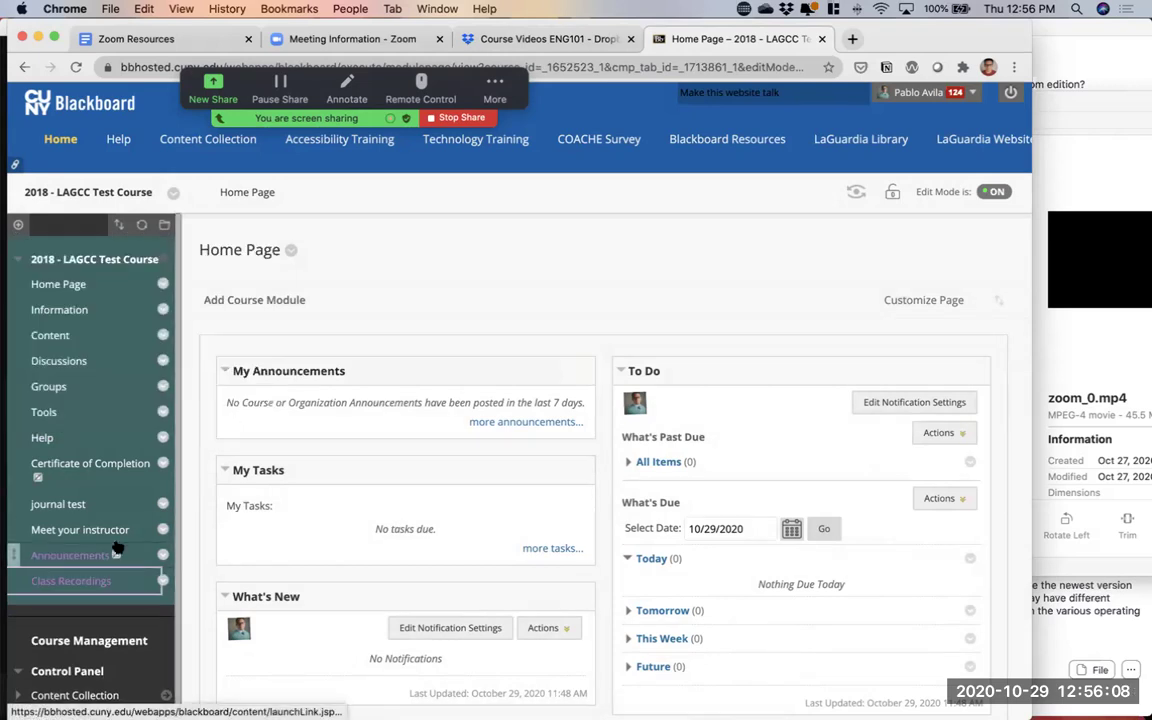
Move Class Recordings just below Home Page in the course menu, then return to Dropbox
left_click_drag(28, 584, 36, 310)
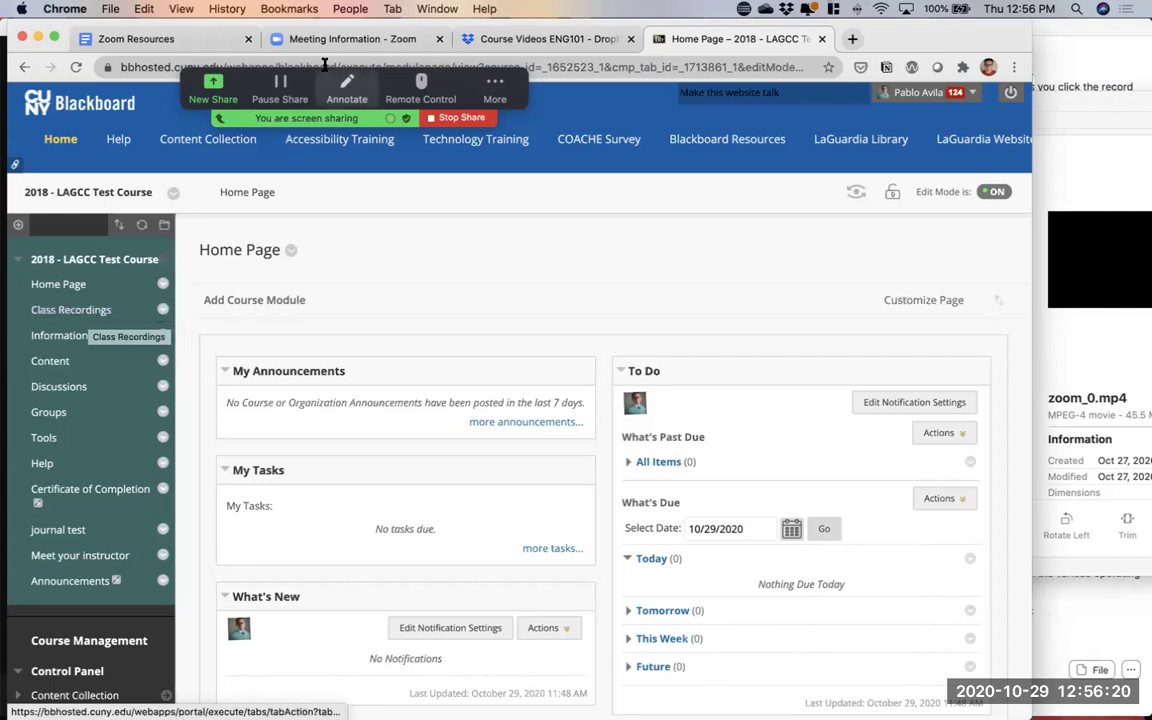
left_click(508, 38)
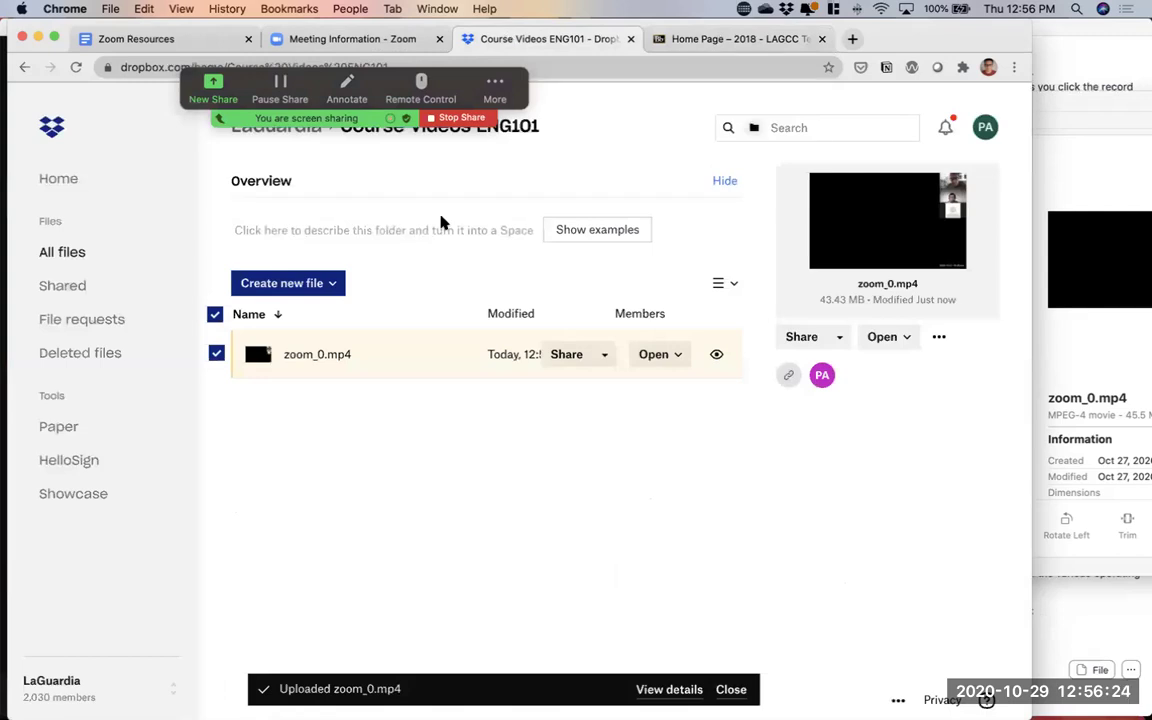
left_click(298, 398)
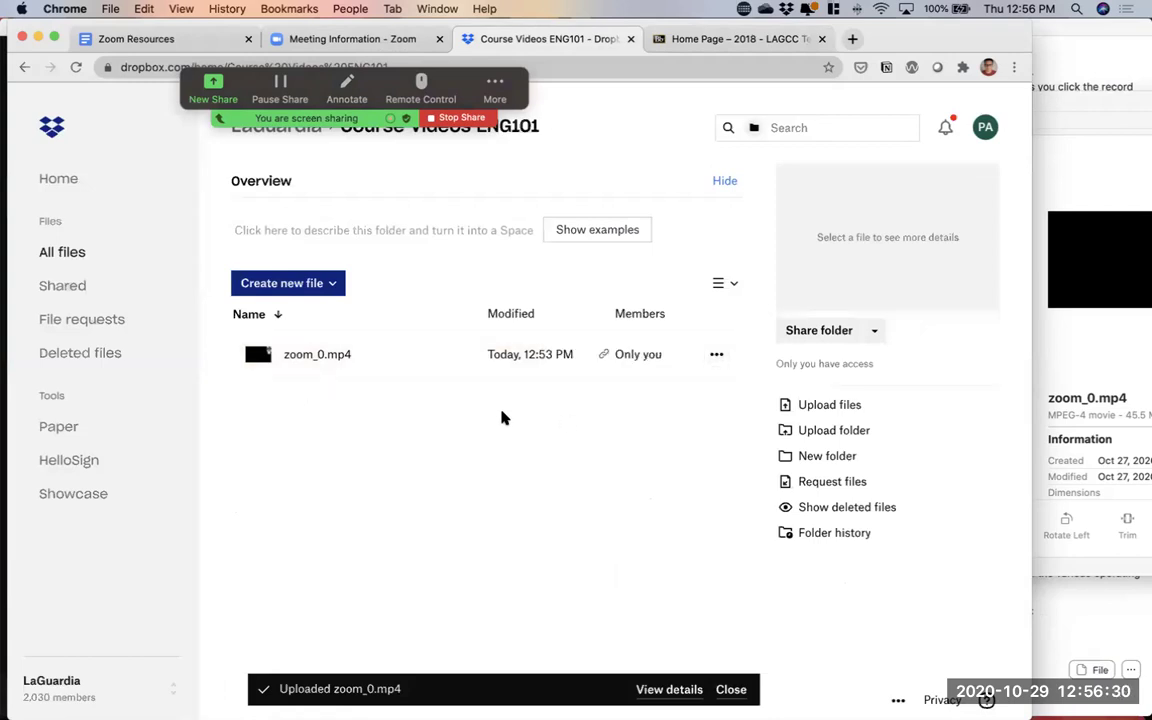
key("super+Tab")
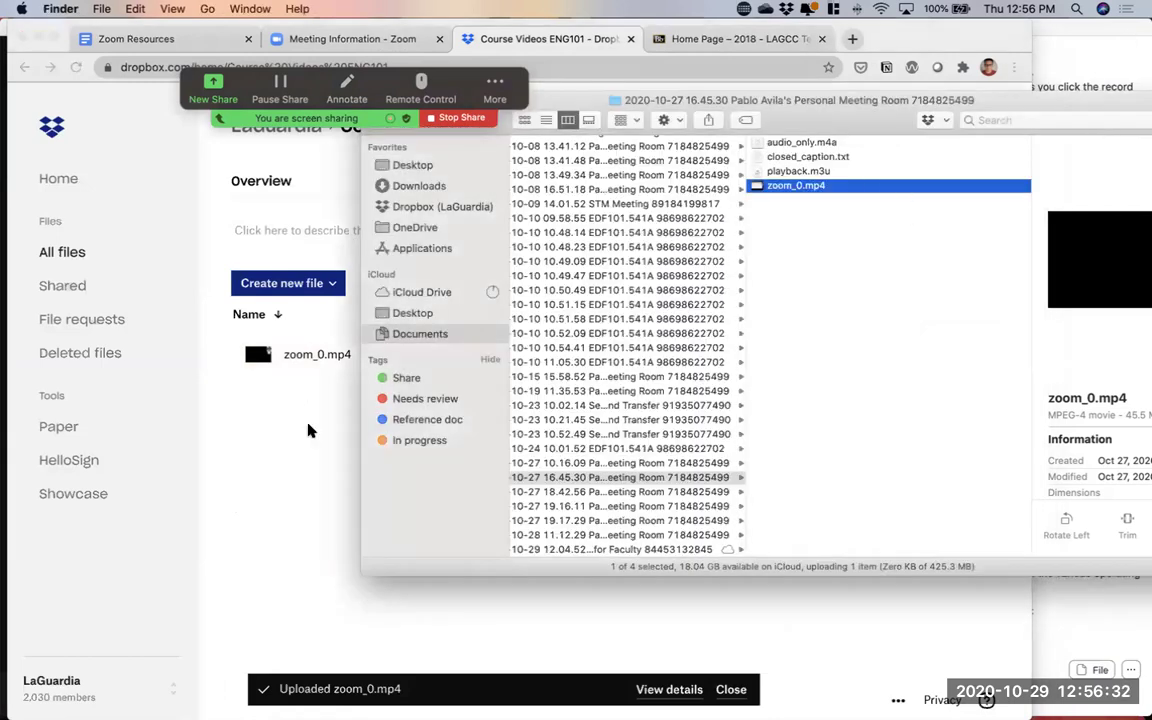
left_click(312, 434)
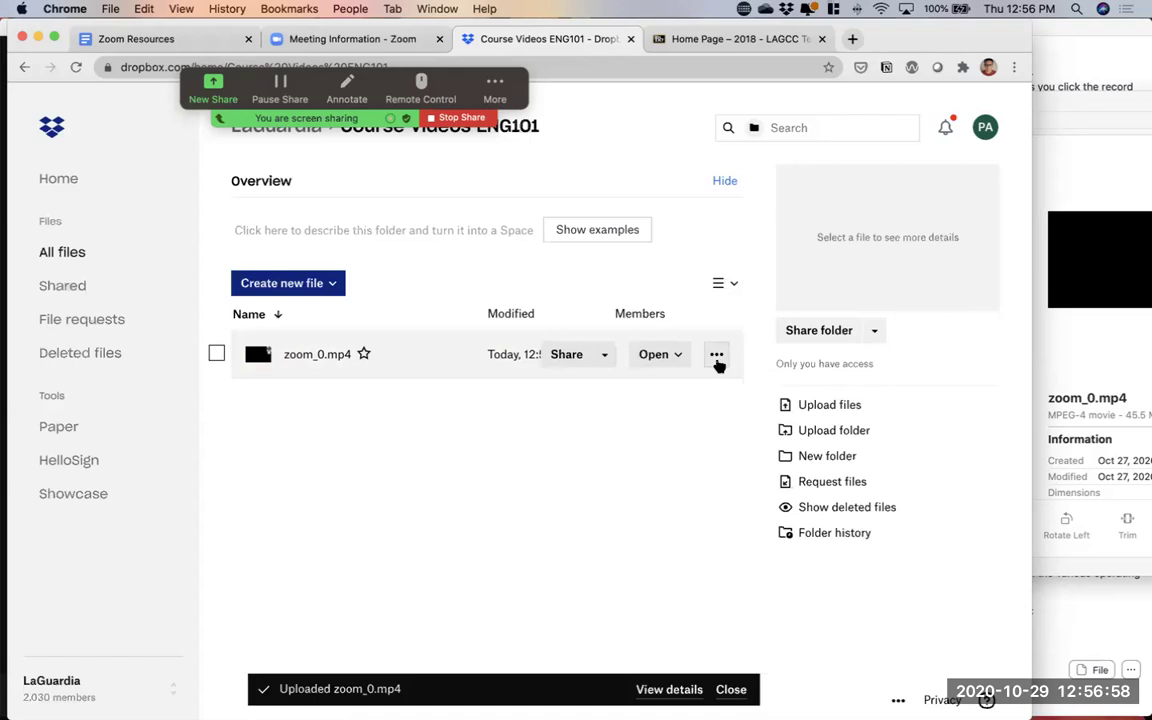
Rename zoom_0.mp4 to 'Class recording October 28.mp4' from the file's actions menu
left_click(716, 356)
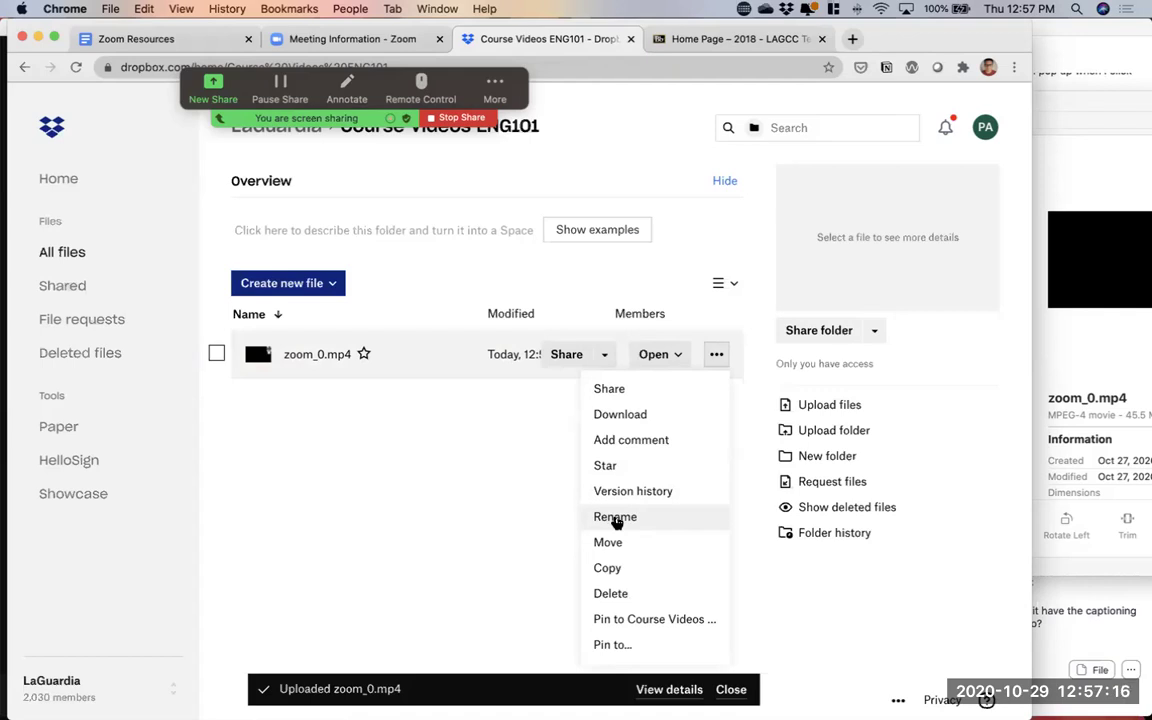
left_click(615, 518)
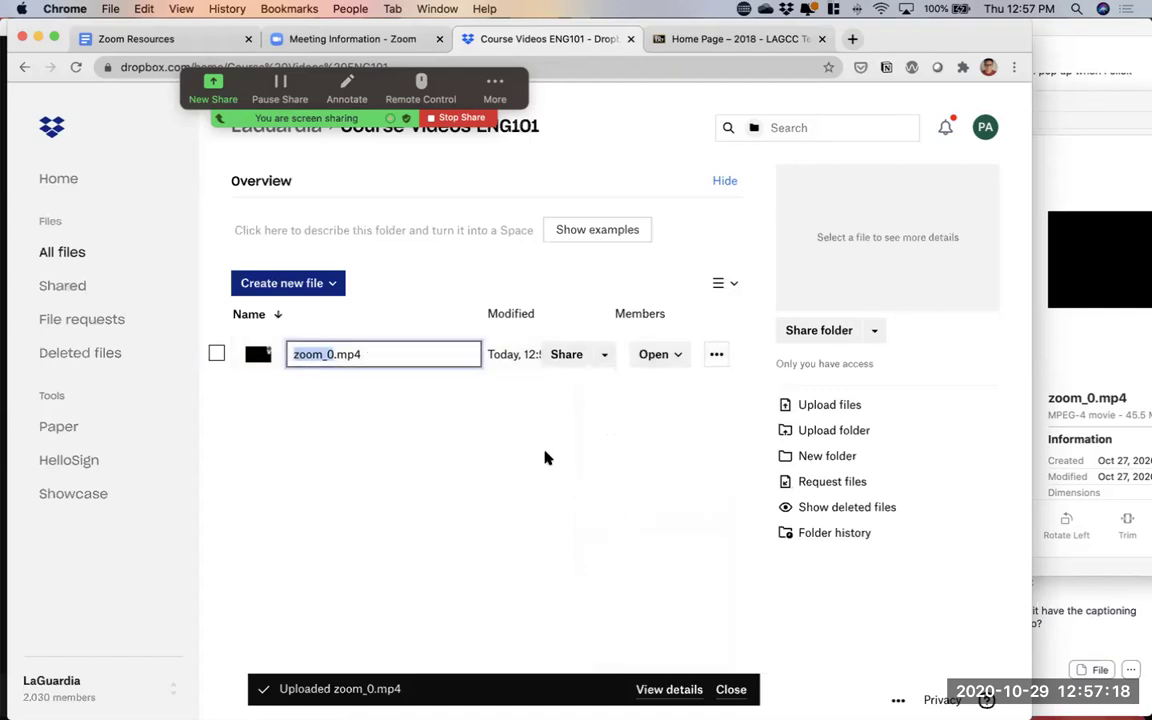
type("Class reco")
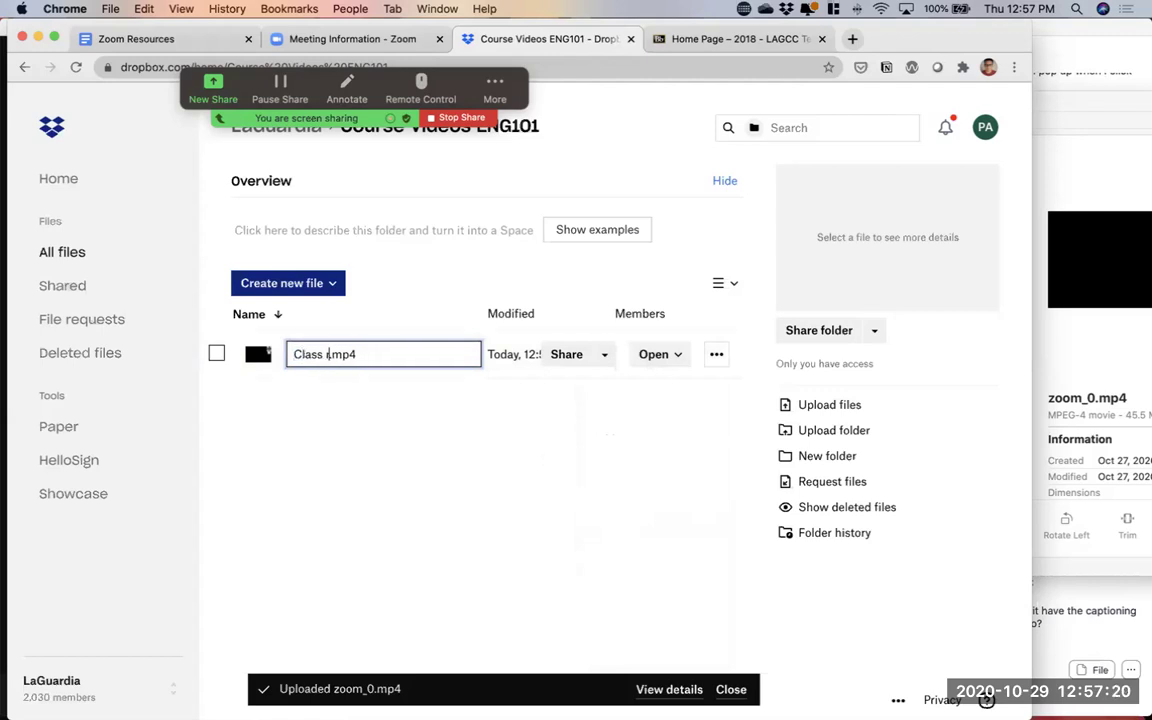
type("rding October ")
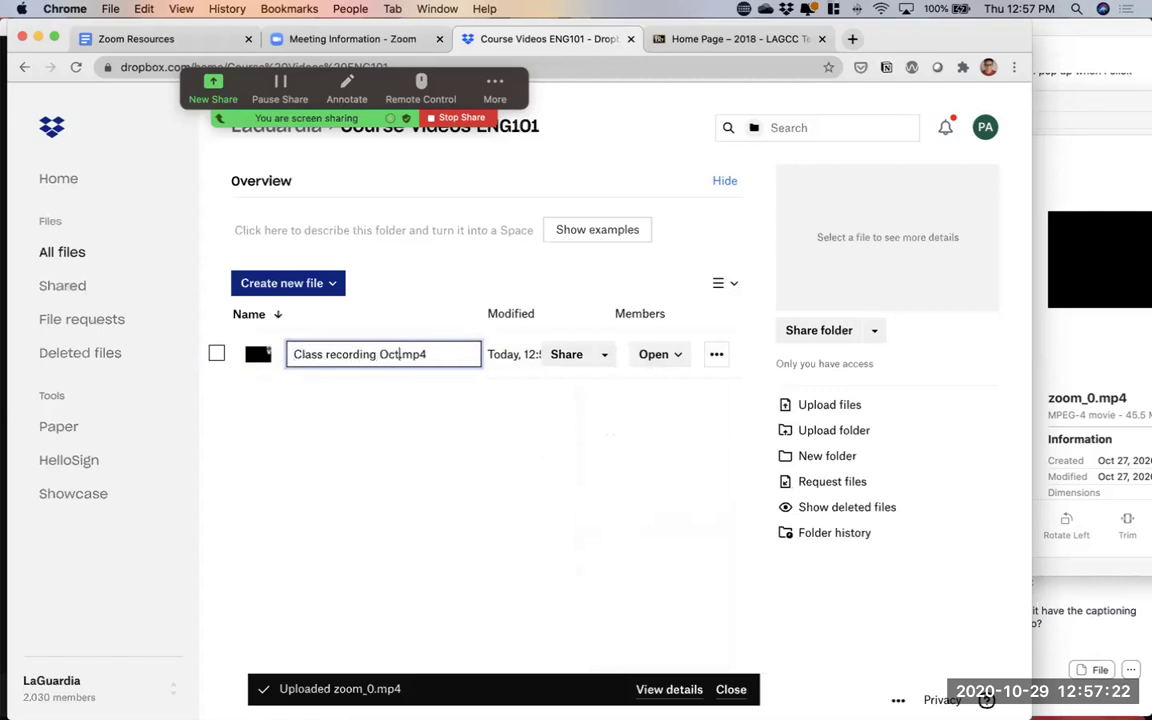
type("28")
key("Return")
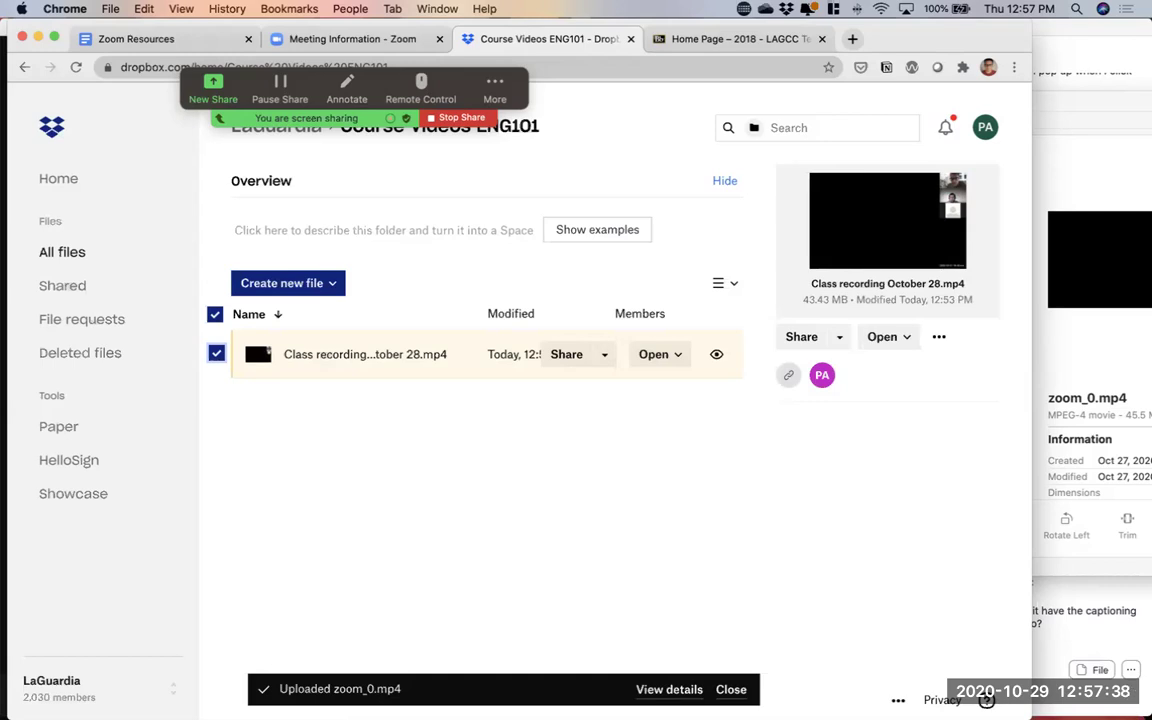
left_click(1077, 122)
left_click_drag(860, 117, 741, 150)
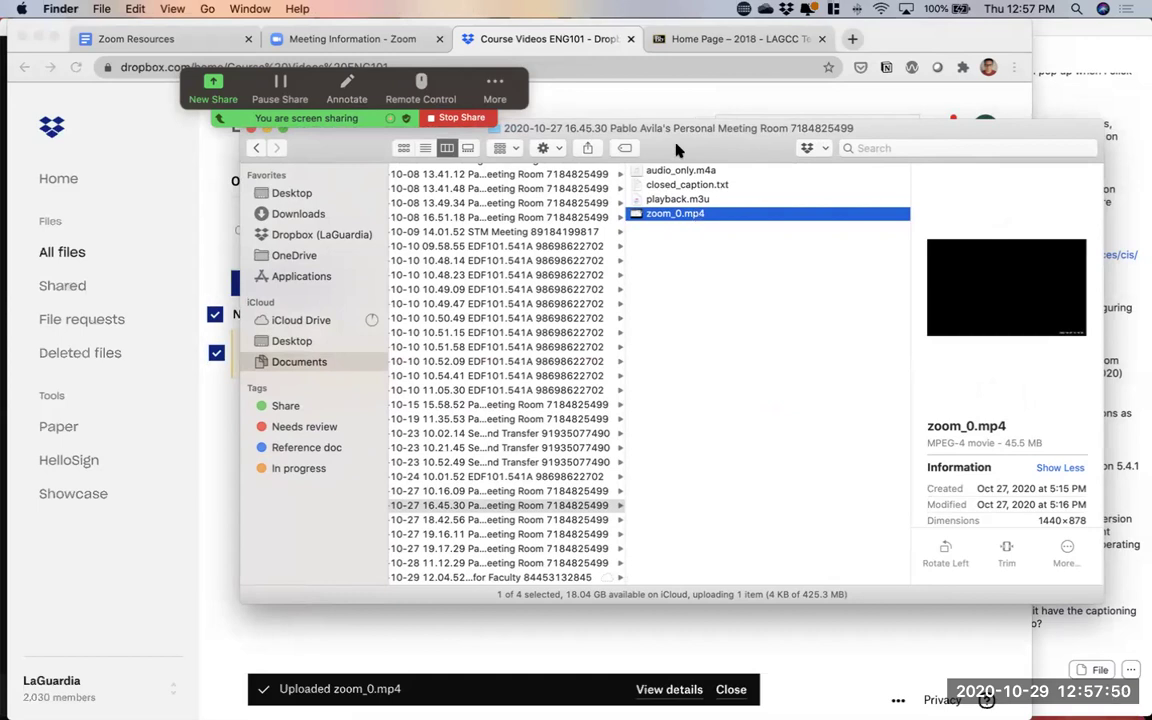
left_click_drag(680, 146, 769, 130)
left_click(252, 401)
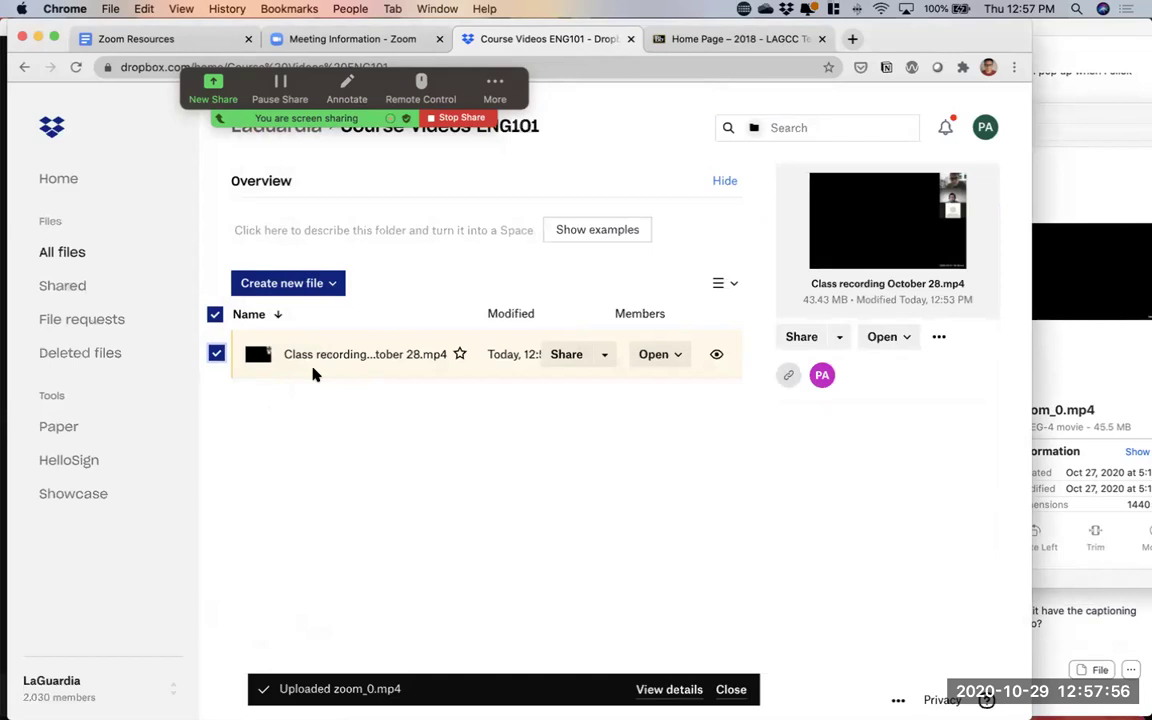
left_click(398, 428)
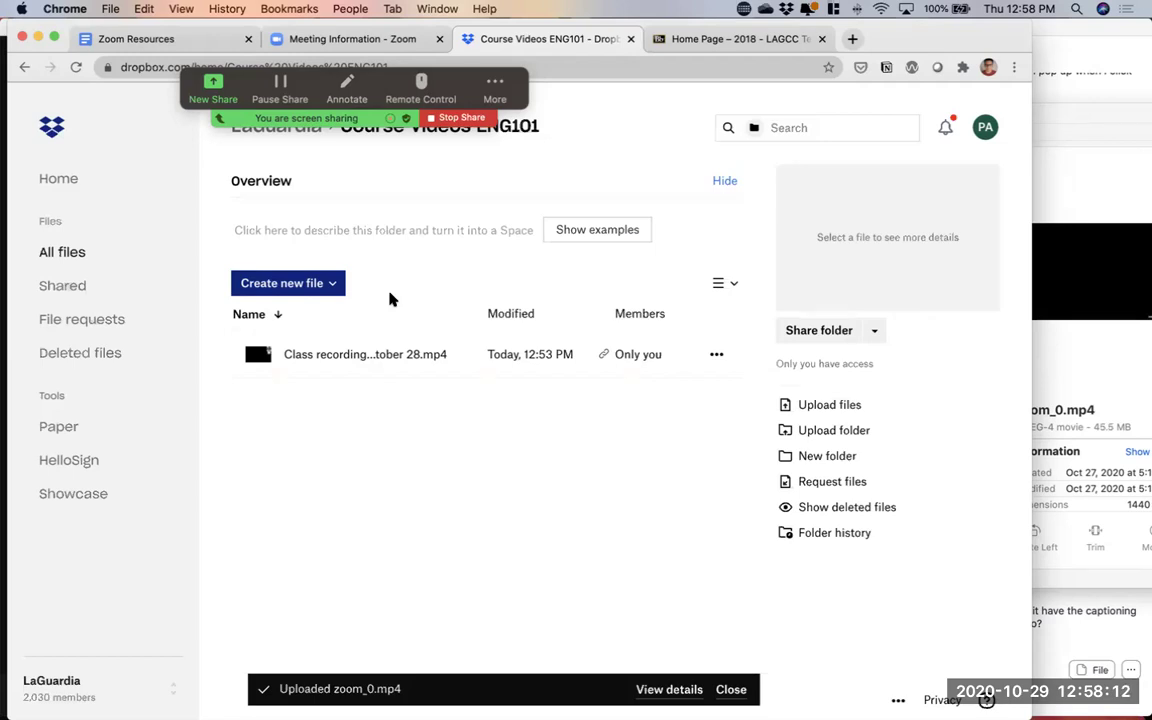
left_click(321, 360)
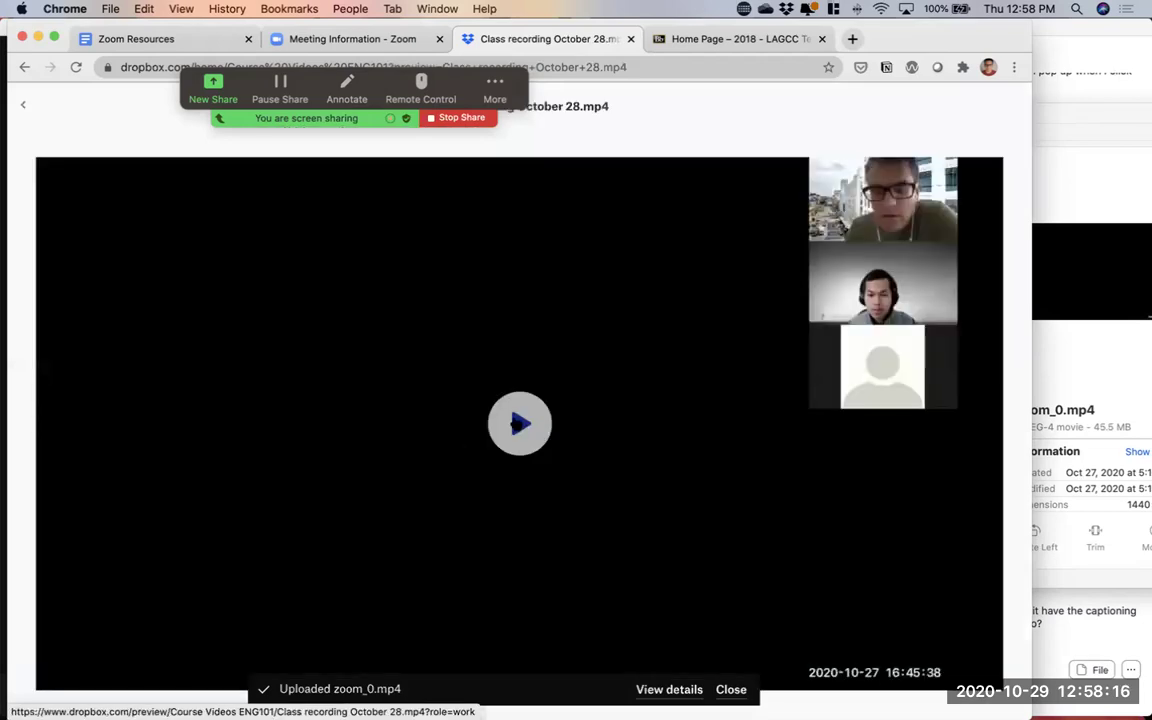
left_click(515, 424)
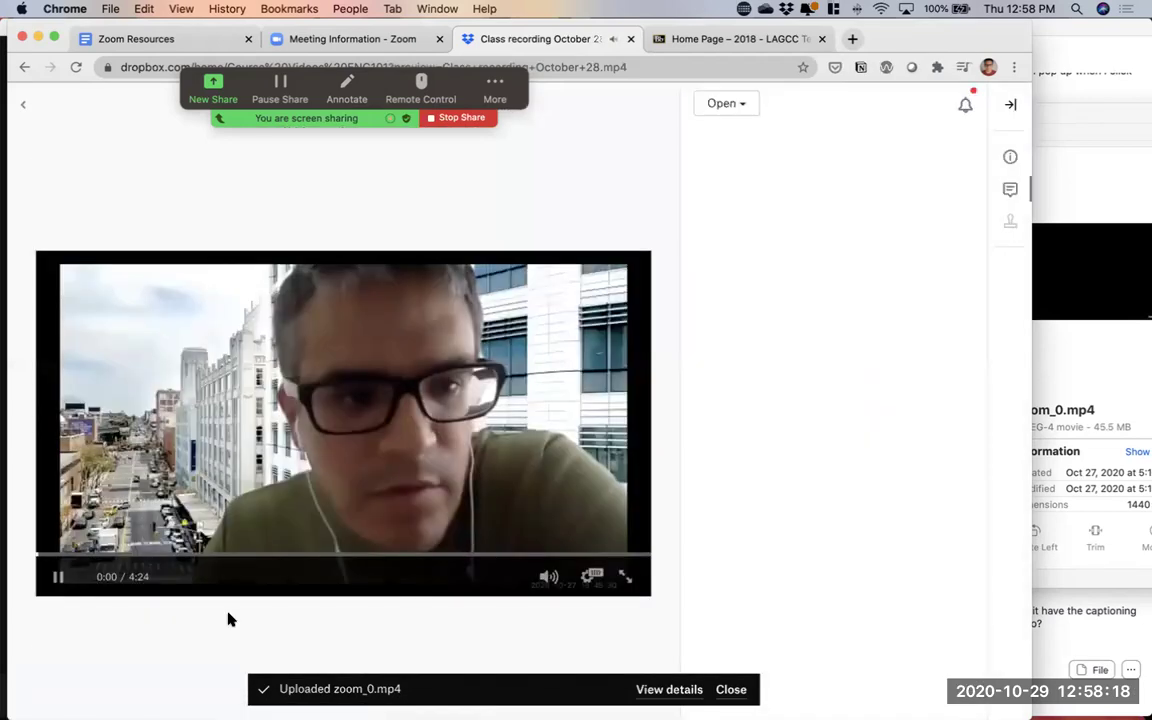
left_click(72, 549)
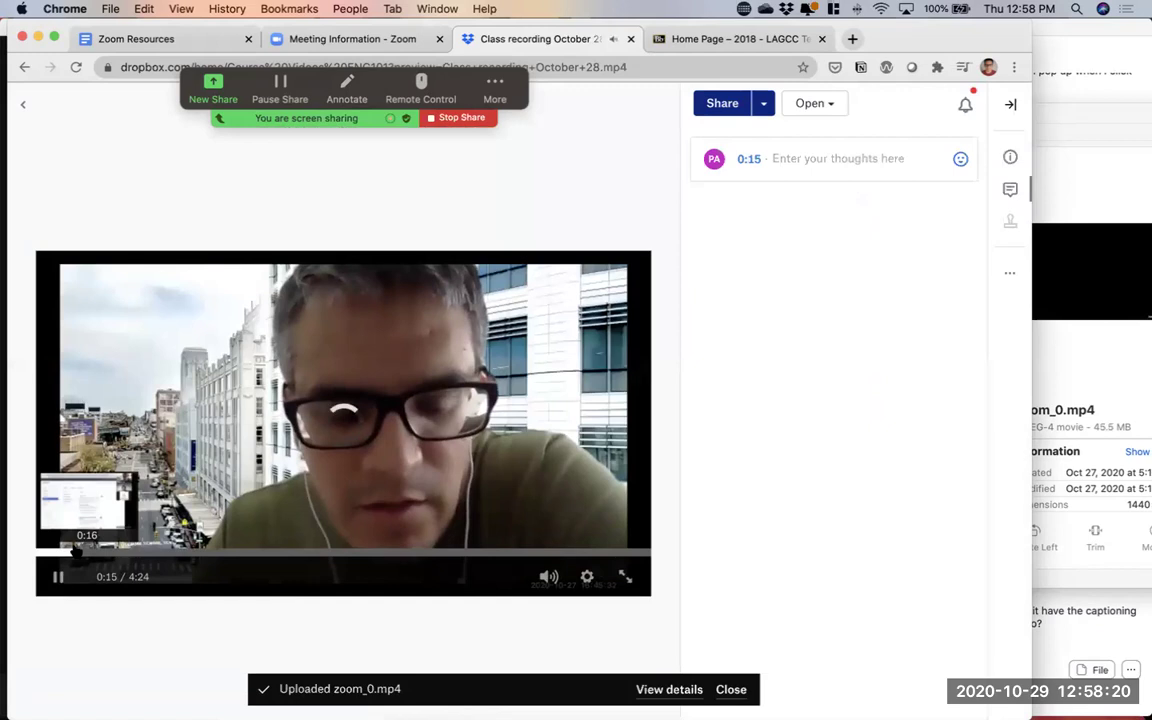
left_click(108, 551)
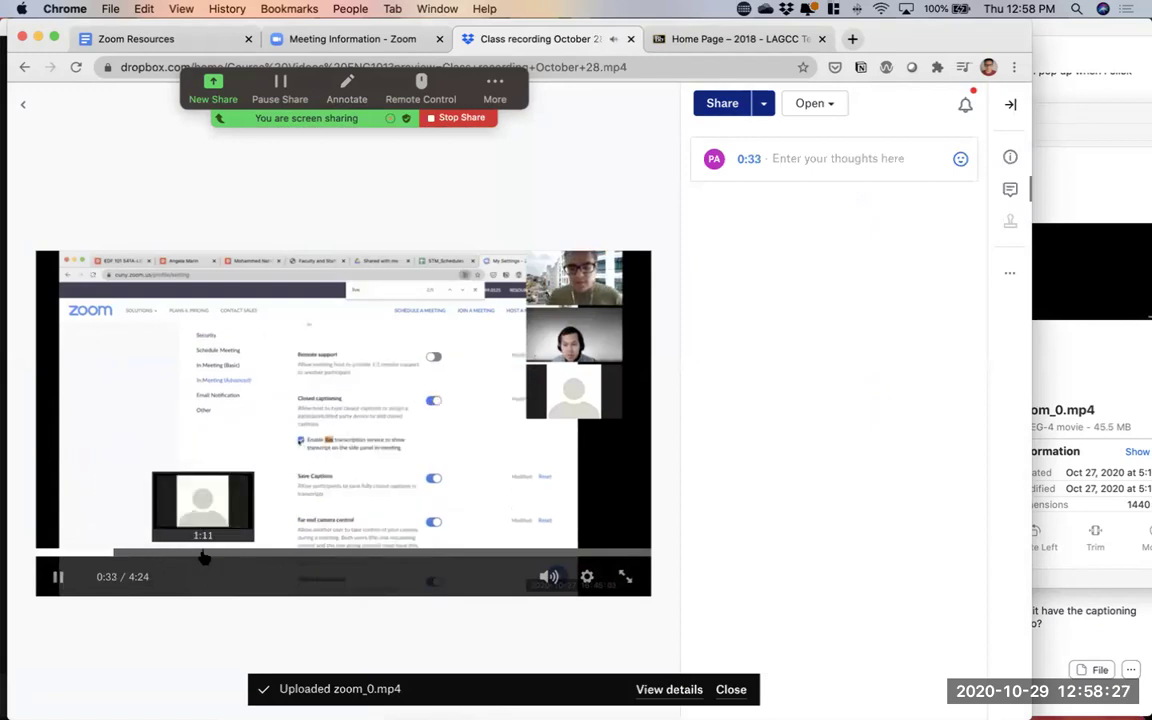
left_click(201, 553)
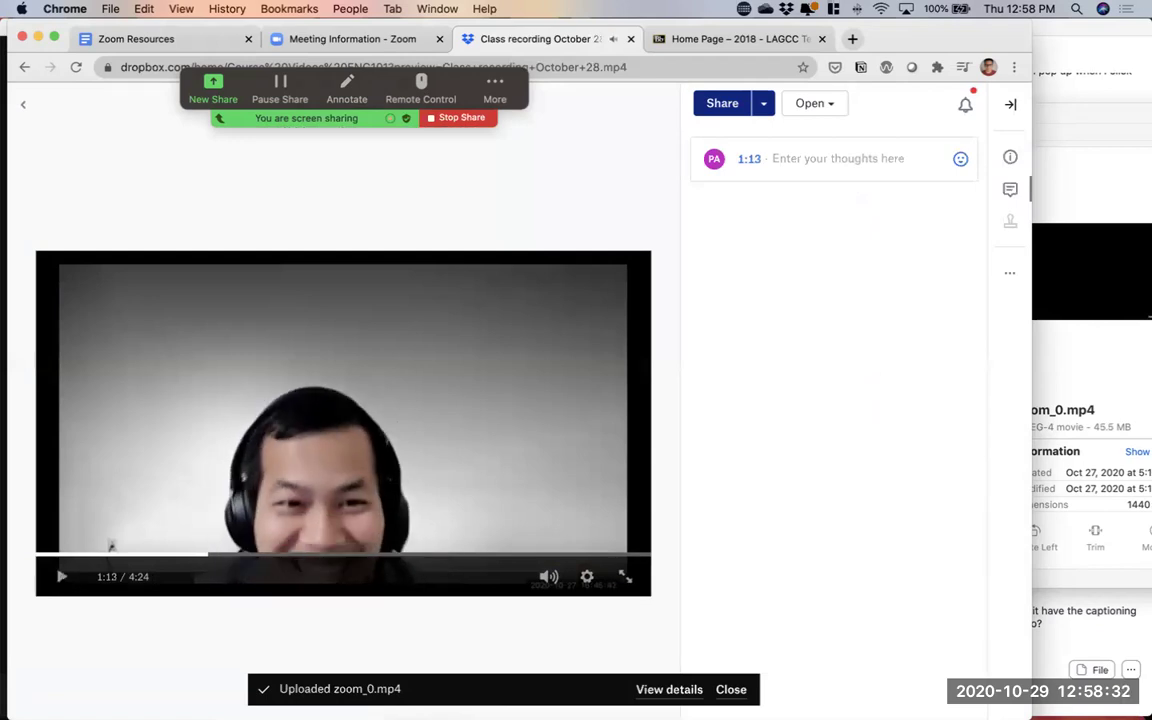
left_click(23, 104)
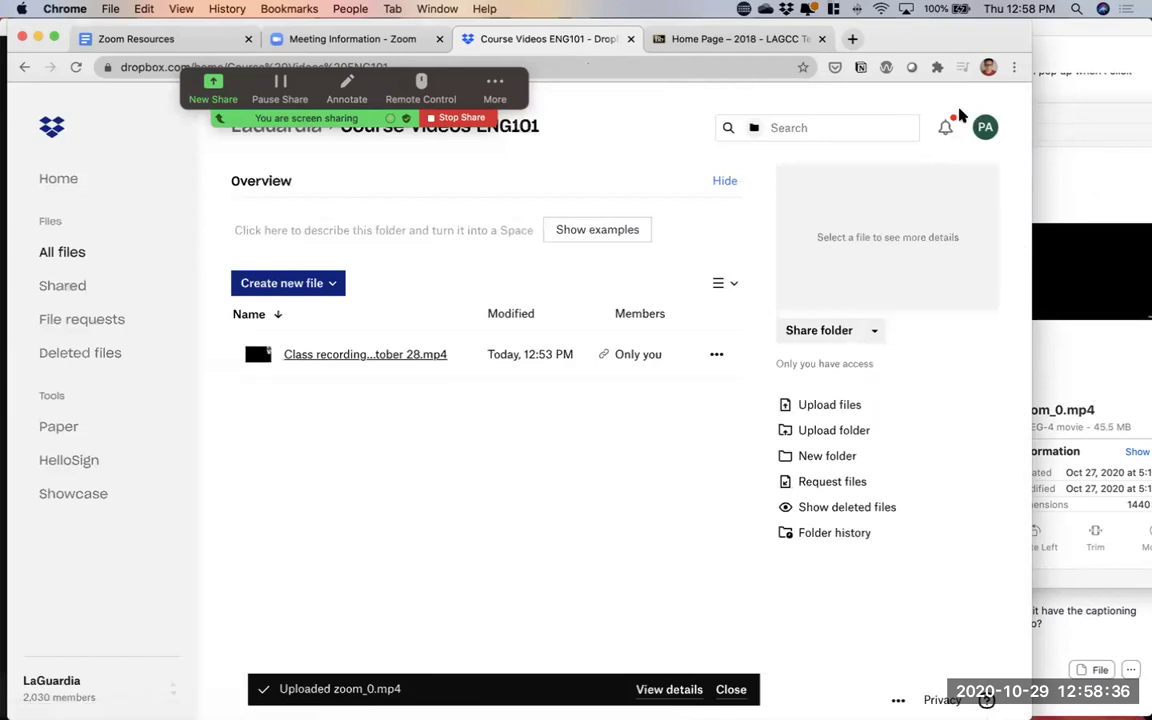
Open the closed_caption.txt transcript from Finder to read it, then close it
left_click(1053, 95)
left_click_drag(969, 115, 891, 116)
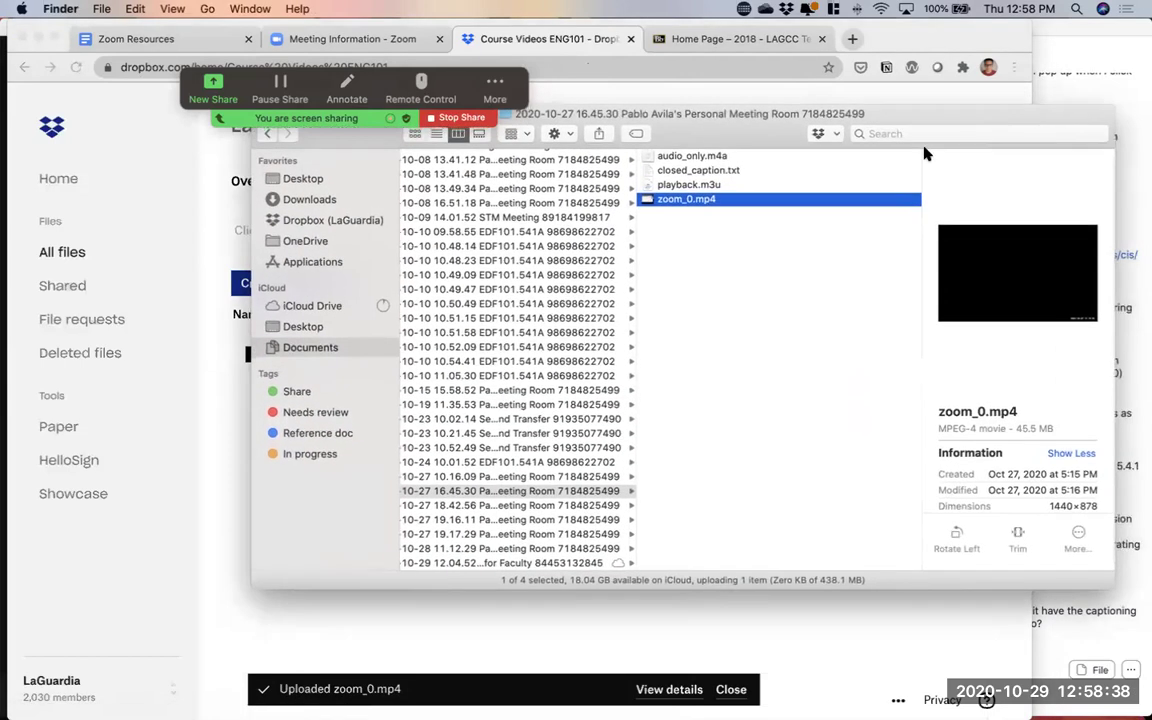
left_click(724, 172)
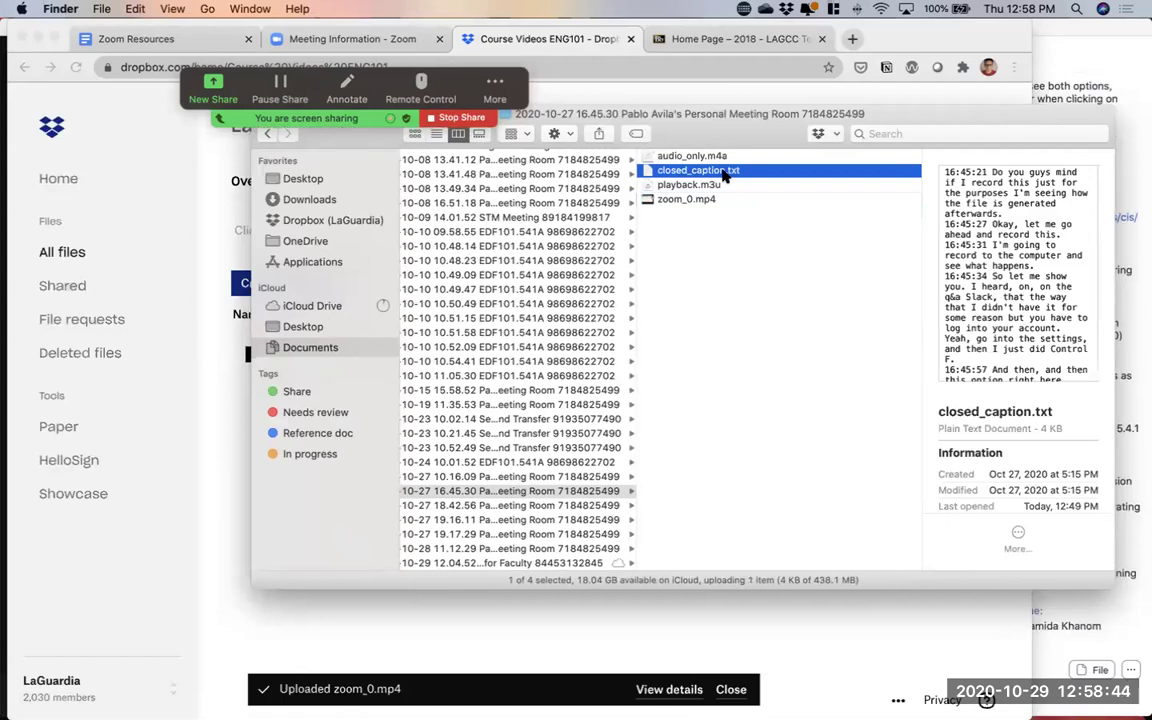
left_click(225, 299)
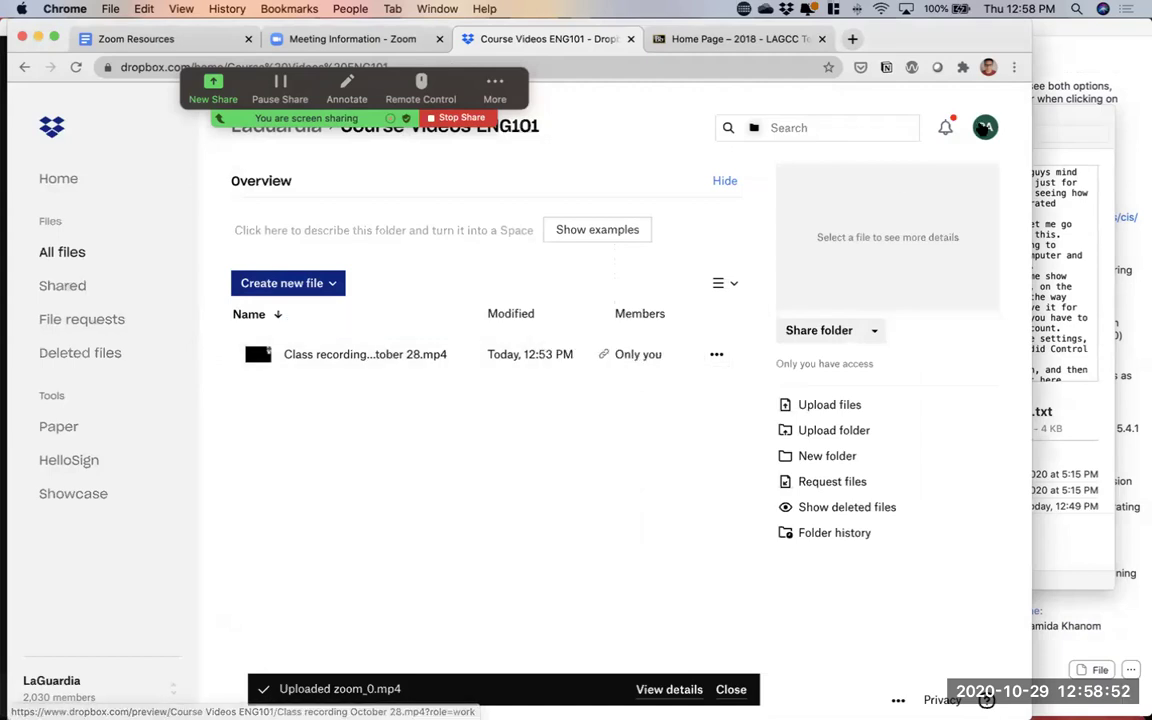
left_click(1052, 121)
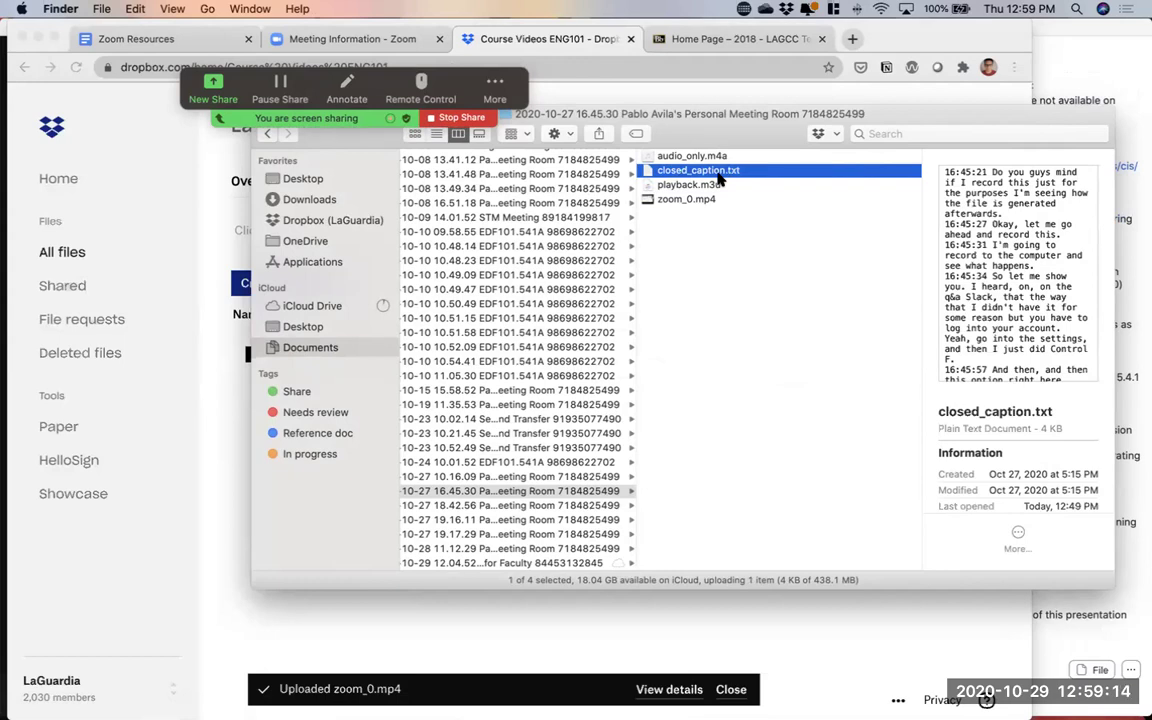
double_click(718, 178)
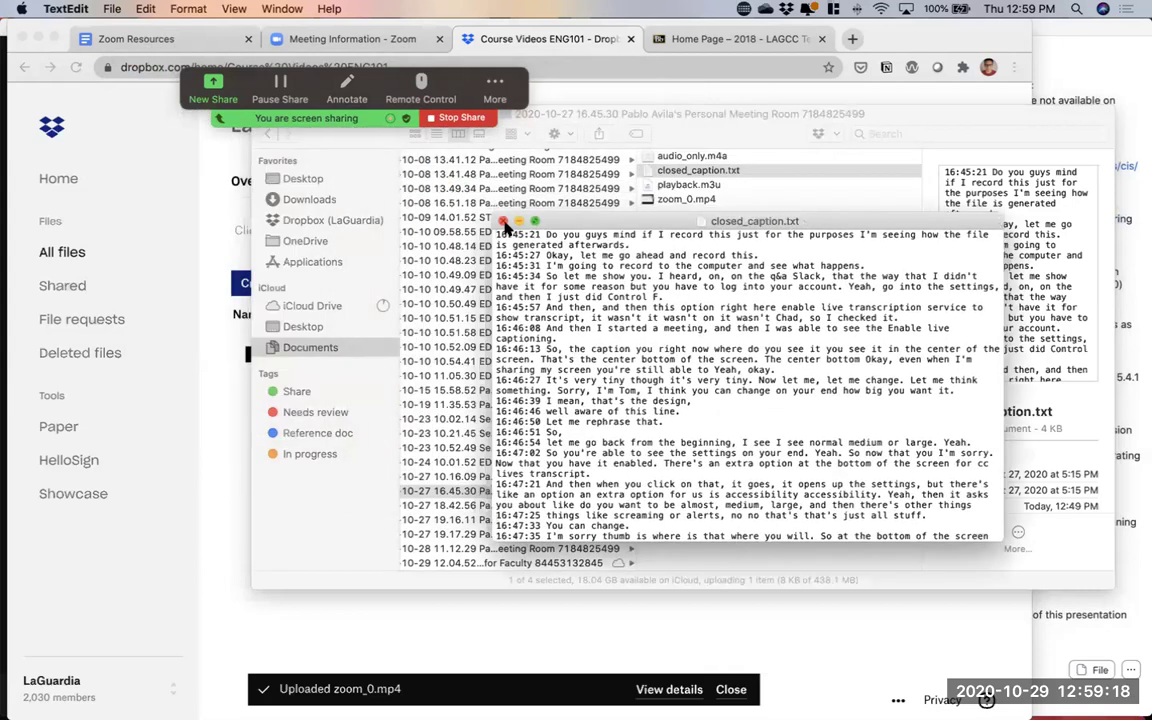
left_click(502, 221)
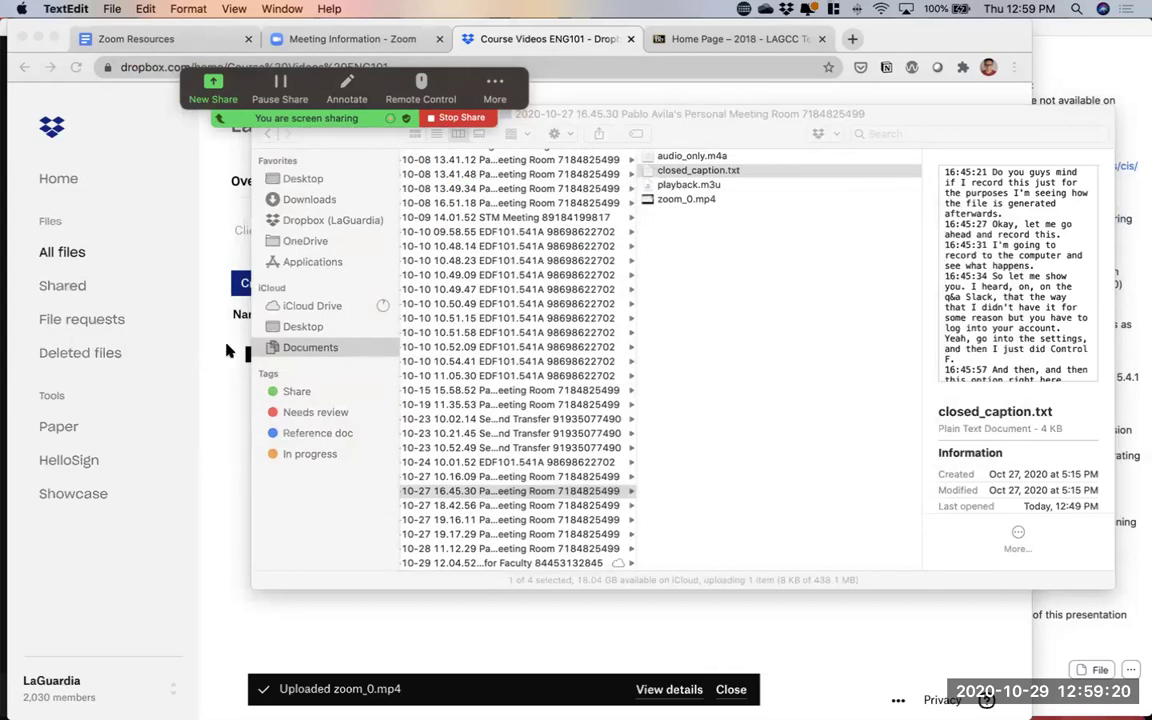
Return to the Zoom meeting window and open the chat panel's options
left_click(212, 368)
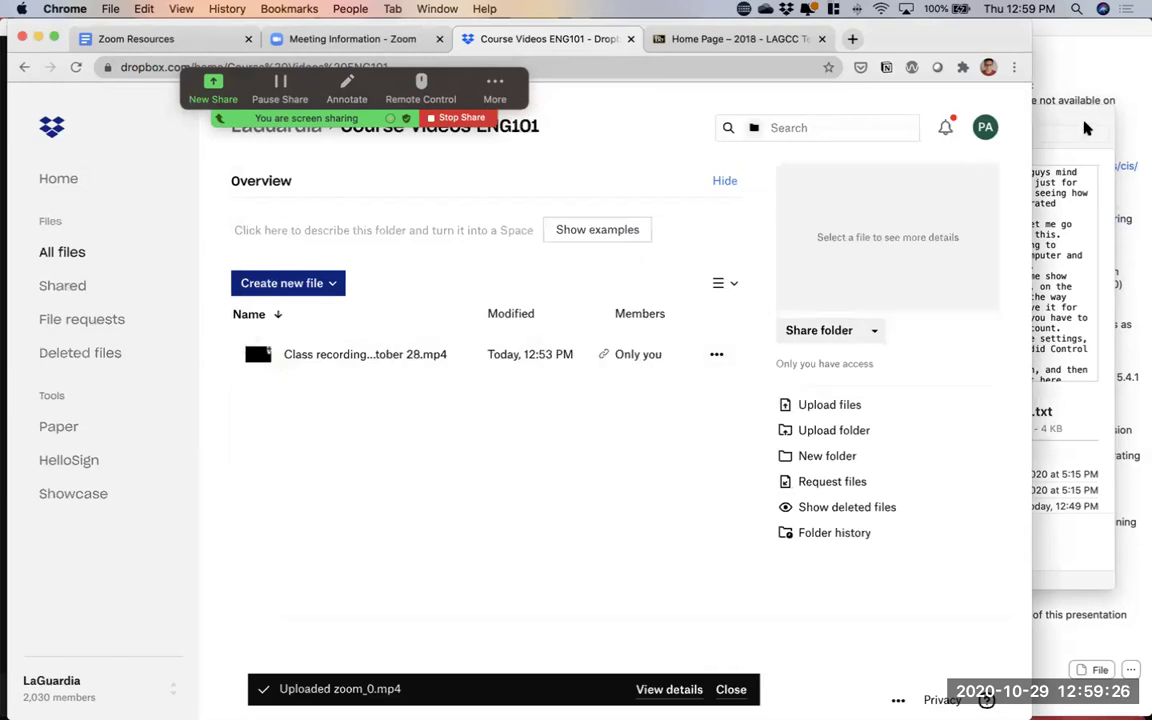
left_click(1073, 75)
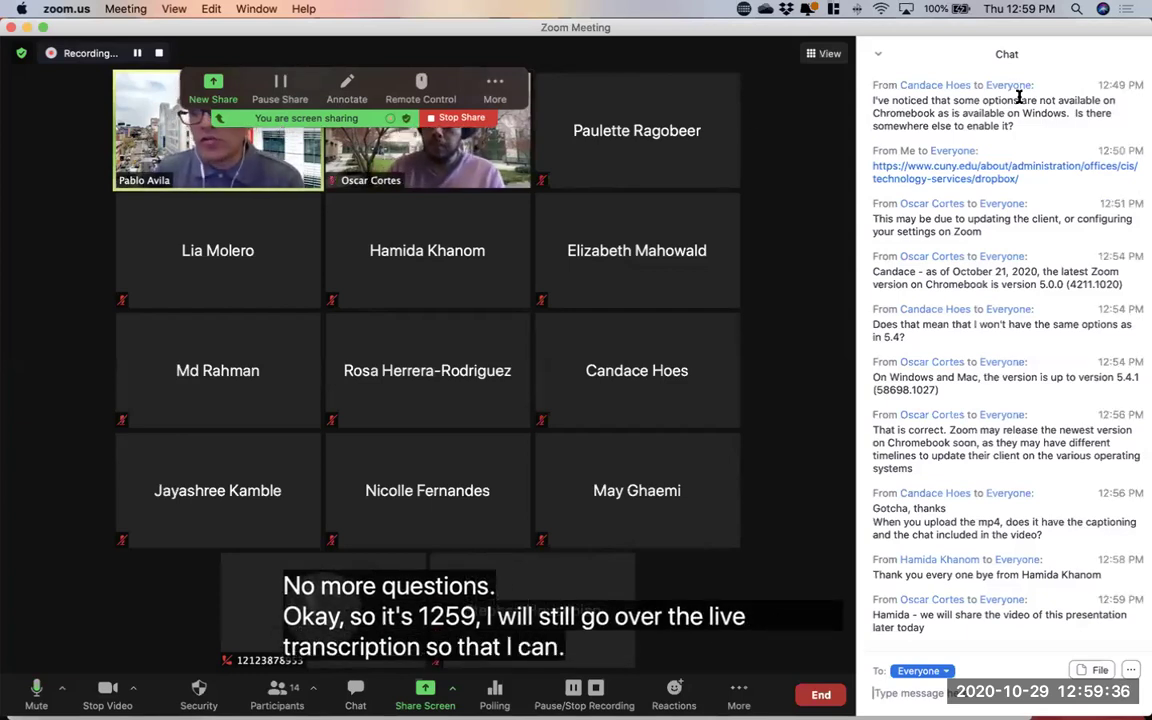
left_click(880, 58)
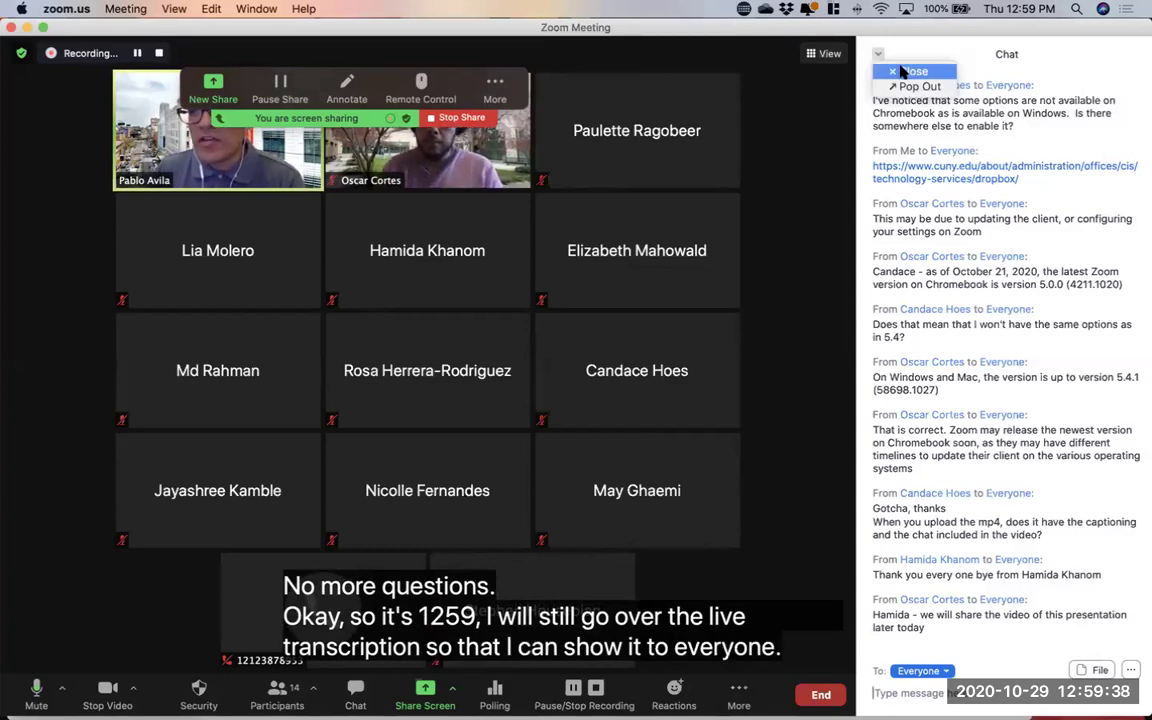
Close the meeting chat panel, then review the Live Transcript options and its subtitle menu
left_click(900, 49)
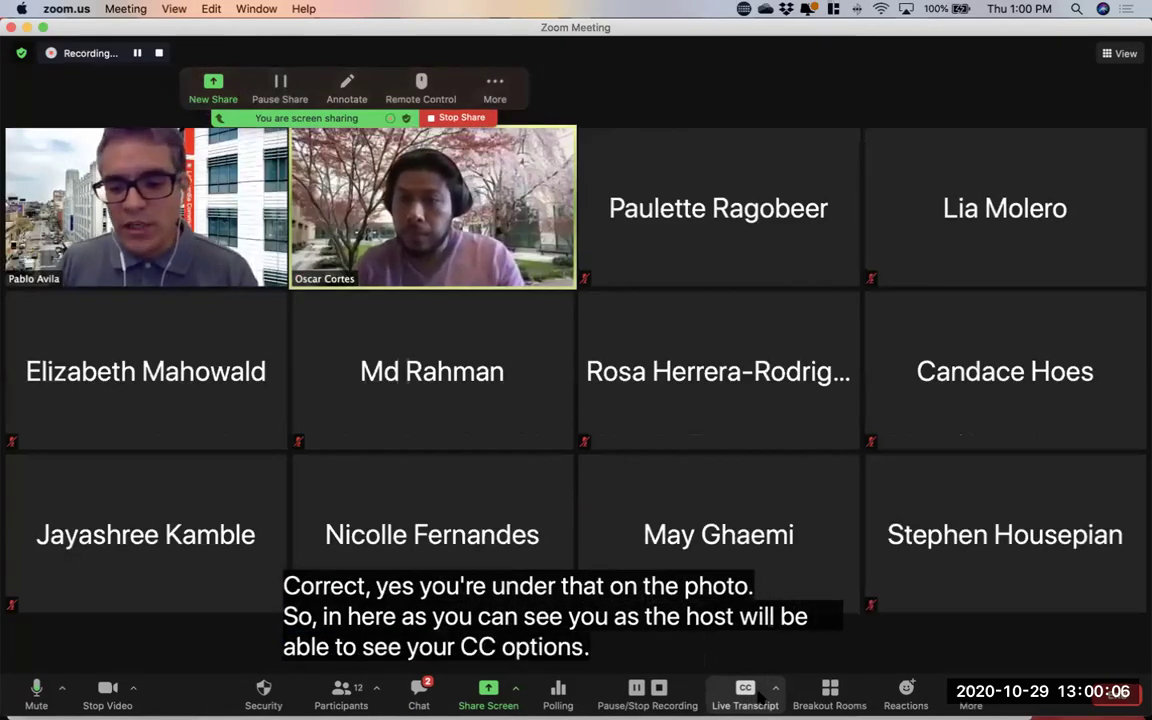
left_click(757, 695)
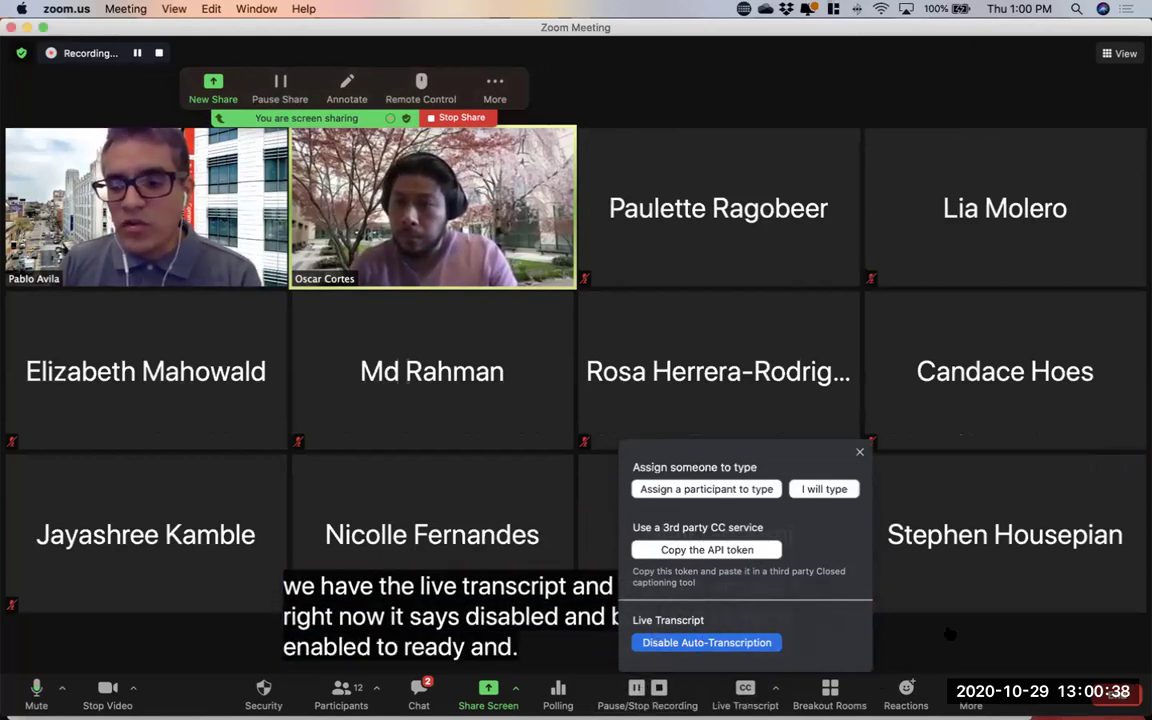
left_click(768, 690)
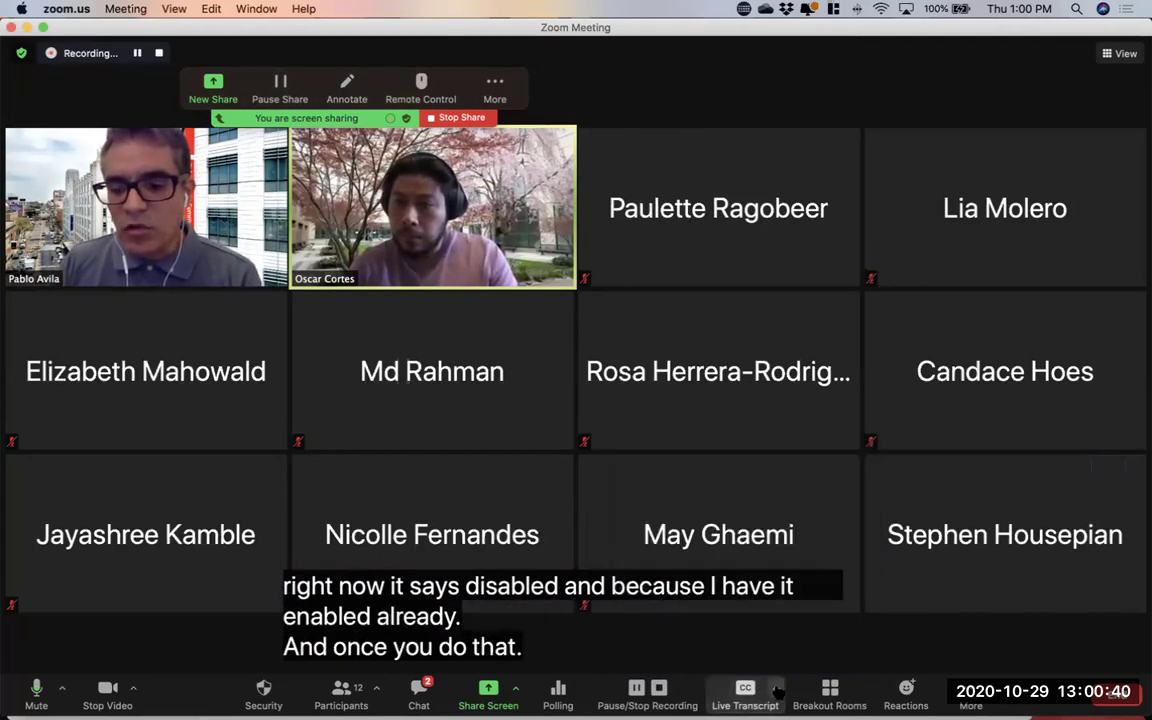
left_click(778, 689)
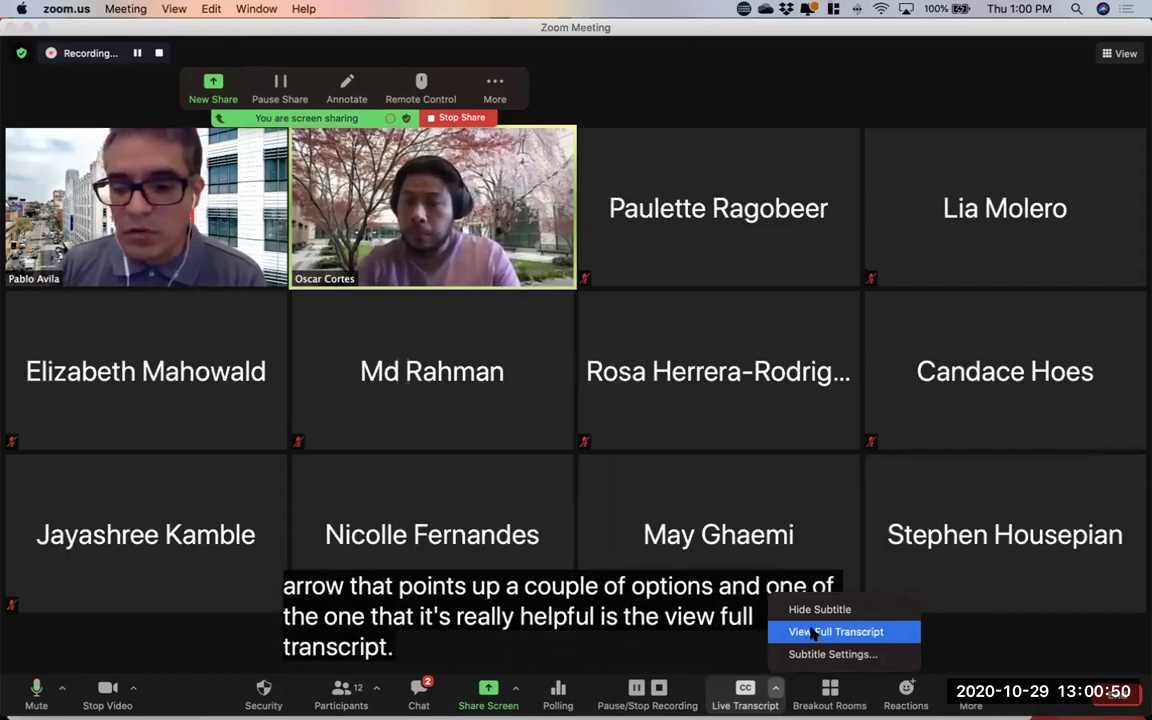
left_click(813, 632)
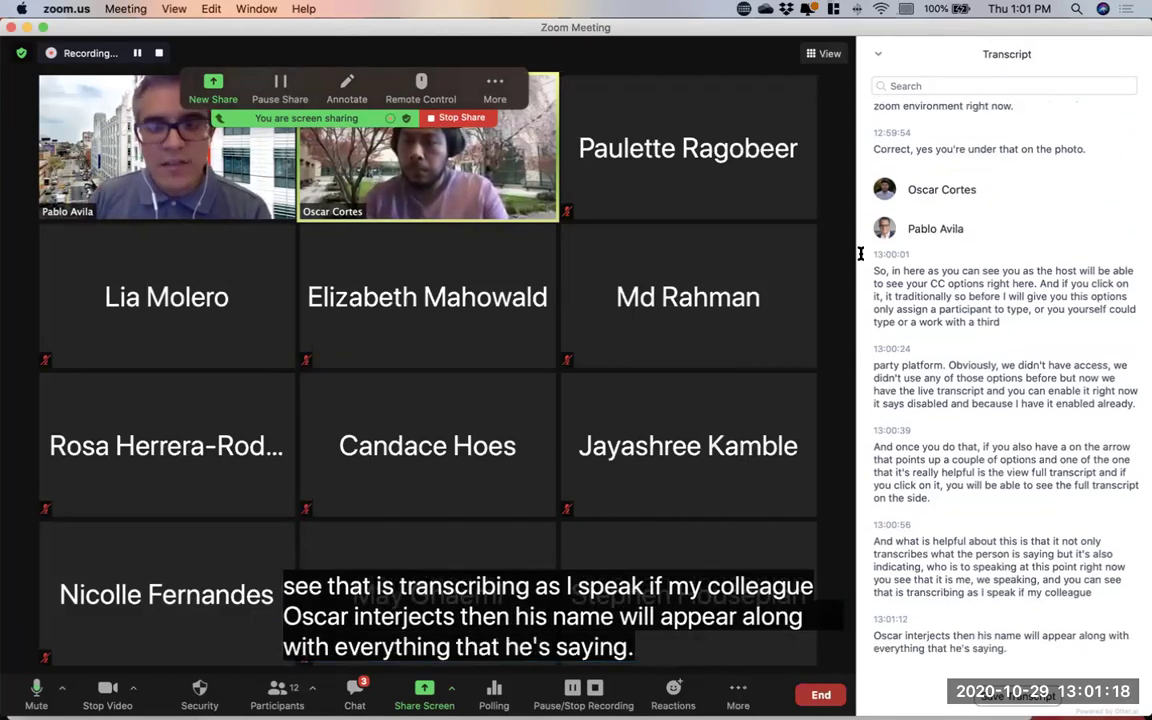
left_click(873, 57)
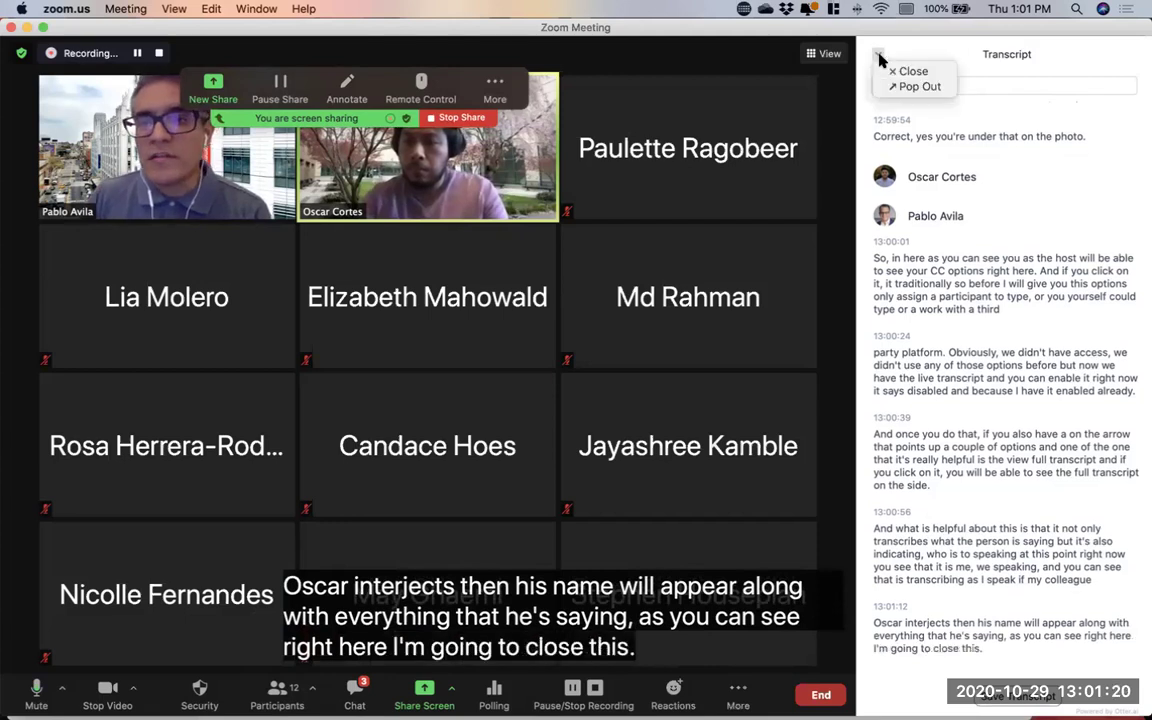
left_click(905, 69)
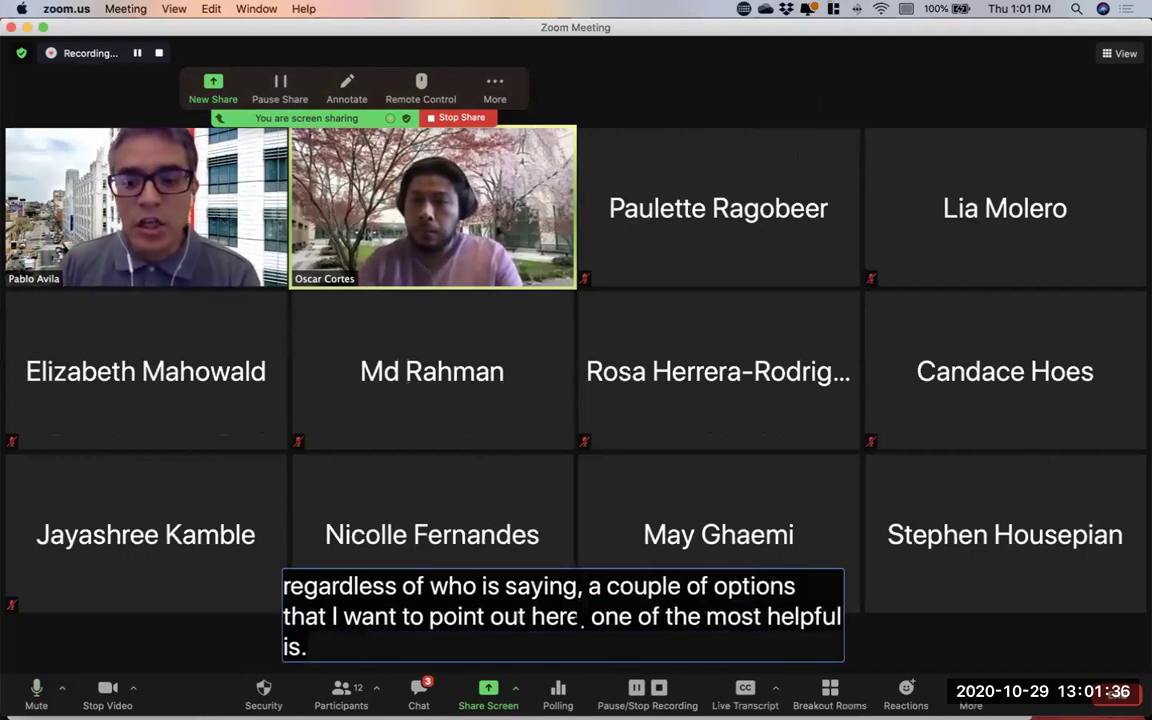
left_click_drag(680, 500, 419, 403)
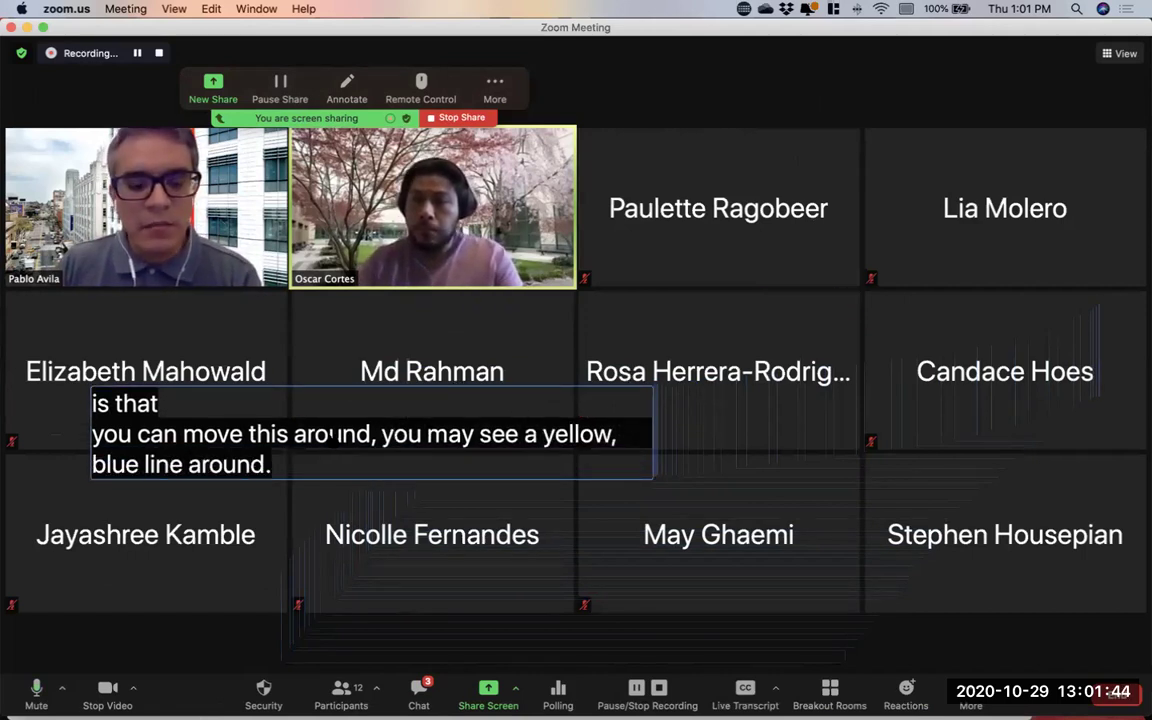
Drag the live caption box back to bottom centre and bring up the subtitle options list
left_click_drag(330, 440, 565, 612)
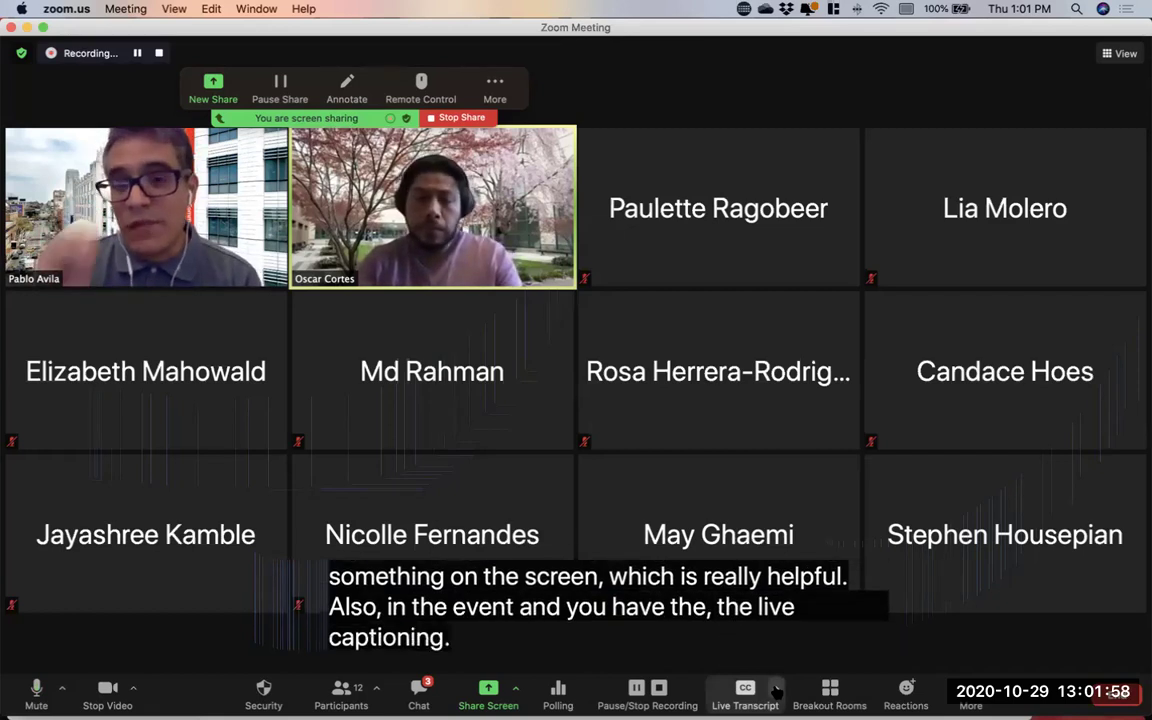
left_click(776, 688)
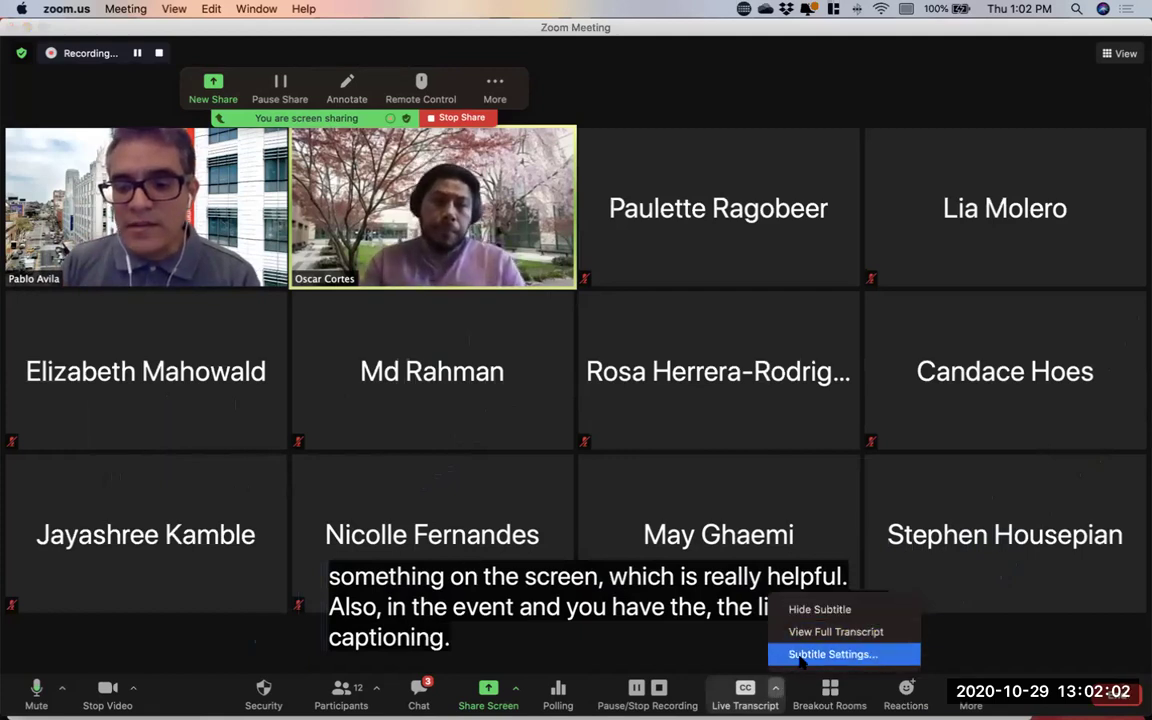
Lower the subtitle font size from 32 to 23 in Subtitle Settings, then close Settings
left_click(850, 656)
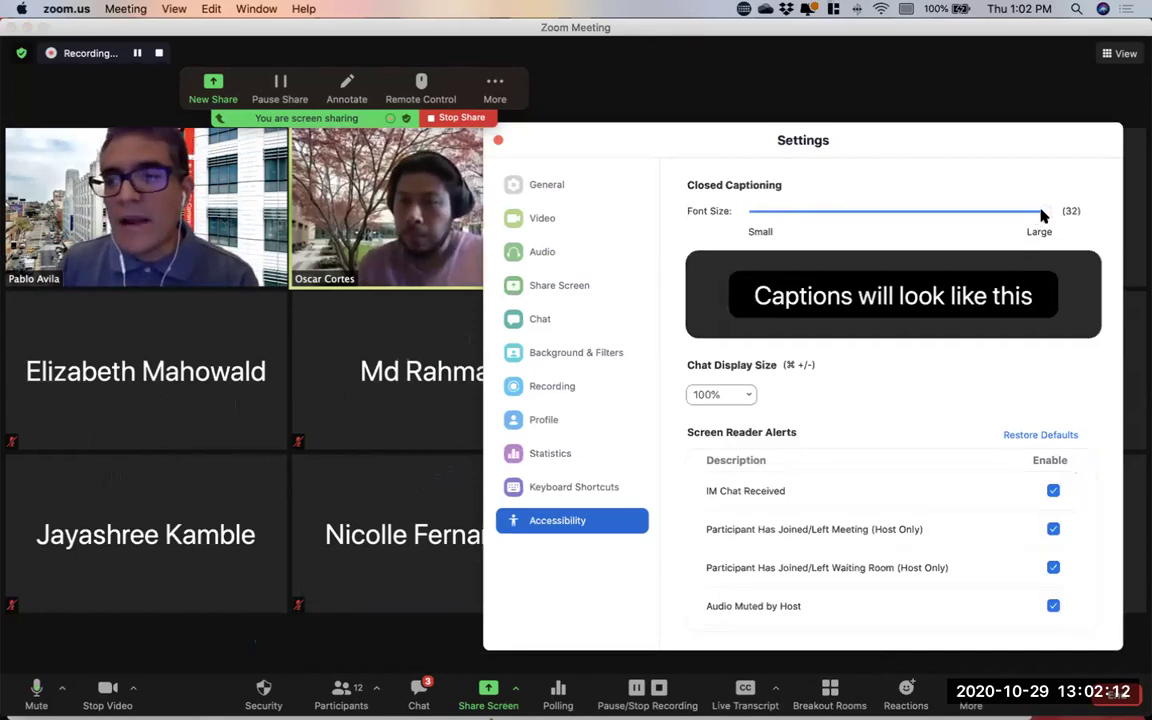
left_click_drag(1042, 216, 900, 224)
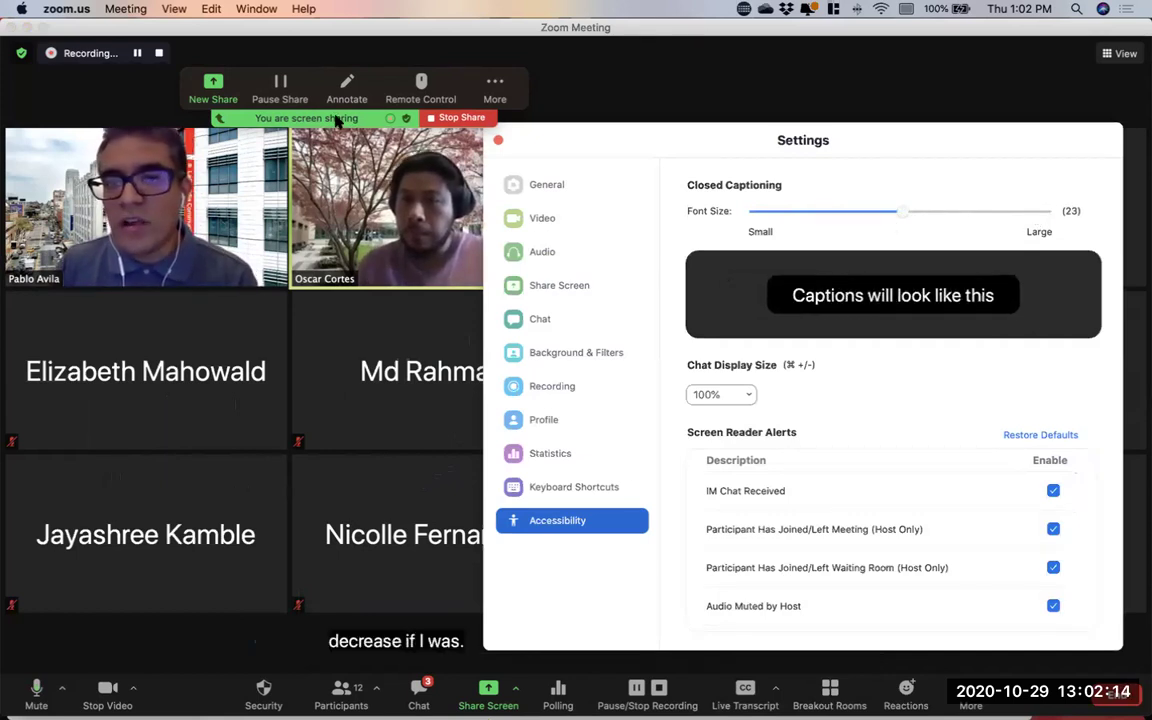
left_click(495, 142)
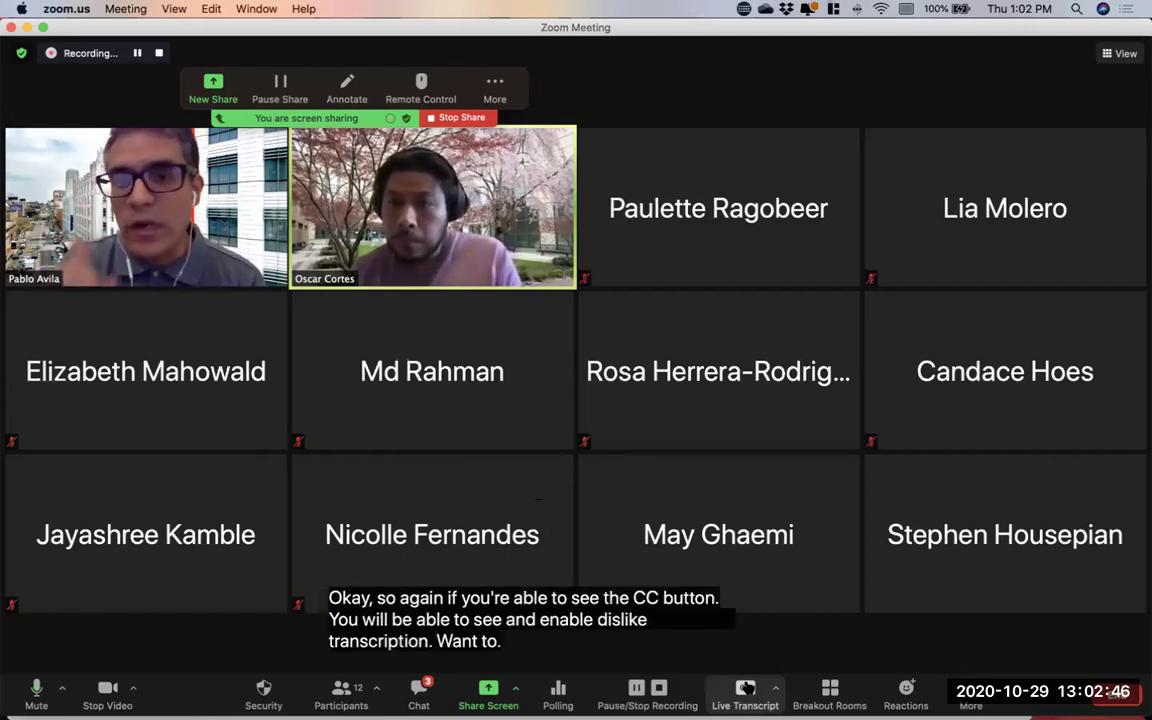
Bring Chrome forward and open the Zoom web portal's meeting settings in a full-width window
mouse_move(610, 549)
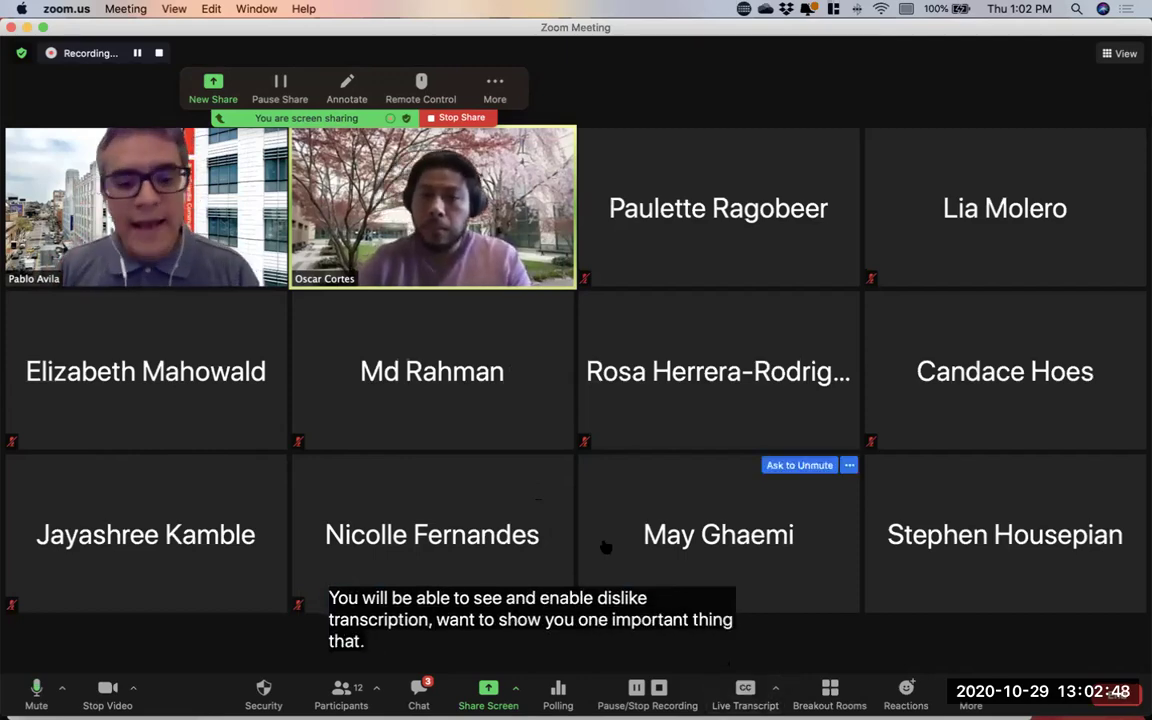
key("ctrl+Up")
left_click(221, 321)
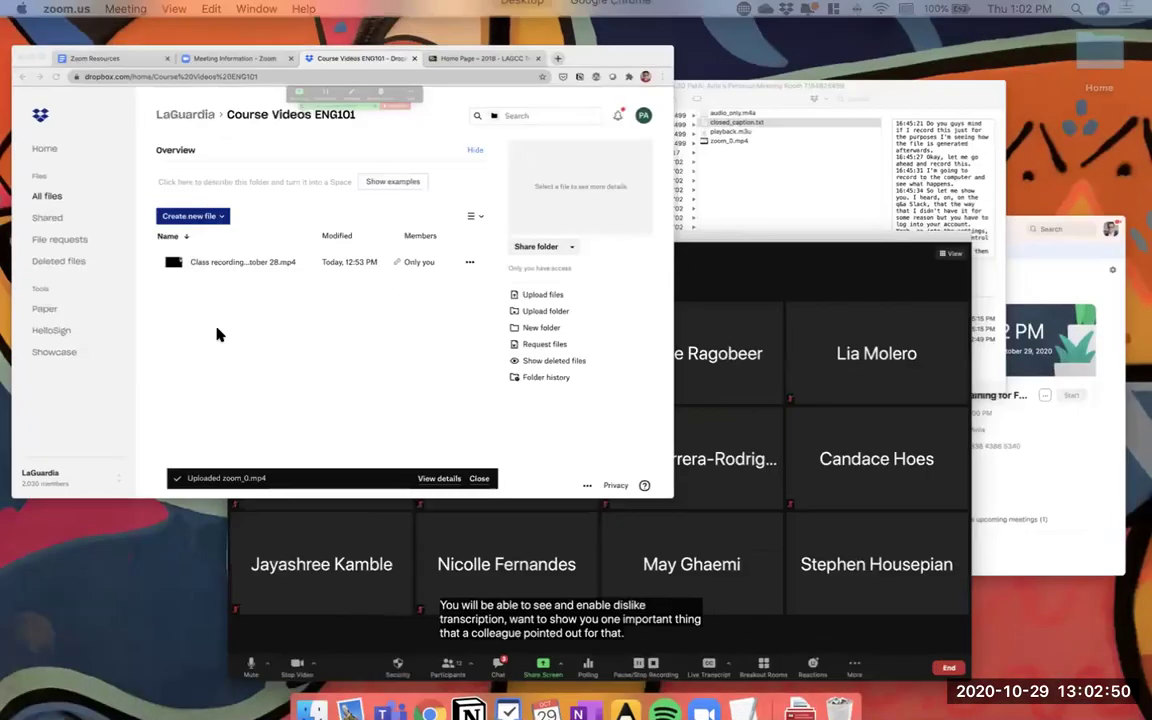
left_click(352, 39)
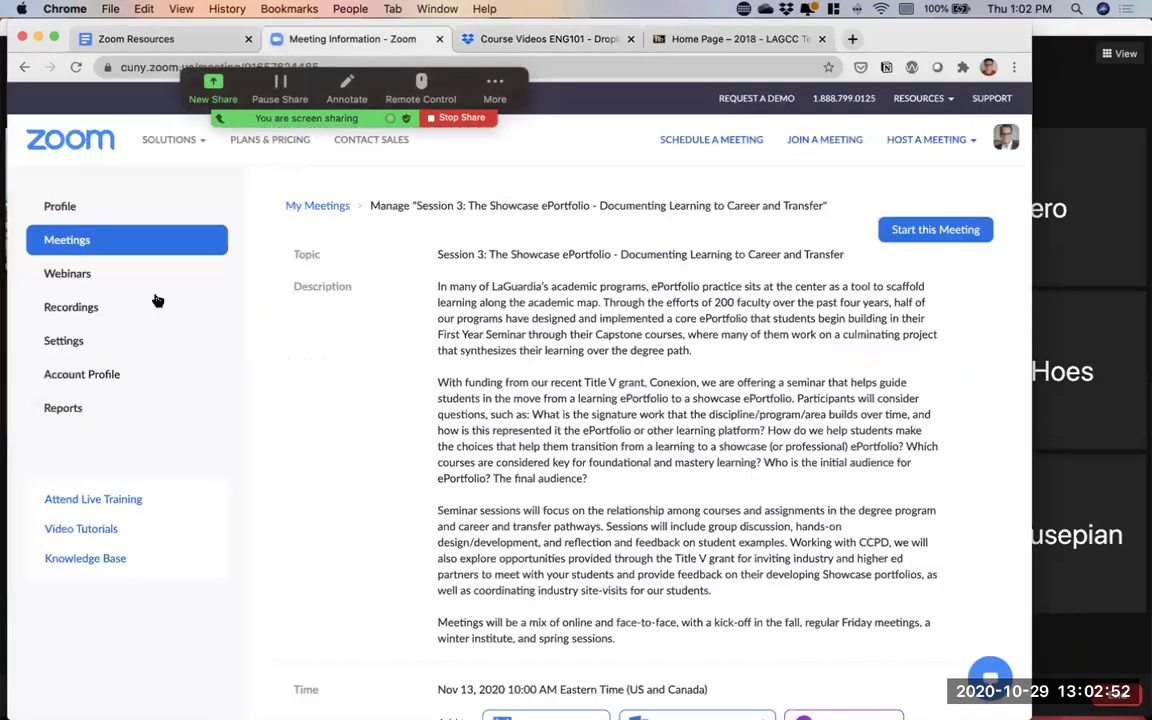
left_click(120, 336)
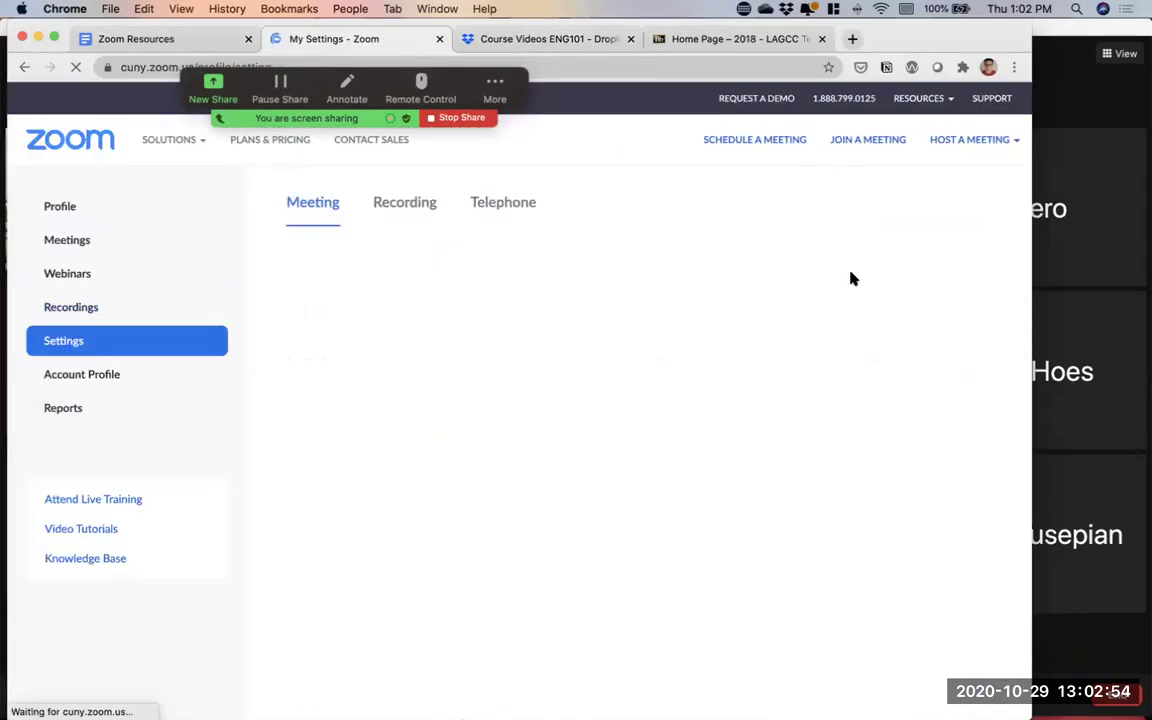
left_click_drag(1034, 238, 1142, 227)
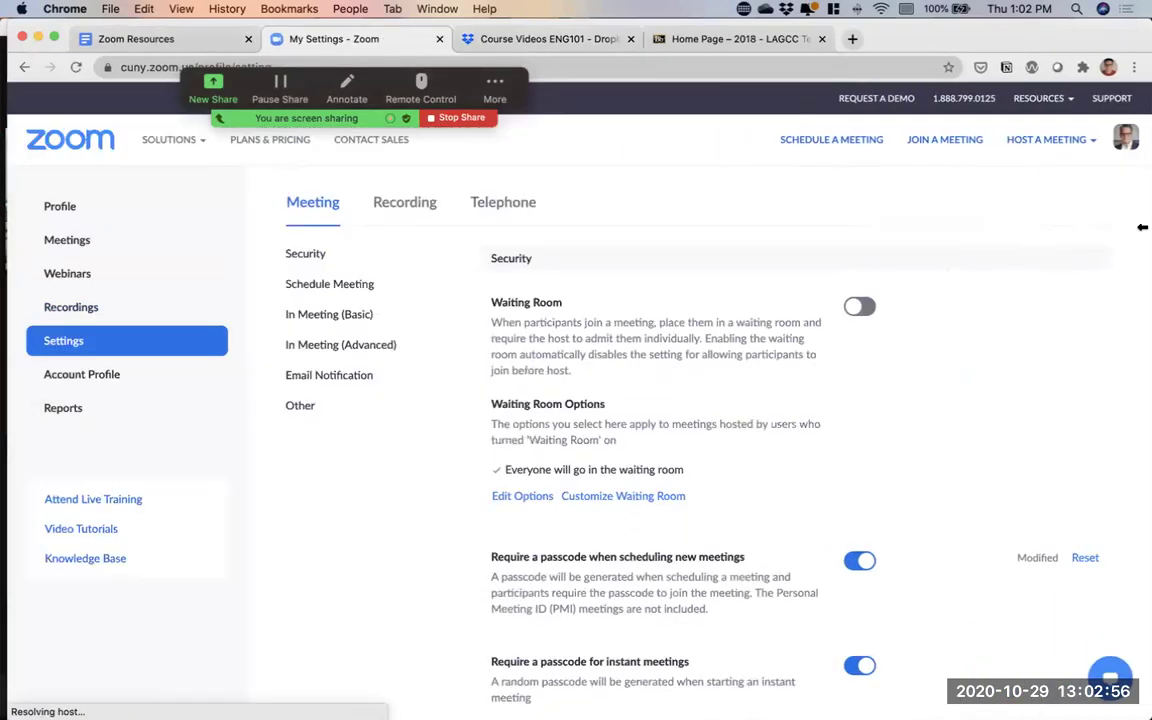
left_click(390, 344)
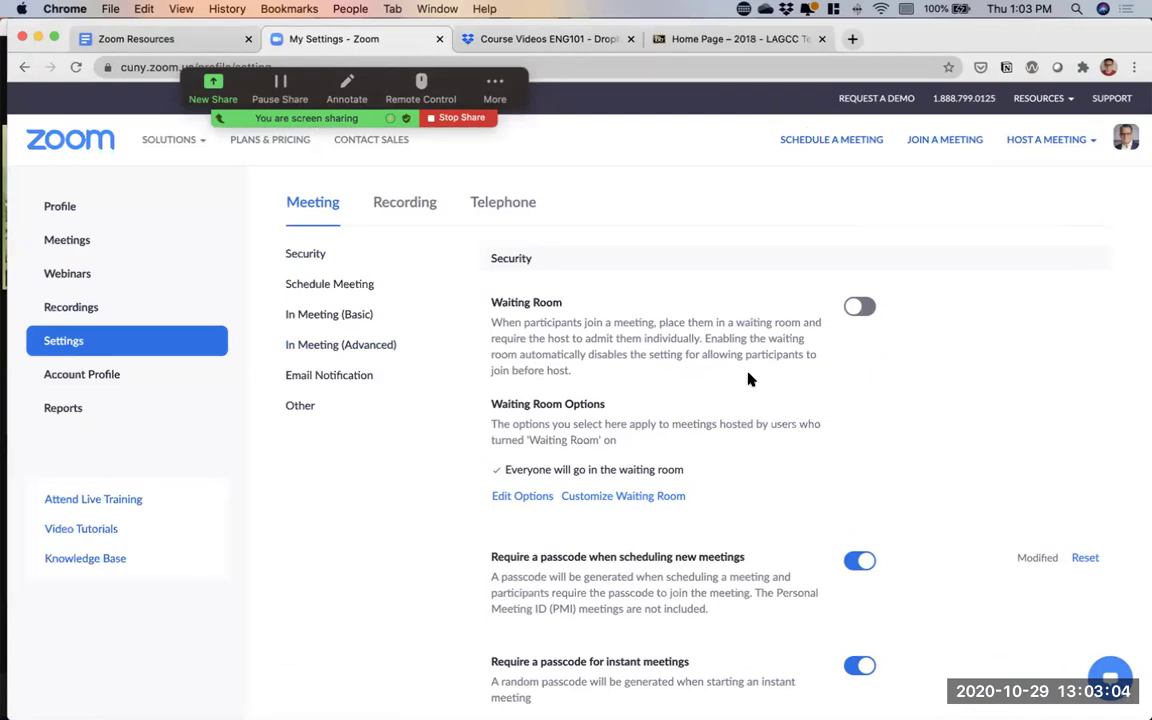
left_click(72, 343)
Search the settings for 'live' to show live transcription enabled under Closed captioning, then return to the meeting
key("super+f")
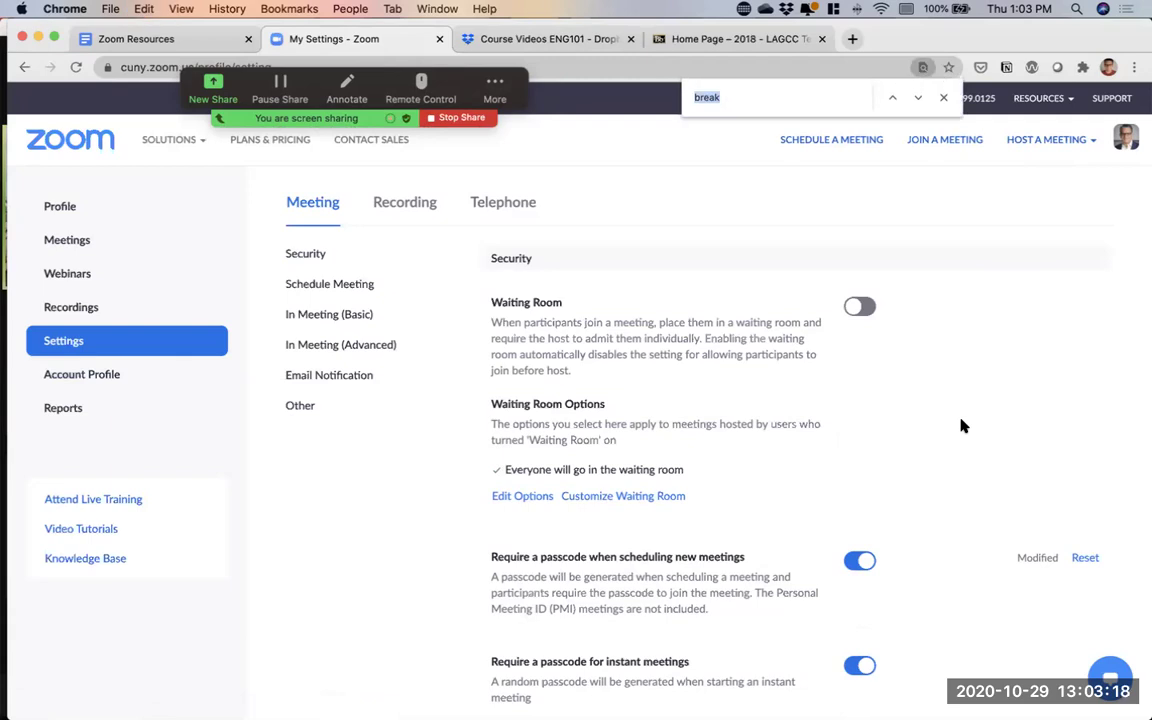
type("live")
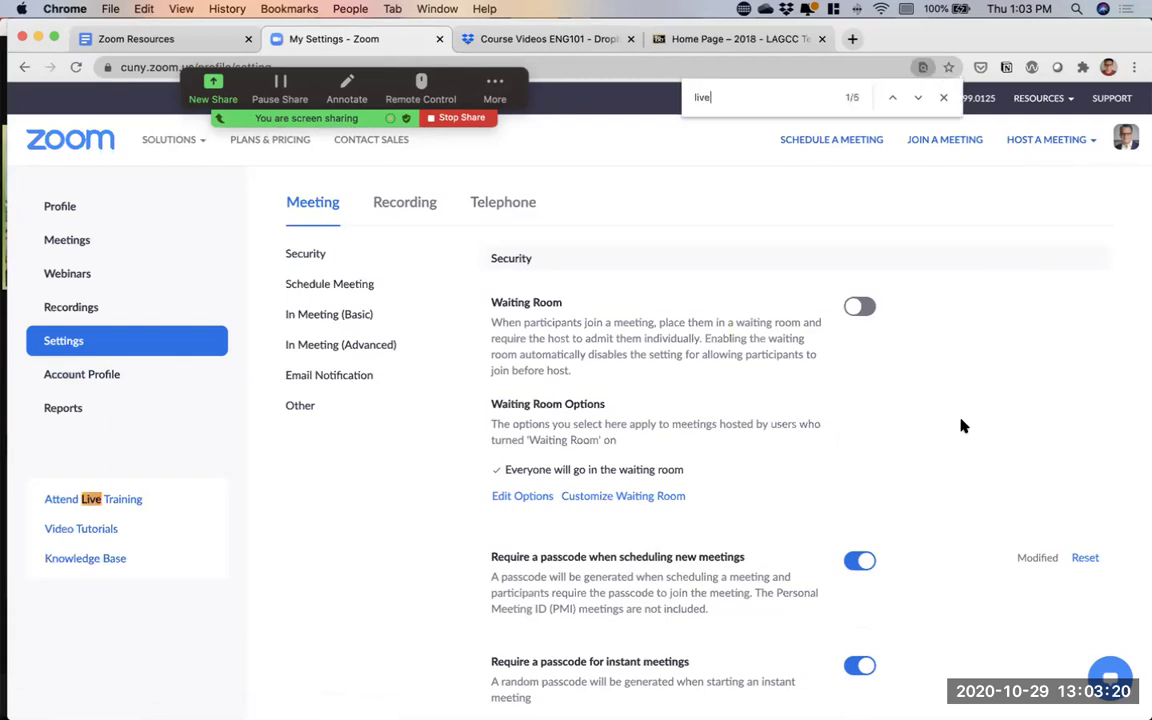
left_click(918, 98)
left_click(944, 97)
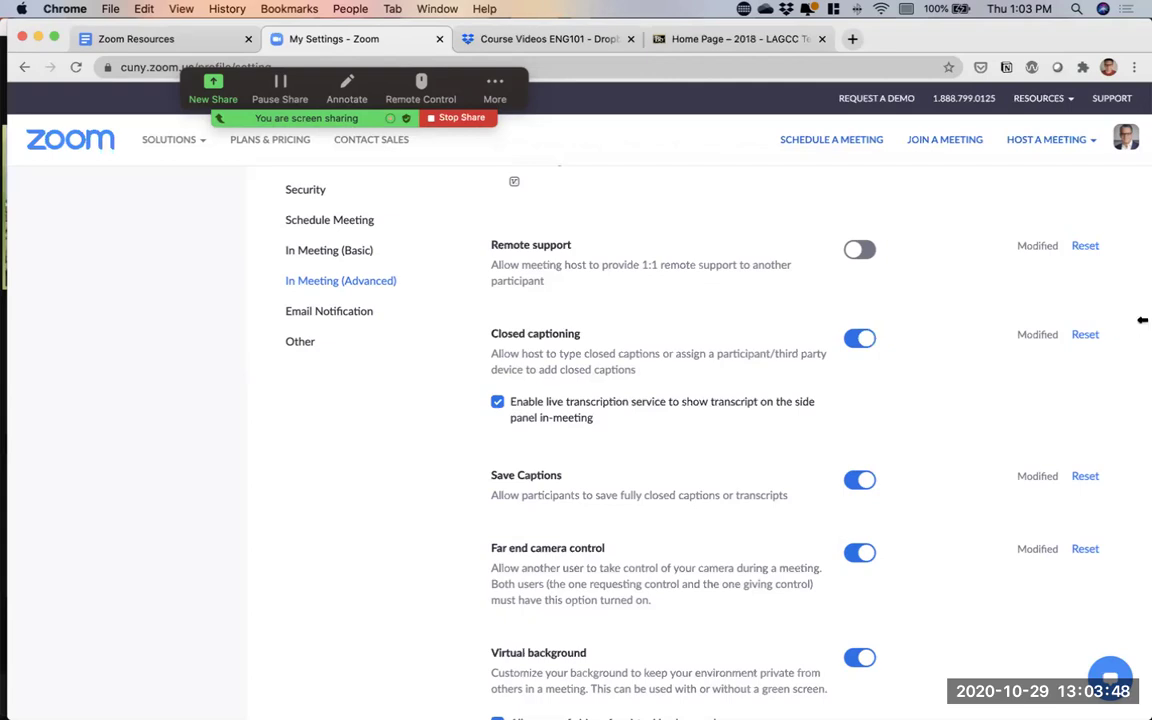
left_click_drag(1139, 320, 1110, 323)
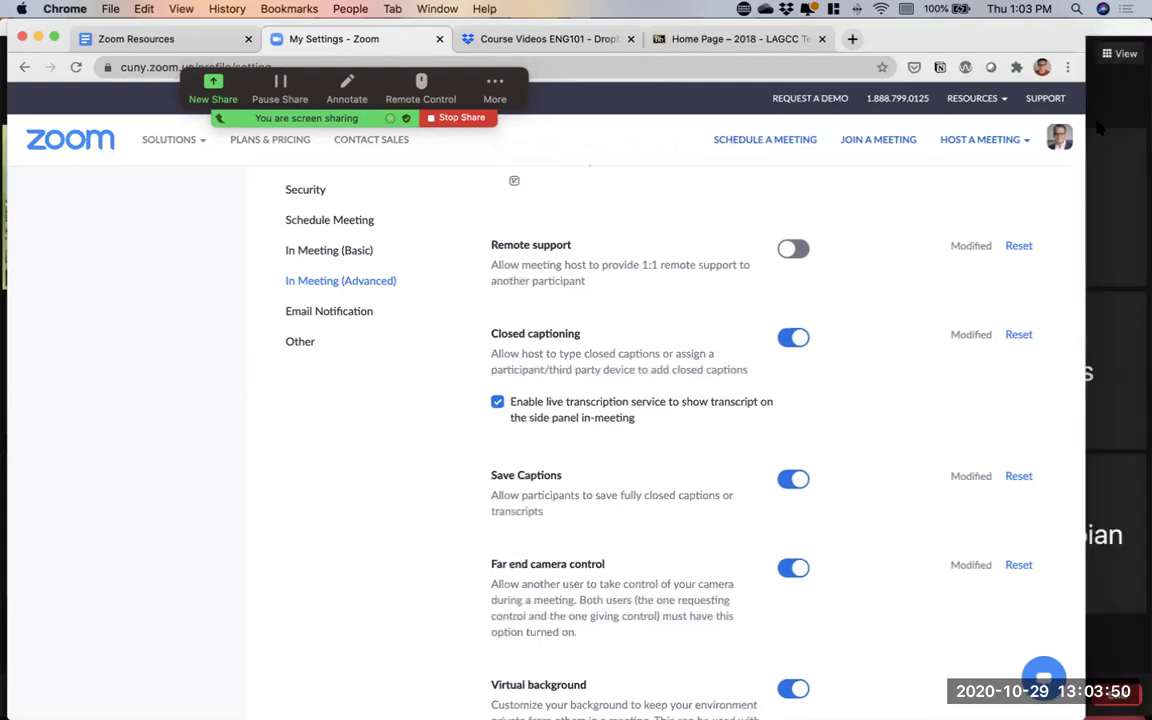
left_click(1126, 82)
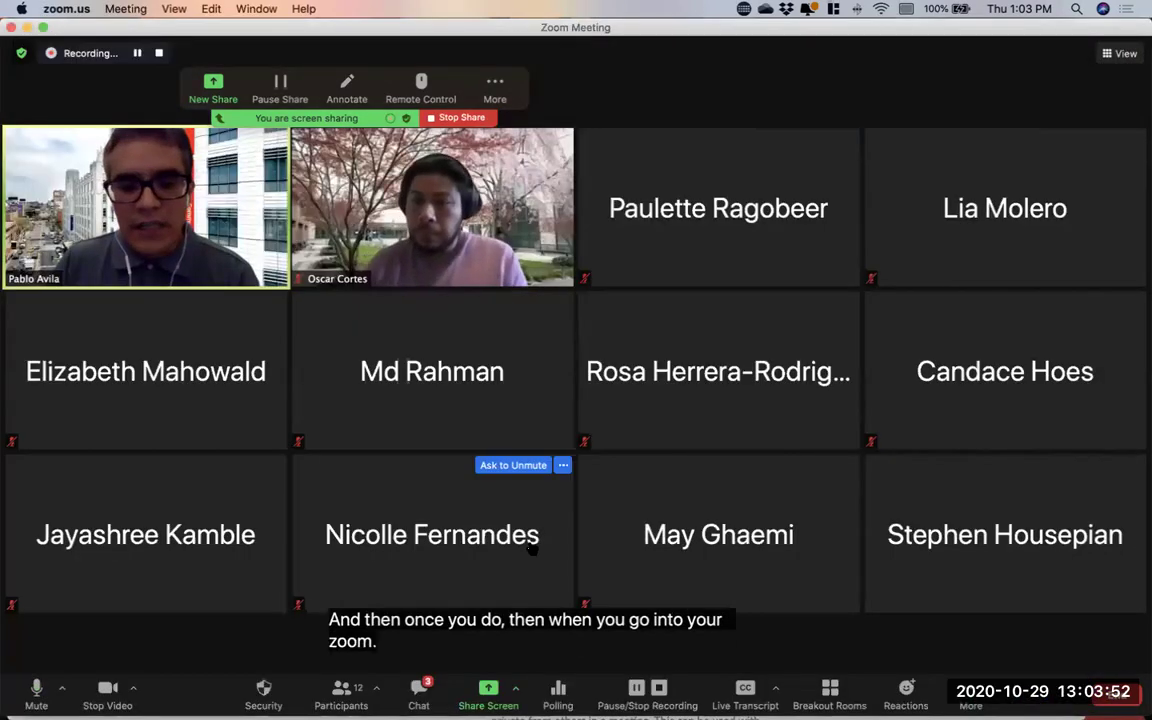
Show the Live Transcript menu and options in the meeting once more, then stop sharing the screen
left_click(774, 688)
left_click(745, 690)
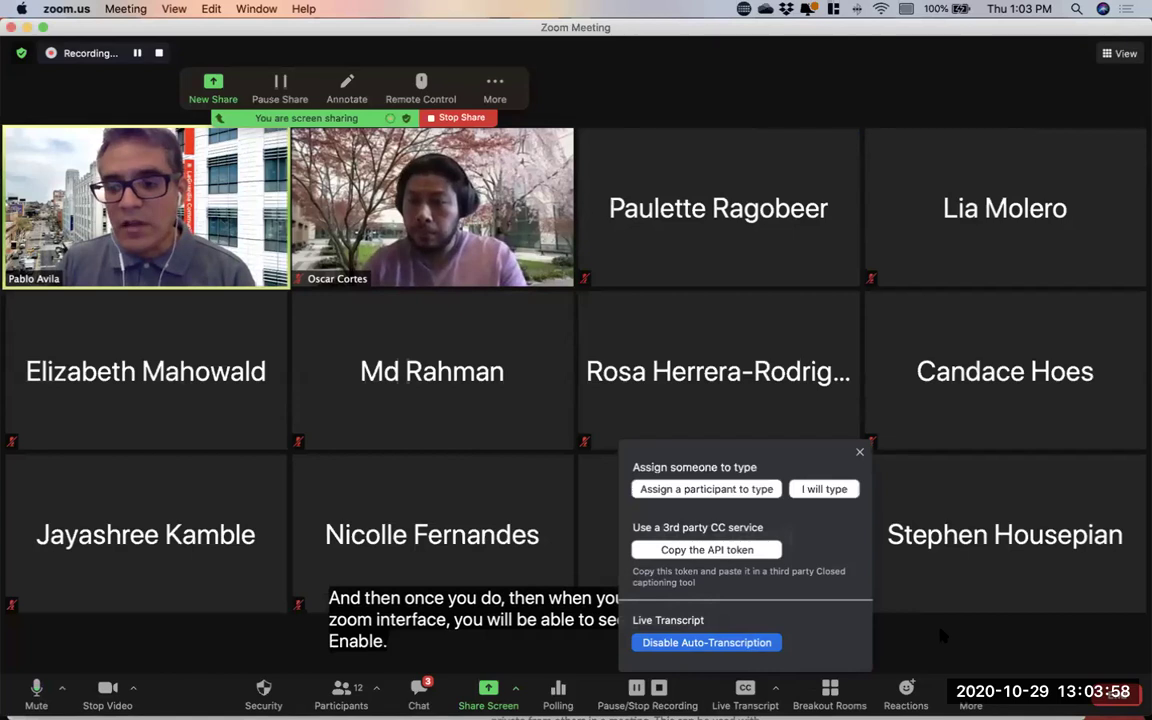
left_click(860, 453)
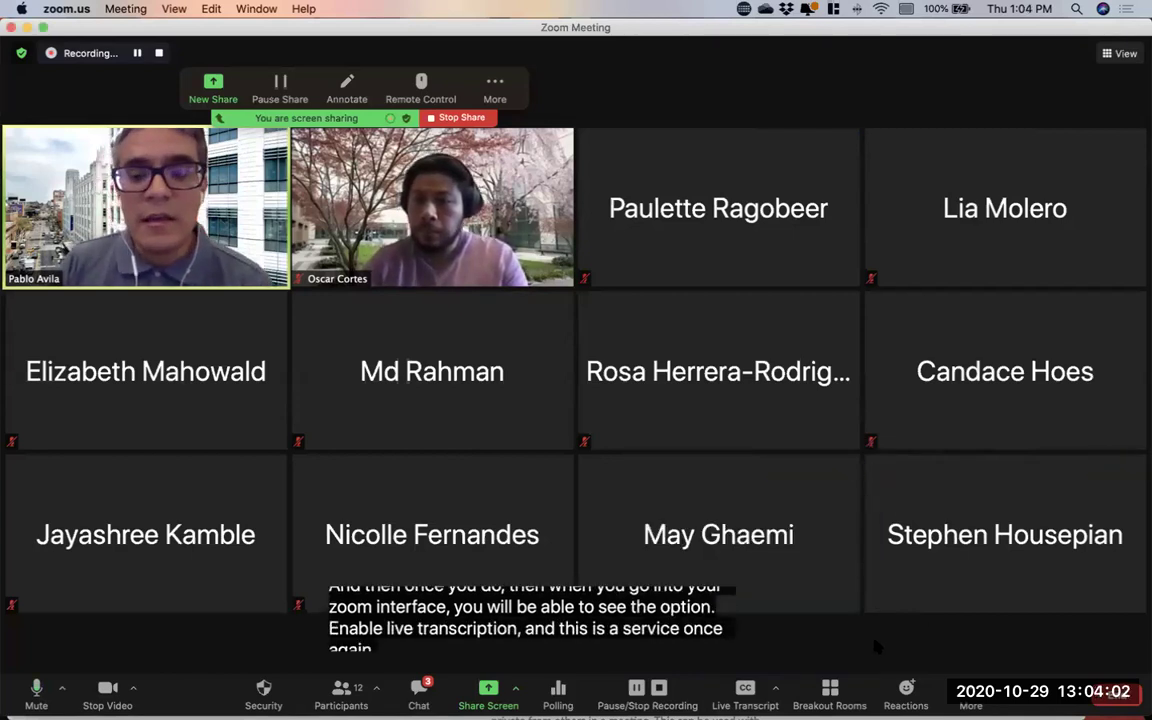
left_click(486, 118)
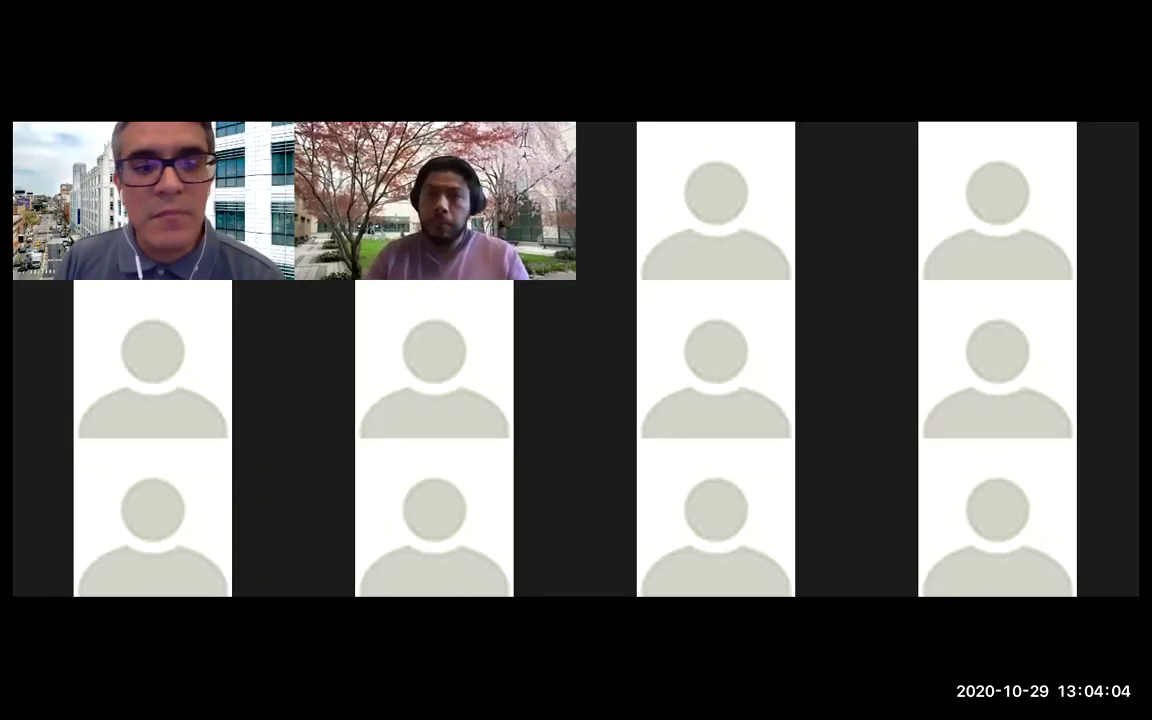